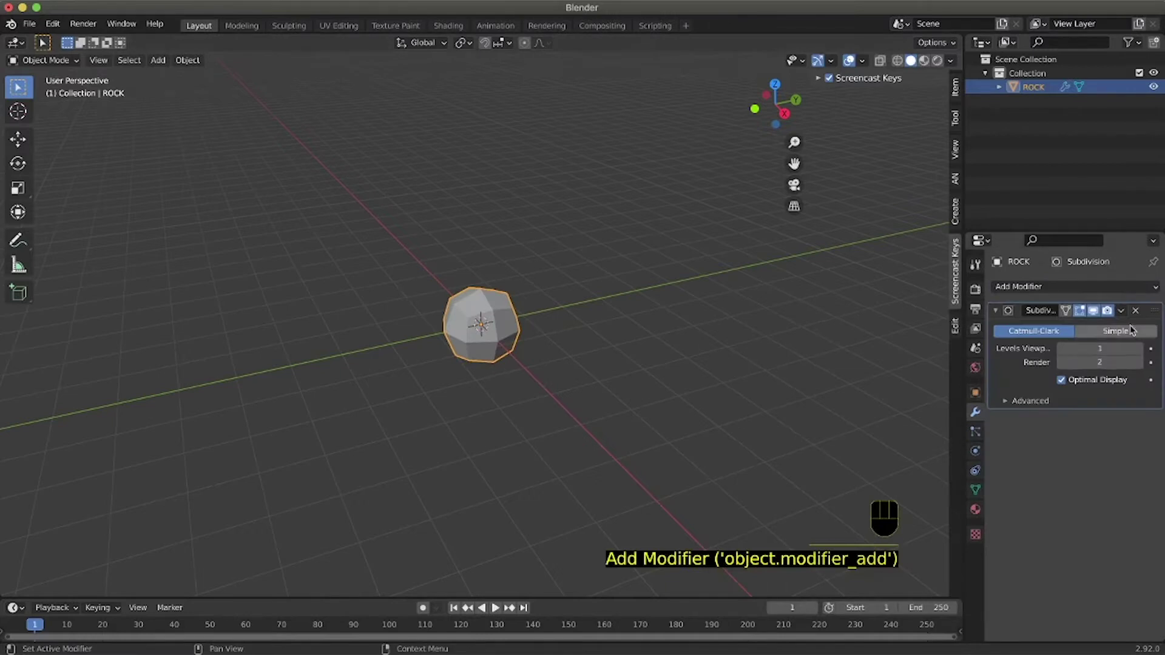
Step: Set the Subdivision modifier's viewport and render levels both to 6
click(1139, 350)
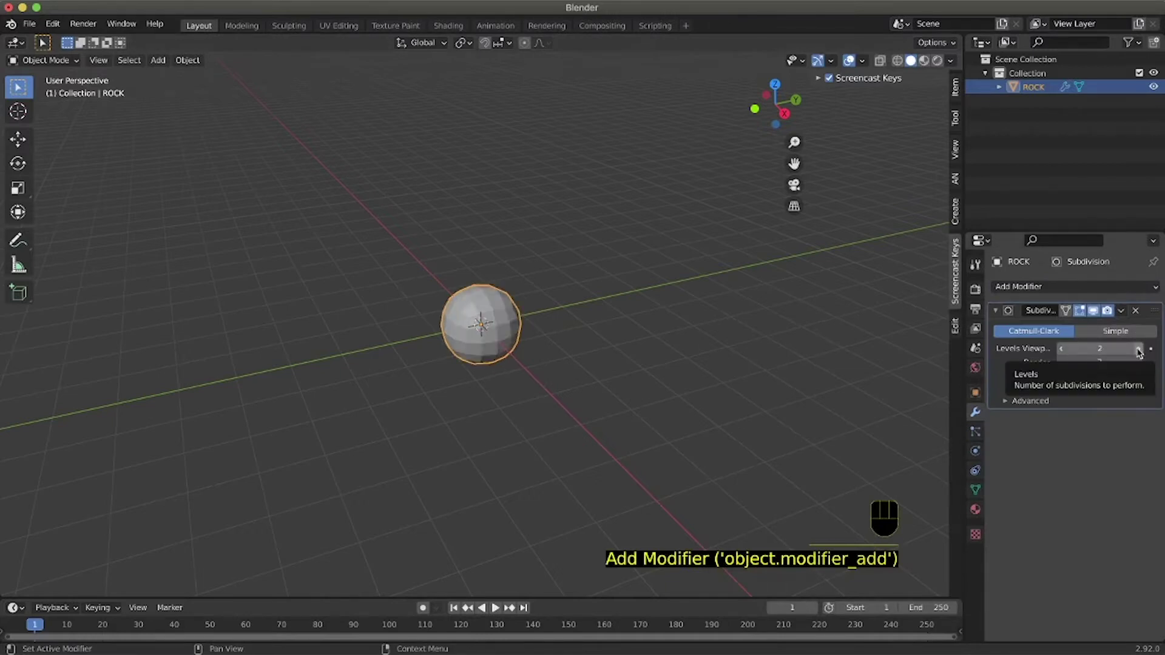
click(1139, 349)
click(1138, 350)
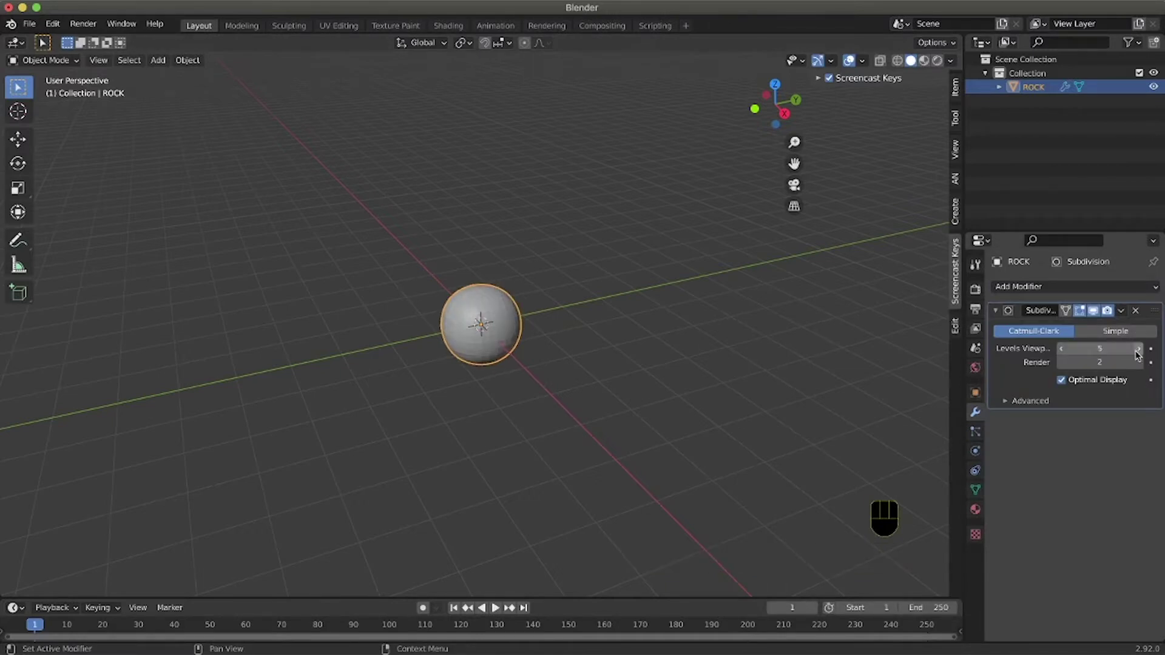
click(1138, 363)
click(1138, 362)
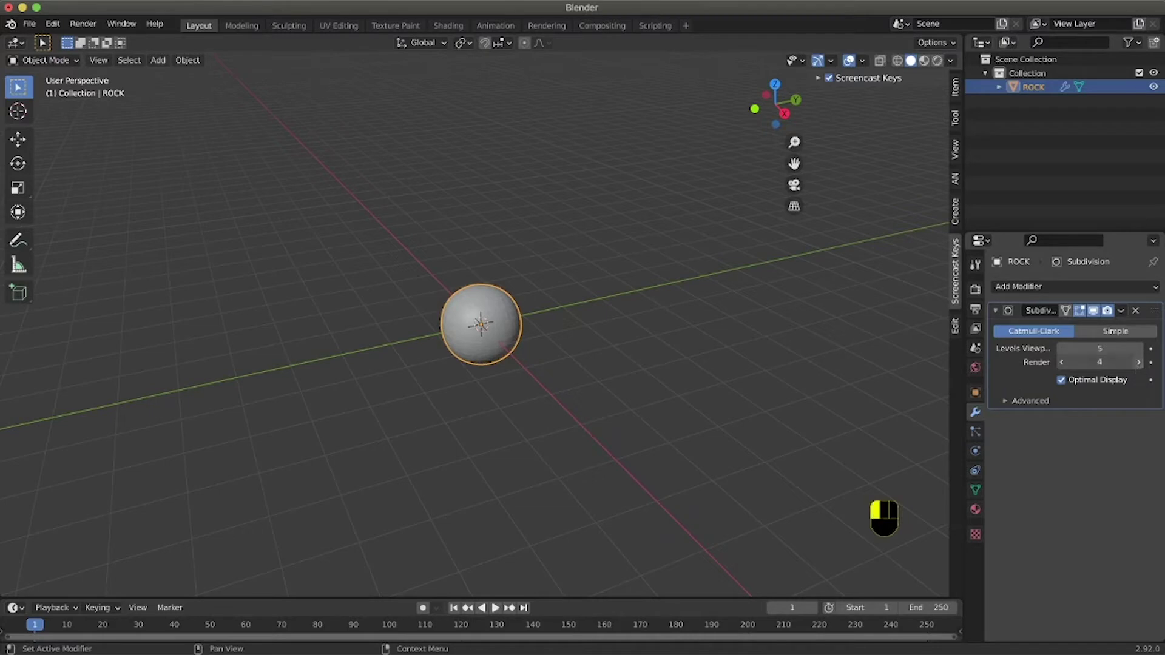
click(1138, 363)
click(1138, 362)
click(1138, 348)
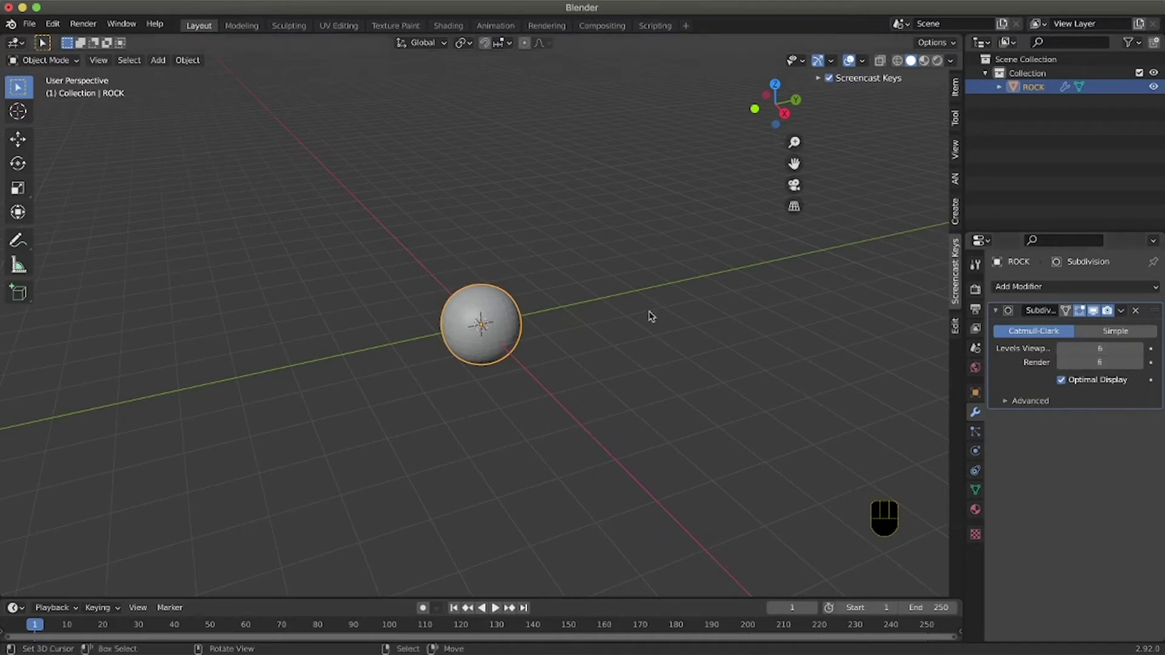
Step: Apply Shade Smooth to the subdivided rock from the Quick Favorites and check that list again
ctrl+middle_drag(527, 319, 493, 315)
key(q)
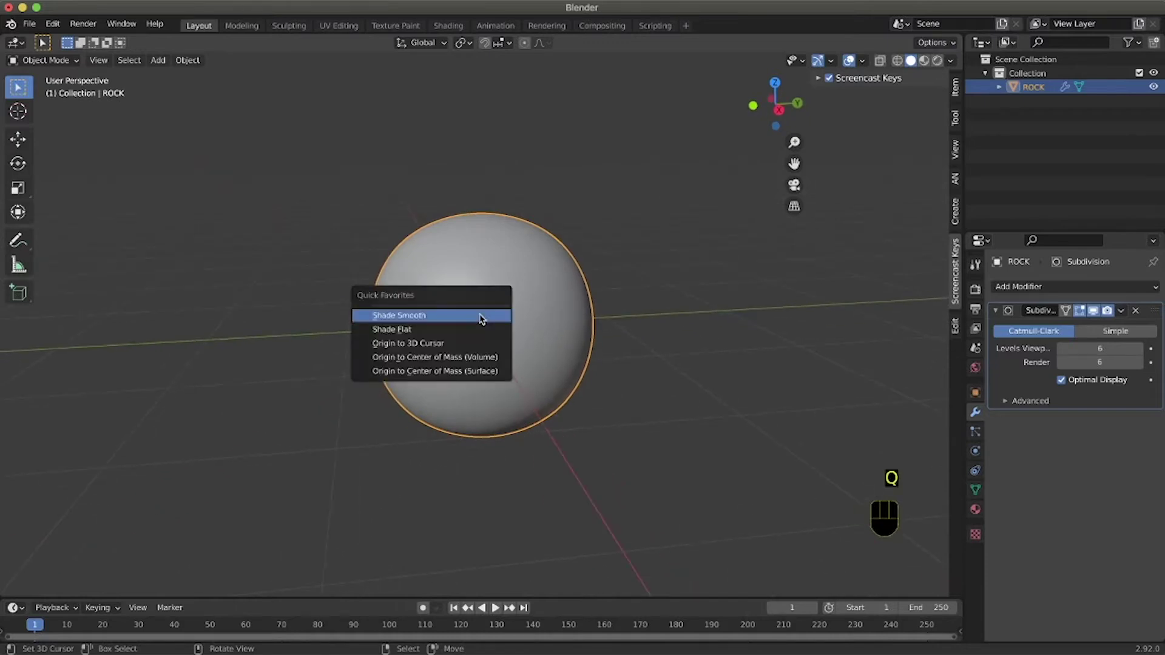
click(481, 316)
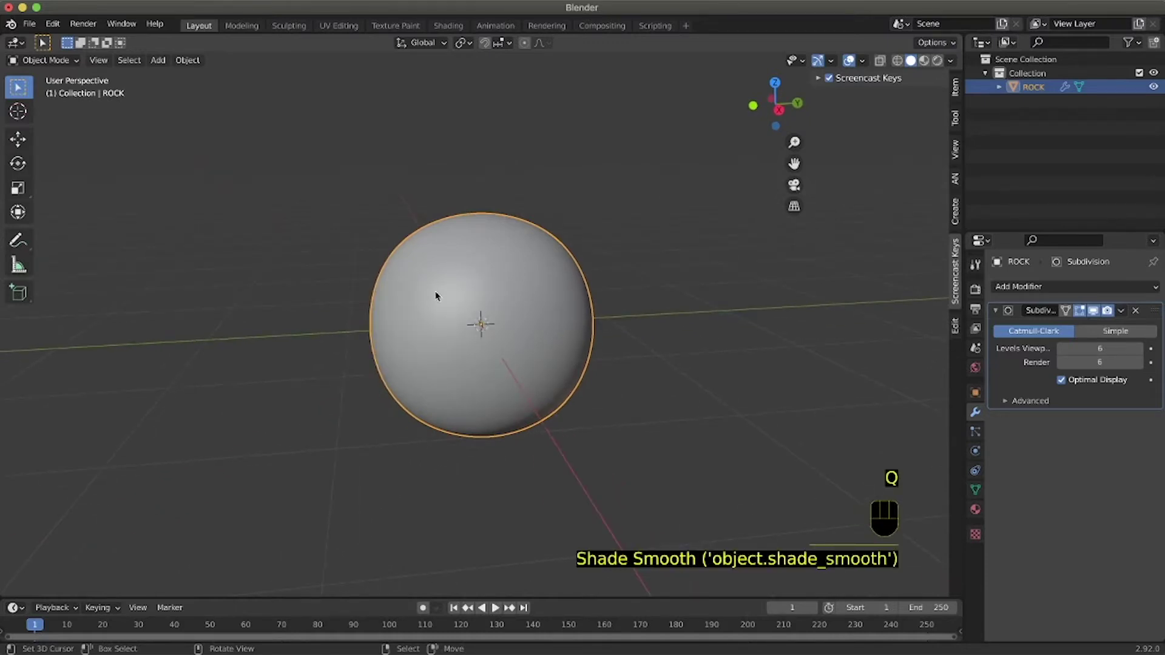
key(q)
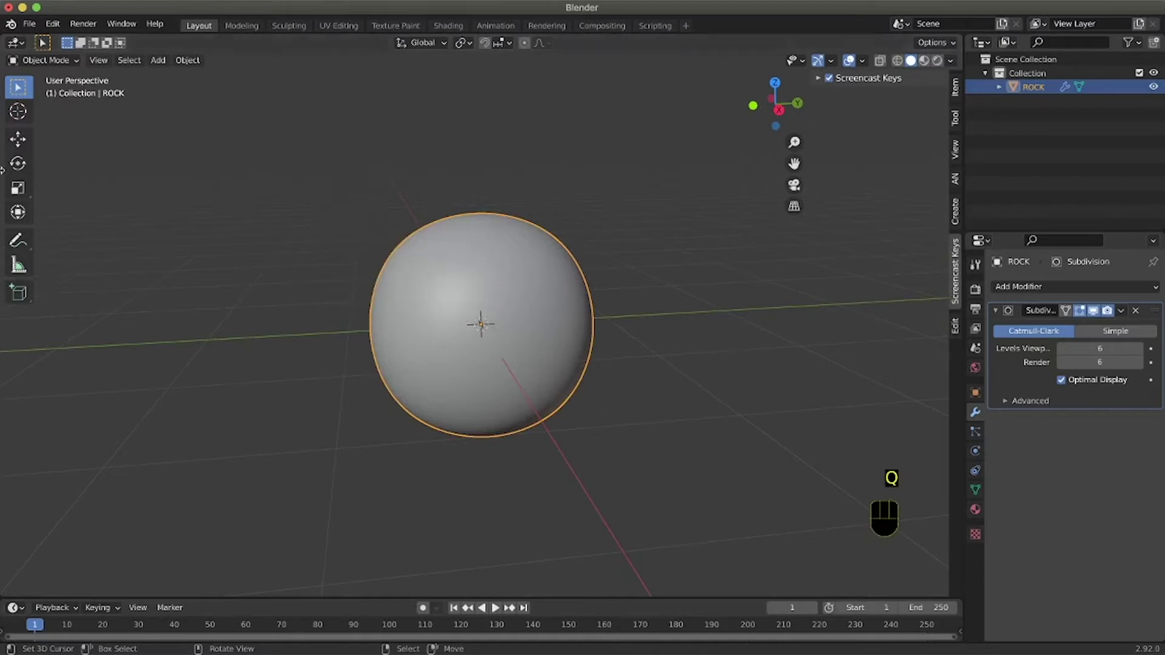
Step: Remove the Shade Smooth command from the Quick Favorites
click(188, 60)
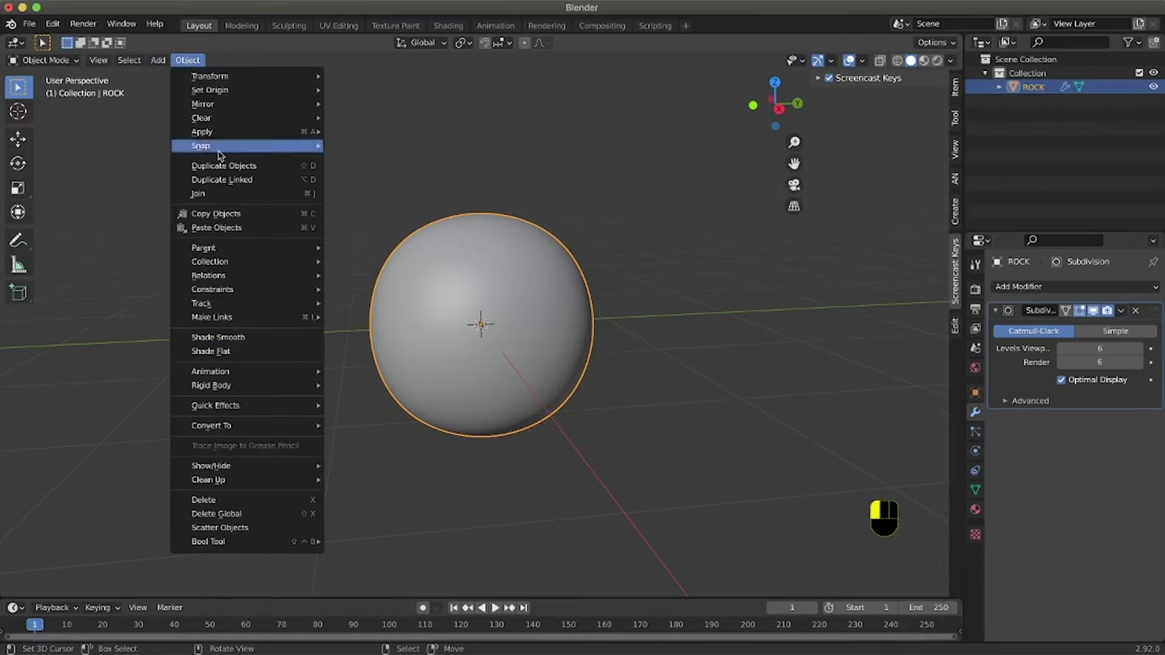
right_click(252, 341)
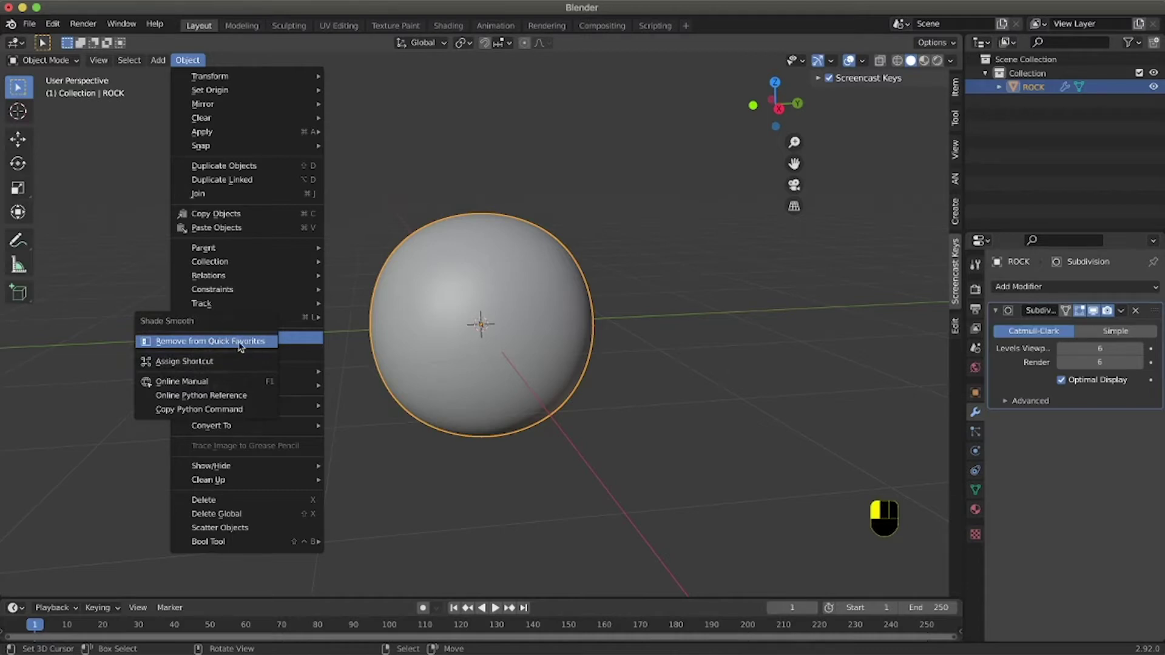
click(231, 342)
Step: Collapse the Subdivision modifier's settings and add a Displace modifier to the rock
scroll(566, 288, left, 3)
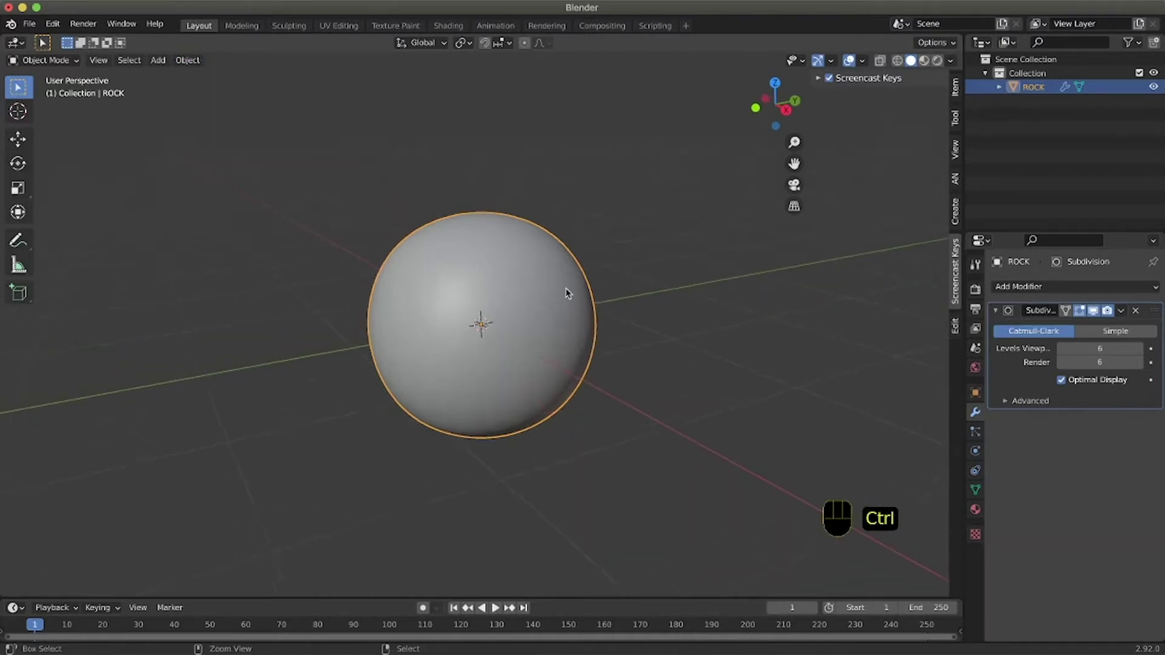
ctrl+scroll(565, 288, down, 5)
ctrl+scroll(566, 289, up, 3)
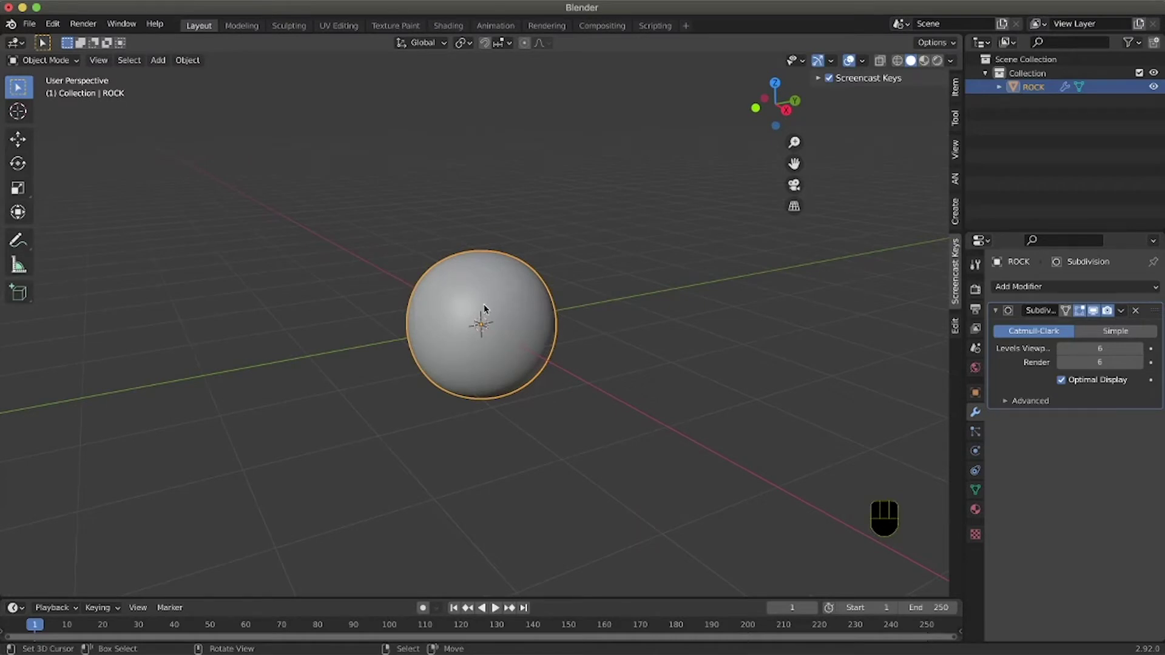
ctrl+scroll(528, 344, down, 2)
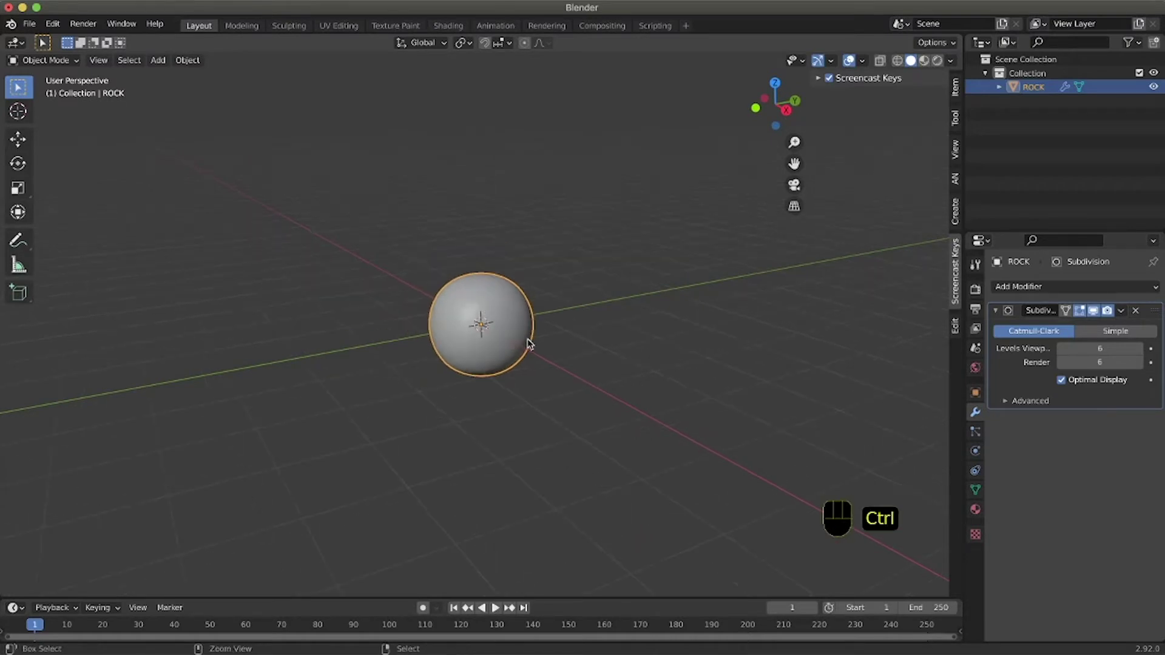
click(996, 311)
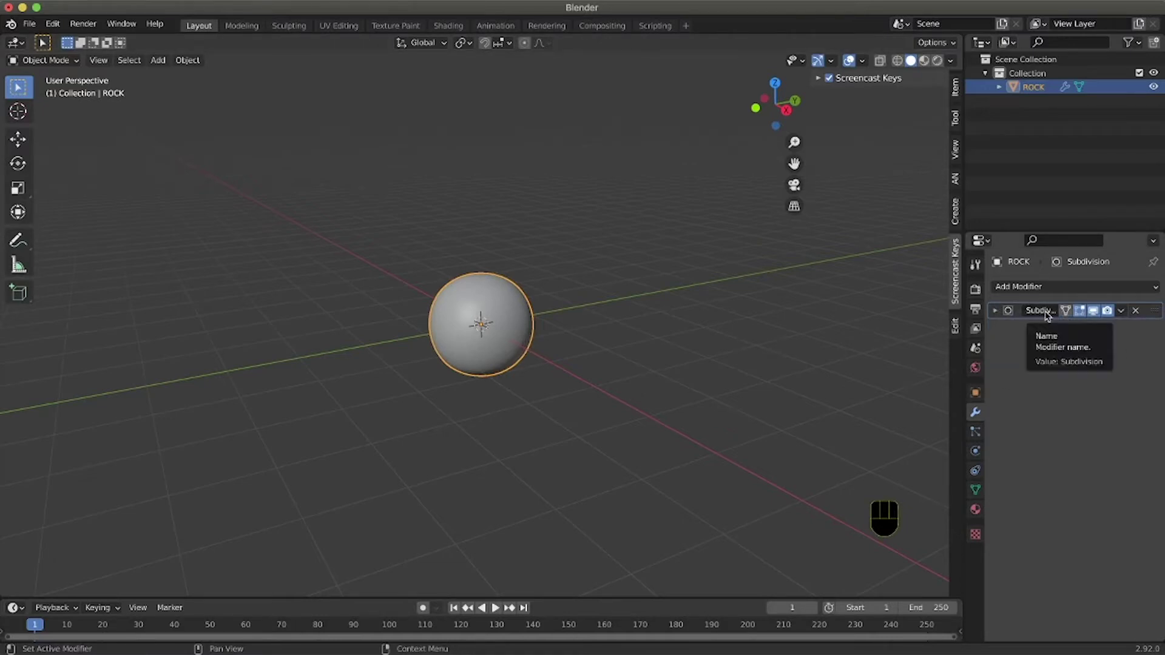
click(1068, 286)
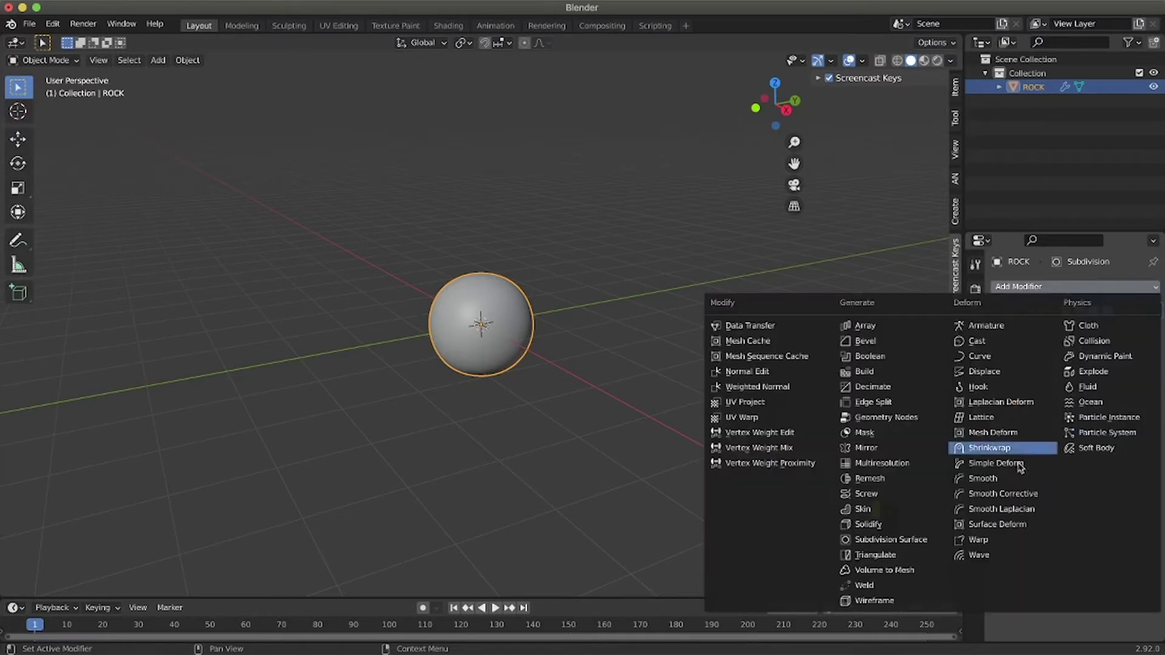
click(996, 372)
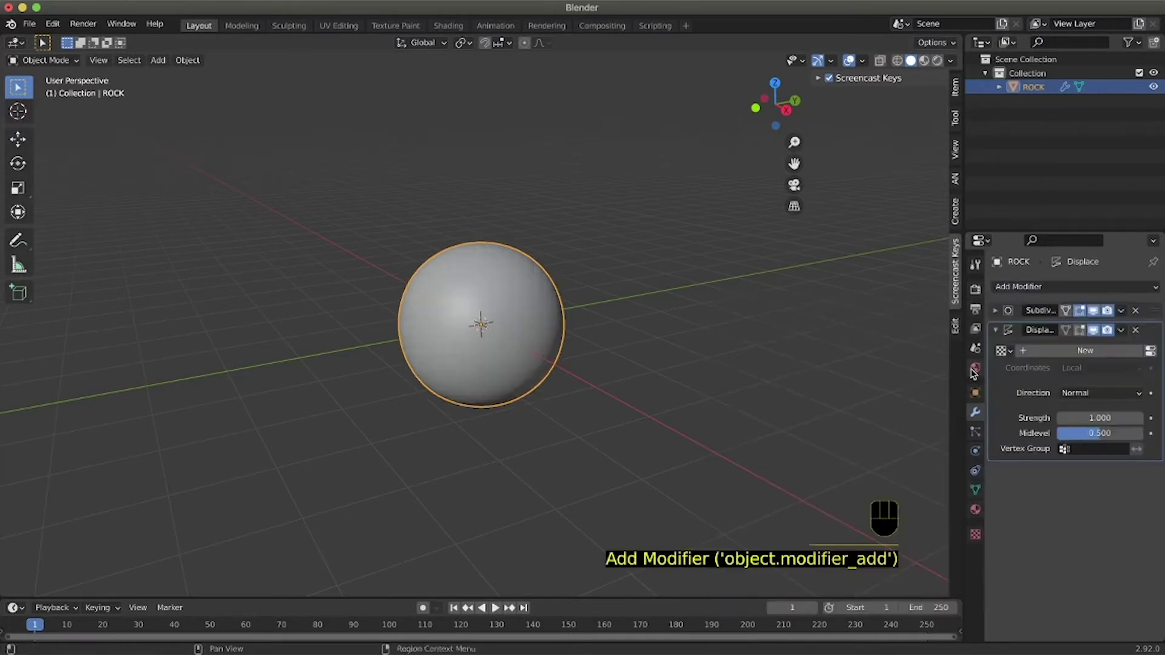
Step: Create a new texture for the Displace modifier and name it DISTORSION
scroll(539, 296, left, 4)
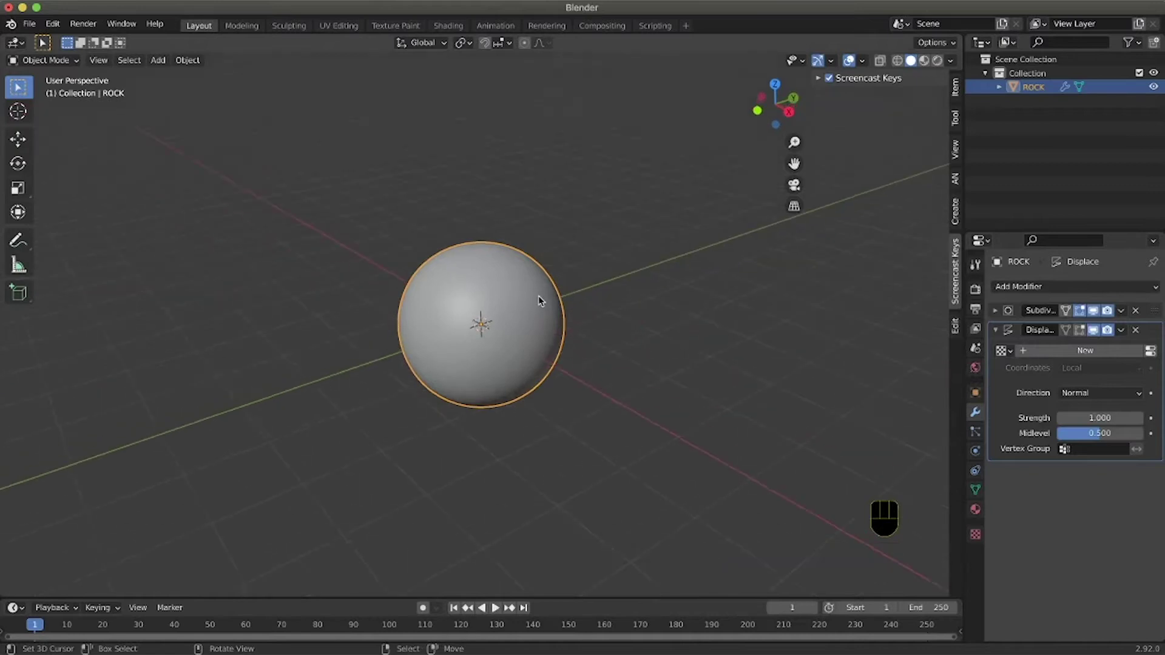
scroll(539, 296, down, 5)
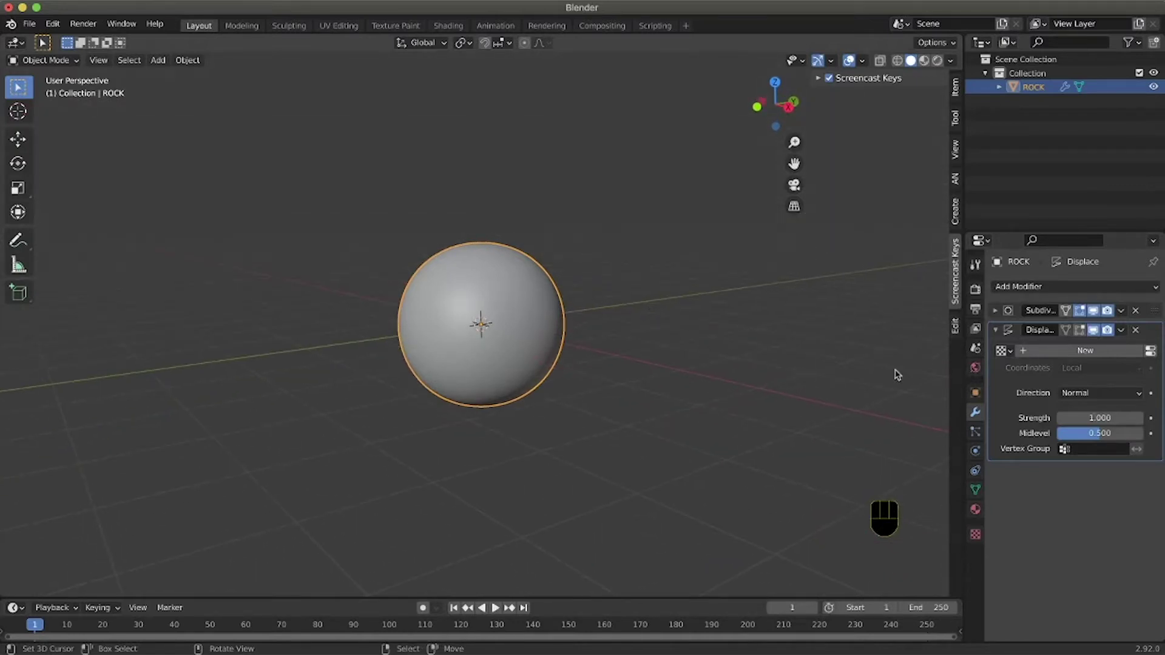
click(1078, 352)
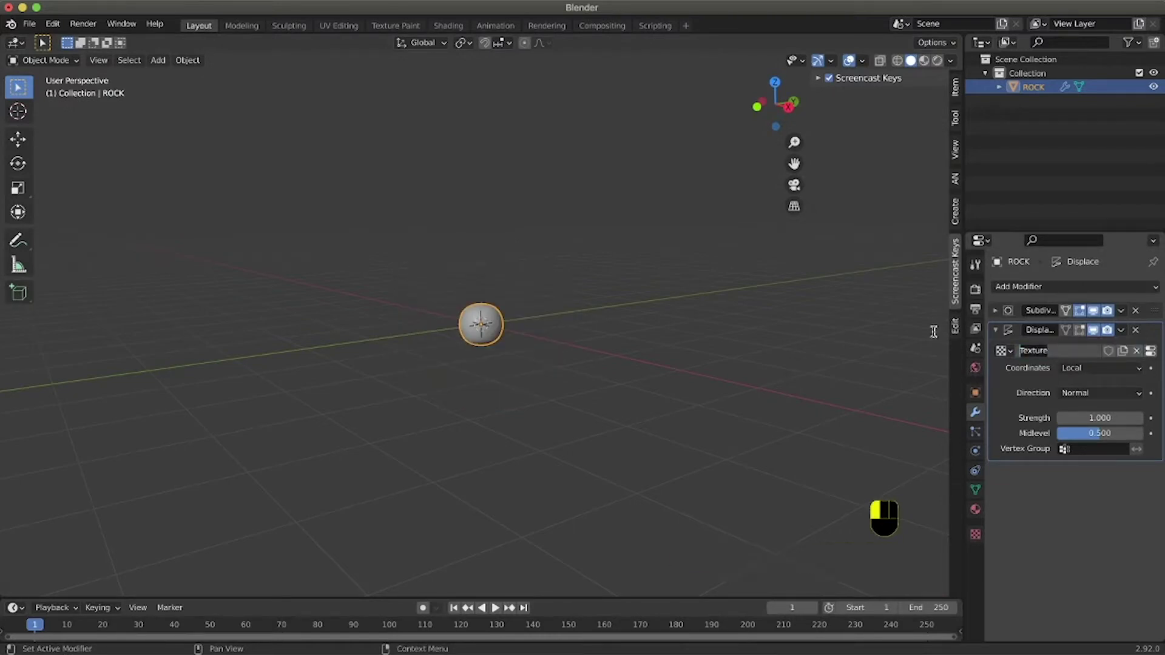
key(shift)
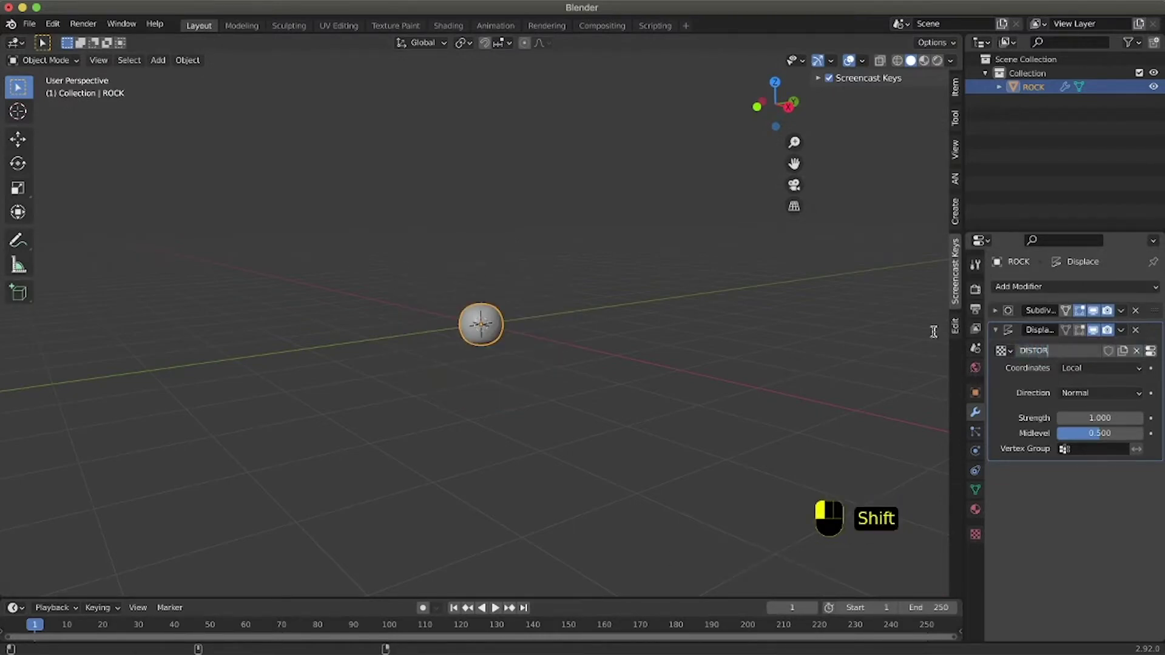
click(934, 332)
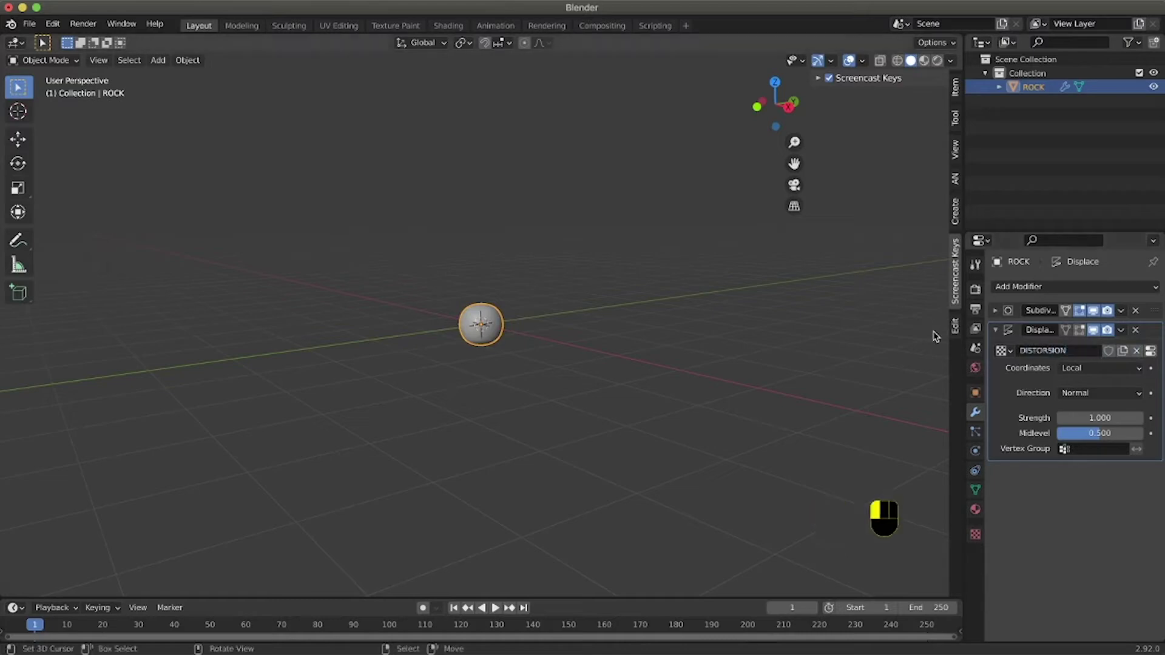
Step: Change the DISTORSION texture's type to Voronoi and inspect the displaced rock
click(1150, 352)
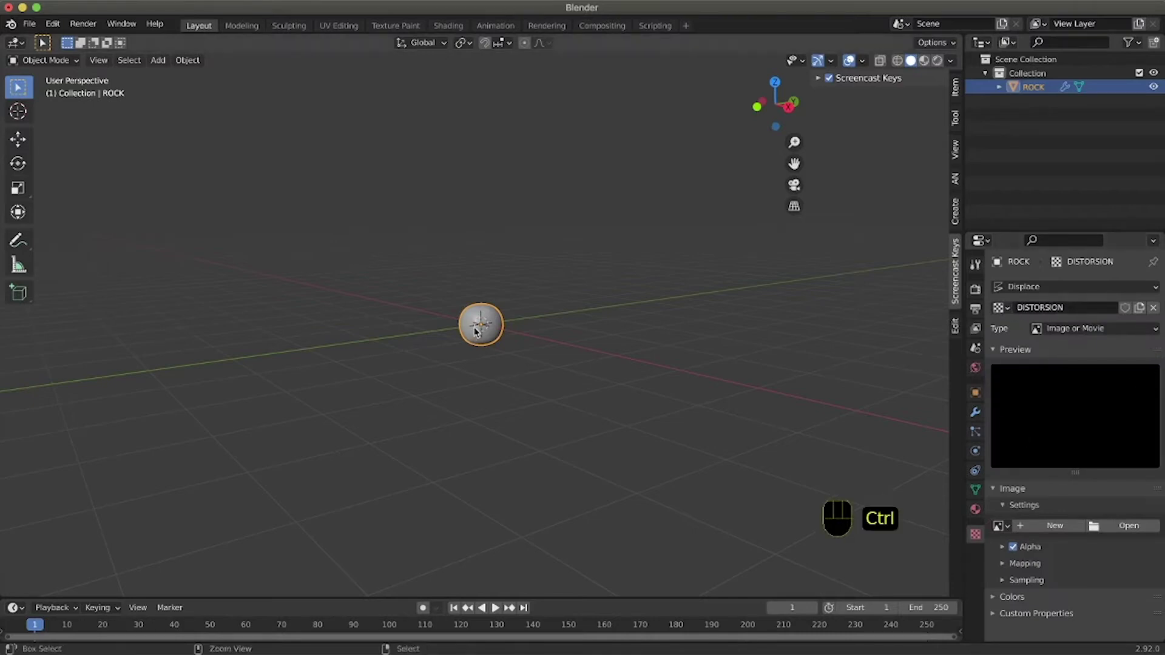
ctrl+middle_drag(520, 364, 740, 335)
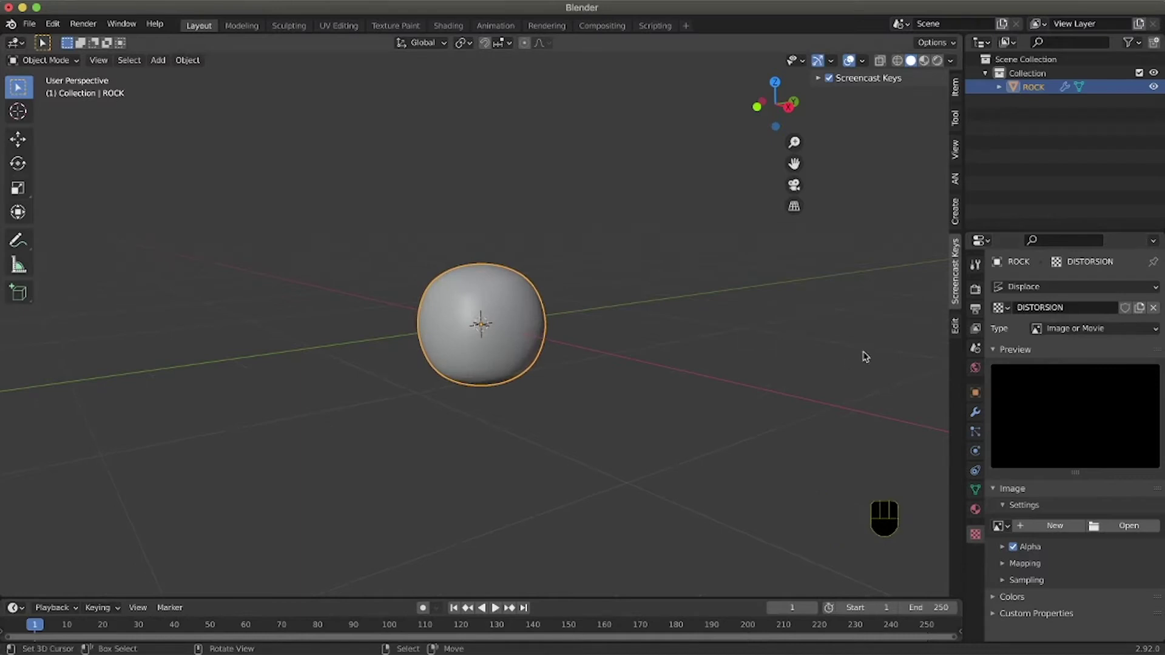
click(1111, 329)
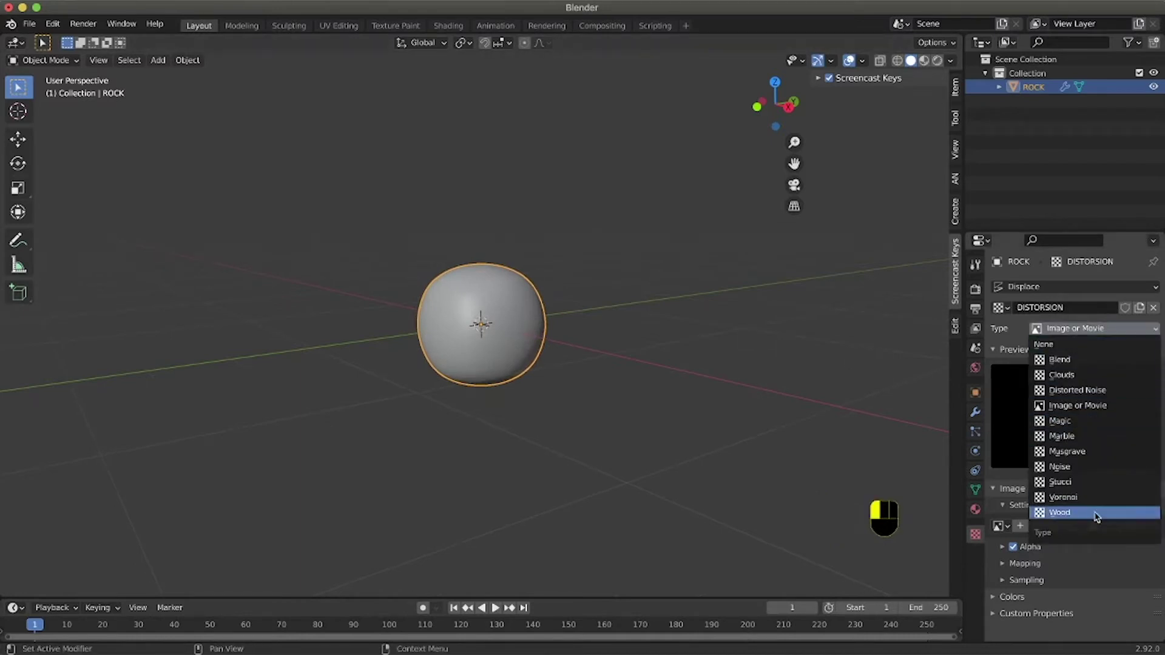
click(1085, 497)
middle_drag(840, 380, 498, 314)
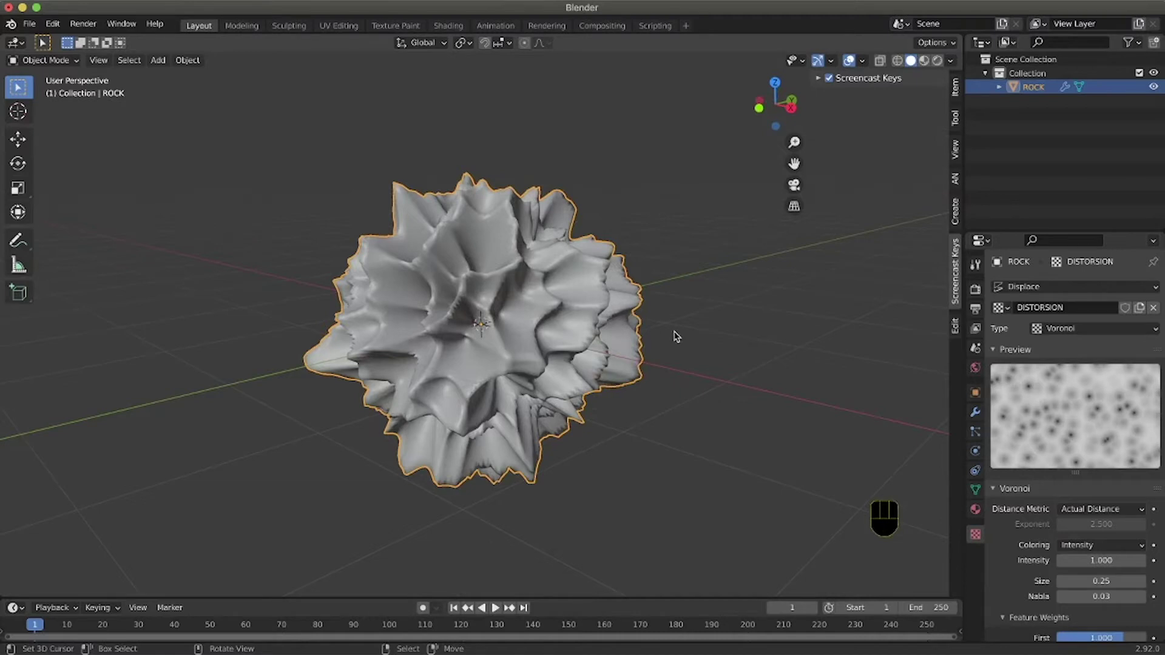
Step: Compare the displaced rock with the Subdivision modifier's viewport display switched off and back on
click(975, 412)
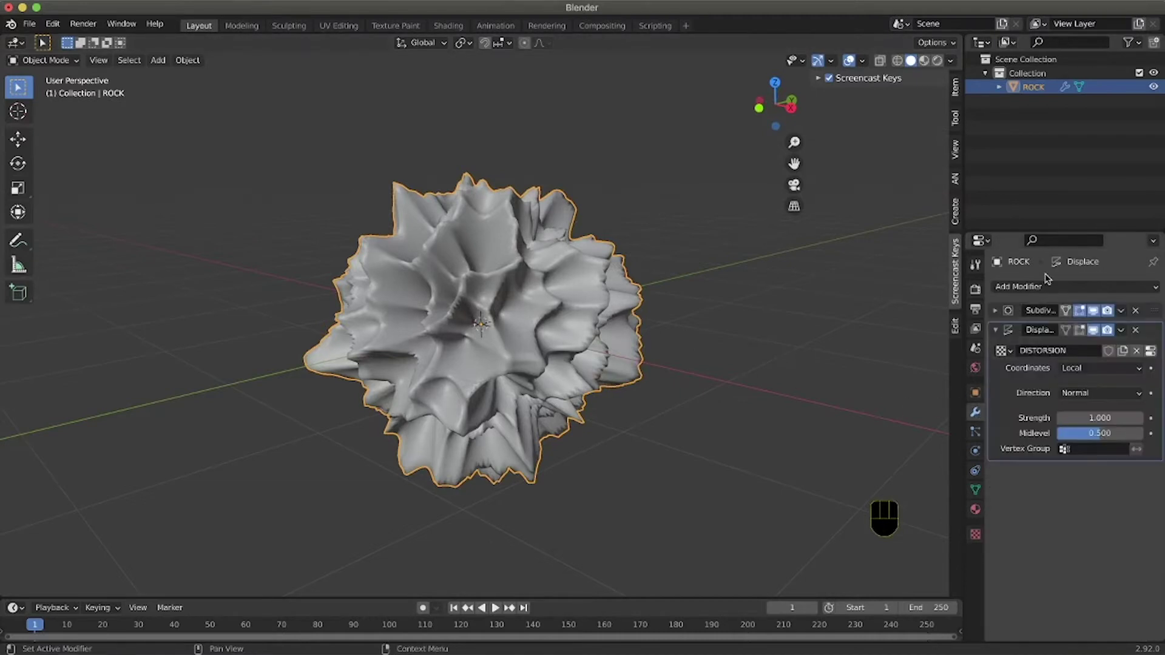
click(996, 311)
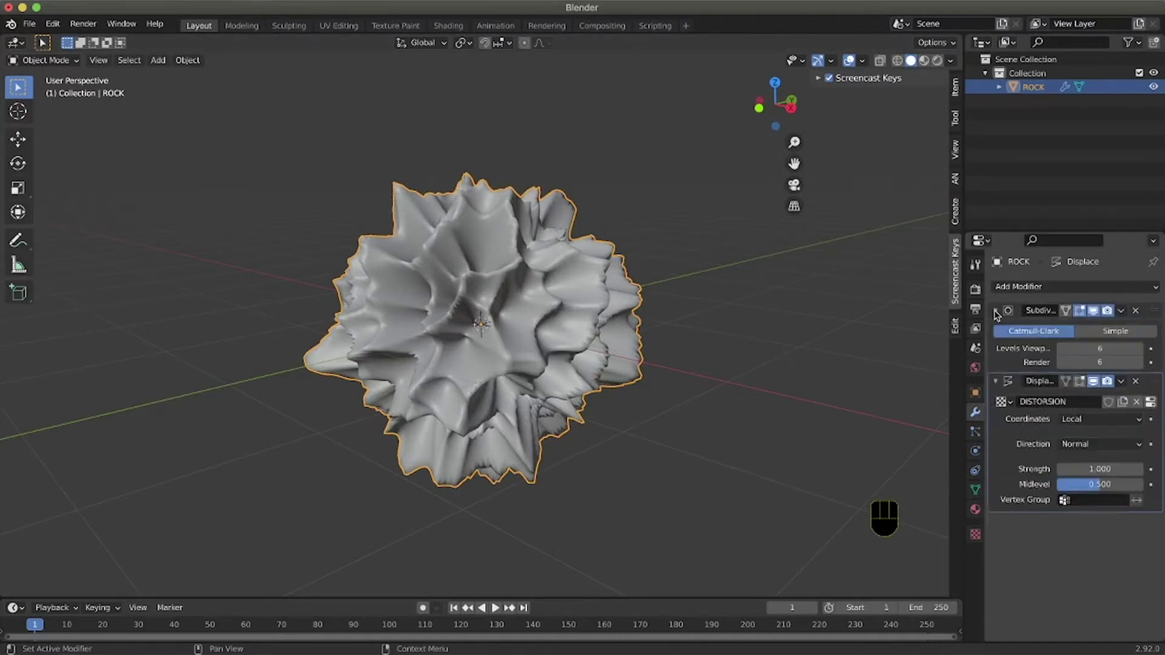
click(1094, 311)
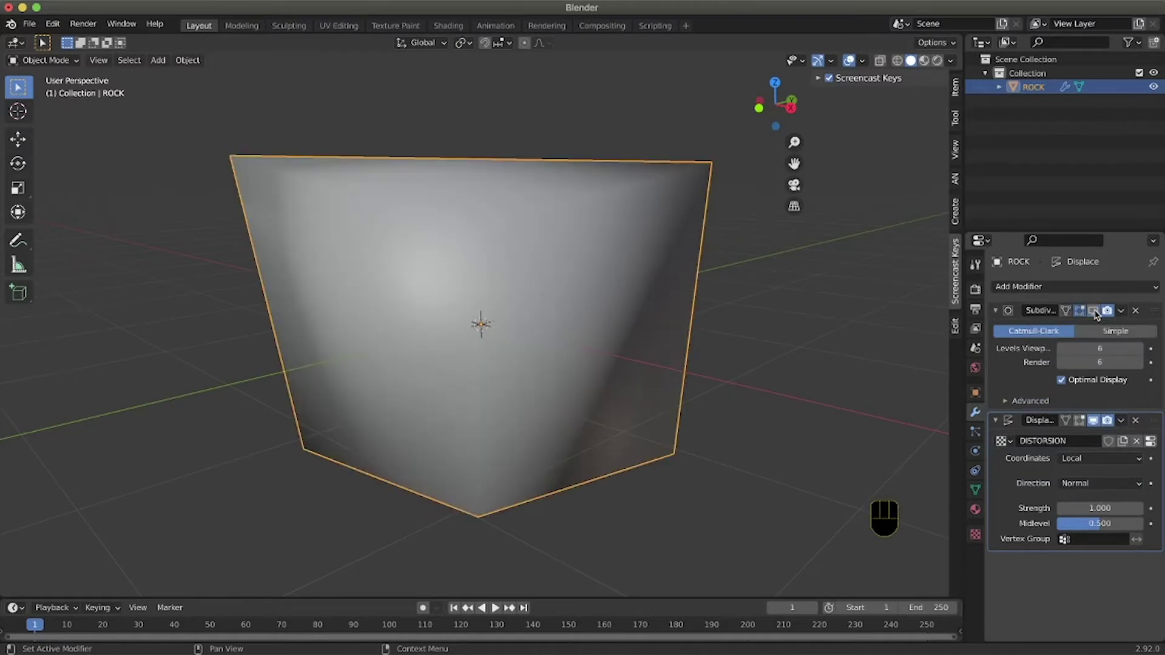
scroll(692, 337, up, 6)
scroll(692, 338, down, 5)
scroll(693, 336, left, 6)
scroll(695, 335, right, 6)
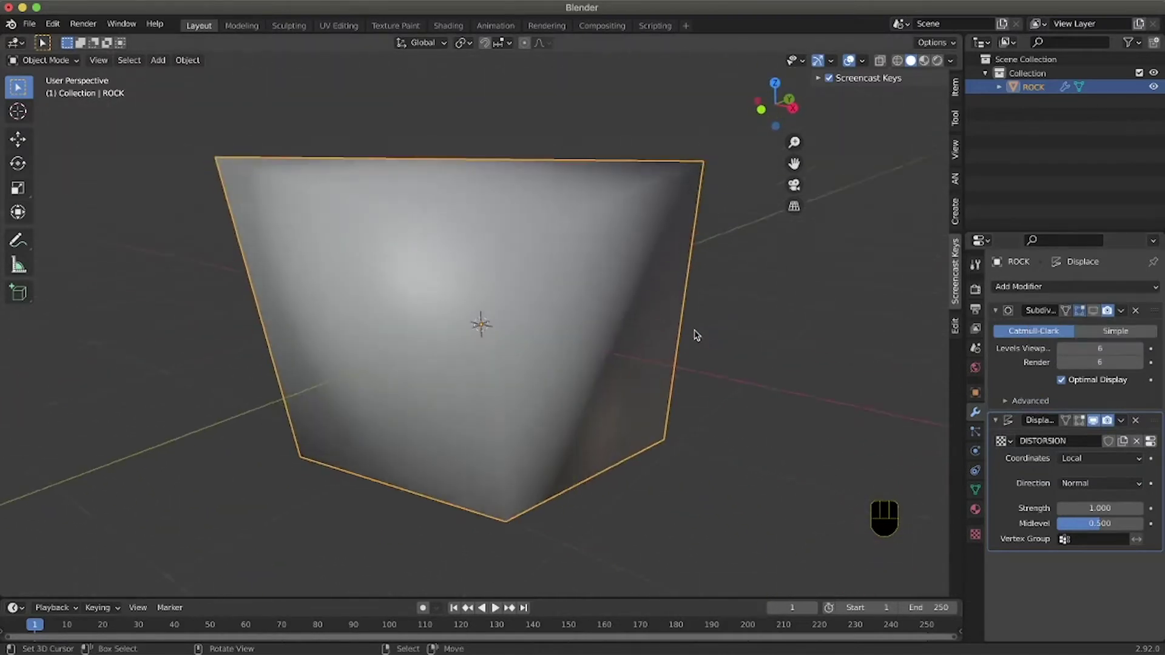
scroll(695, 336, right, 8)
click(1093, 310)
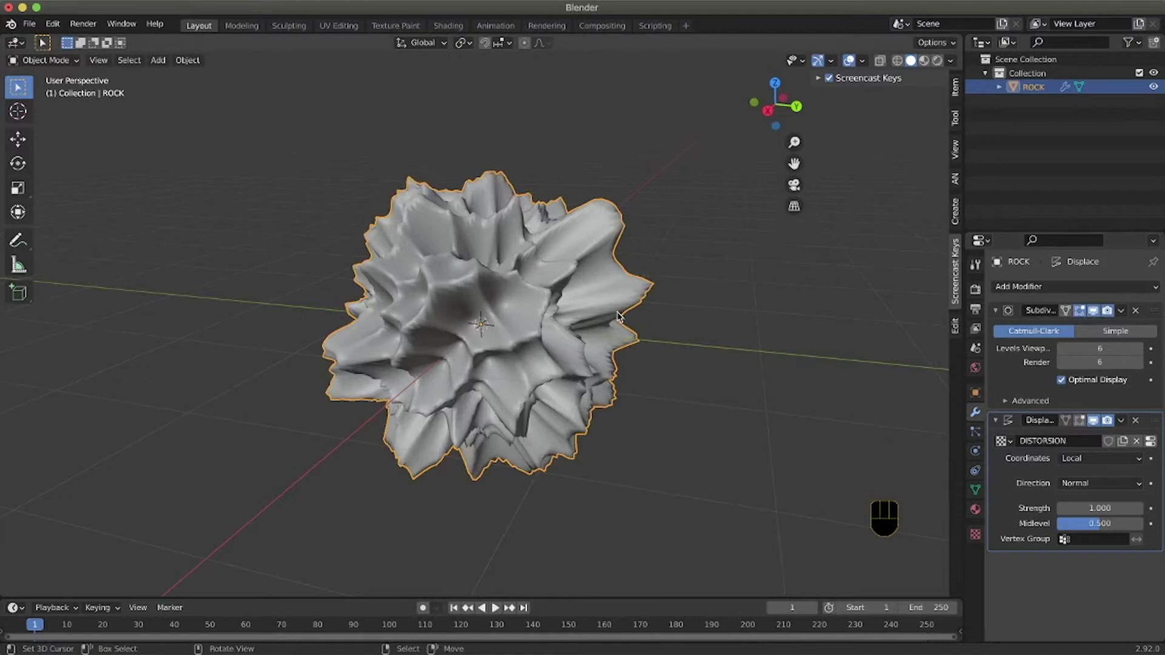
scroll(617, 316, left, 8)
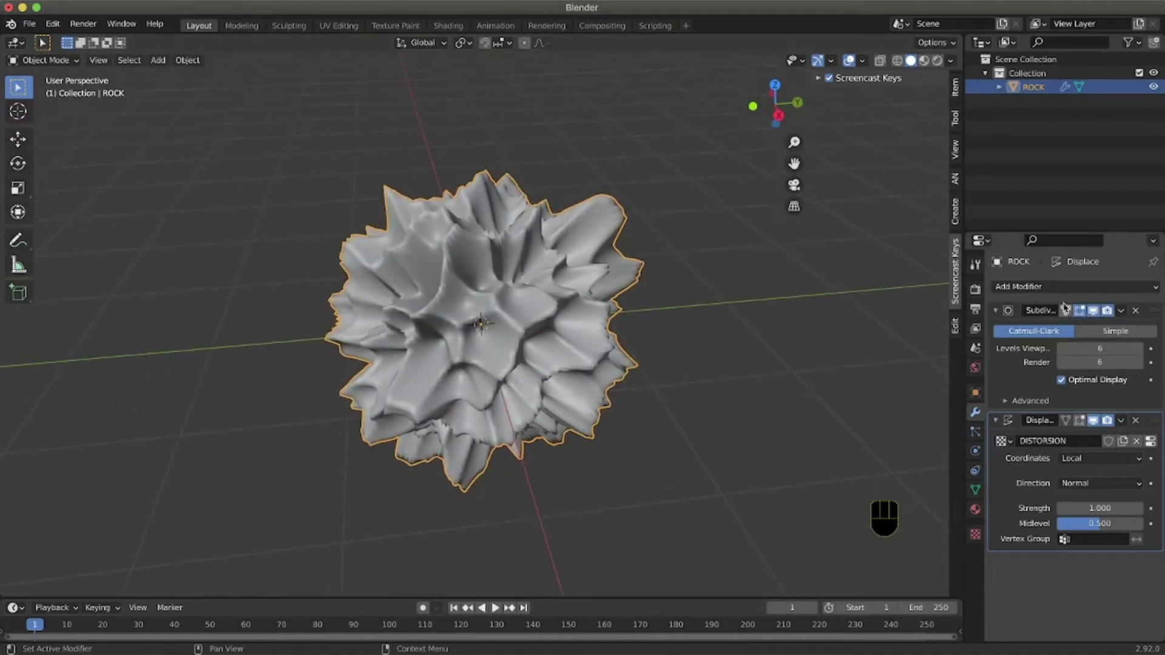
scroll(632, 319, down, 4)
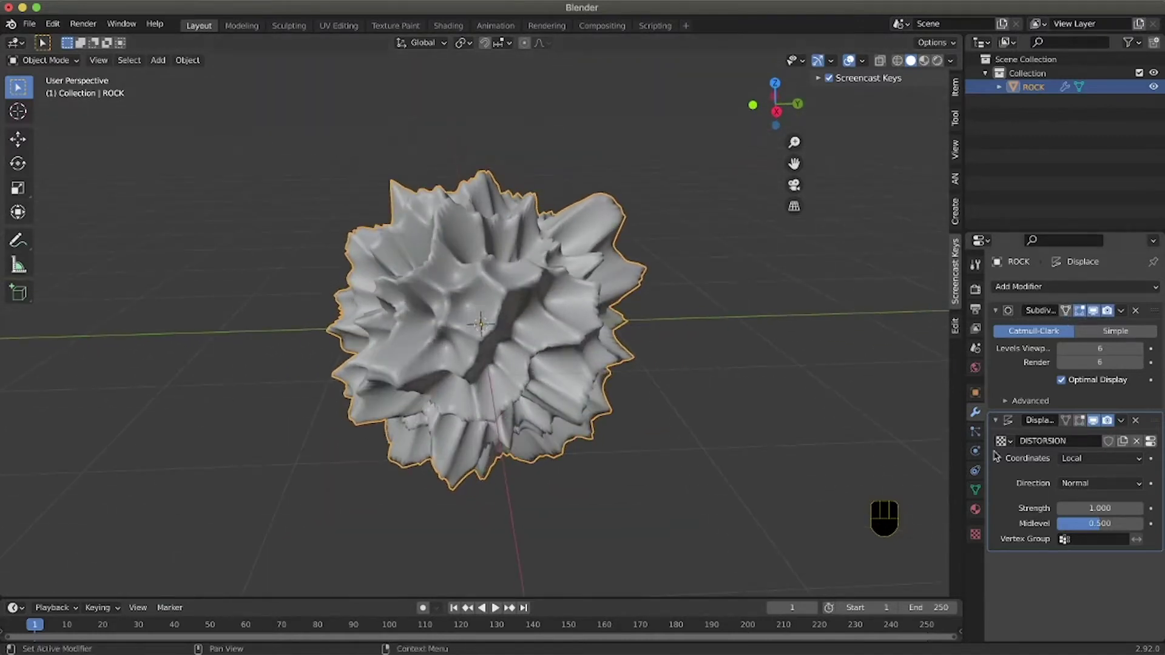
Step: Set the size of the DISTORSION Voronoi texture to 0.81
click(976, 535)
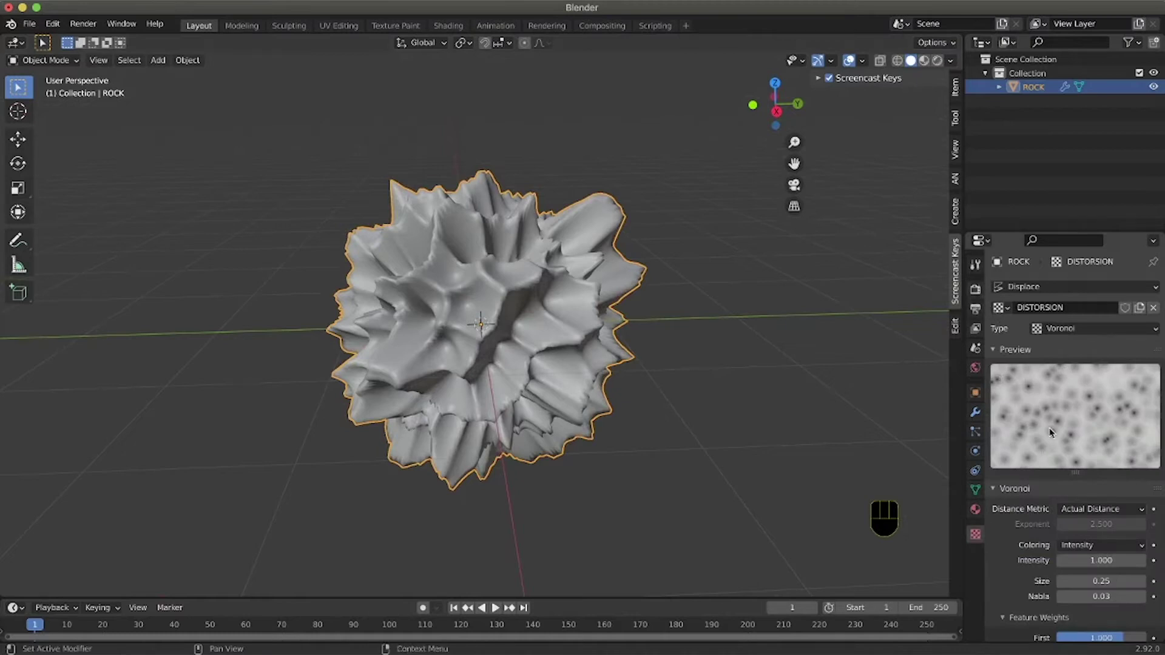
scroll(1045, 419, down, 3)
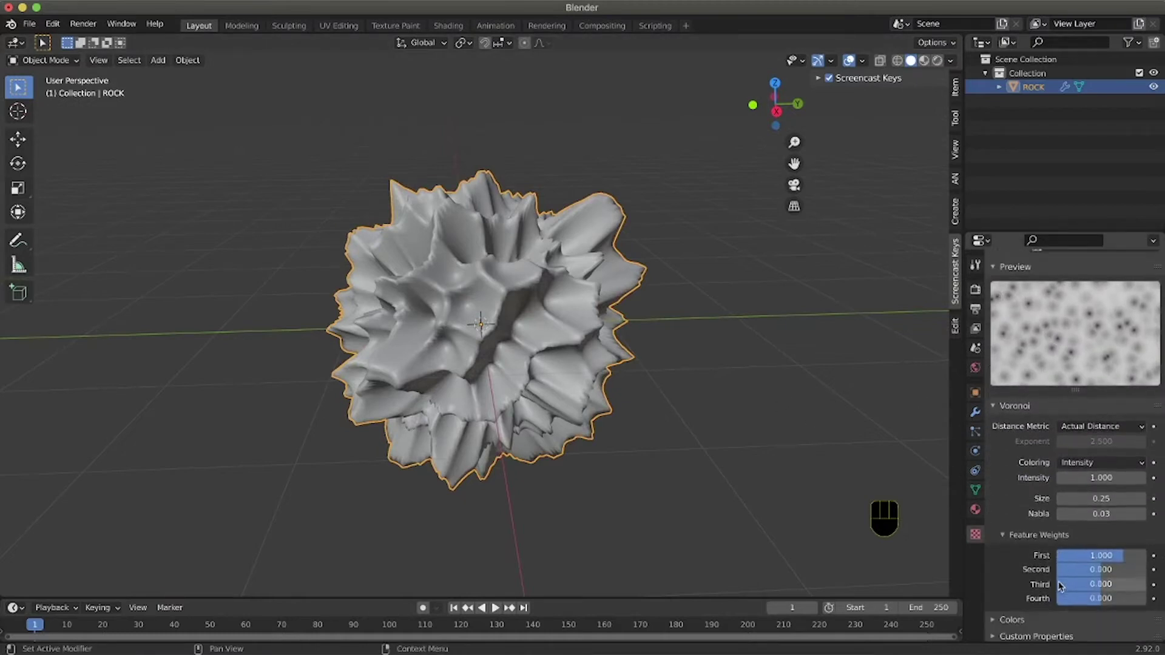
mouse_move(1101, 493)
mouse_down()
mouse_move(1156, 493)
mouse_move(1101, 497)
mouse_up()
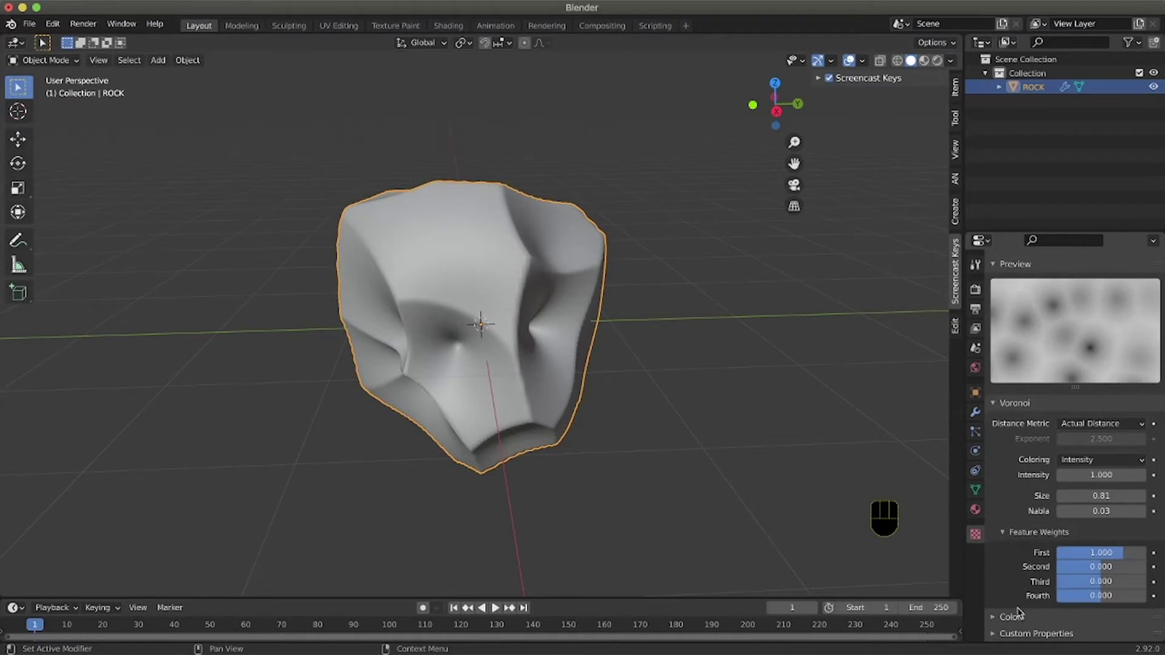
Step: Expand the DISTORSION texture's color settings, set its brightness to 1.02 and inspect the displaced rock
click(996, 617)
scroll(1001, 598, down, 5)
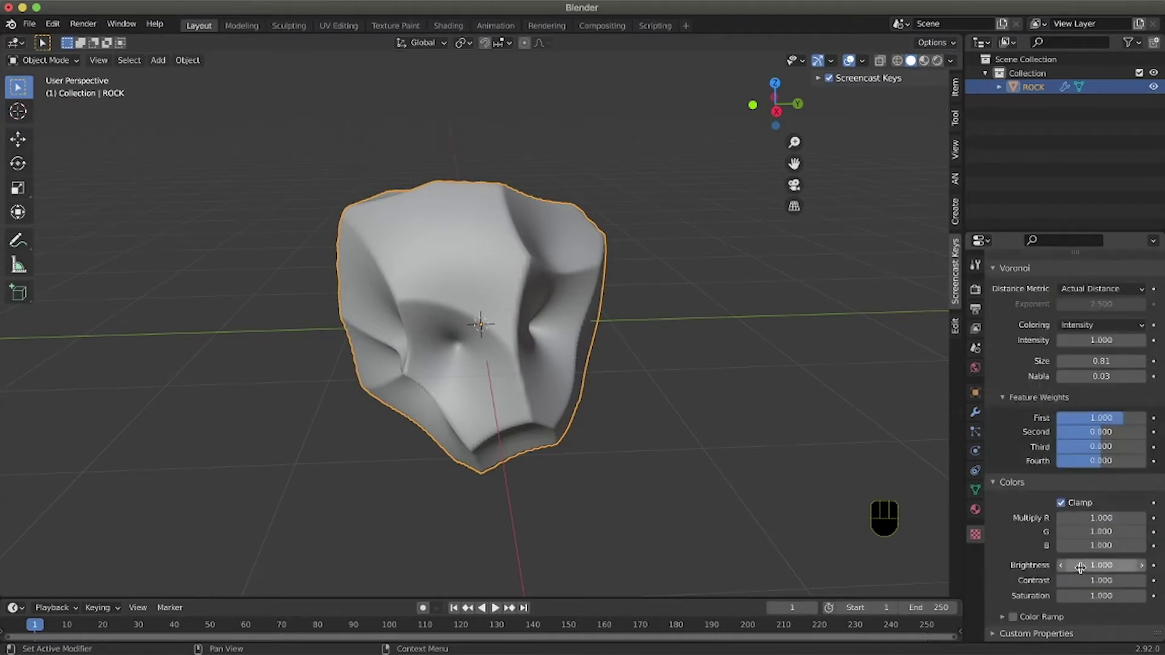
mouse_move(1089, 564)
mouse_down()
mouse_move(1123, 565)
mouse_move(1092, 565)
mouse_up()
scroll(1074, 368, up, 5)
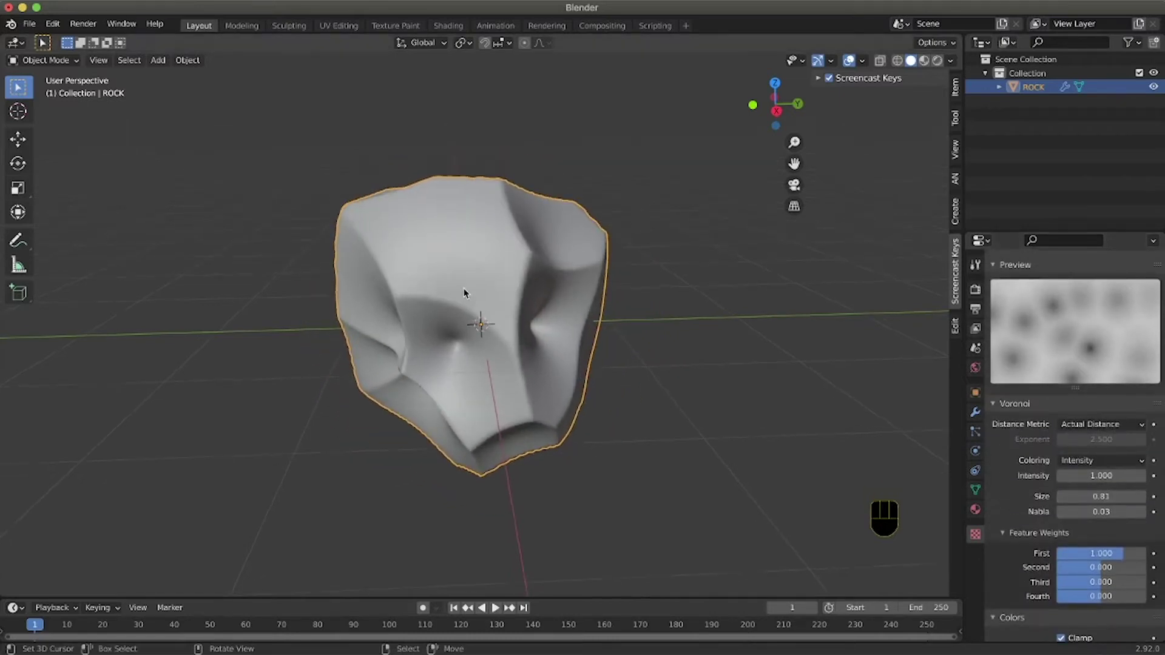
middle_drag(441, 259, 512, 283)
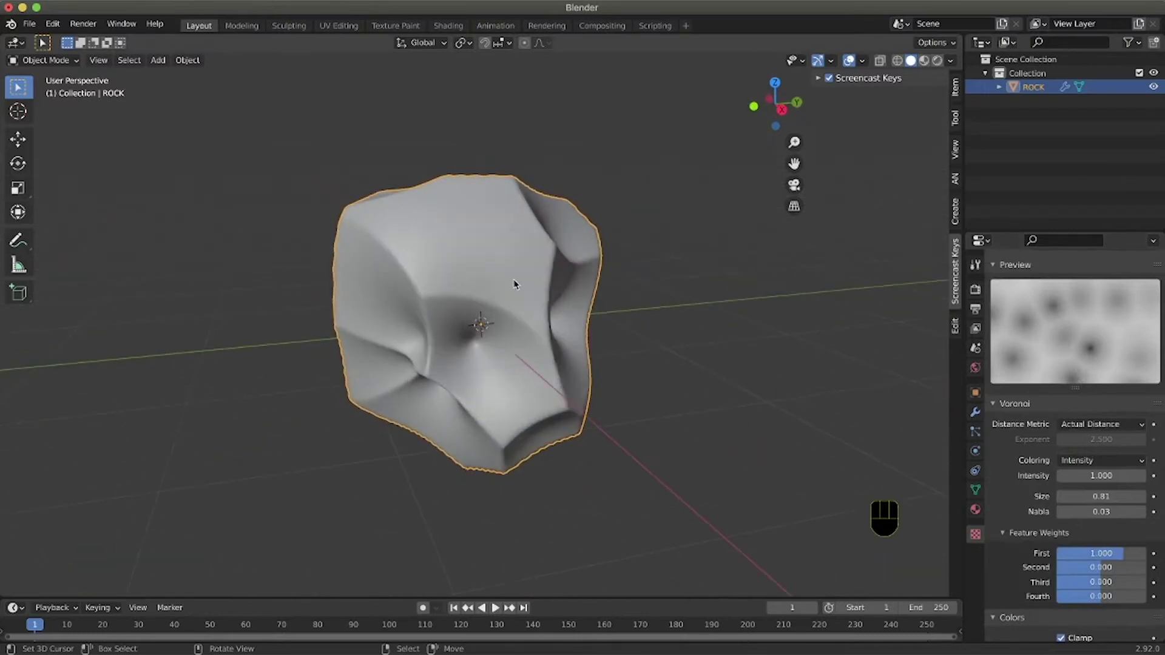
mouse_move(516, 375)
middle_down()
mouse_move(514, 352)
mouse_move(515, 383)
middle_up()
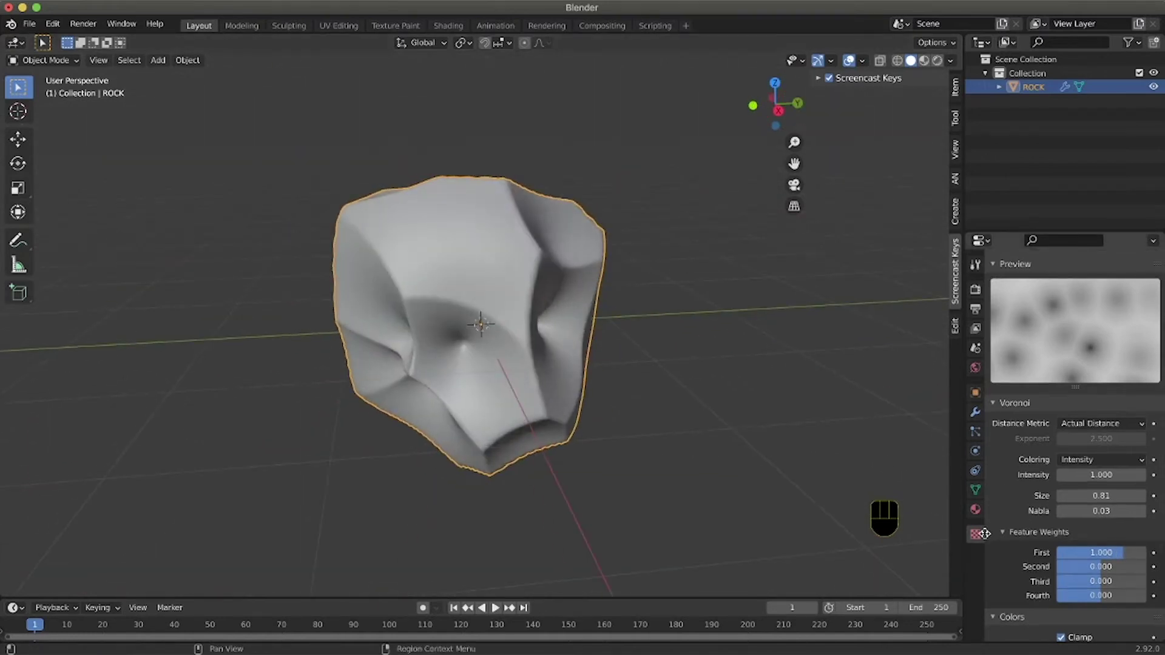
Step: Set the DISTORSION texture's brightness to 0.66, contrast to 0.28 and saturation to 0.88, and inspect the rock from several angles
scroll(1018, 561, down, 5)
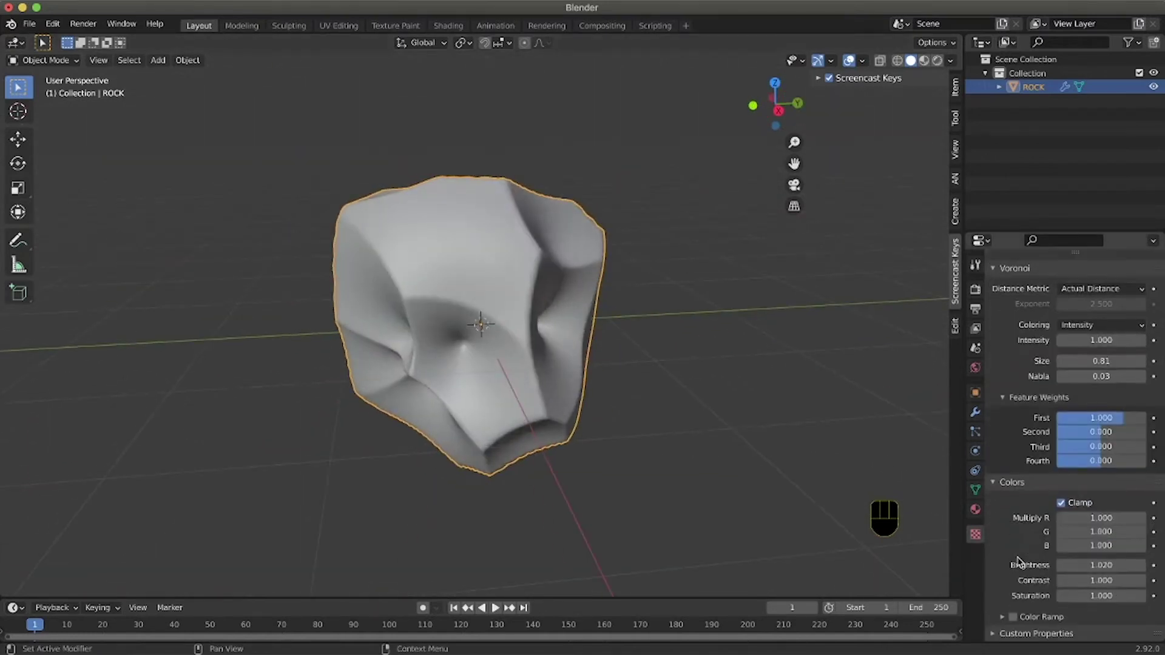
click(1102, 565)
mouse_move(1102, 565)
mouse_down()
mouse_move(1074, 565)
mouse_move(1095, 580)
mouse_move(1059, 581)
mouse_move(1099, 565)
mouse_move(1071, 565)
mouse_move(1111, 594)
mouse_move(1116, 565)
mouse_up()
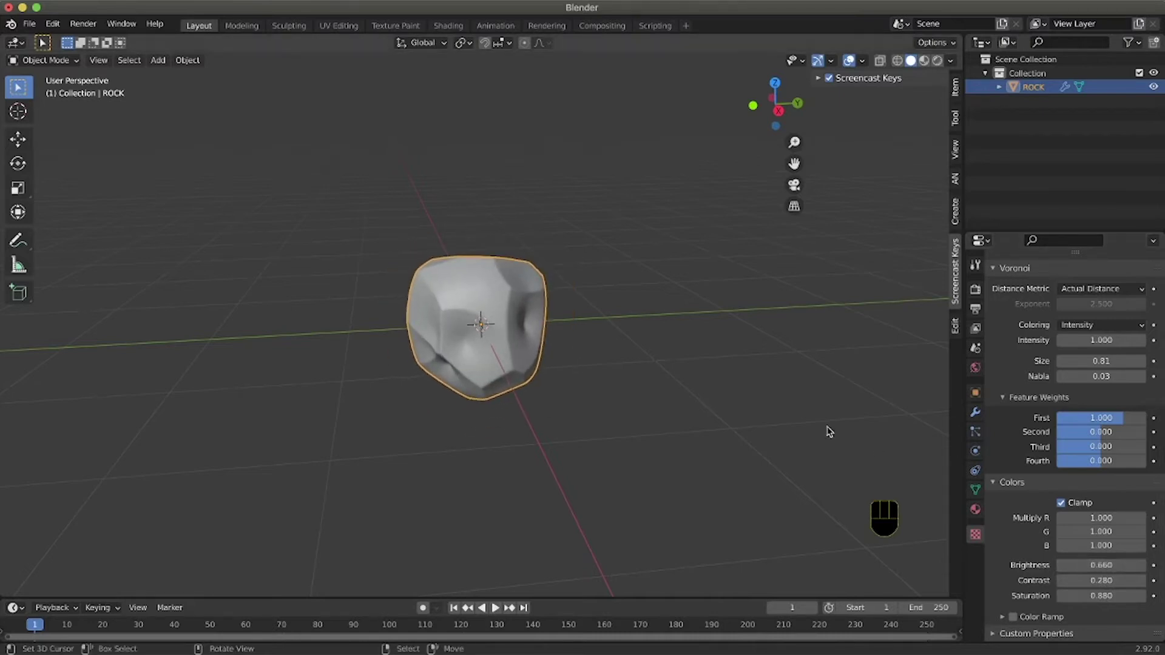
scroll(749, 425, right, 5)
scroll(749, 427, down, 5)
scroll(749, 430, left, 5)
scroll(749, 430, right, 5)
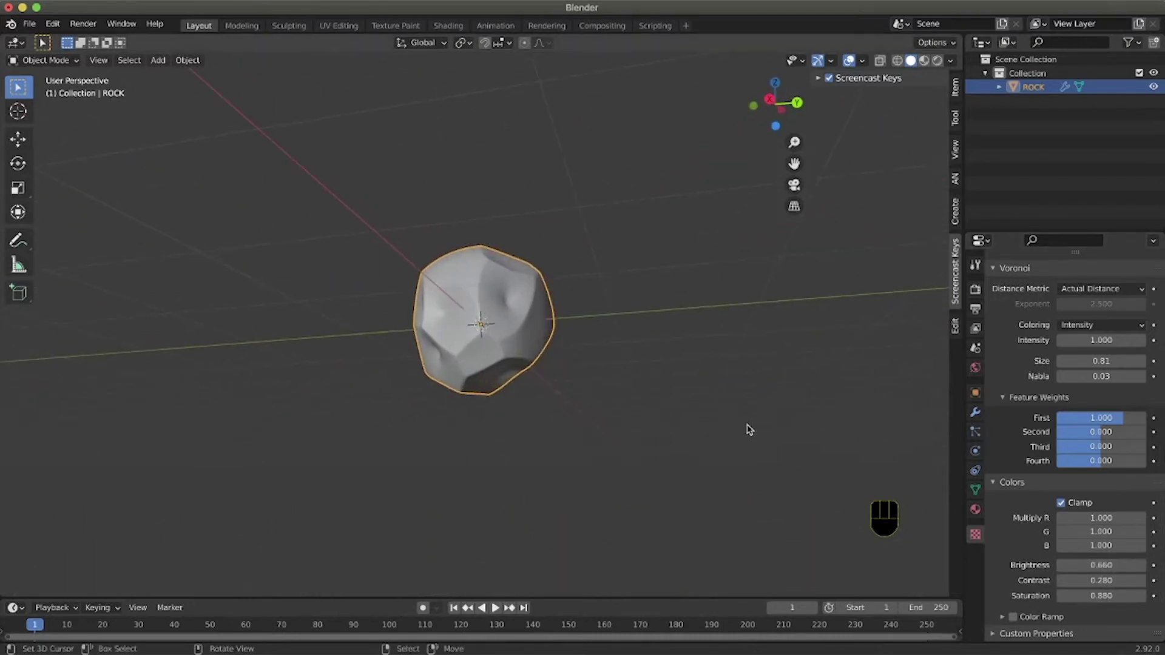
scroll(749, 430, up, 5)
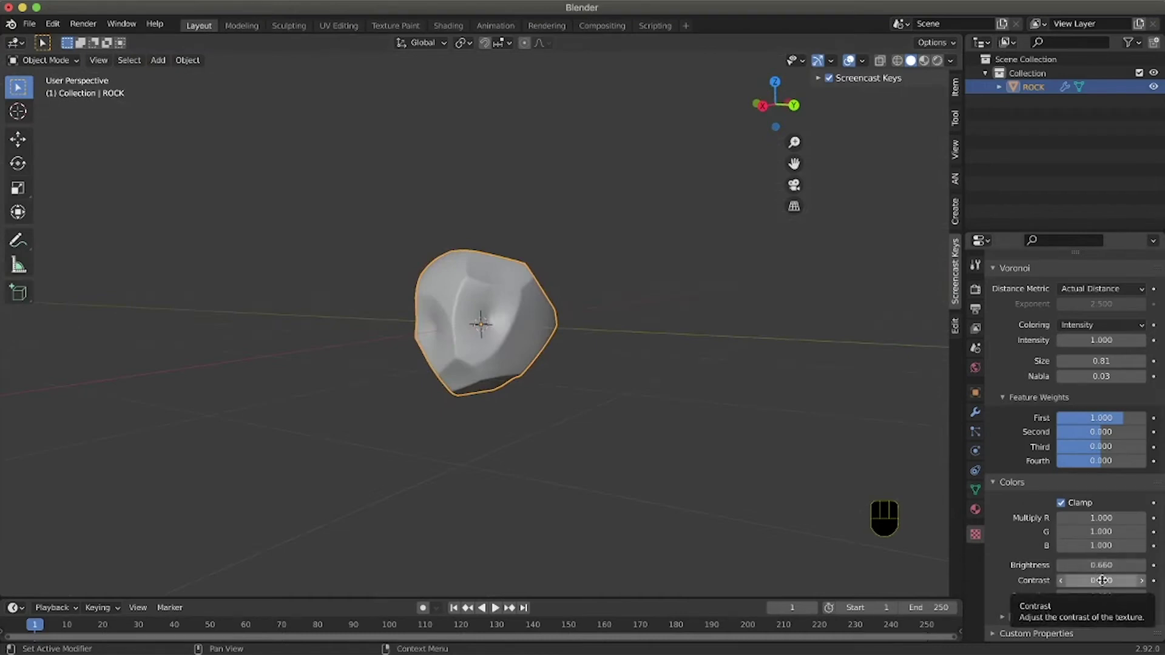
Step: Lower the DISTORSION texture's contrast to 0.26 and check the rock's surface from another angle
drag(1099, 575, 1098, 575)
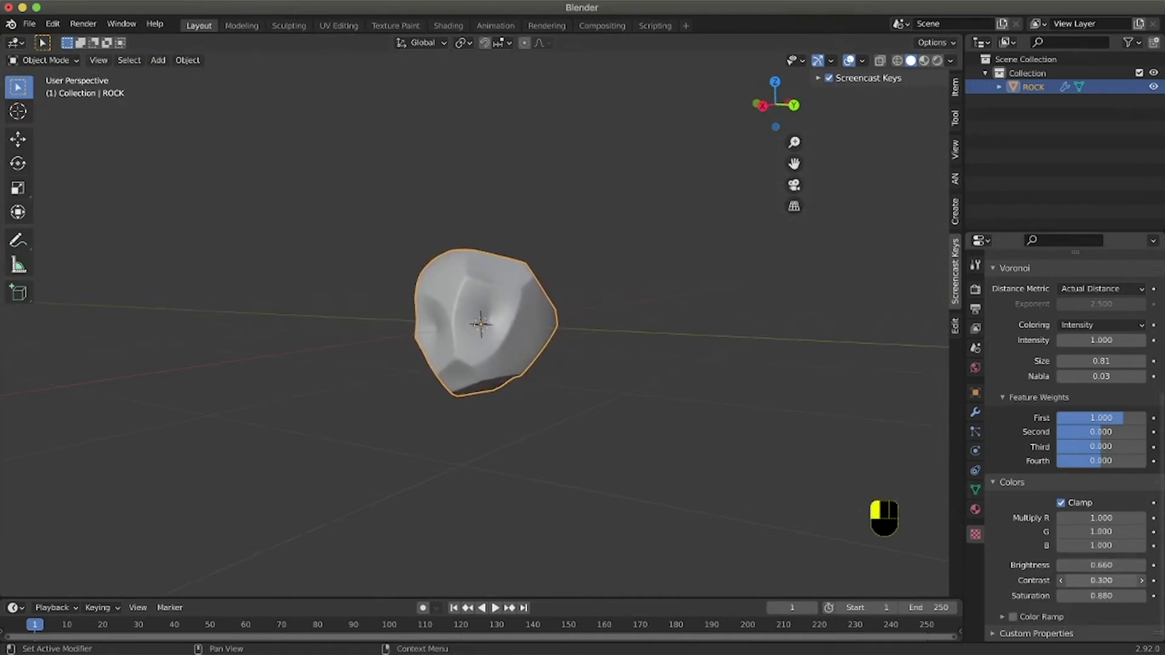
drag(1099, 576, 1089, 575)
scroll(533, 351, up, 5)
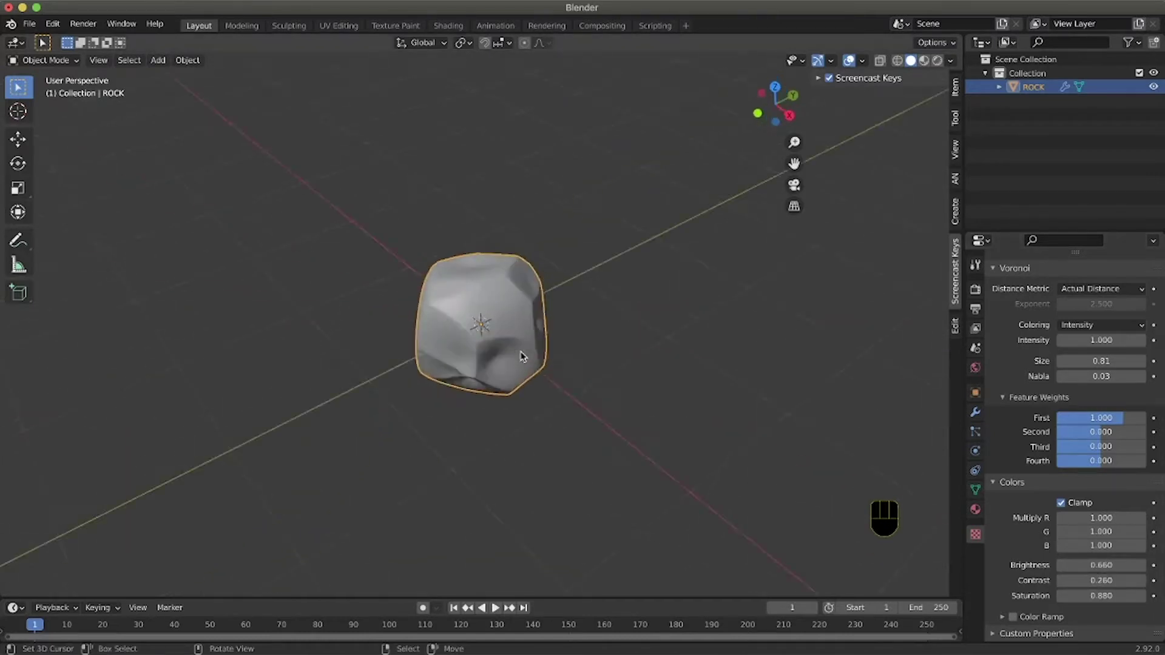
Step: Examine the displaced rock's surface from all around and up close
scroll(521, 357, down, 3)
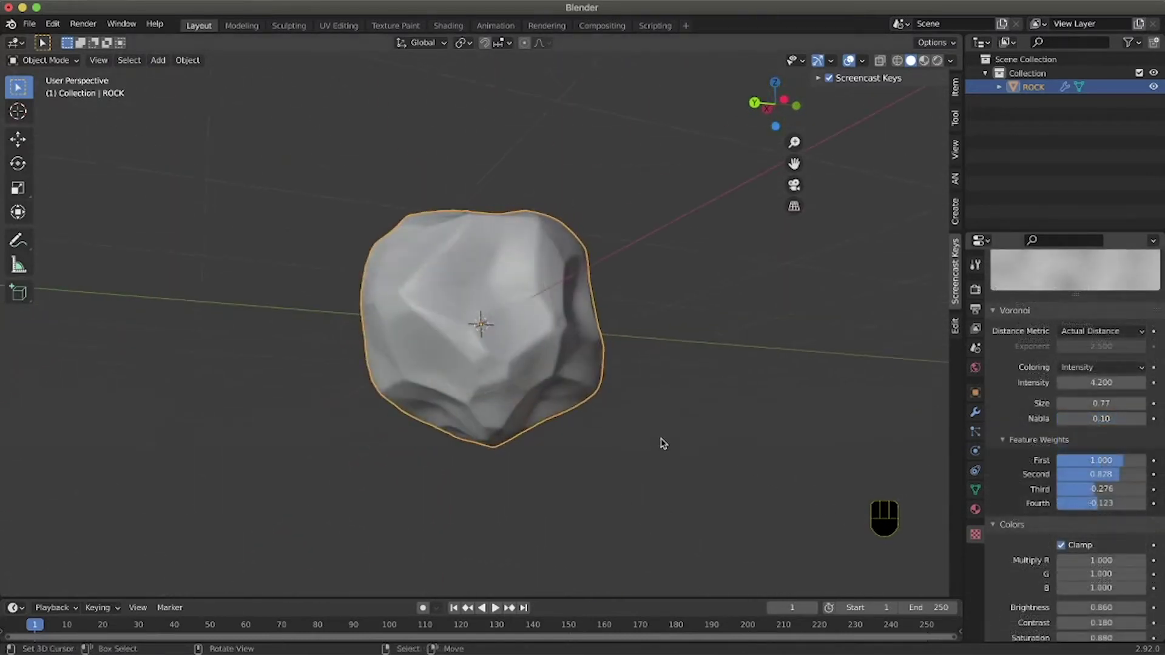
scroll(666, 442, right, 5)
scroll(668, 439, right, 10)
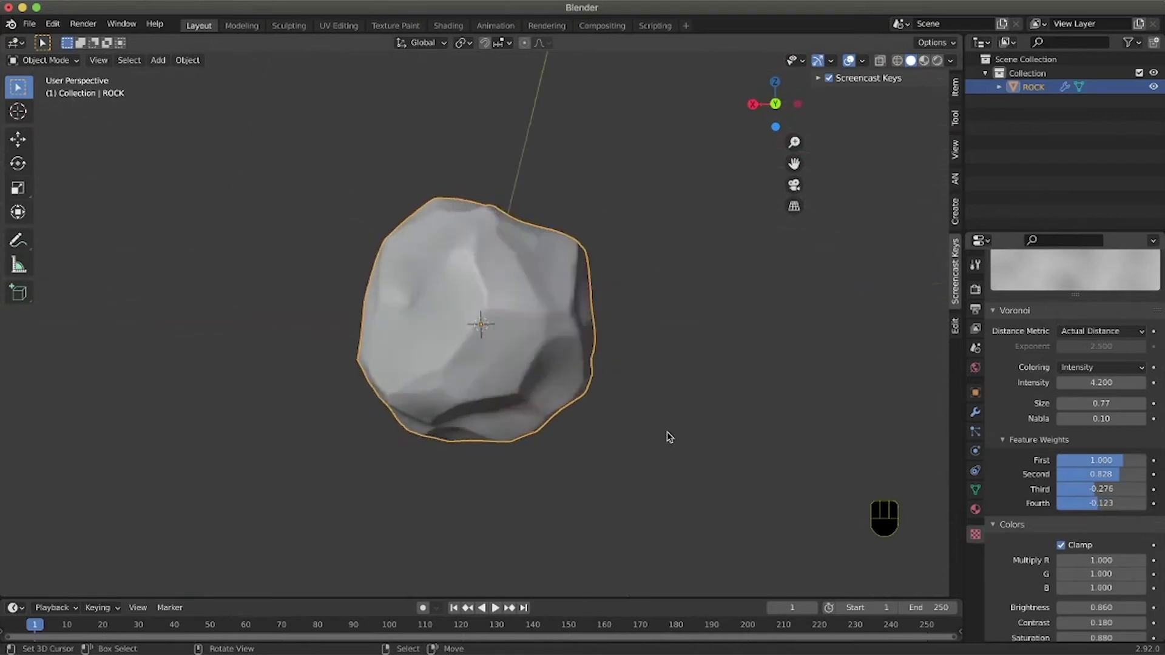
scroll(670, 437, up, 5)
scroll(670, 436, down, 10)
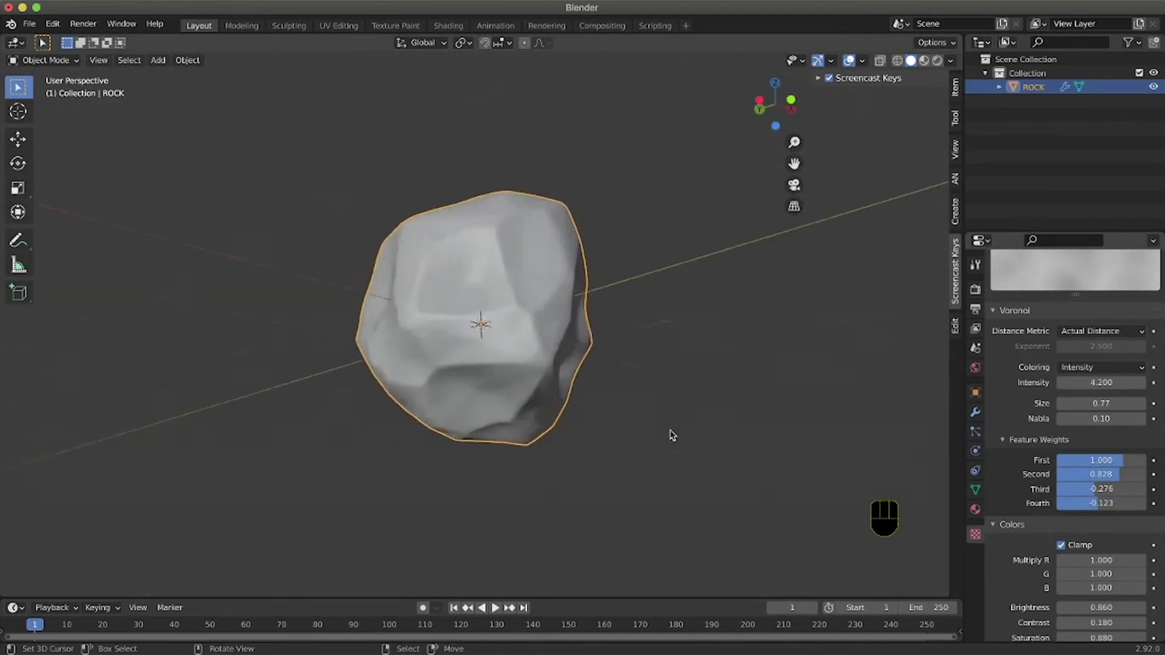
scroll(666, 440, right, 8)
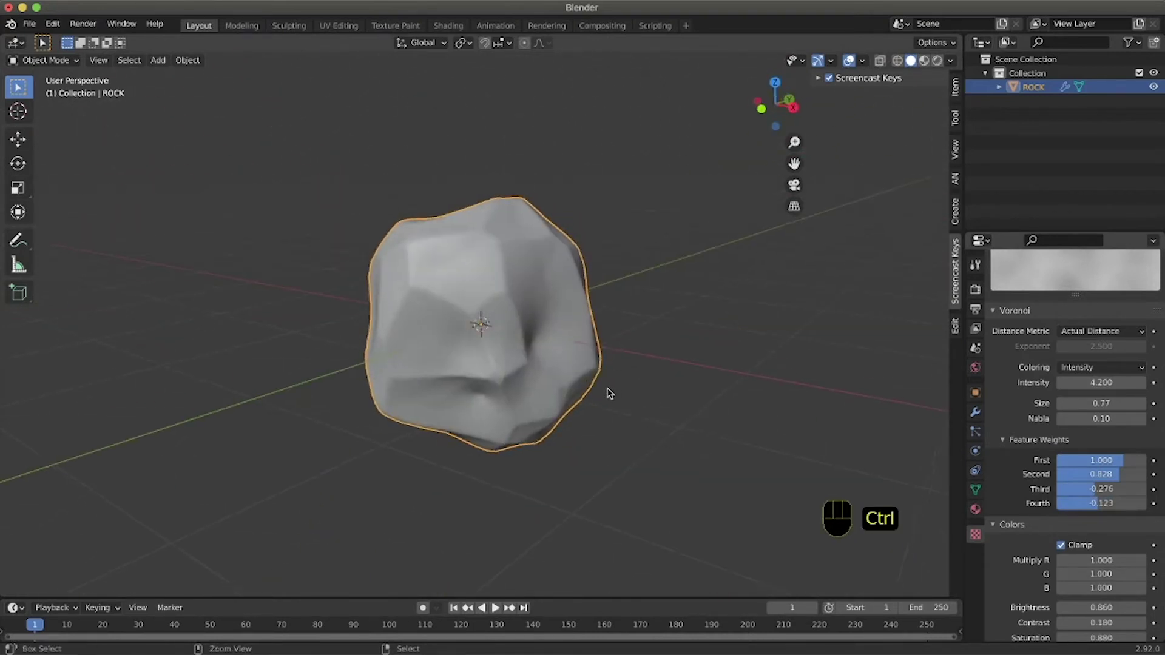
scroll(562, 369, left, 5)
shift+scroll(559, 369, up, 5)
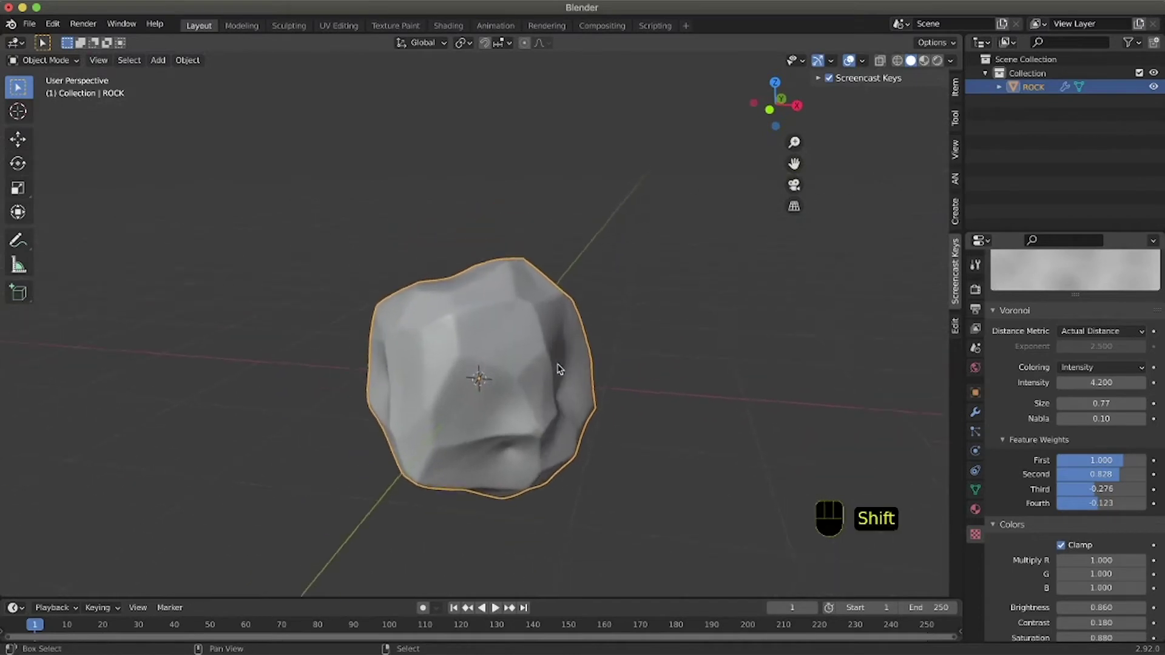
shift+scroll(559, 369, down, 6)
ctrl+scroll(560, 369, up, 2)
ctrl+scroll(559, 369, up, 2)
scroll(560, 364, left, 1)
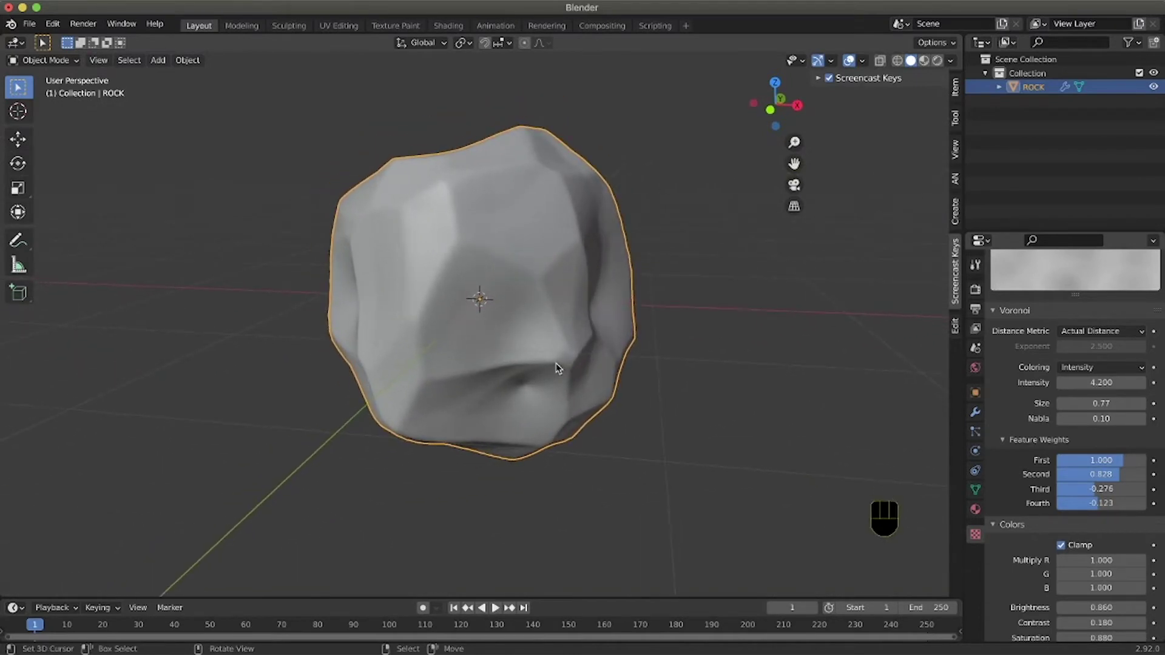
Step: Move the rock up along the global Z axis so that most of it sits above the grid floor
key(g)
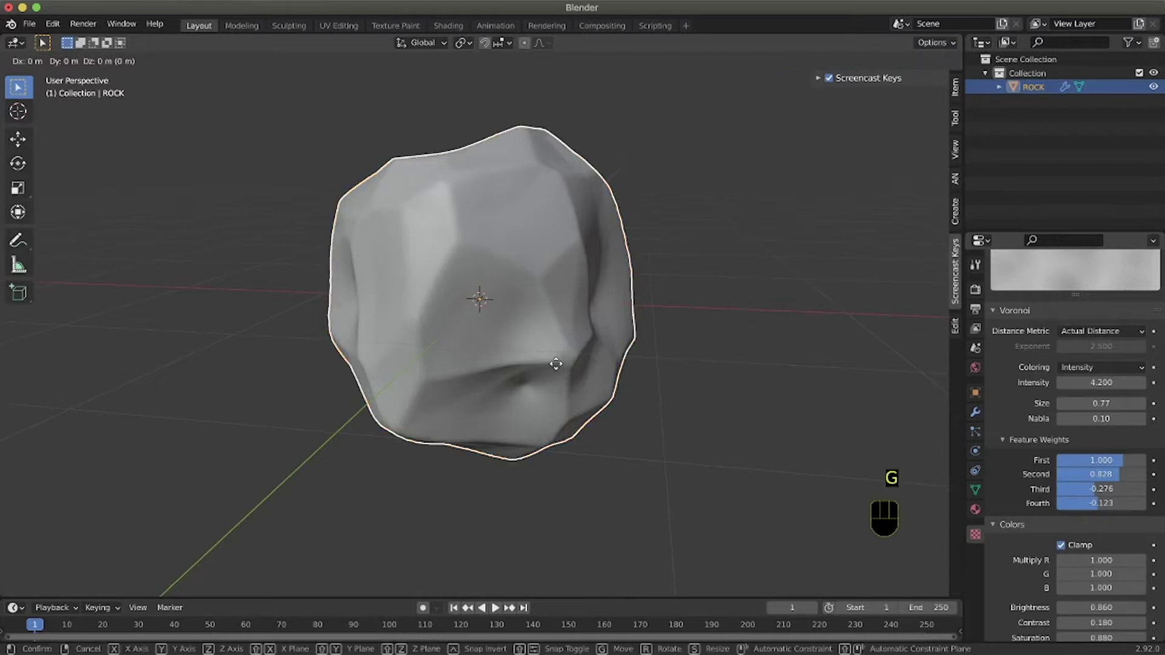
key(z)
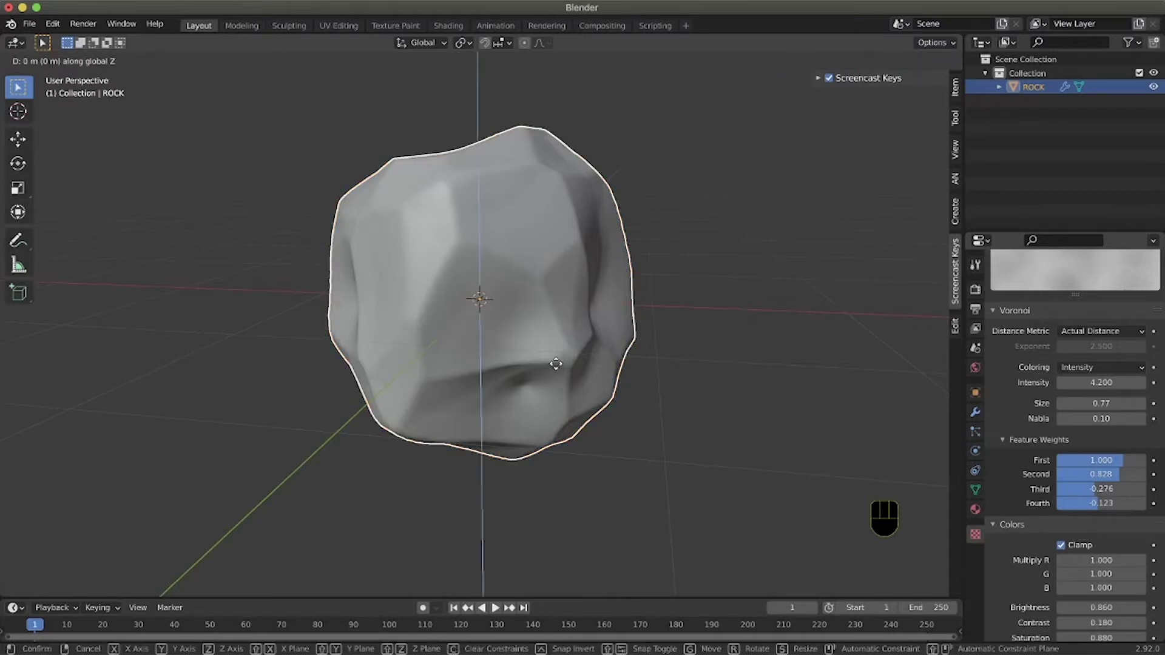
click(551, 262)
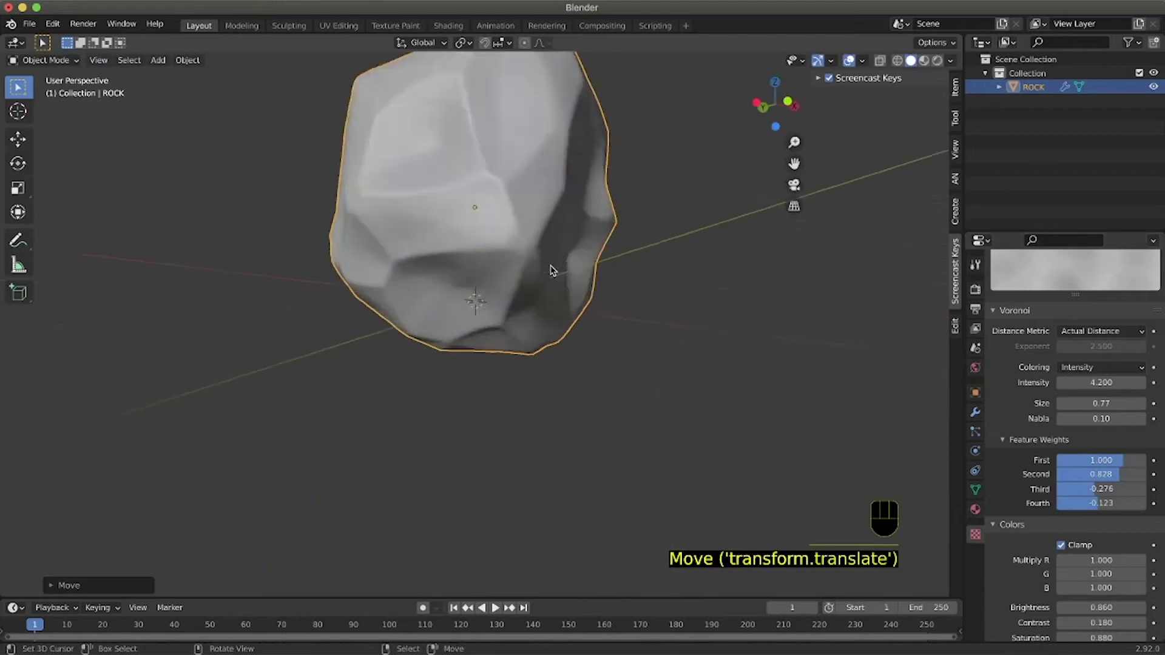
scroll(564, 340, down, 5)
Step: Add a plane mesh at the origin beneath the rock and scale it up into a large ground surface
key(shift+a)
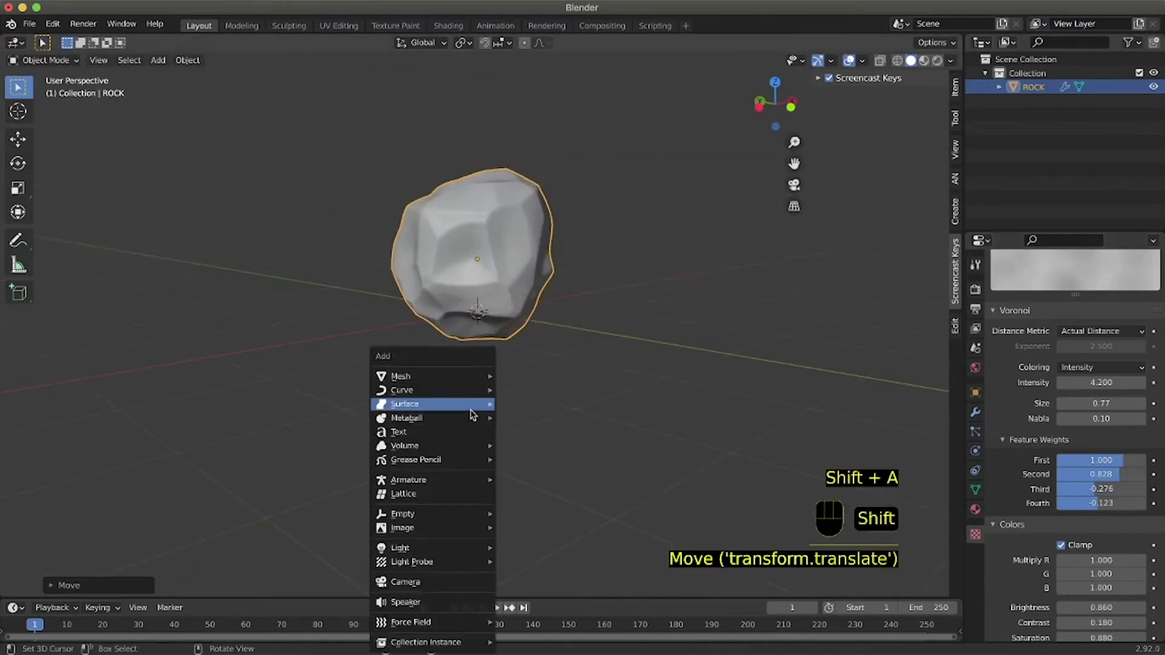
mouse_move(461, 376)
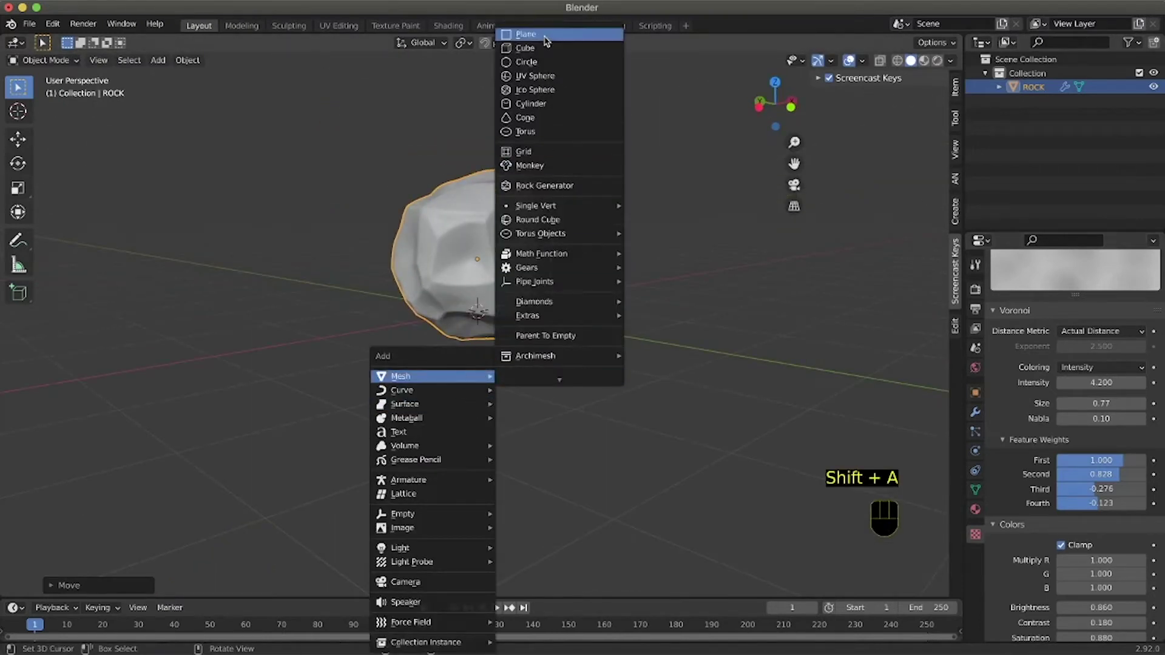
click(546, 41)
middle_drag(546, 341, 549, 333)
key(s)
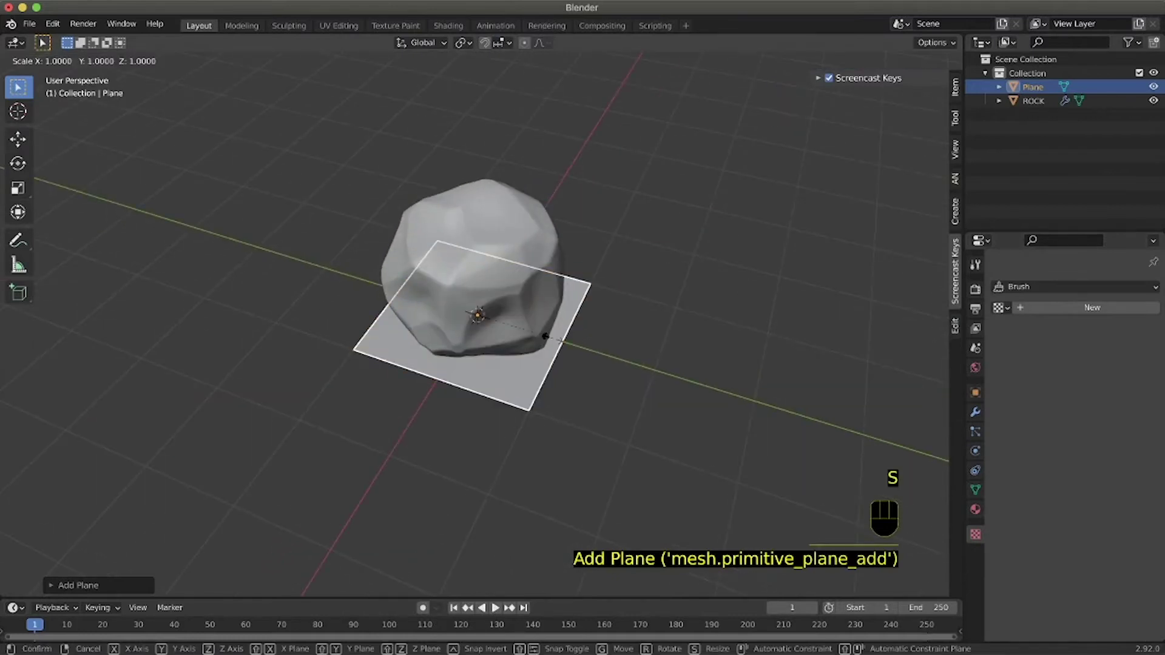
click(24, 364)
Step: Examine from below, level and above how the rock intersects the ground plane
middle_drag(2, 403, 3, 302)
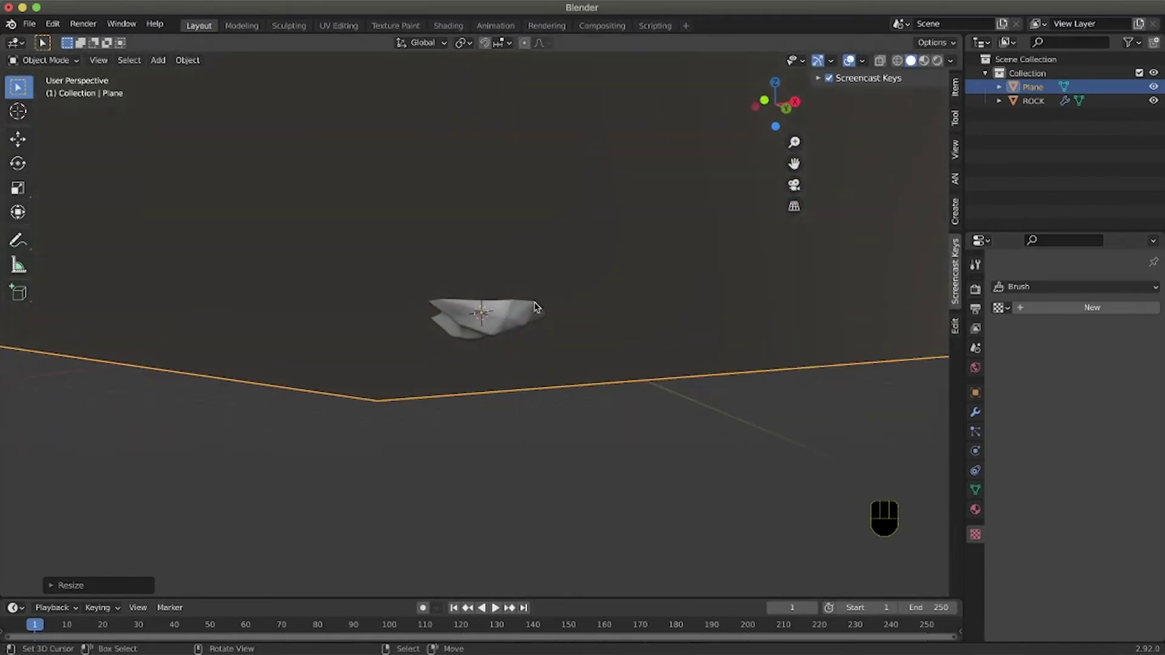
middle_drag(535, 306, 497, 318)
middle_drag(749, 303, 656, 307)
scroll(550, 298, up, 5)
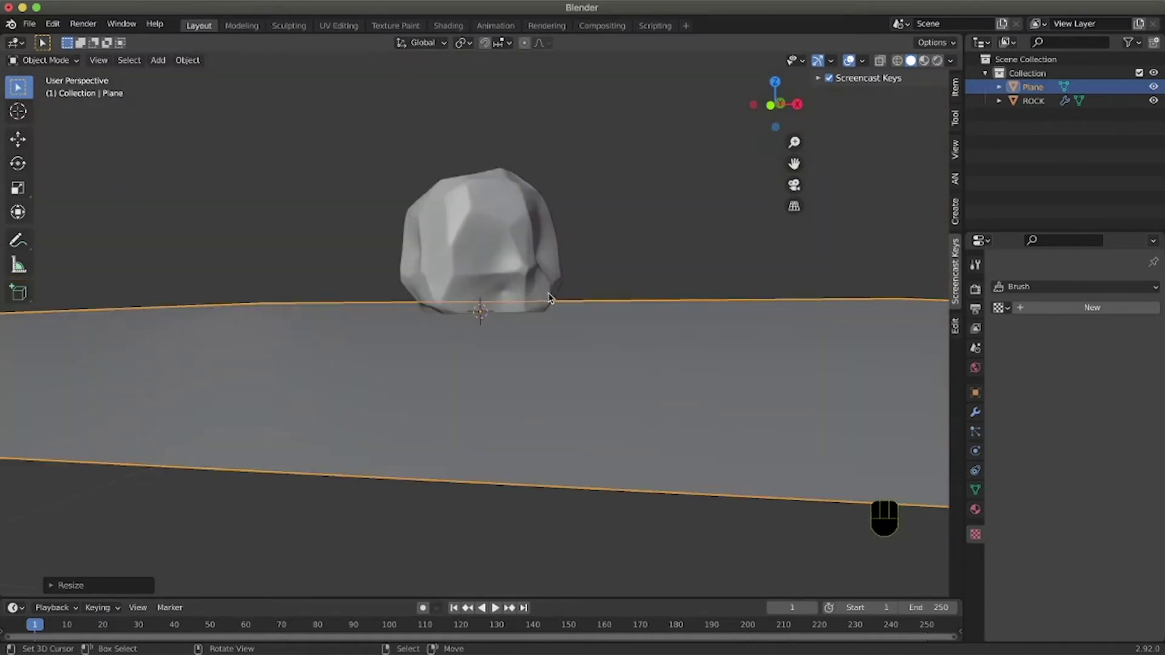
scroll(549, 298, down, 8)
scroll(549, 297, up, 5)
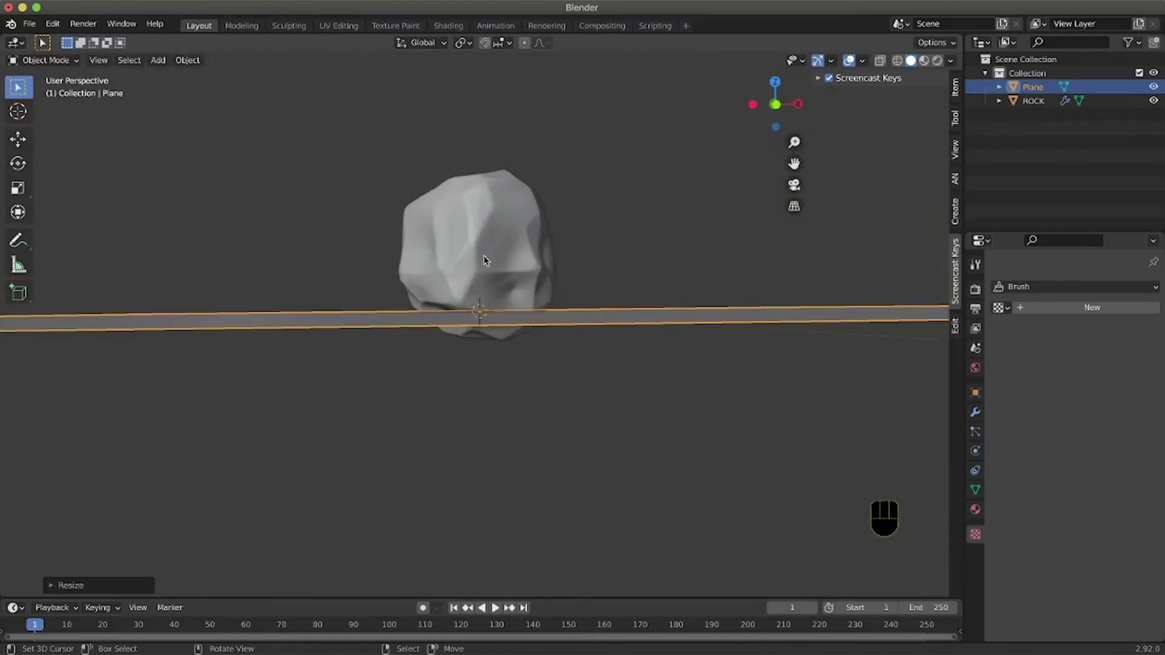
scroll(466, 273, up, 3)
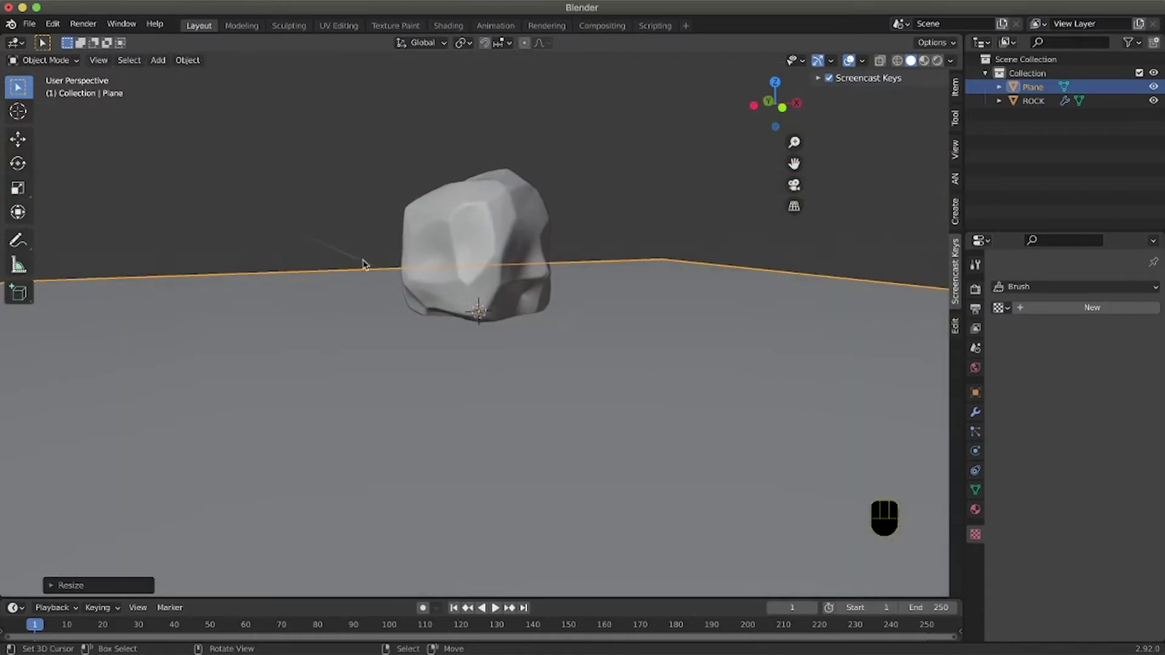
scroll(362, 263, down, 3)
scroll(476, 236, up, 3)
Step: Try to cut the rock's base cube diagonally with the Bisect tool in Edit Mode and inspect the smoothed form
click(513, 245)
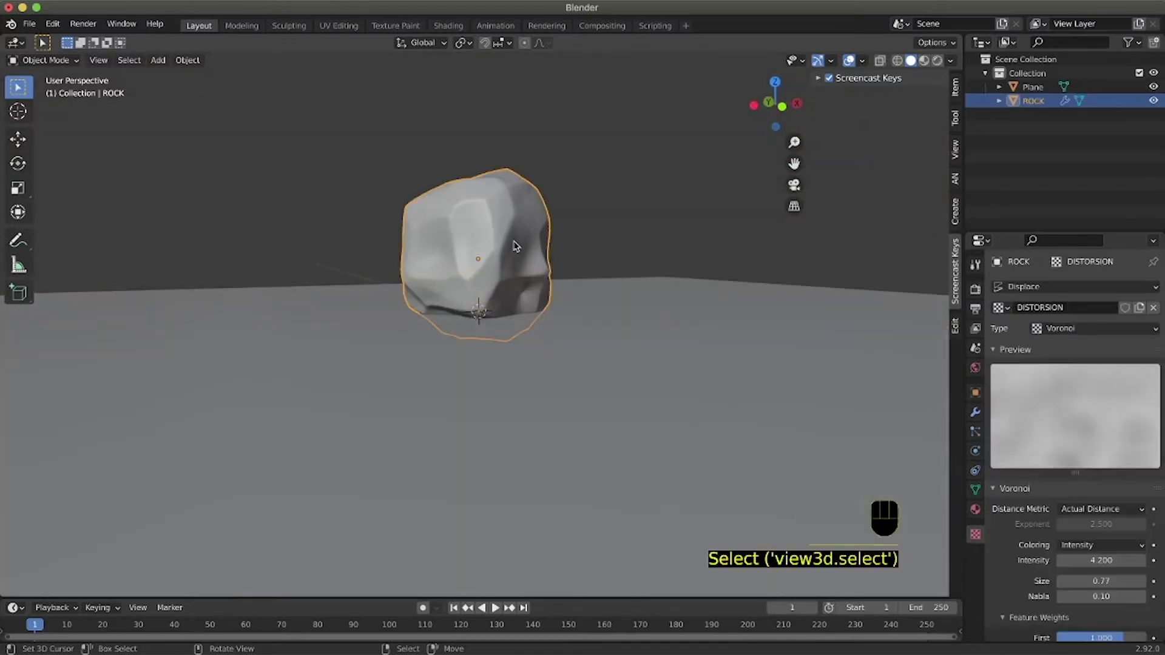
key(Tab)
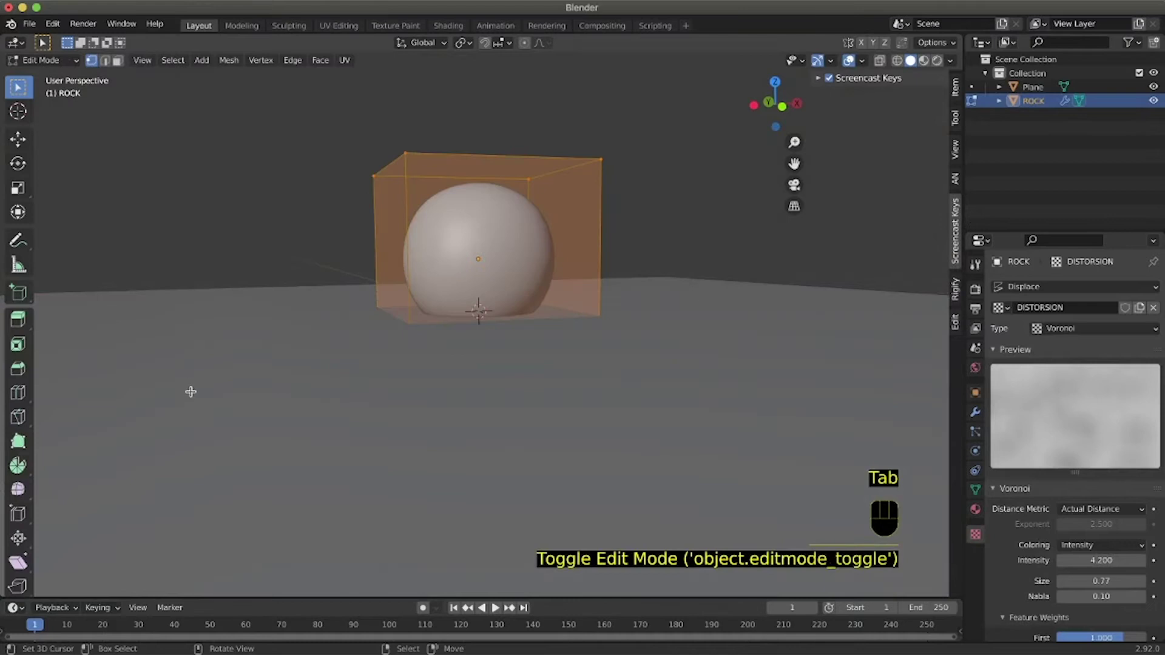
scroll(259, 334, down, 3)
scroll(259, 333, up, 3)
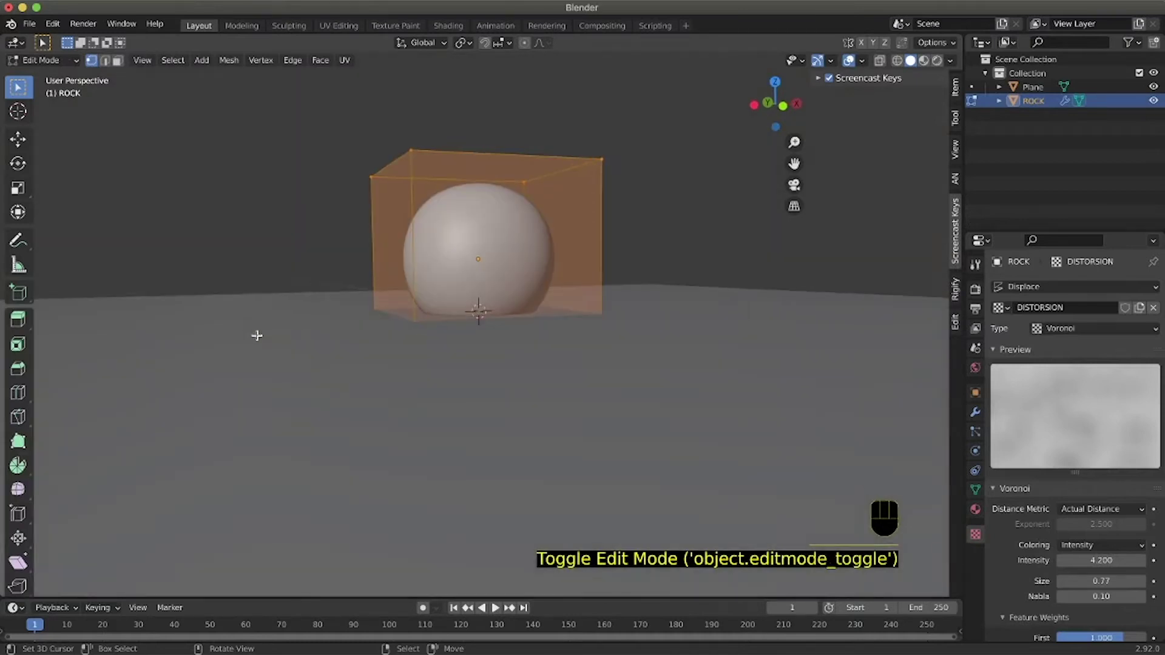
click(18, 418)
drag(18, 418, 91, 450)
mouse_move(262, 100)
mouse_down()
mouse_move(533, 242)
mouse_move(632, 255)
mouse_move(656, 282)
mouse_up()
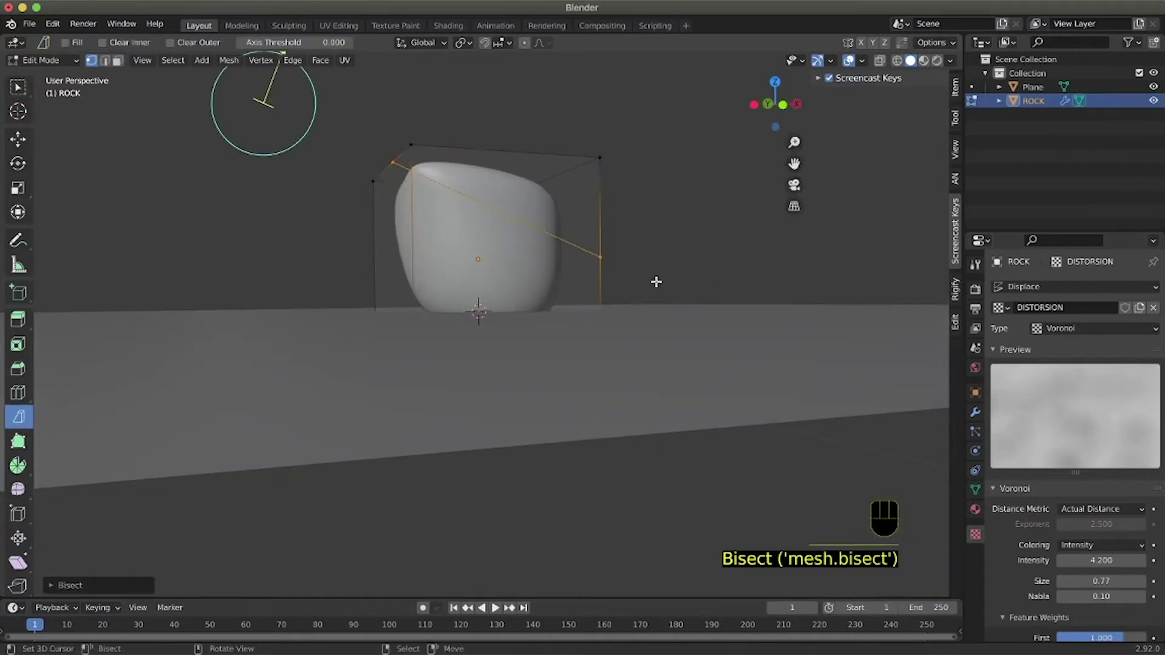
scroll(729, 236, up, 5)
scroll(729, 237, left, 5)
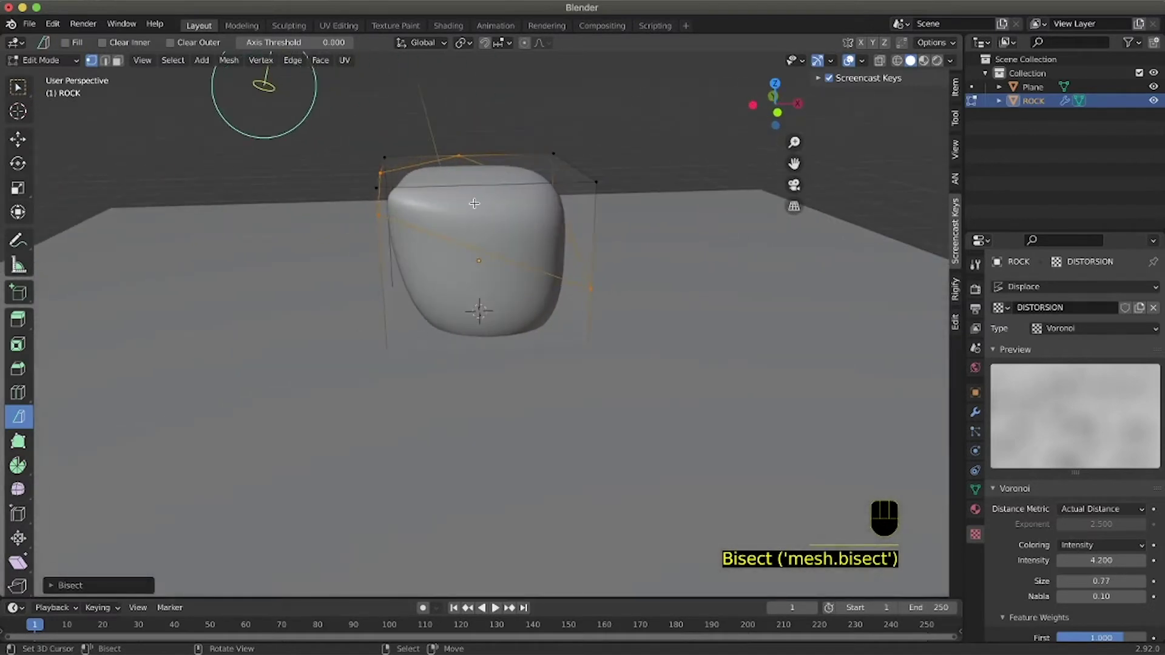
scroll(488, 225, left, 5)
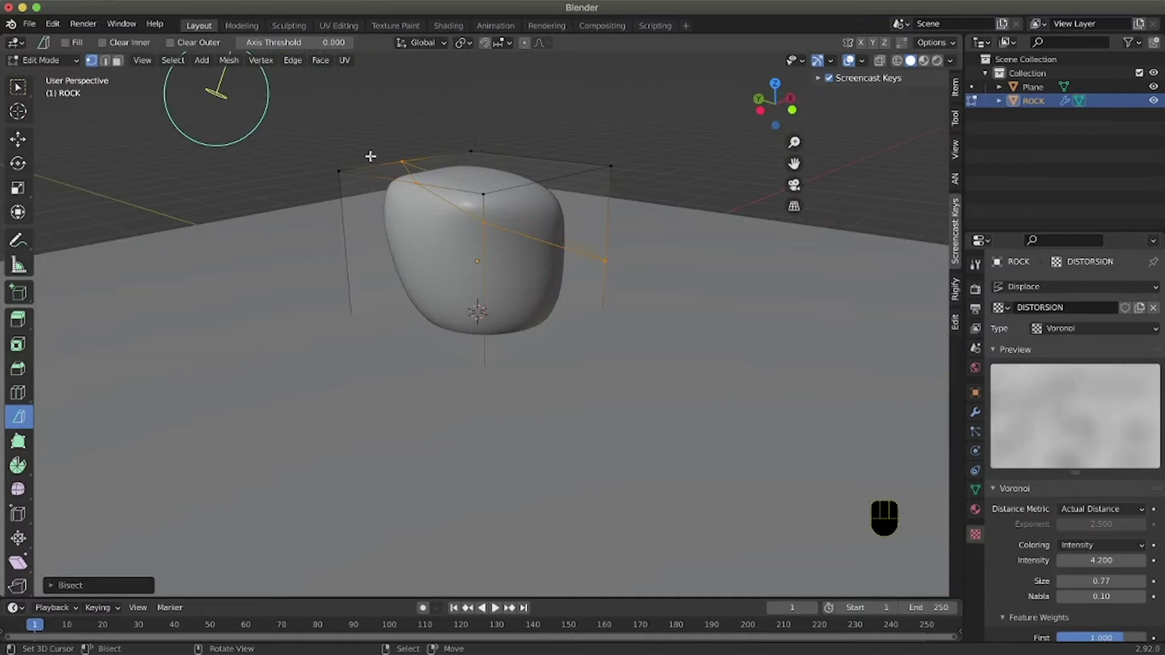
Step: Undo the bisect cut and return to Object Mode to view the displaced rock
key(super+z)
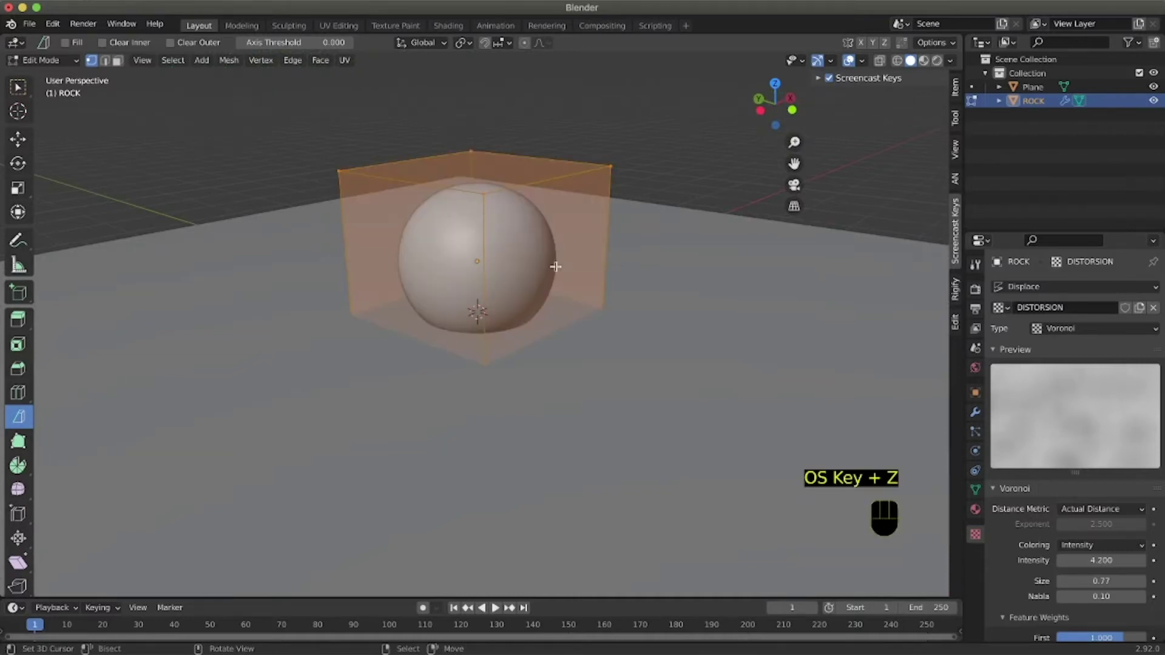
key(Tab)
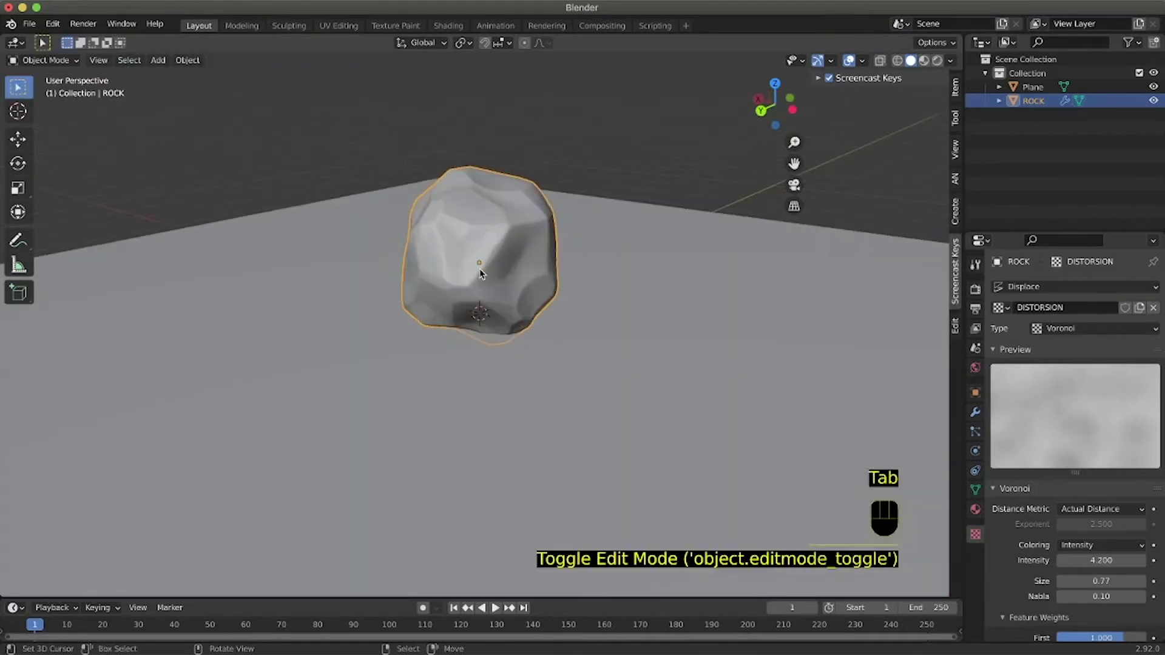
scroll(480, 270, left, 10)
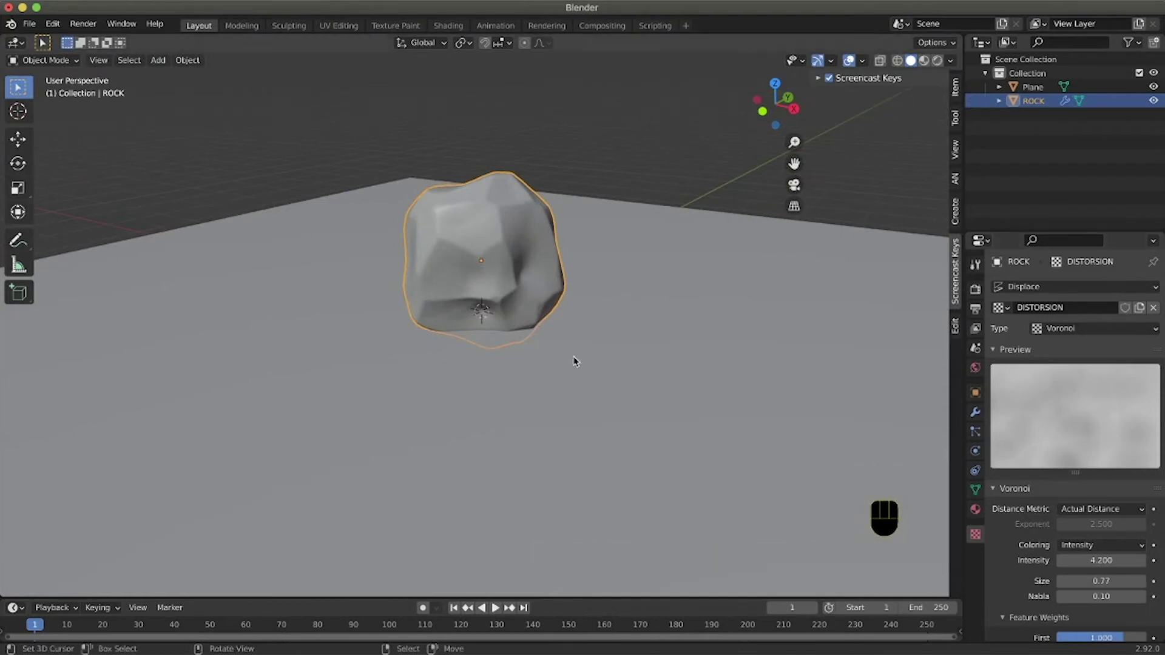
Step: Set the rock's Subdivision modifier viewport level to 6 and check the added surface detail
click(976, 412)
click(996, 421)
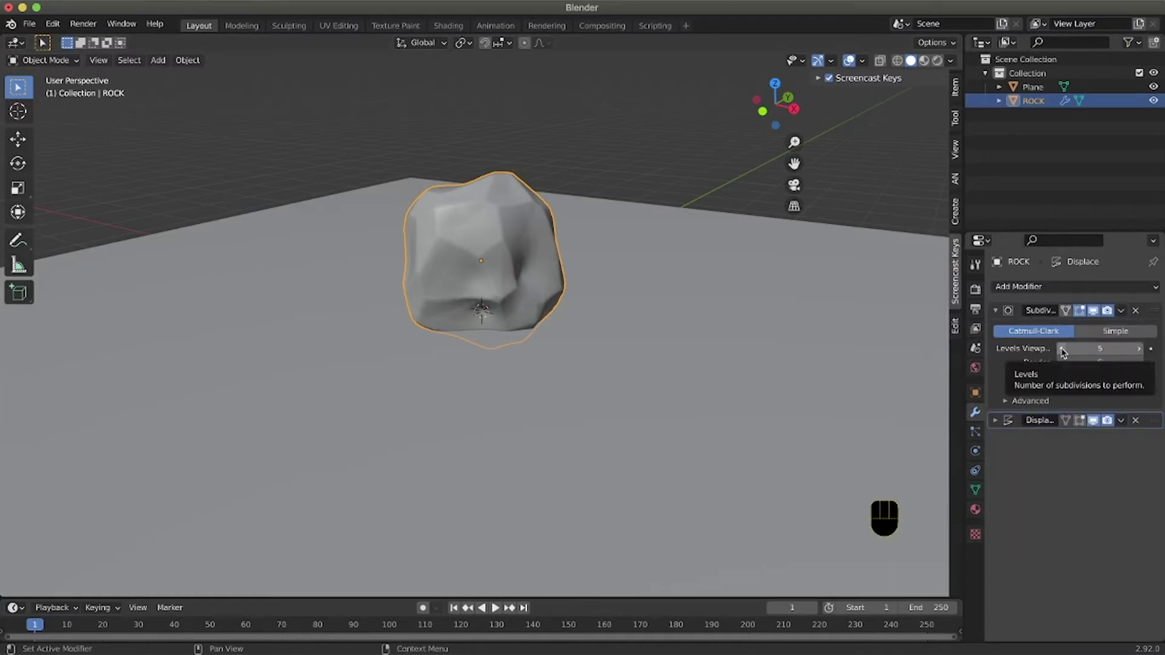
click(1061, 350)
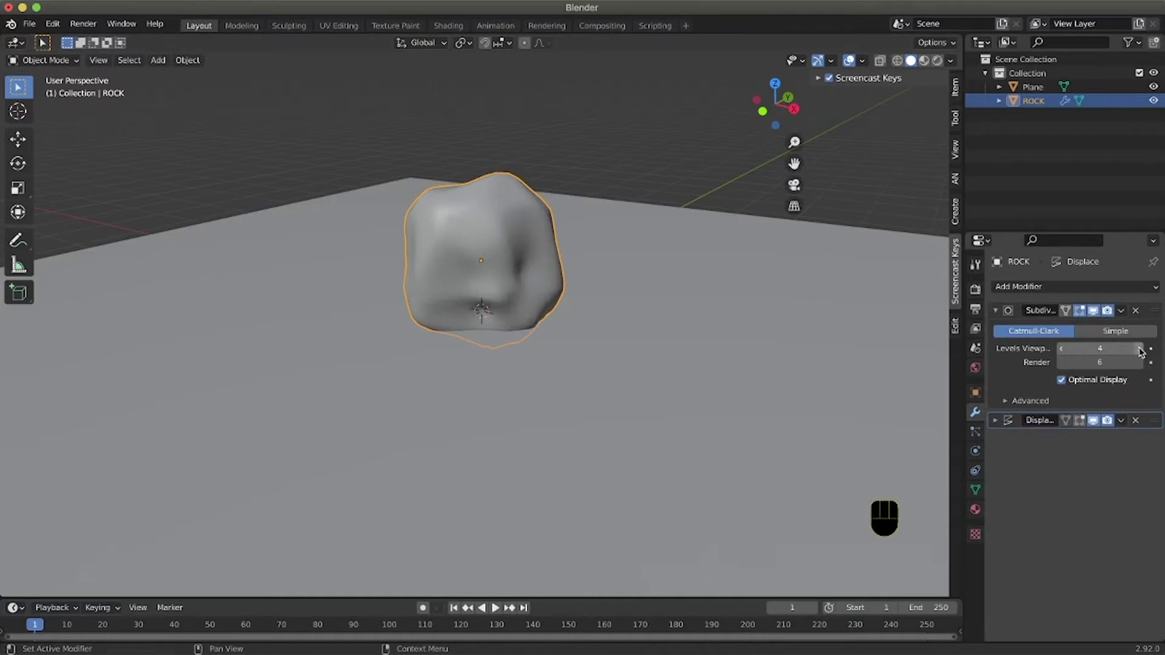
scroll(392, 317, left, 5)
scroll(392, 317, up, 5)
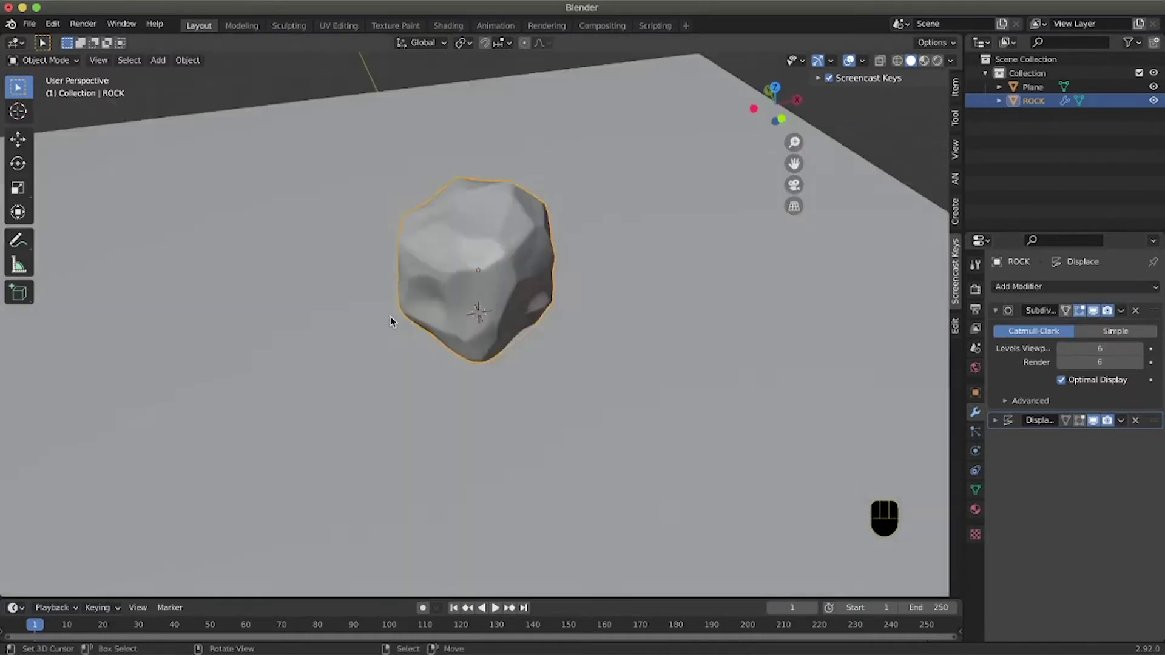
scroll(391, 317, down, 5)
scroll(391, 317, right, 7)
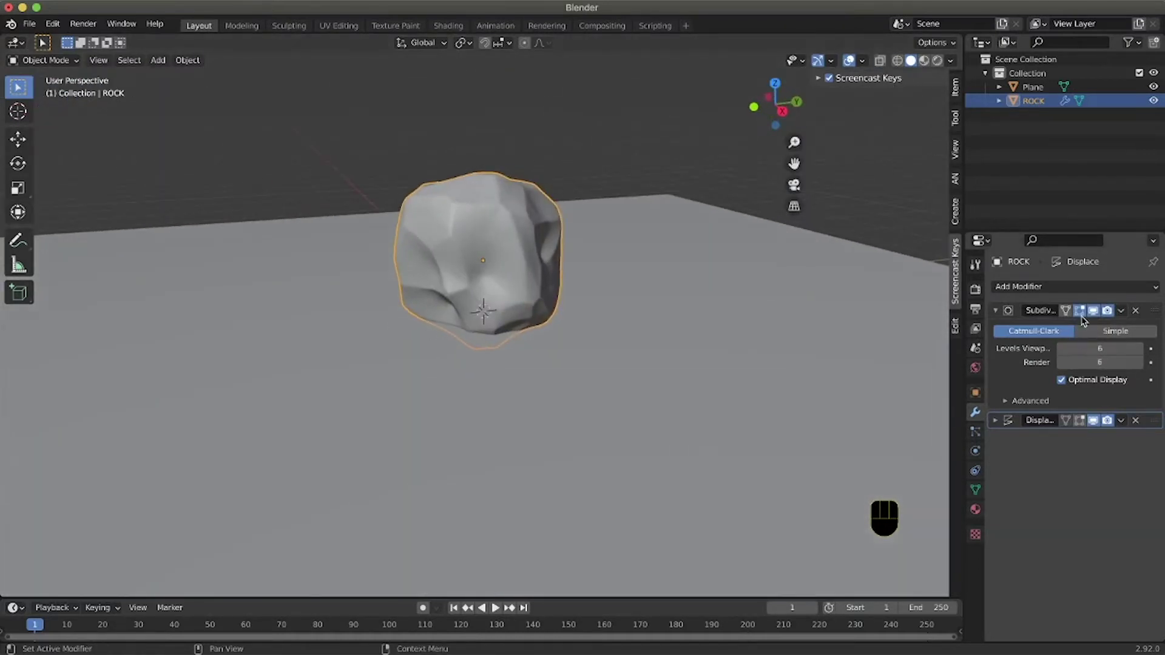
Step: Apply the Subdivision modifier to the rock
click(1122, 311)
click(1092, 330)
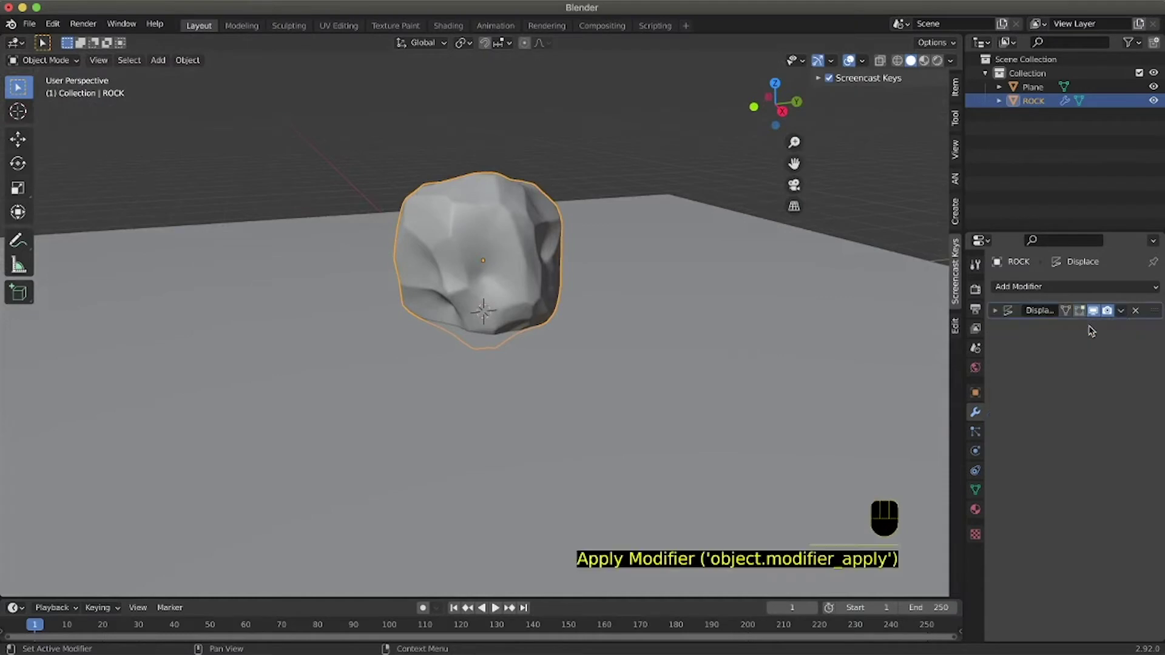
scroll(545, 322, left, 8)
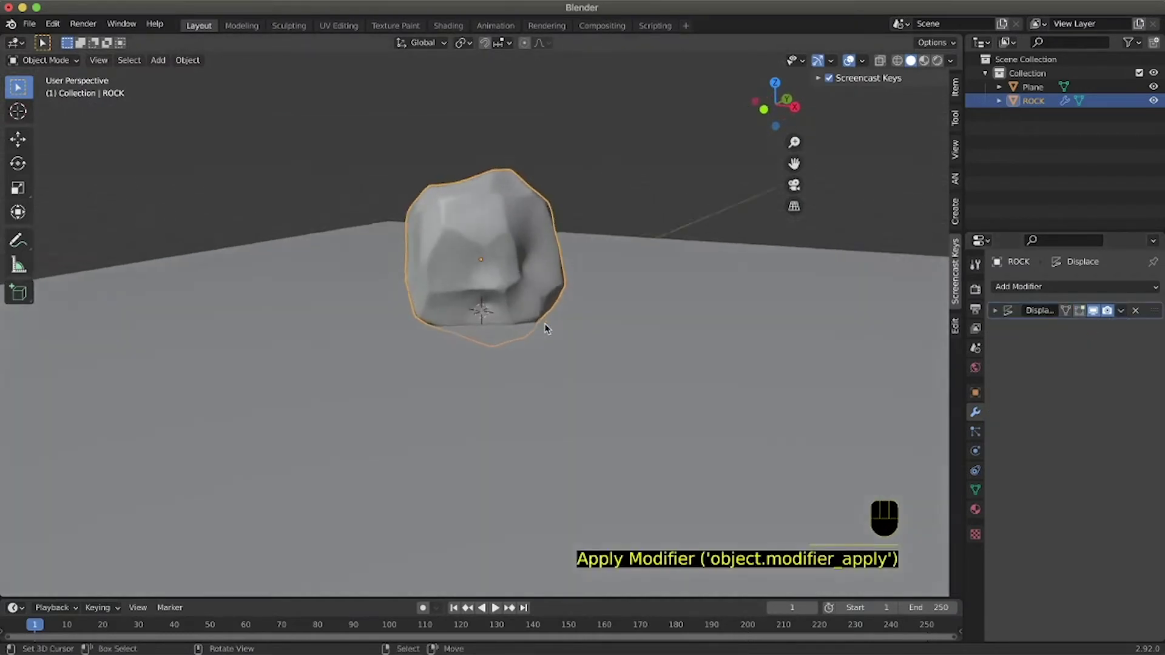
scroll(544, 322, right, 3)
Step: Examine the rock's dense mesh in Edit Mode, switching the Displace modifier's Edit Mode display on and off again
key(Tab)
click(528, 259)
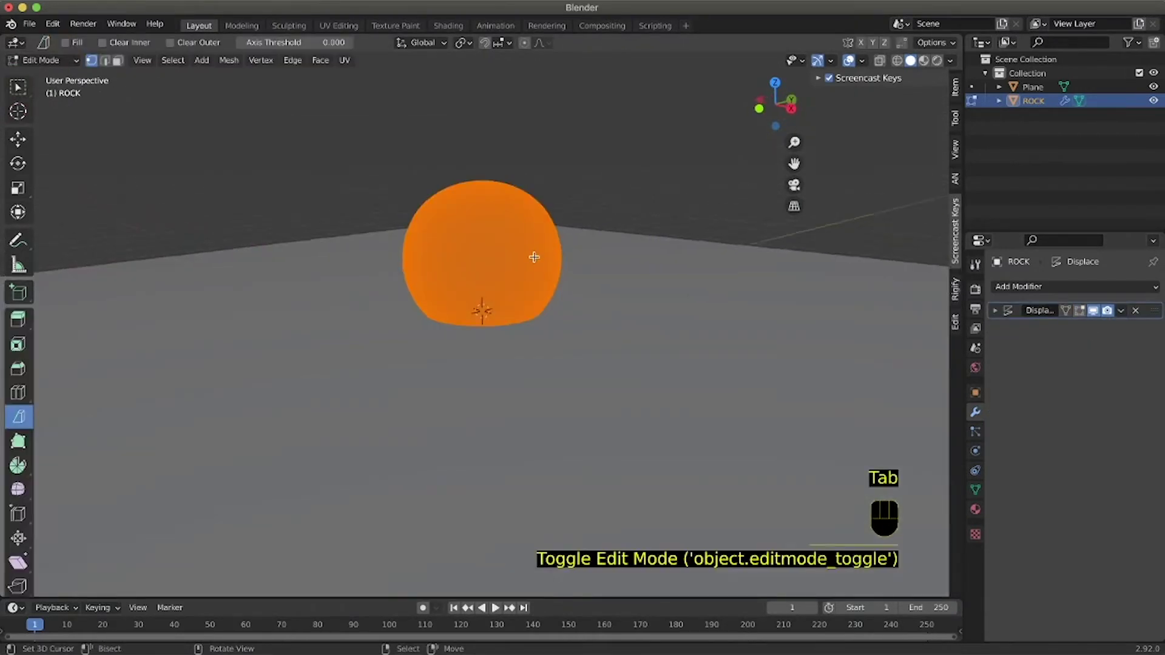
ctrl+scroll(526, 260, up, 8)
scroll(525, 261, up, 6)
ctrl+scroll(524, 262, down, 6)
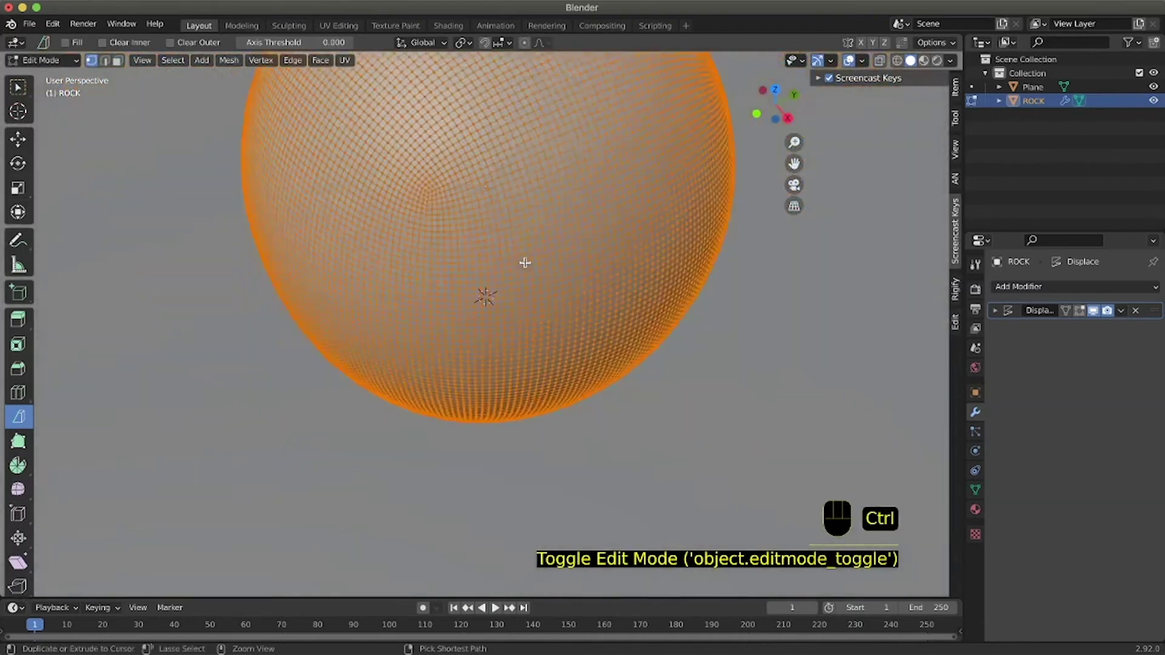
ctrl+scroll(524, 263, up, 5)
scroll(524, 262, down, 6)
ctrl+scroll(525, 263, down, 7)
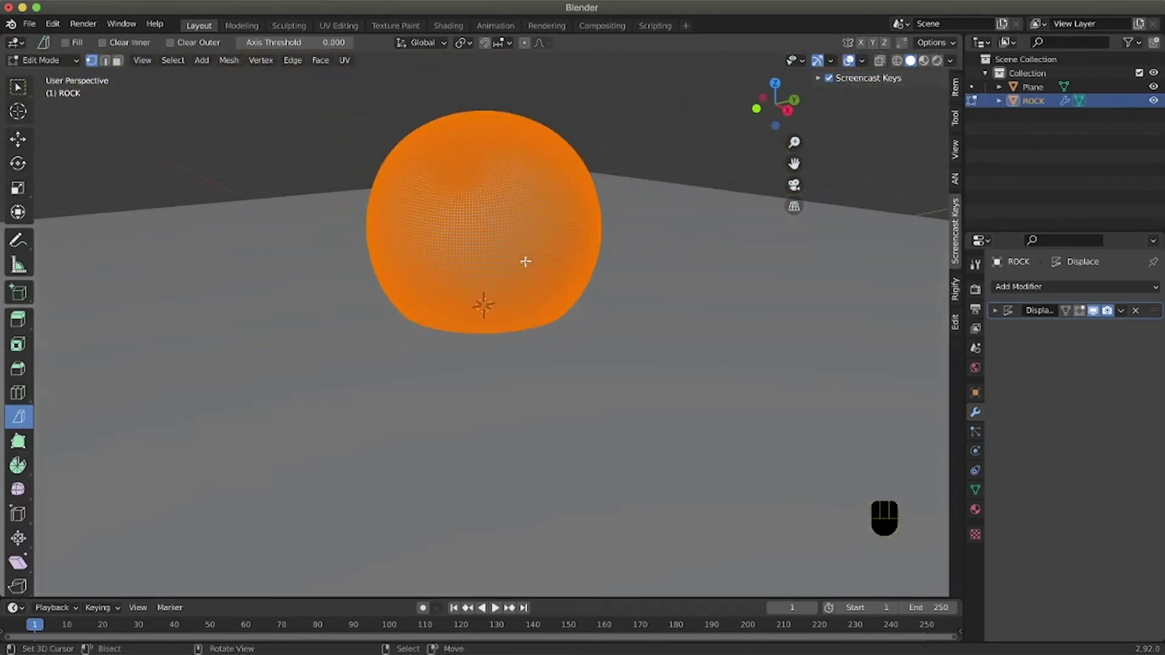
scroll(531, 263, left, 3)
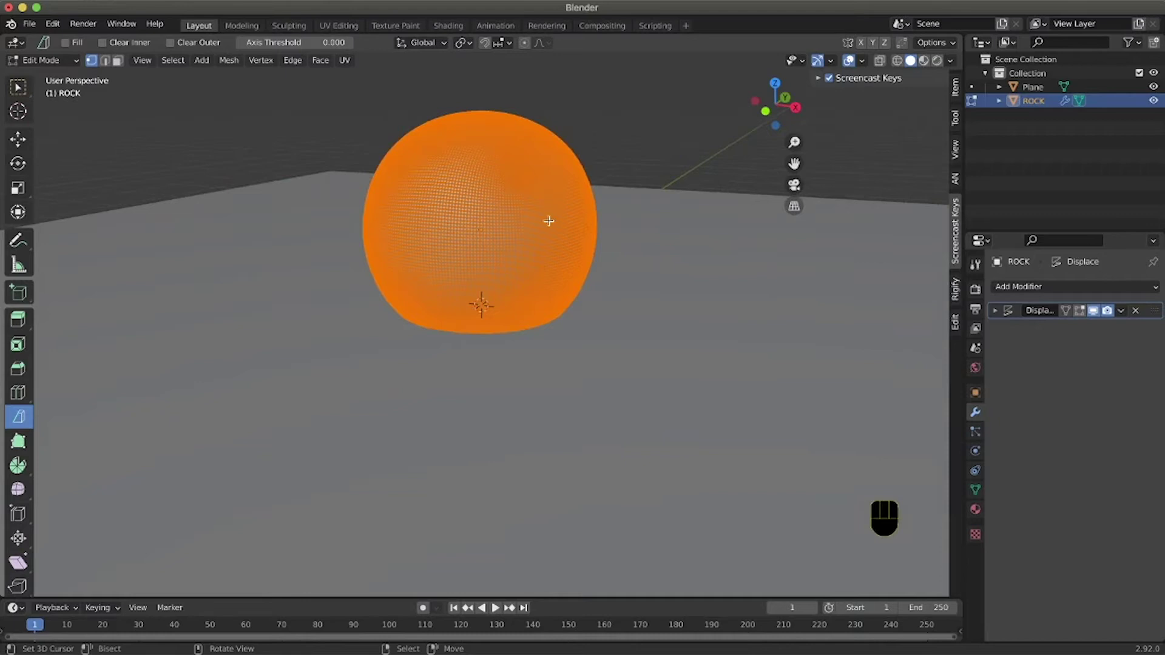
scroll(548, 222, left, 8)
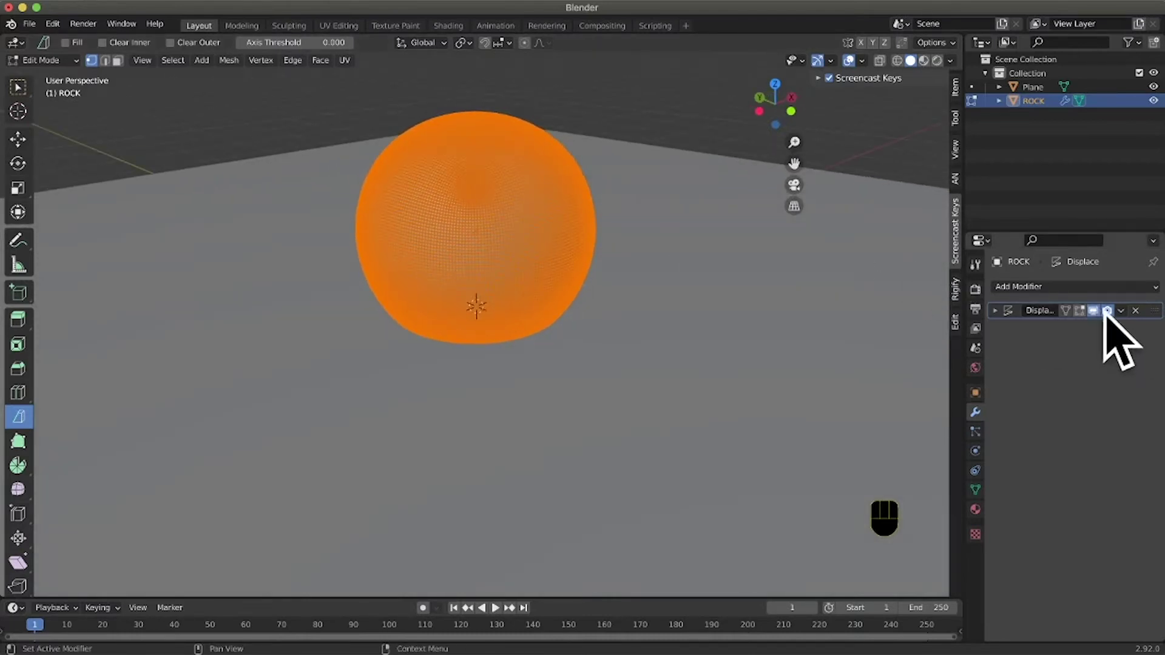
click(1080, 310)
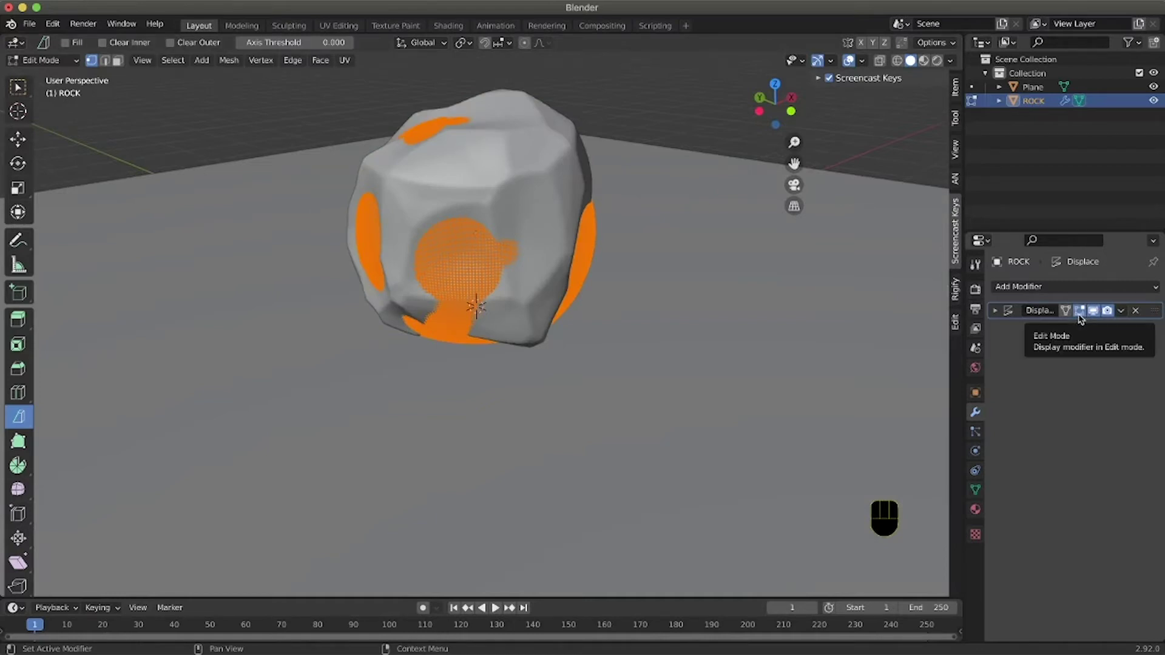
click(1080, 310)
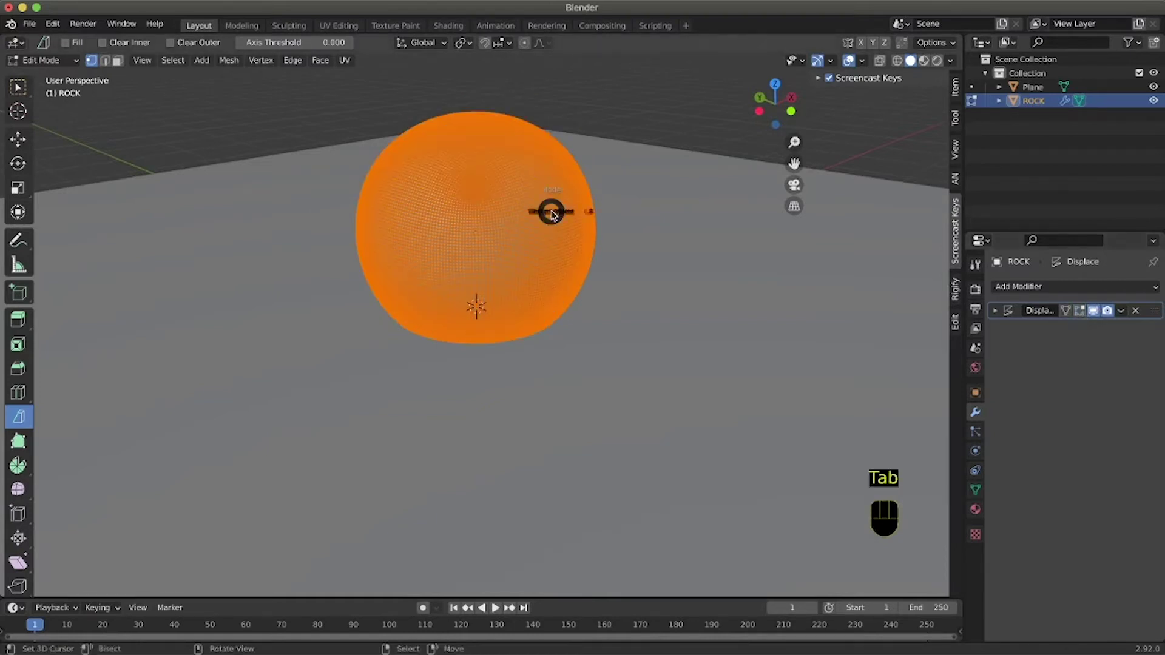
Step: Return to Object Mode and apply the Displace modifier to the rock
click(440, 218)
scroll(531, 247, right, 10)
scroll(530, 247, left, 10)
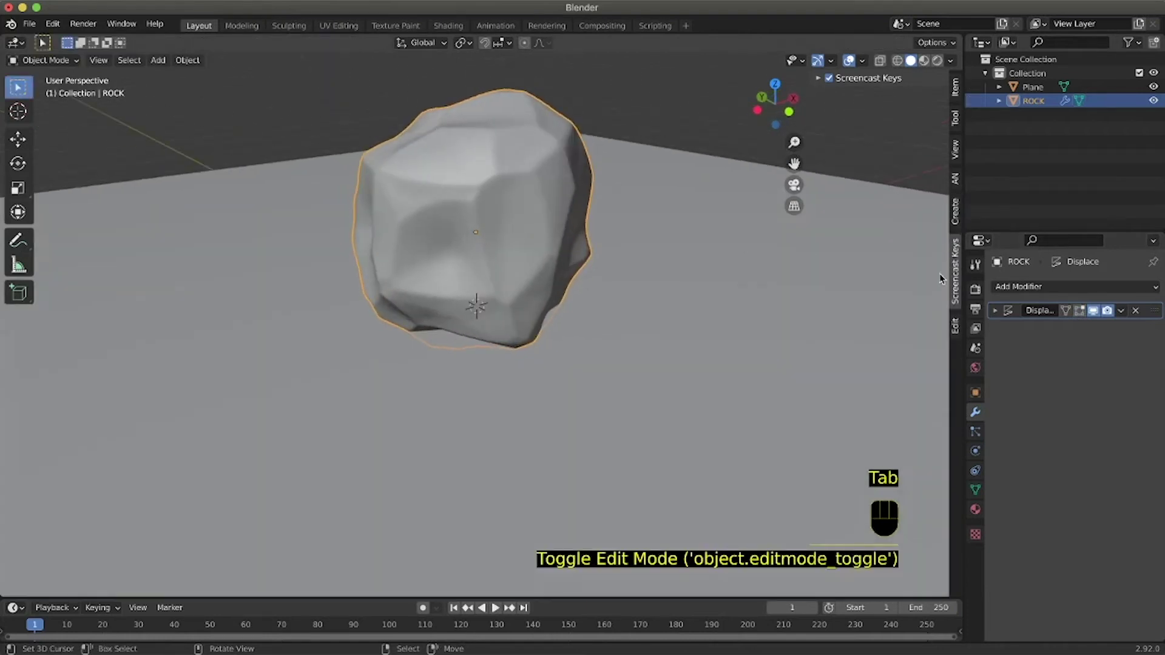
click(1120, 310)
click(1089, 322)
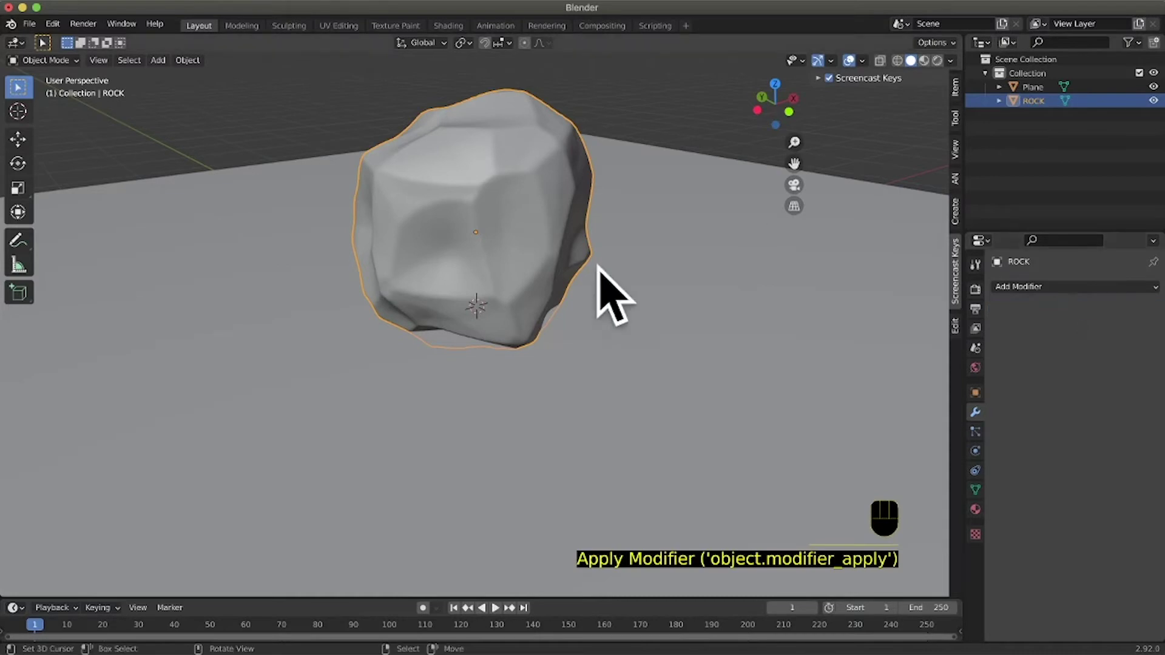
Step: Examine the rock's shape and its base at the ground plane from several angles
scroll(607, 291, right, 3)
scroll(520, 254, down, 3)
scroll(513, 249, down, 3)
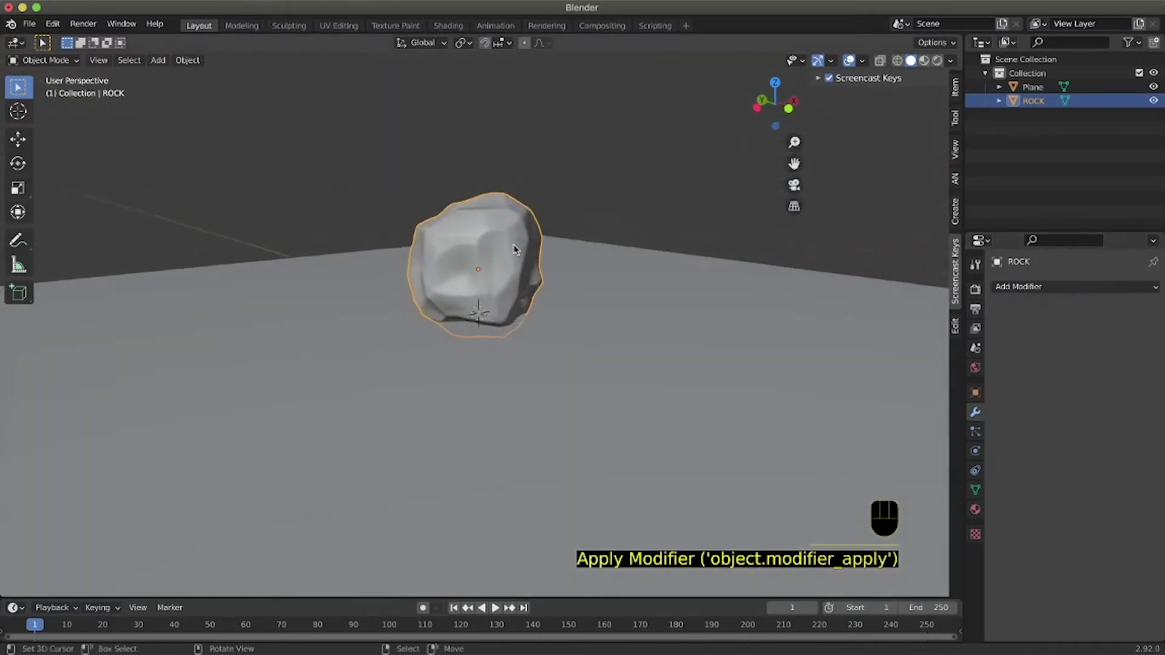
scroll(514, 249, right, 10)
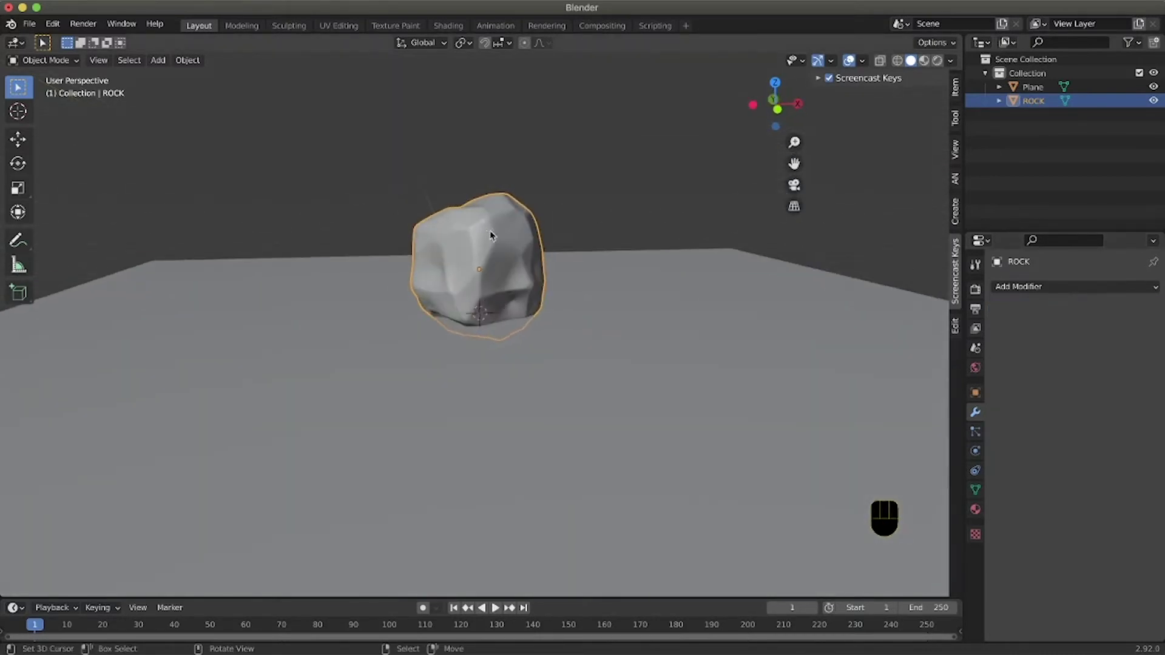
scroll(506, 283, down, 5)
scroll(506, 284, up, 5)
scroll(506, 284, down, 3)
scroll(506, 284, up, 3)
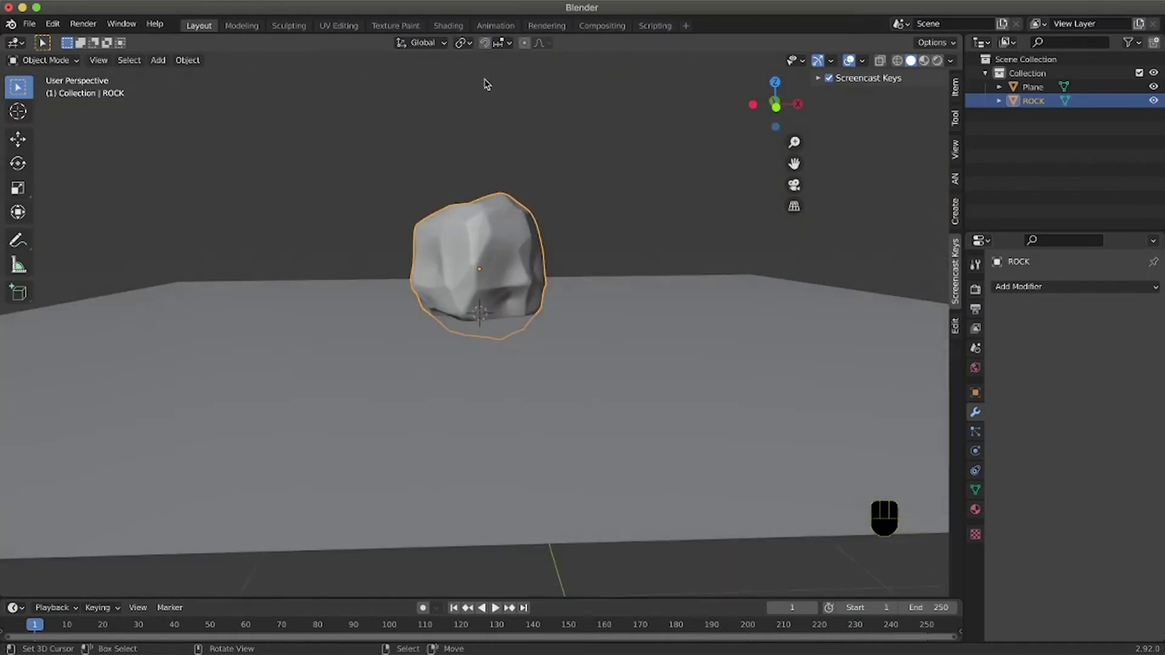
Step: Set the transform pivot point to 3D Cursor and stretch the rock's mesh upward along Z in Edit Mode
click(464, 43)
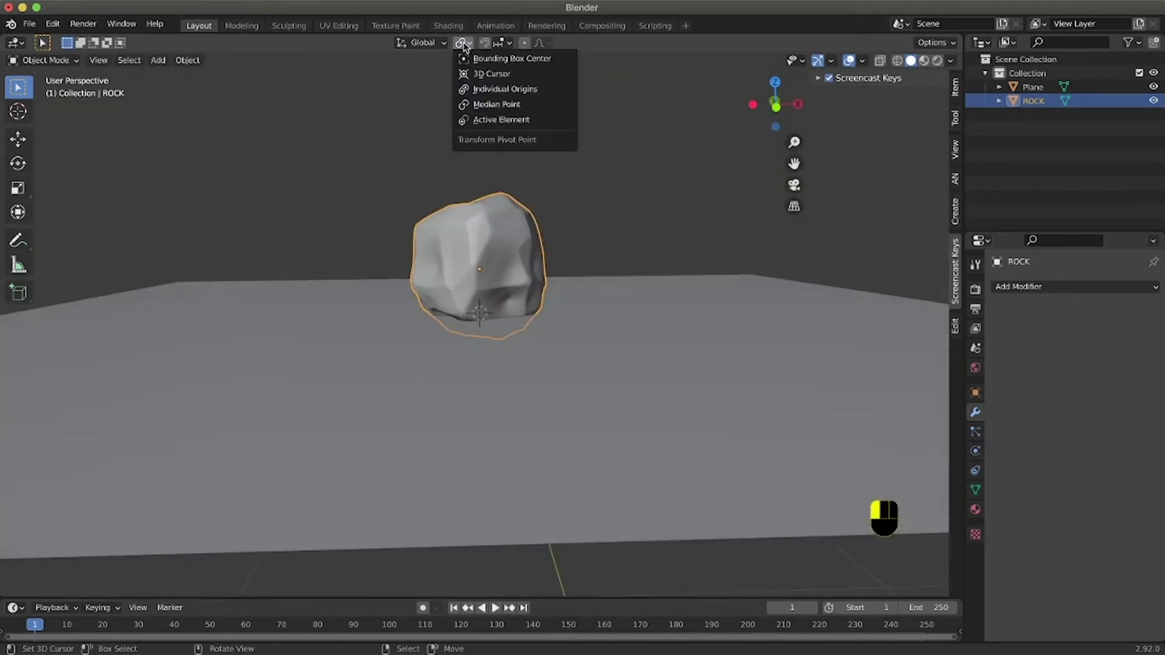
click(492, 74)
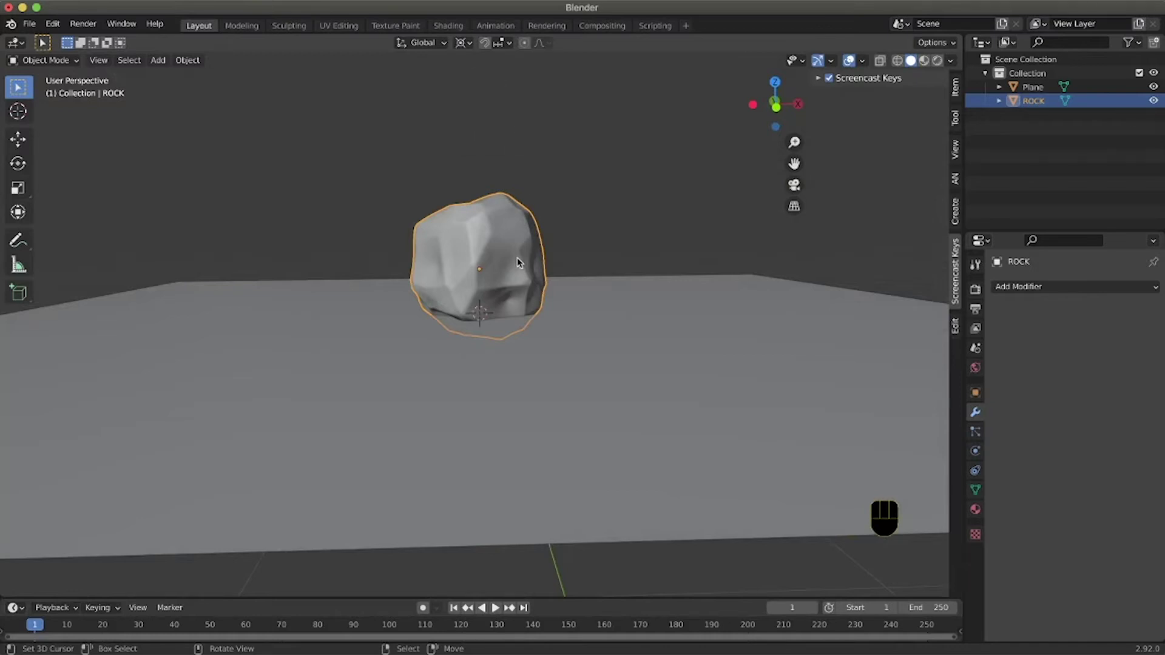
key(Tab)
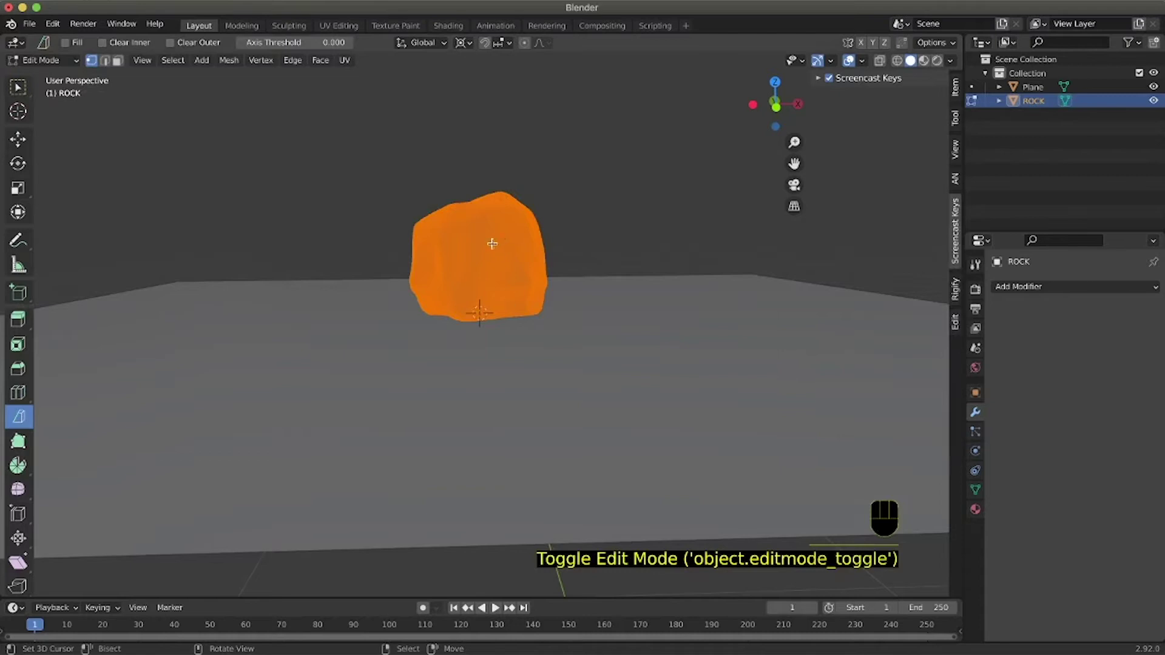
key(s)
key(z)
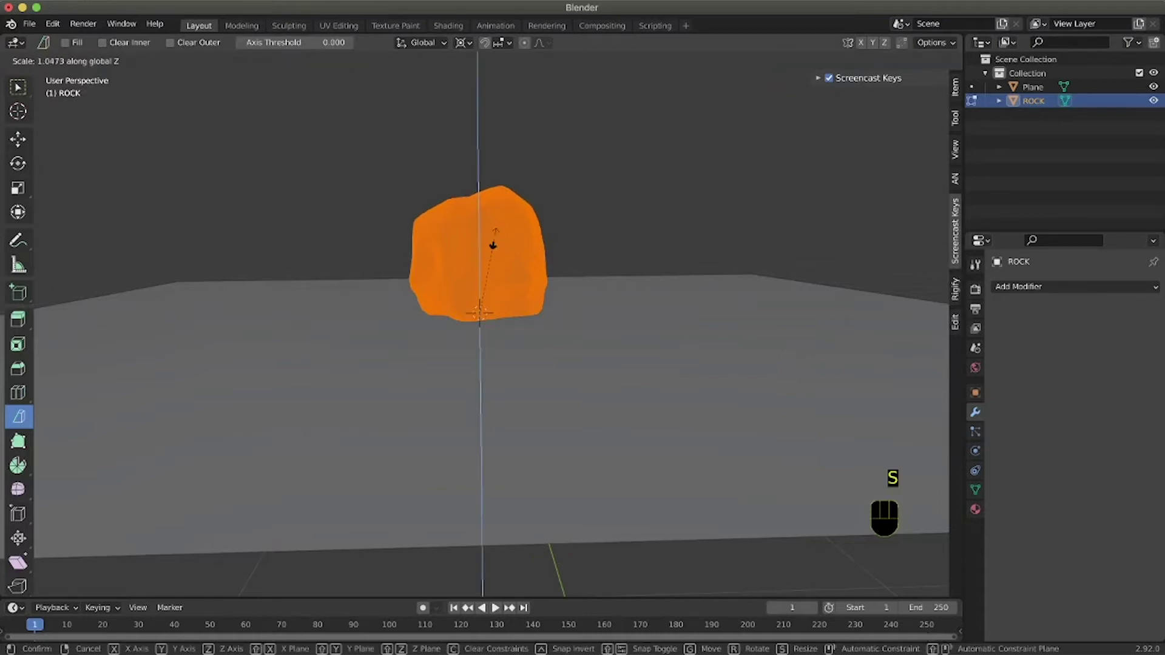
click(492, 202)
key(Tab)
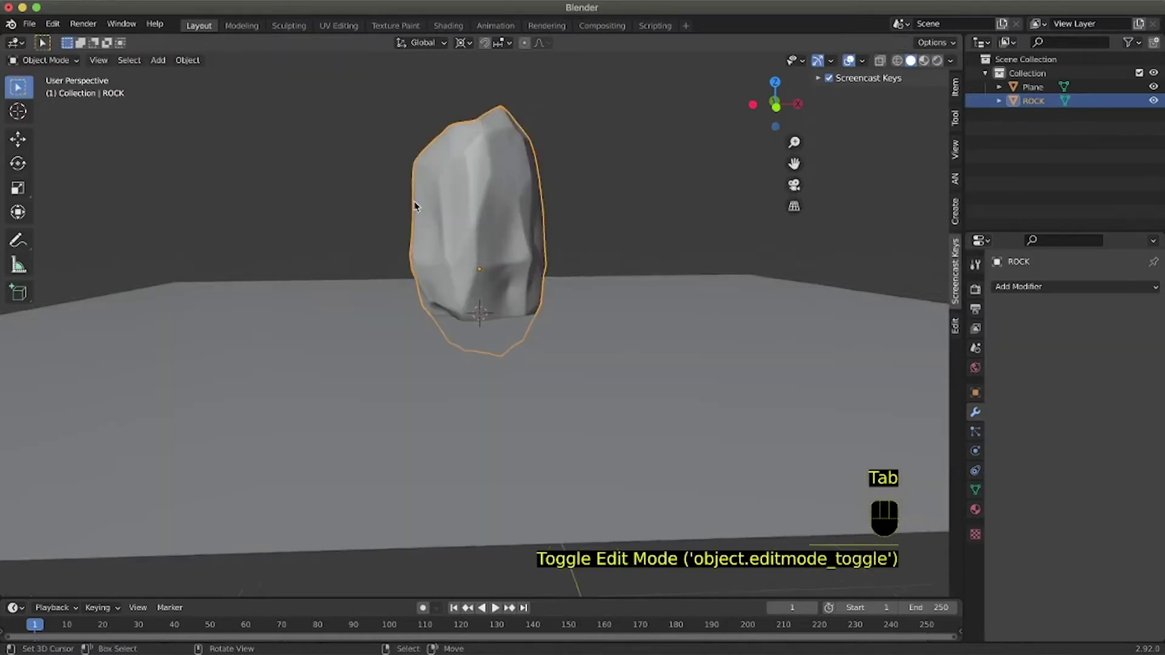
Step: Deselect all objects and examine the stretched rock from several sides and heights
scroll(416, 207, left, 10)
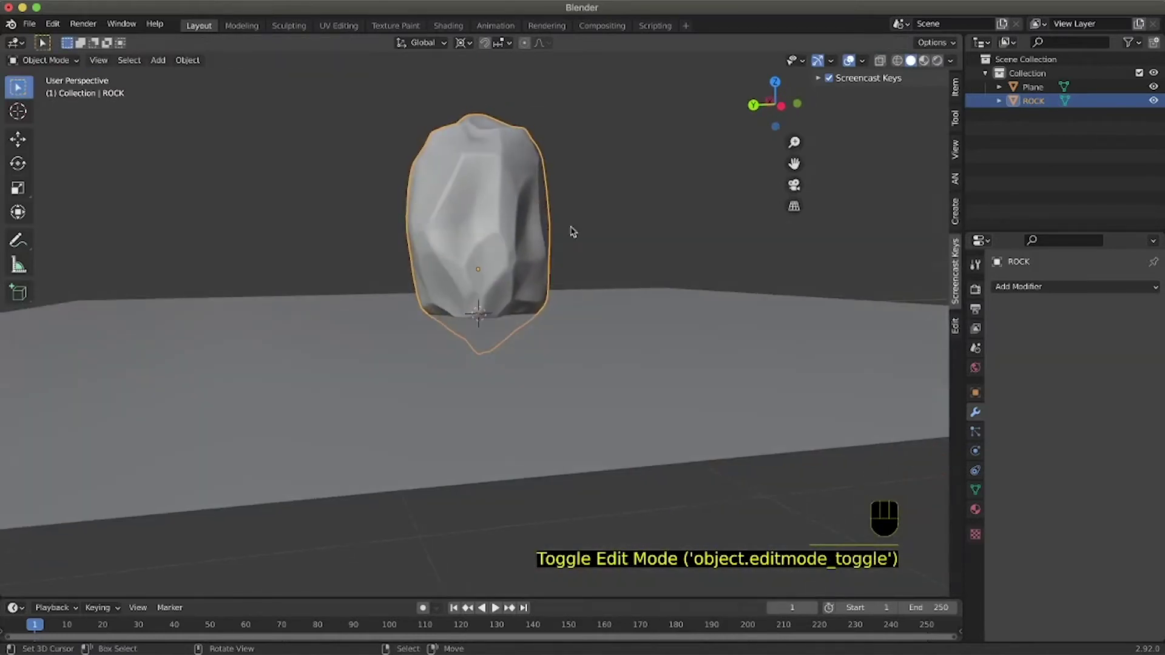
key(a)
key(a)
key(a)
scroll(574, 234, left, 8)
scroll(576, 235, down, 6)
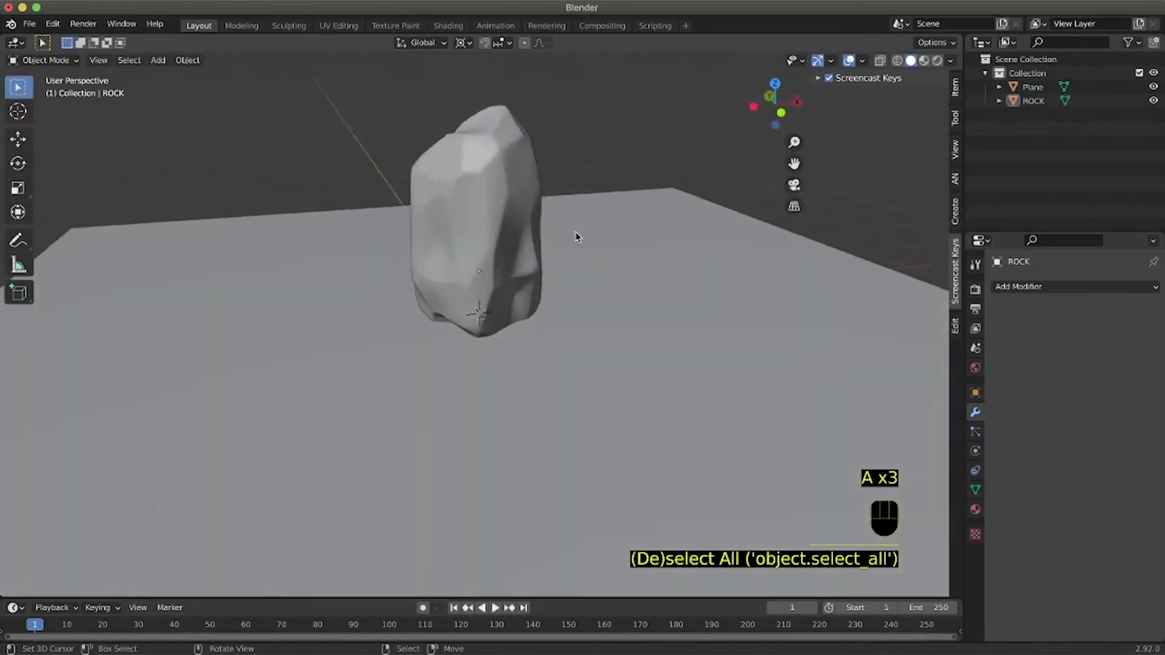
scroll(576, 232, left, 8)
scroll(574, 235, down, 10)
scroll(572, 236, up, 10)
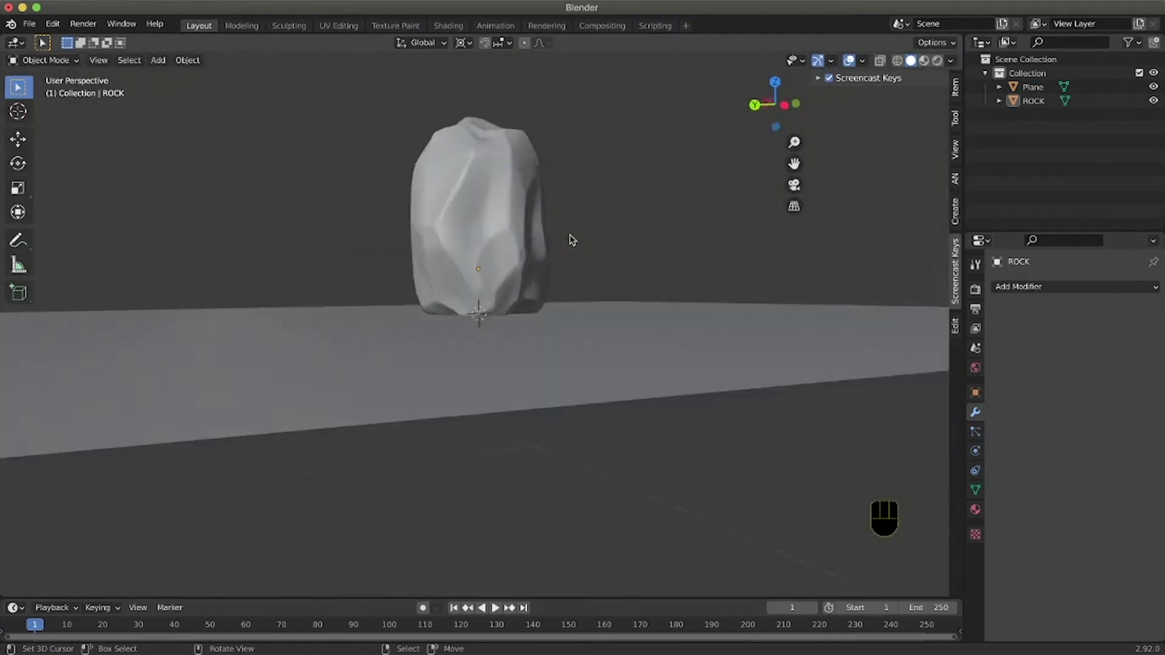
scroll(570, 238, left, 5)
scroll(570, 236, down, 5)
Step: Move the rock slightly upward along the Z axis and check its underside below the ground plane
right_click(484, 243)
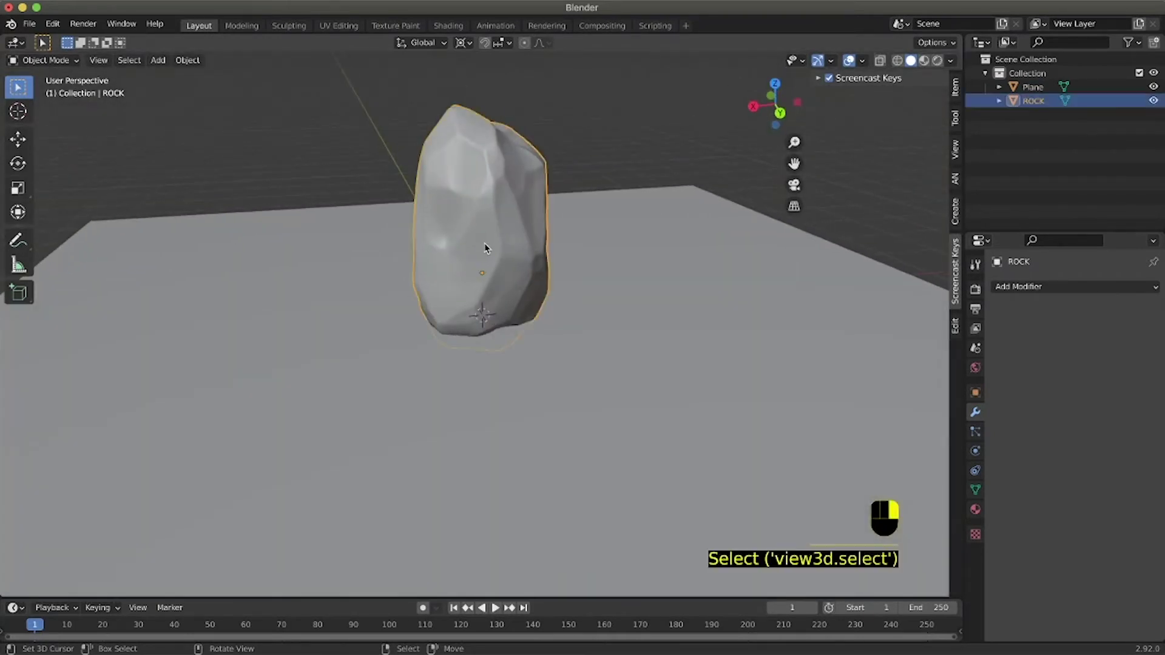
scroll(484, 243, up, 4)
key(g)
key(z)
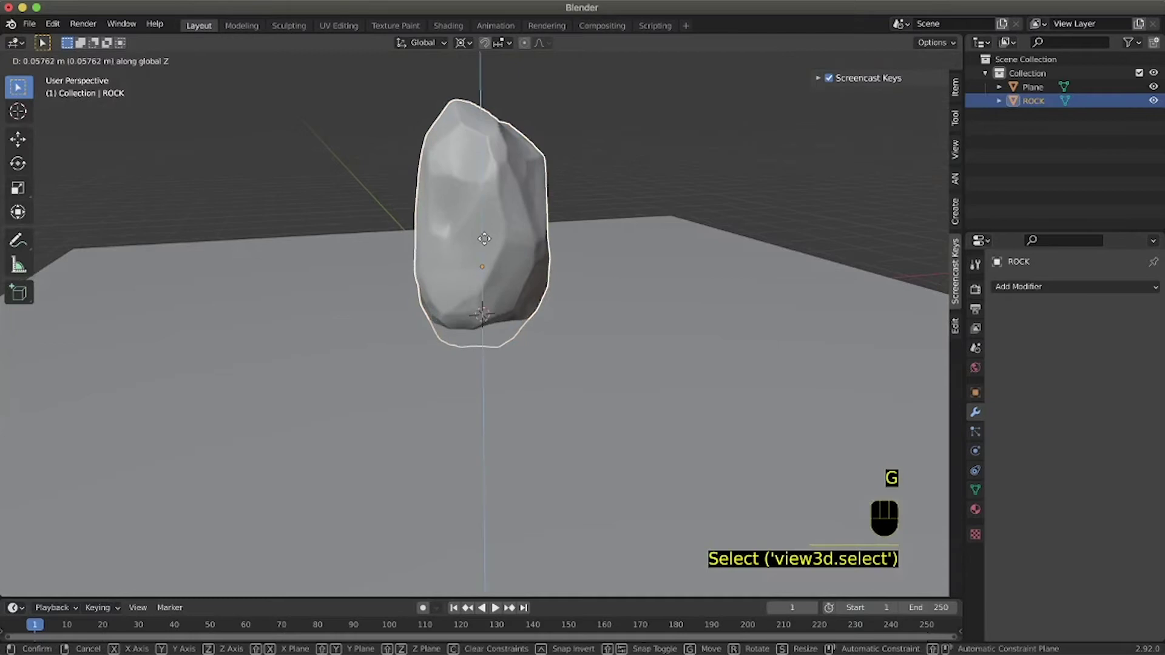
click(510, 263)
scroll(510, 263, down, 5)
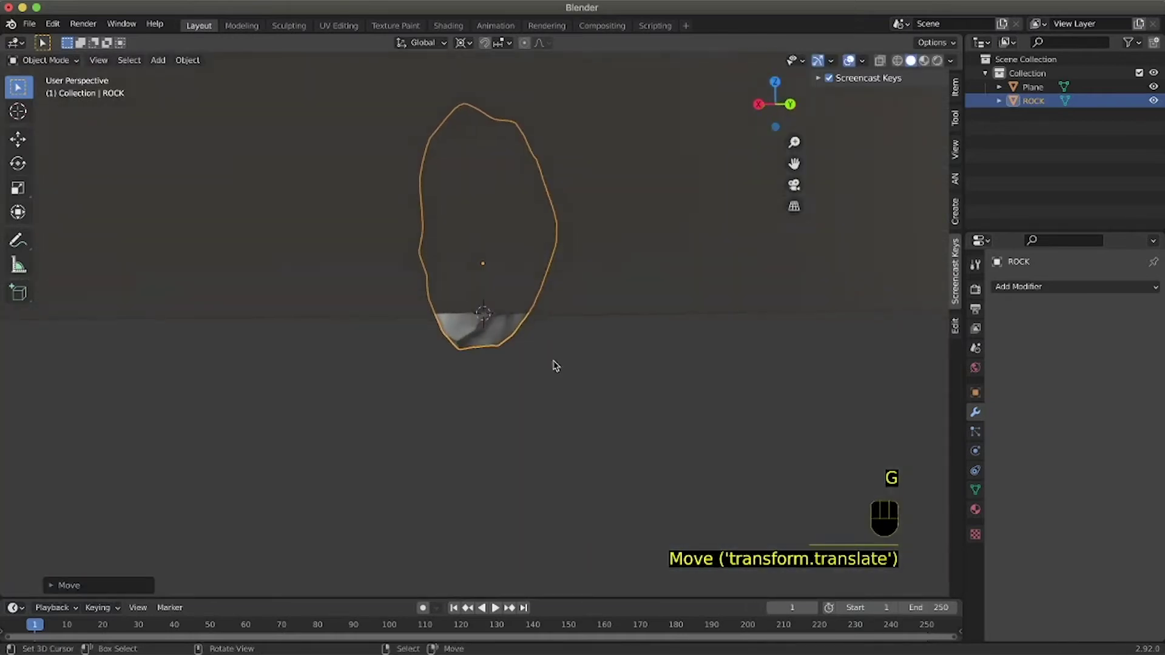
Step: Rename the ground plane to FLOOR and hide it in the viewport
double_click(1032, 87)
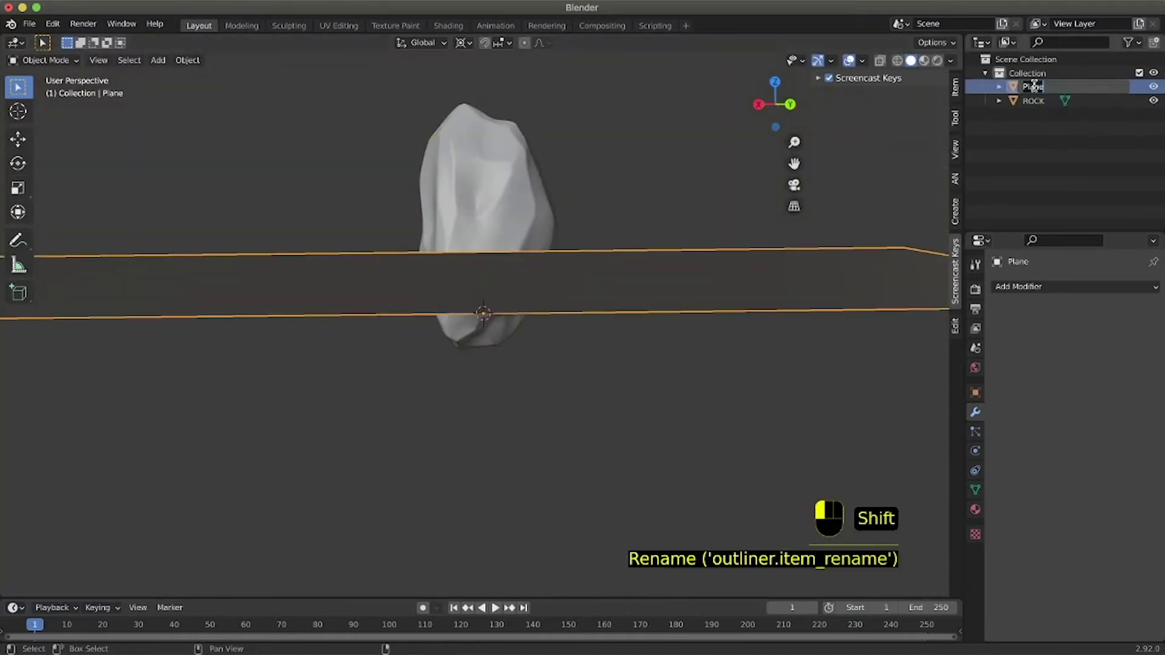
text(FLOOR)
key(Return)
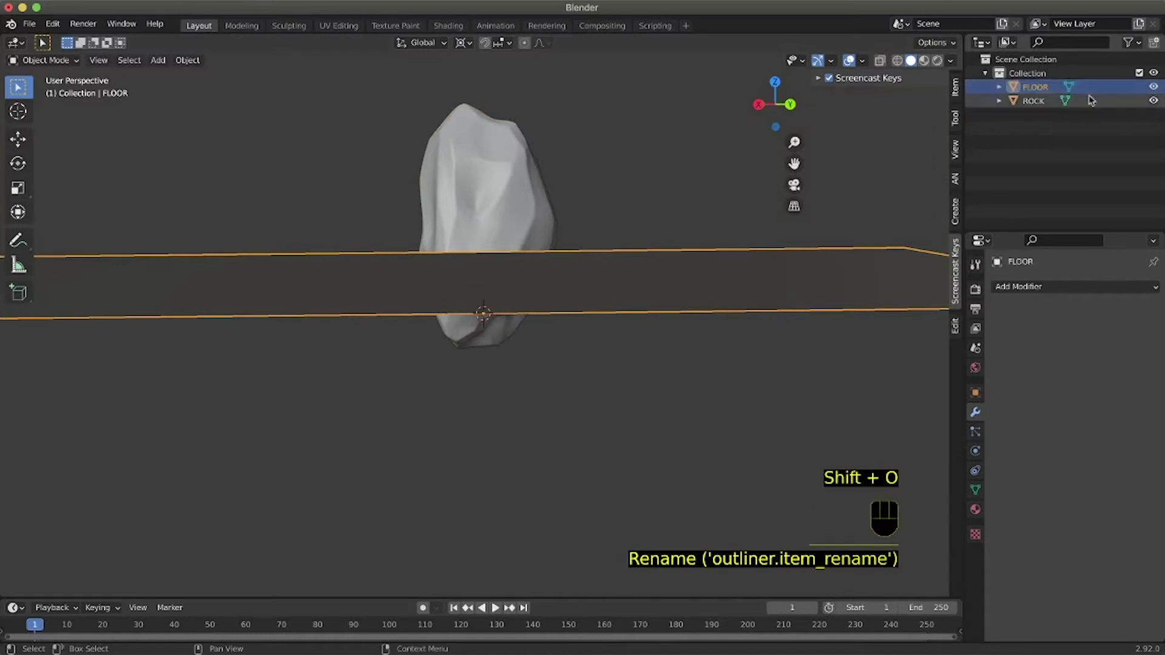
click(1153, 87)
scroll(467, 230, left, 5)
Step: Add a cube mesh at the origin so that it encloses the rock's lower part
key(shift+a)
mouse_move(494, 298)
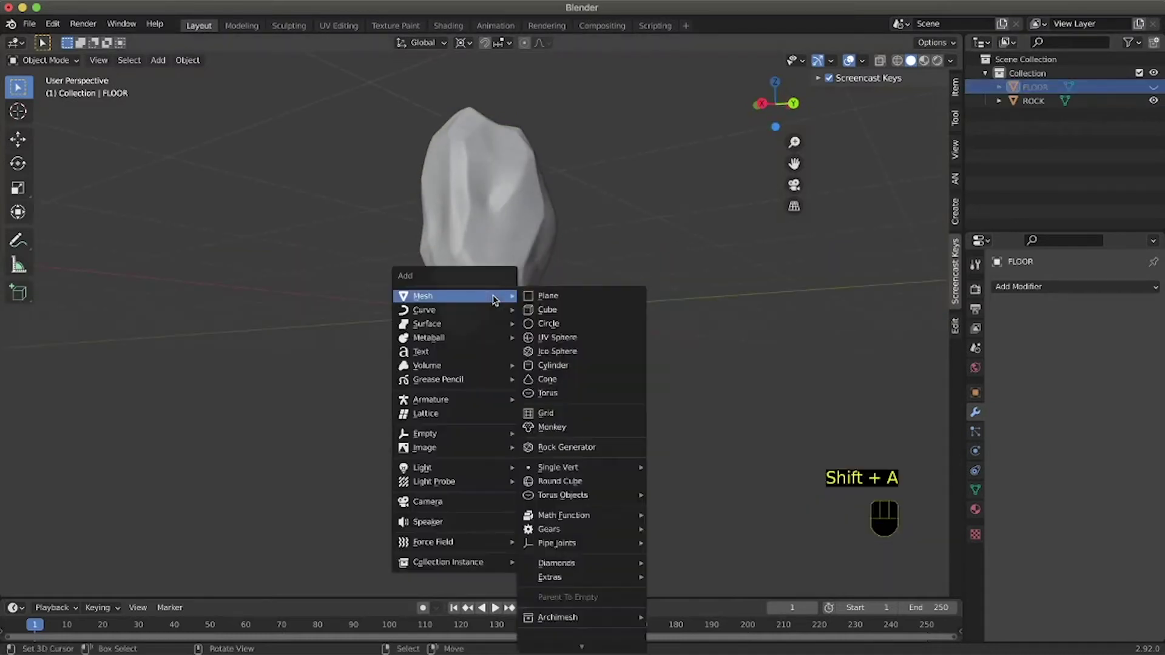
click(554, 292)
key(shift+a)
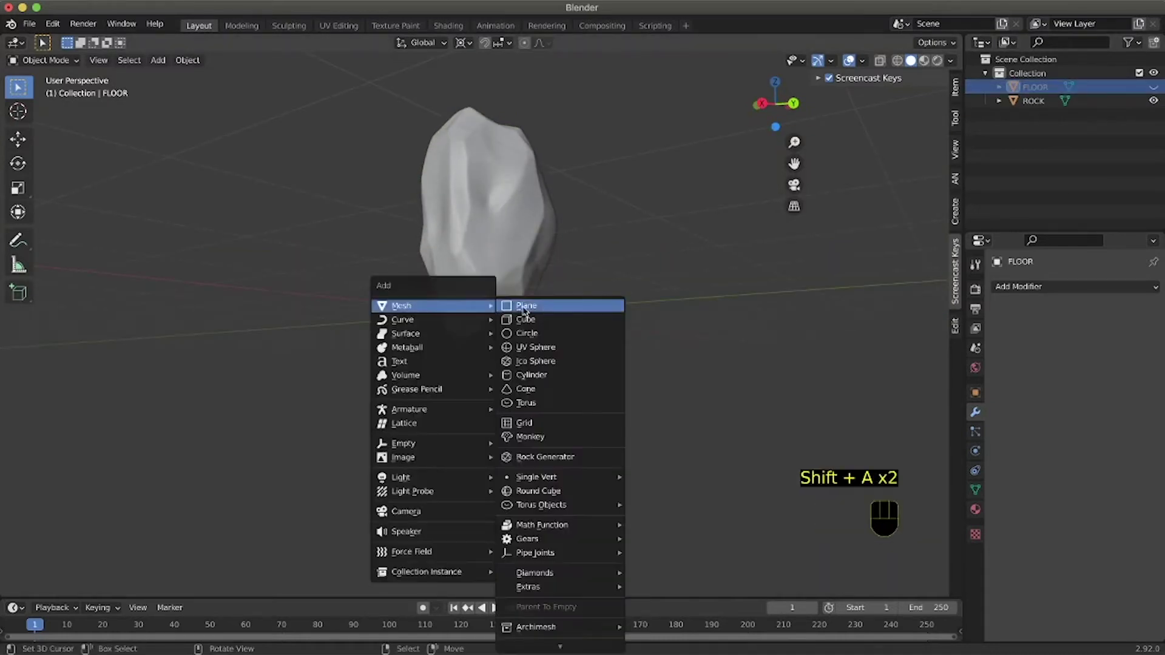
click(542, 319)
scroll(539, 326, left, 5)
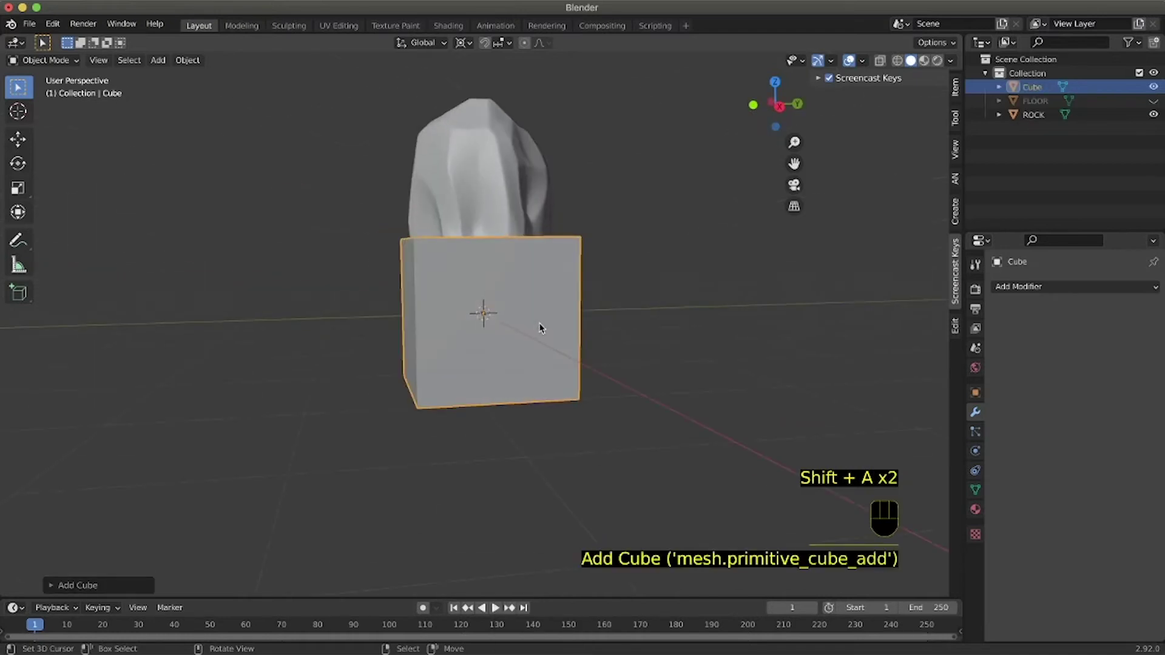
scroll(540, 330, left, 5)
scroll(541, 334, left, 3)
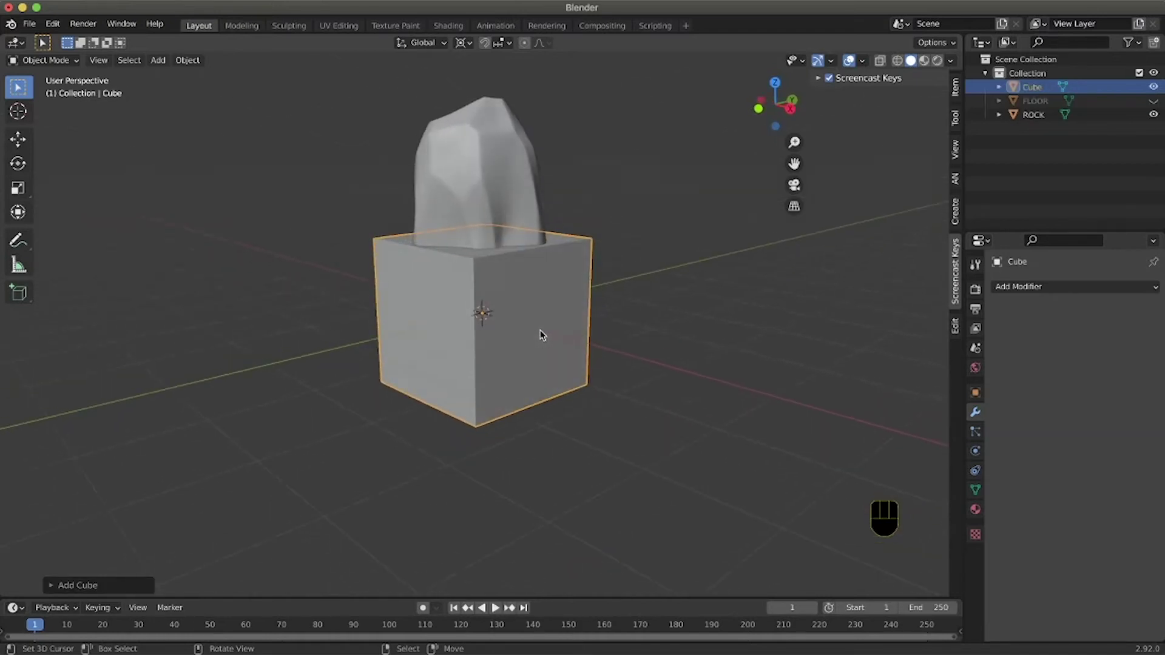
Step: Move the cube 1 m down along the Z axis so its upper face lies at floor level
key(g)
text(z)
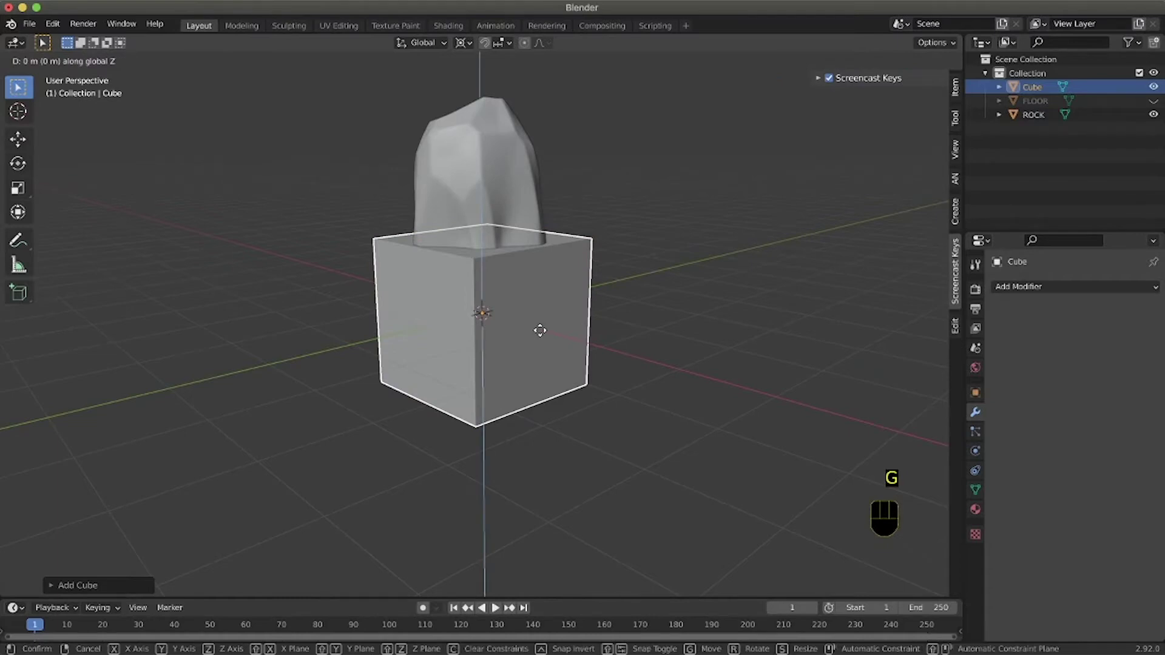
text(-1)
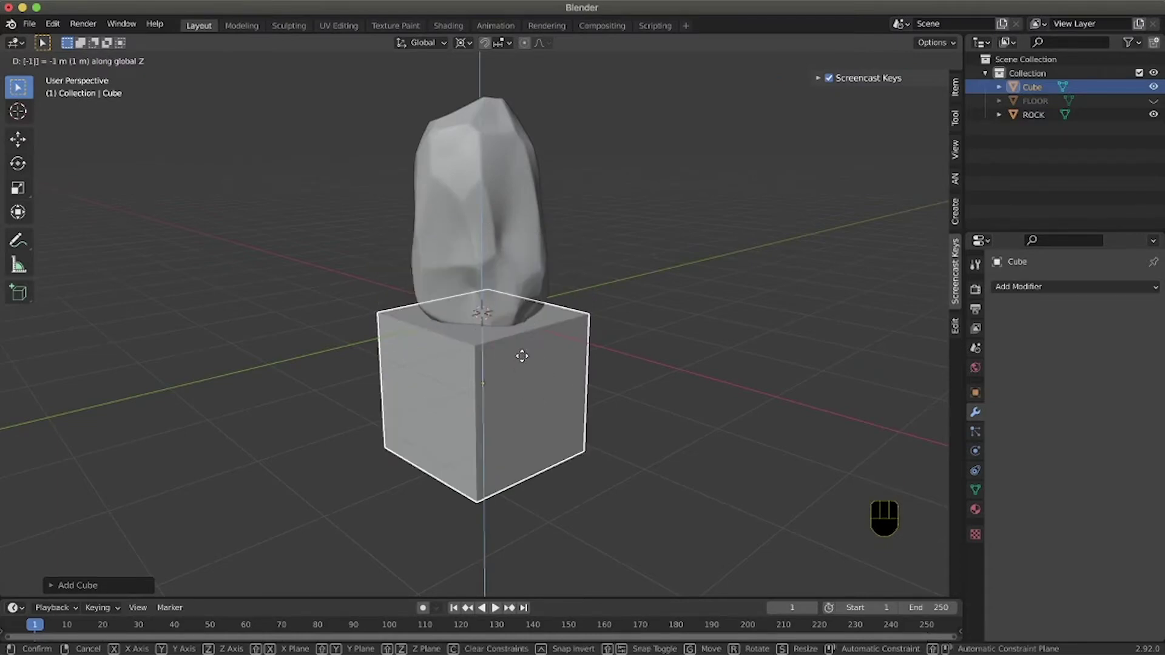
key(Return)
scroll(653, 422, left, 5)
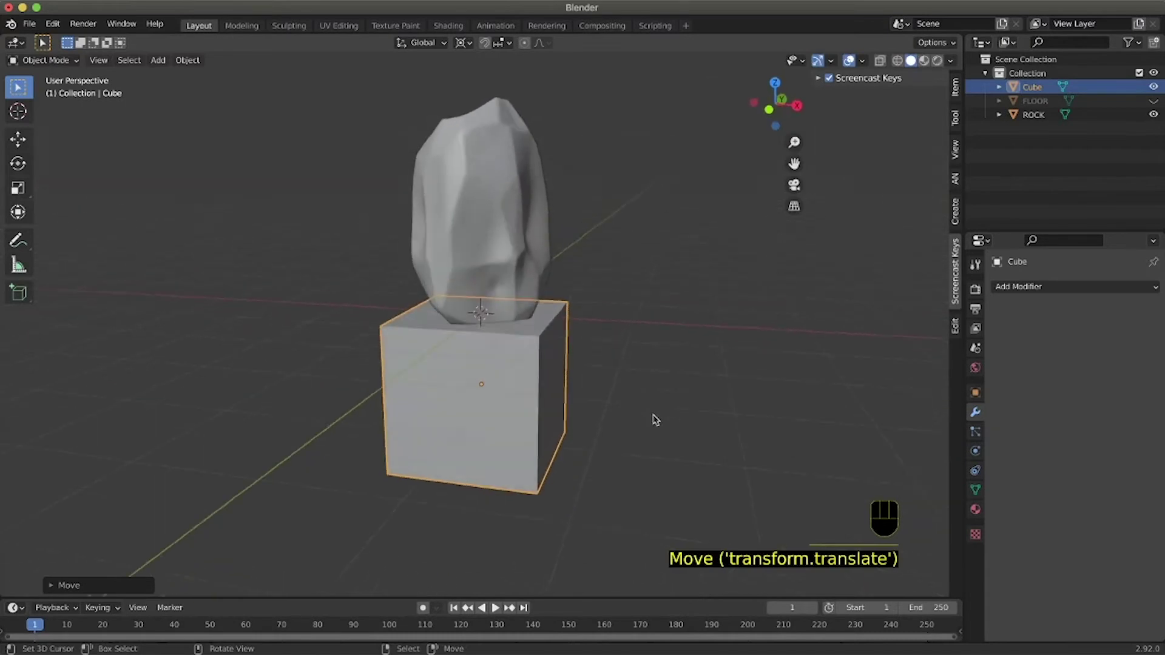
Step: Add a Boolean modifier set to Difference to the rock, with the cube as its cutting object
click(494, 183)
click(1057, 286)
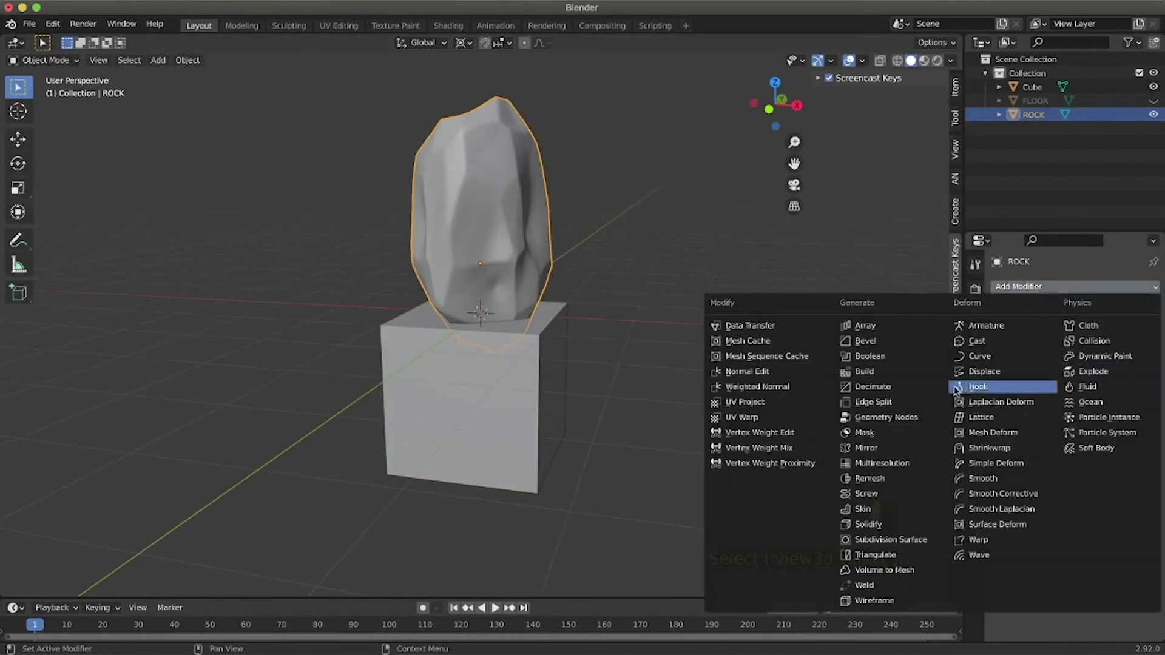
click(893, 359)
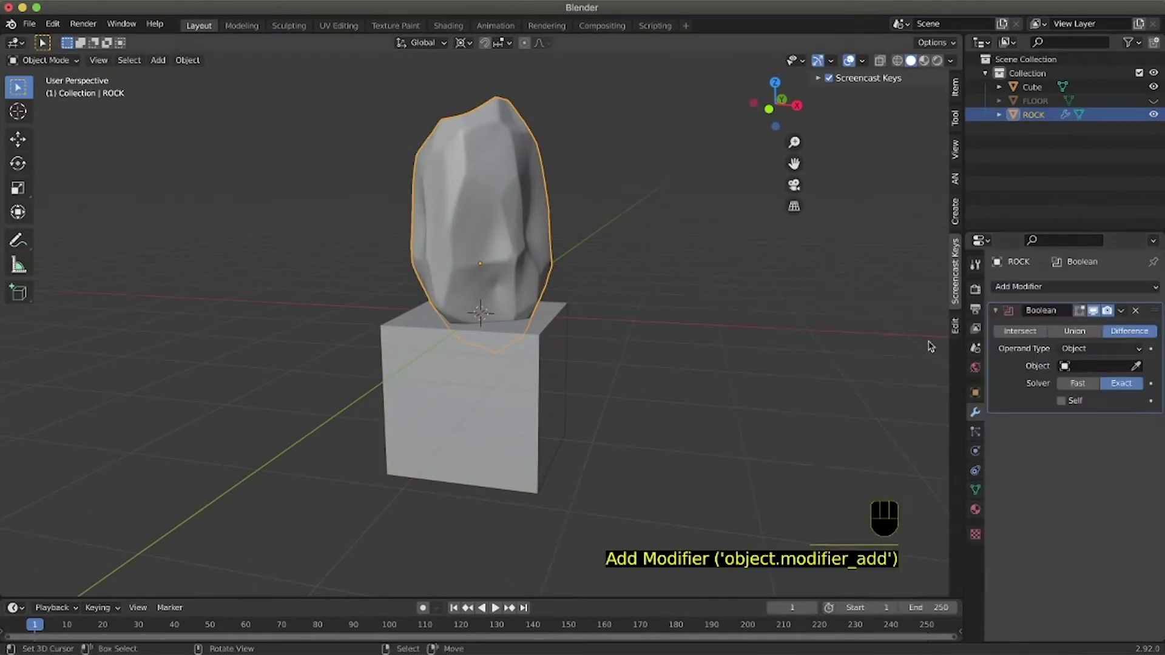
click(1136, 366)
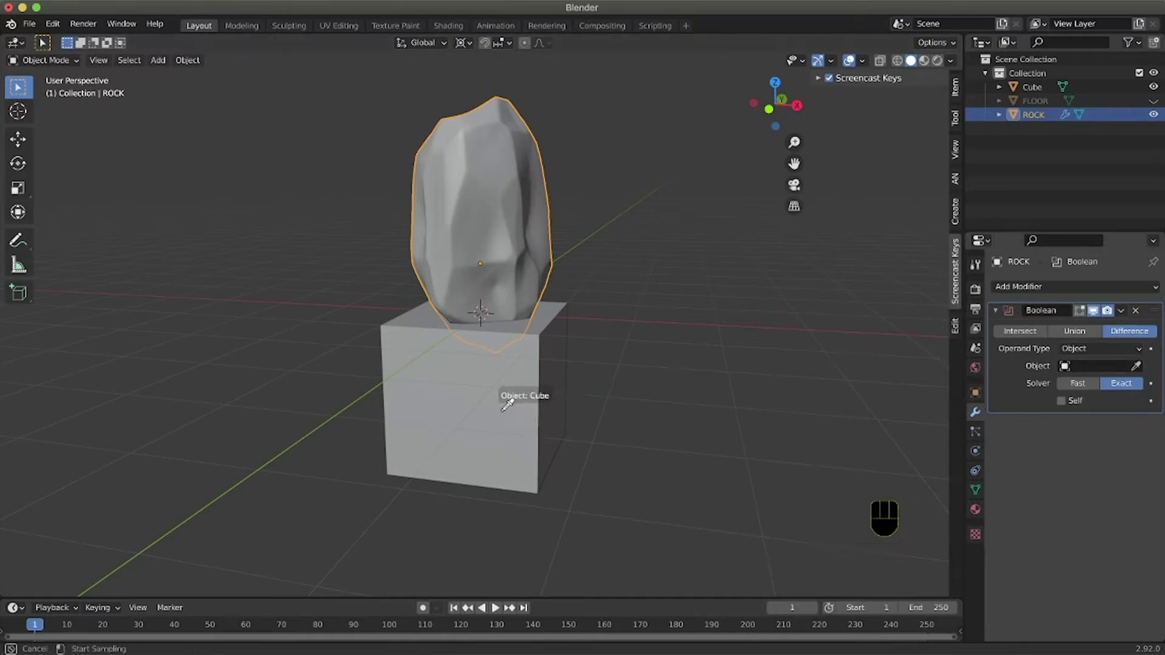
click(507, 397)
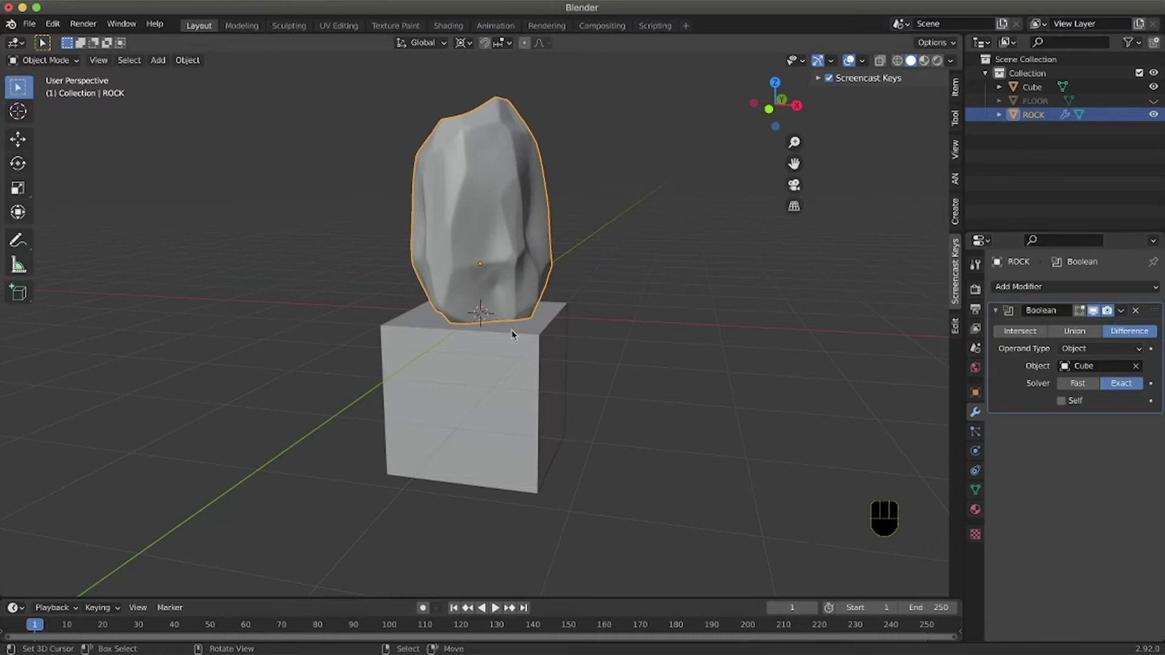
Step: Hide the cube in the viewport and inspect the cut underside of the rock
middle_drag(507, 381, 467, 425)
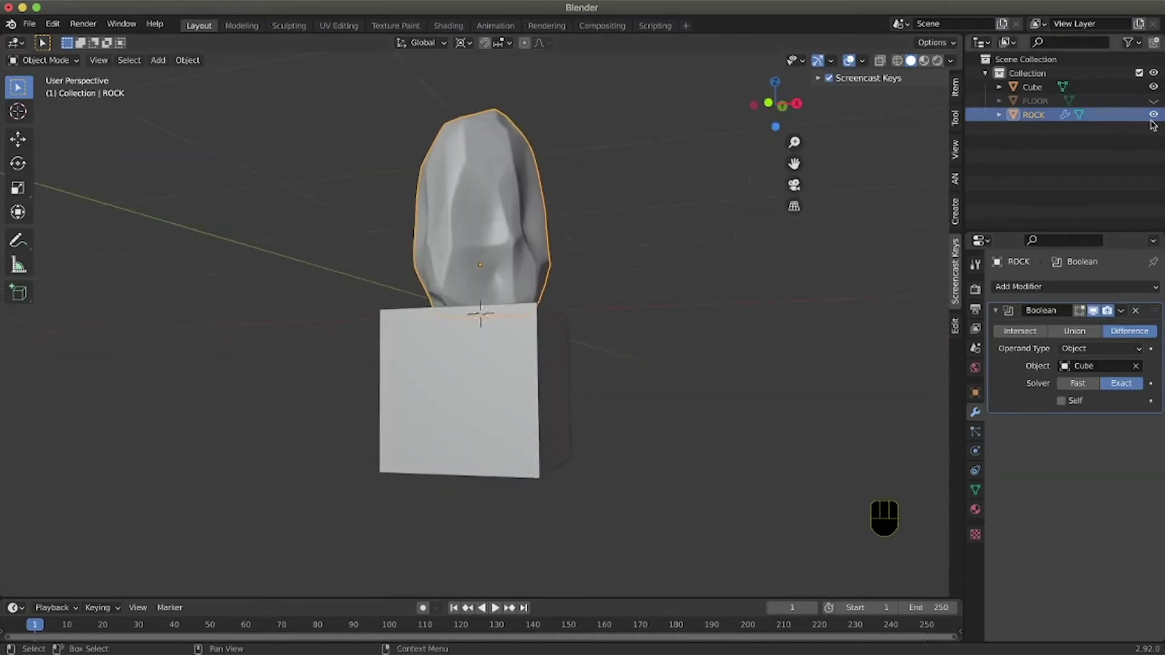
click(1155, 89)
middle_drag(527, 189, 488, 339)
middle_drag(221, 238, 467, 295)
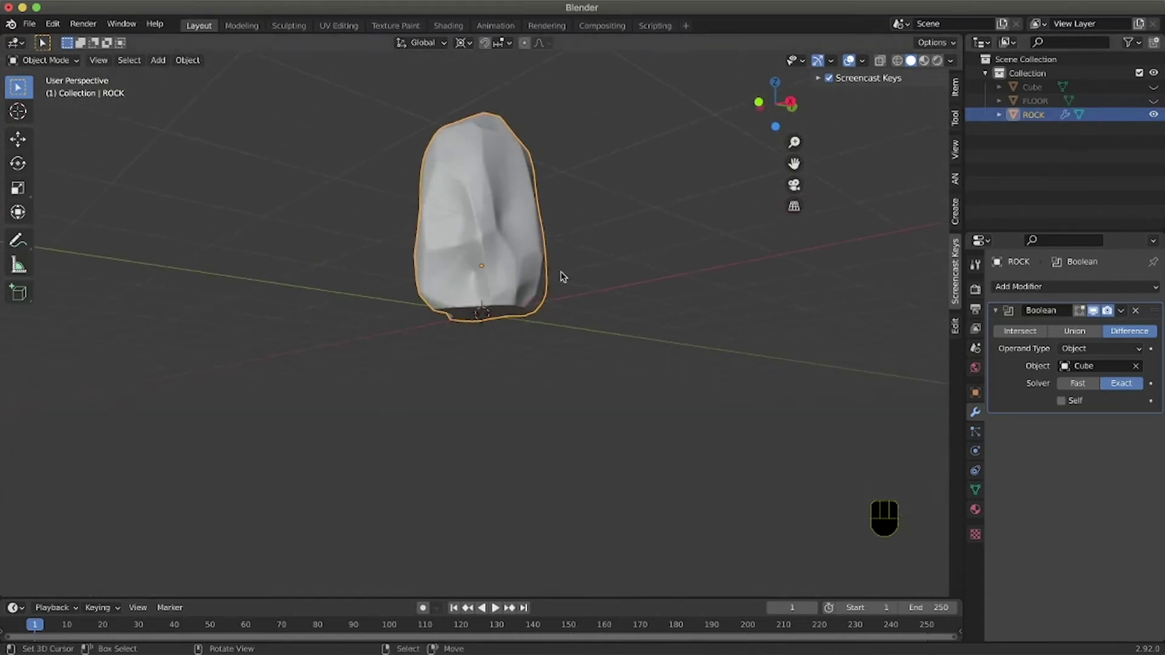
ctrl+middle_drag(562, 275, 562, 275)
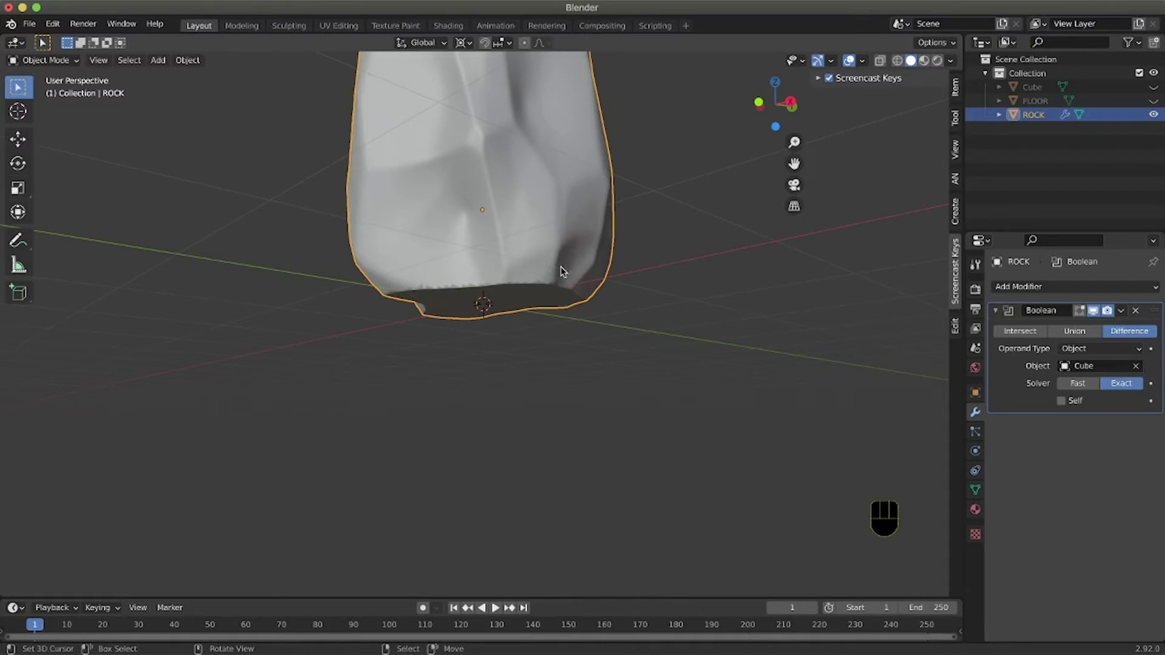
ctrl+middle_drag(494, 285, 504, 286)
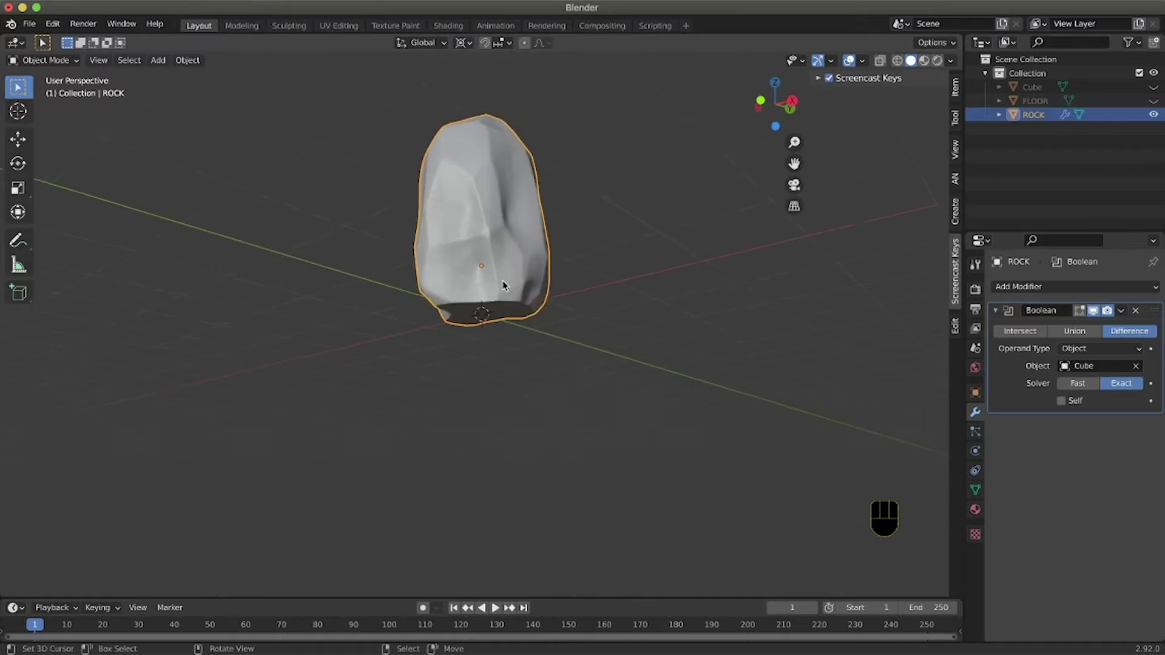
Step: Apply the rock's Boolean modifier and delete the cutter cube
click(1121, 312)
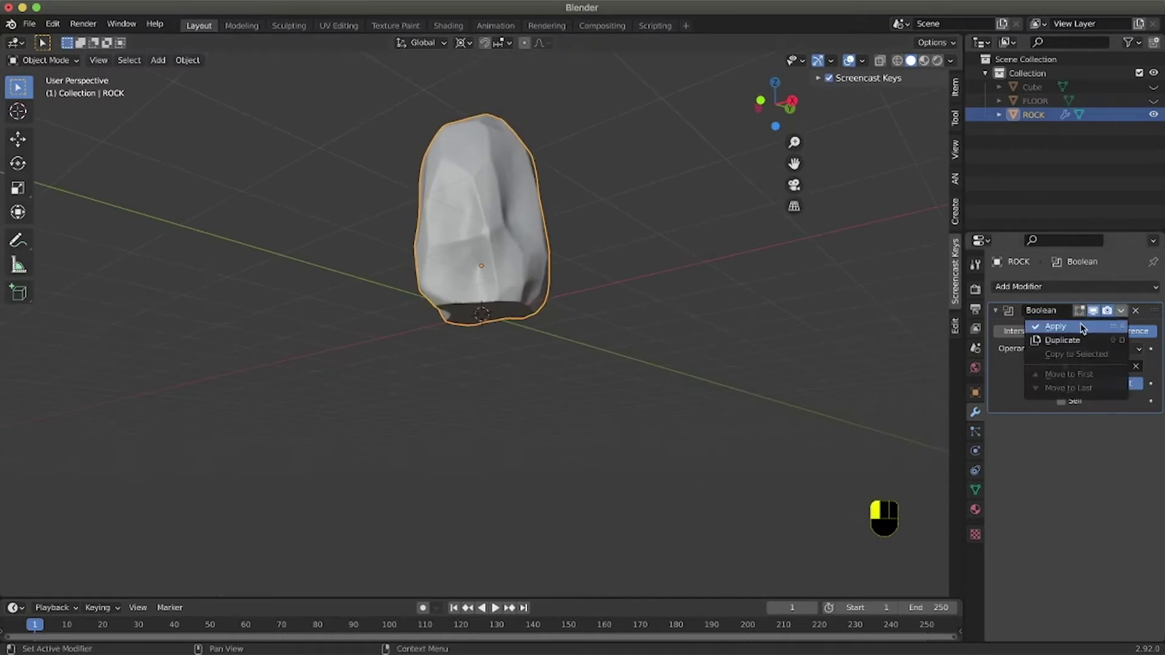
click(1081, 328)
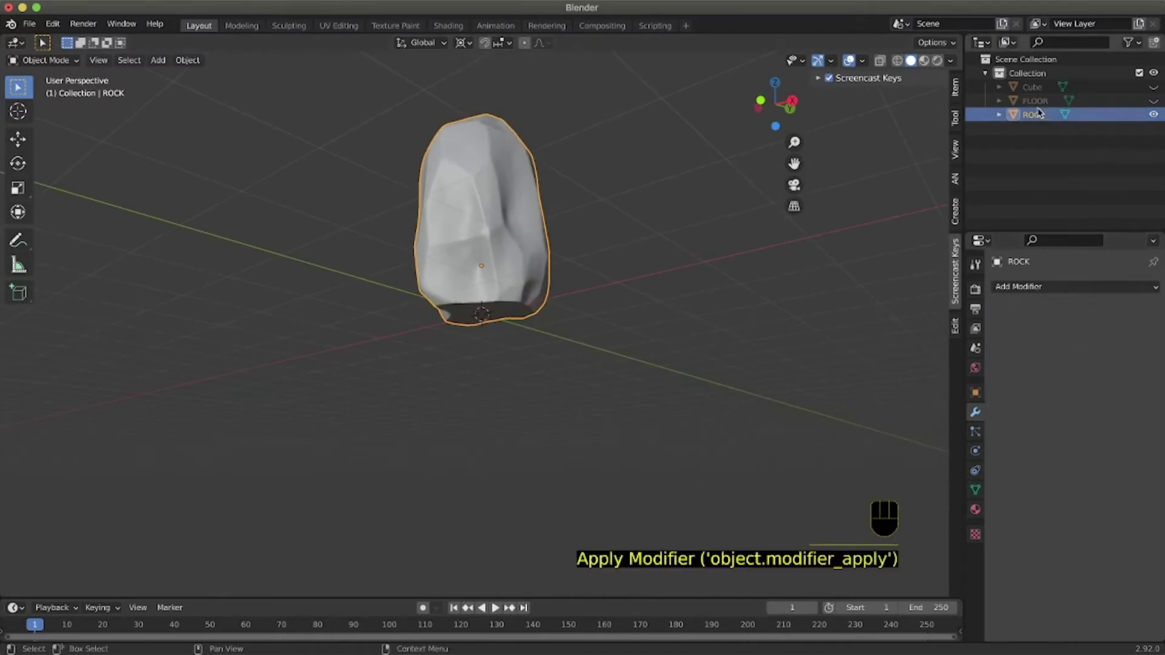
right_click(1039, 90)
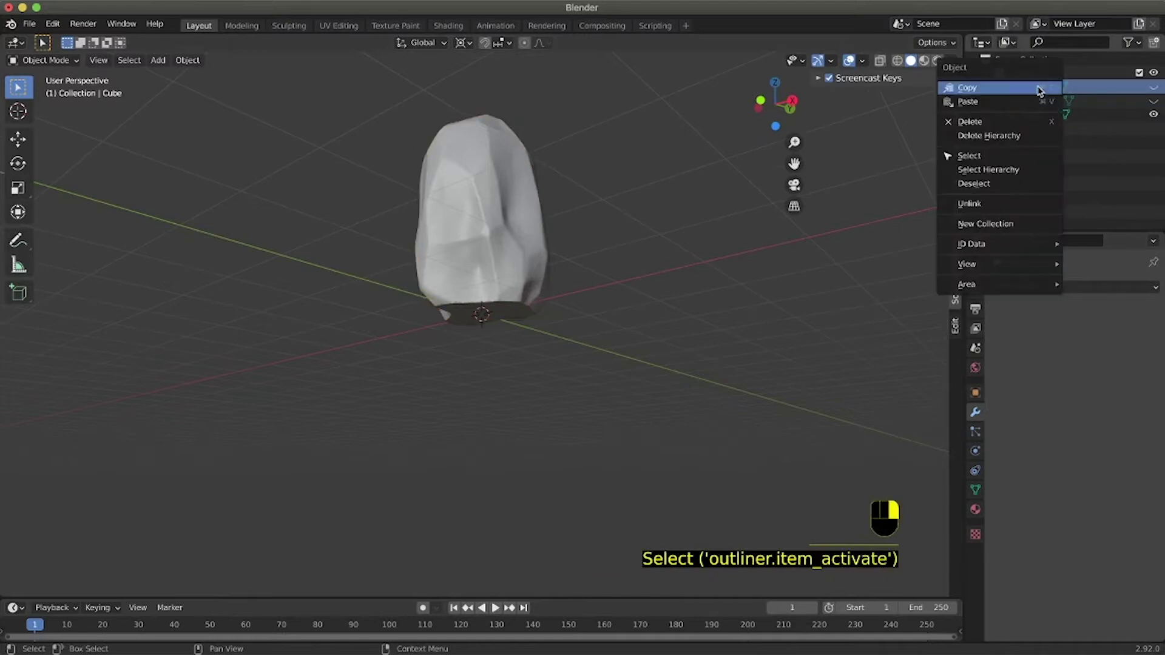
click(1015, 136)
Step: Unhide FLOOR and examine how the rock's cut base sits on it from several sides
click(1154, 88)
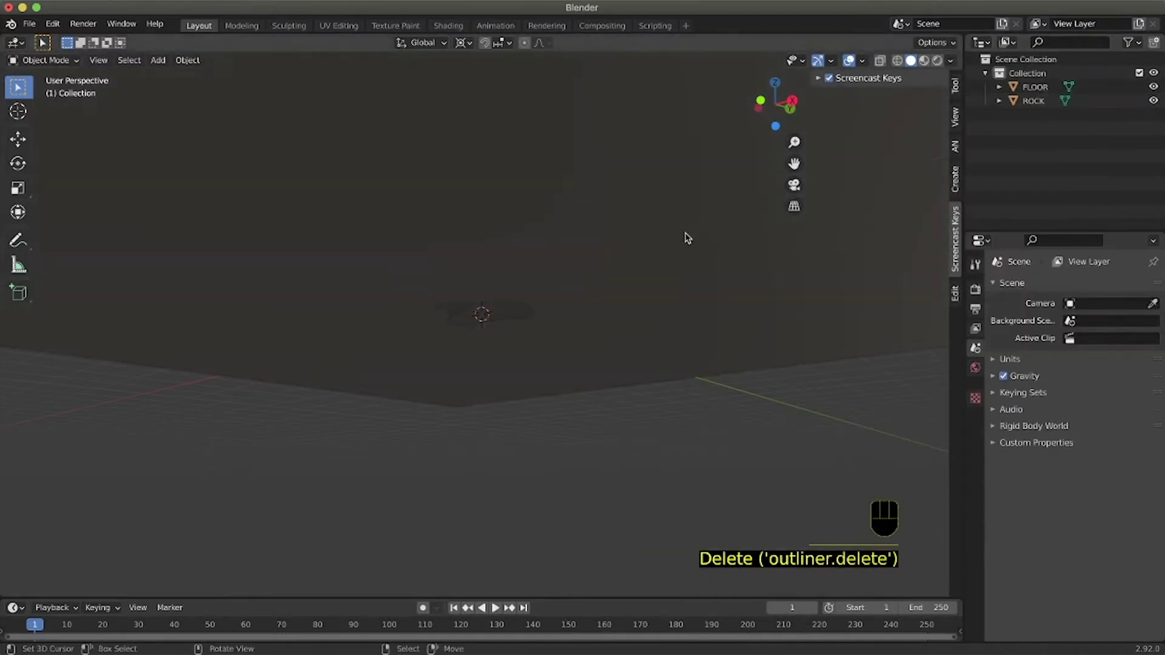
scroll(686, 237, up, 10)
scroll(687, 237, down, 10)
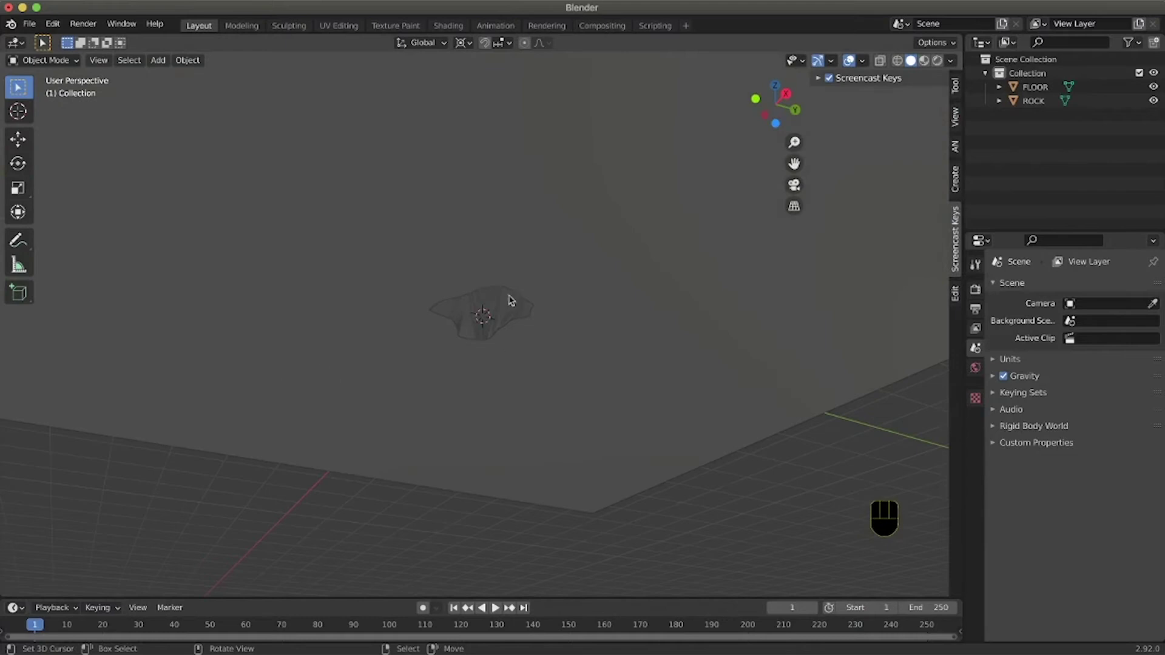
scroll(514, 331, up, 10)
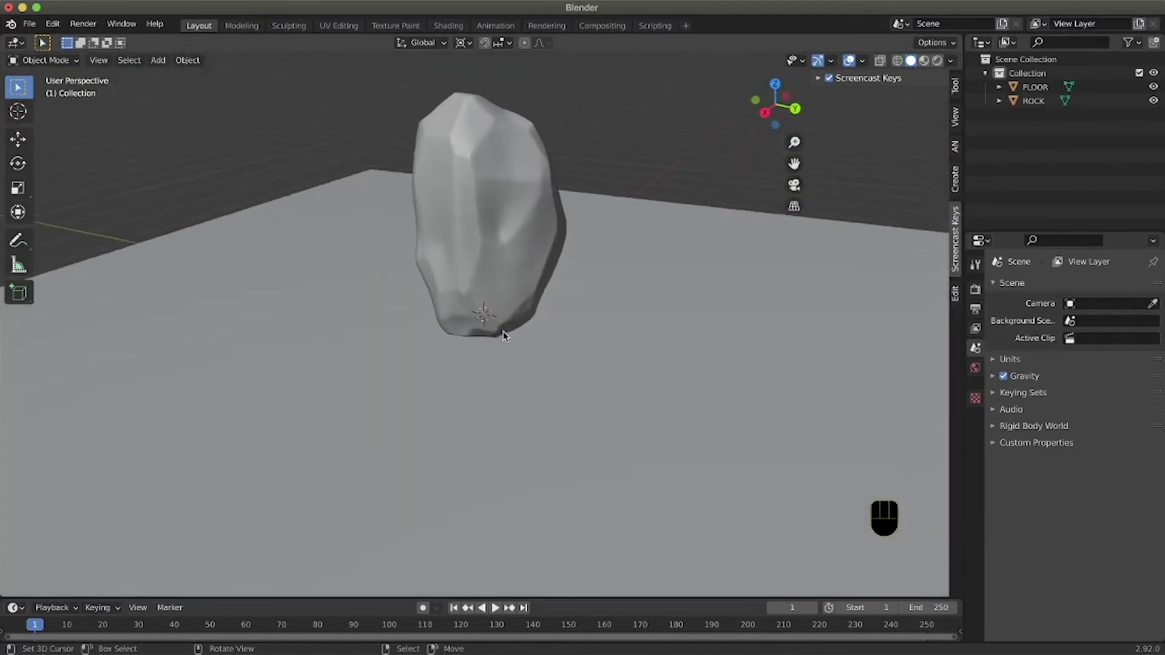
scroll(503, 336, left, 10)
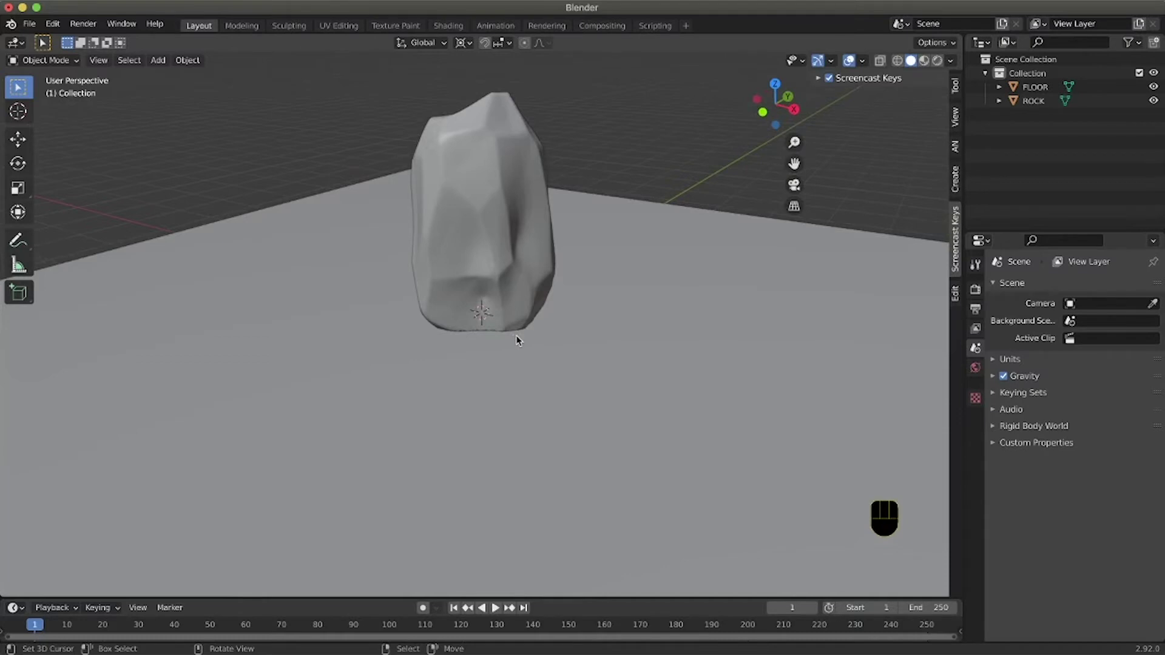
scroll(481, 331, down, 5)
scroll(481, 332, left, 8)
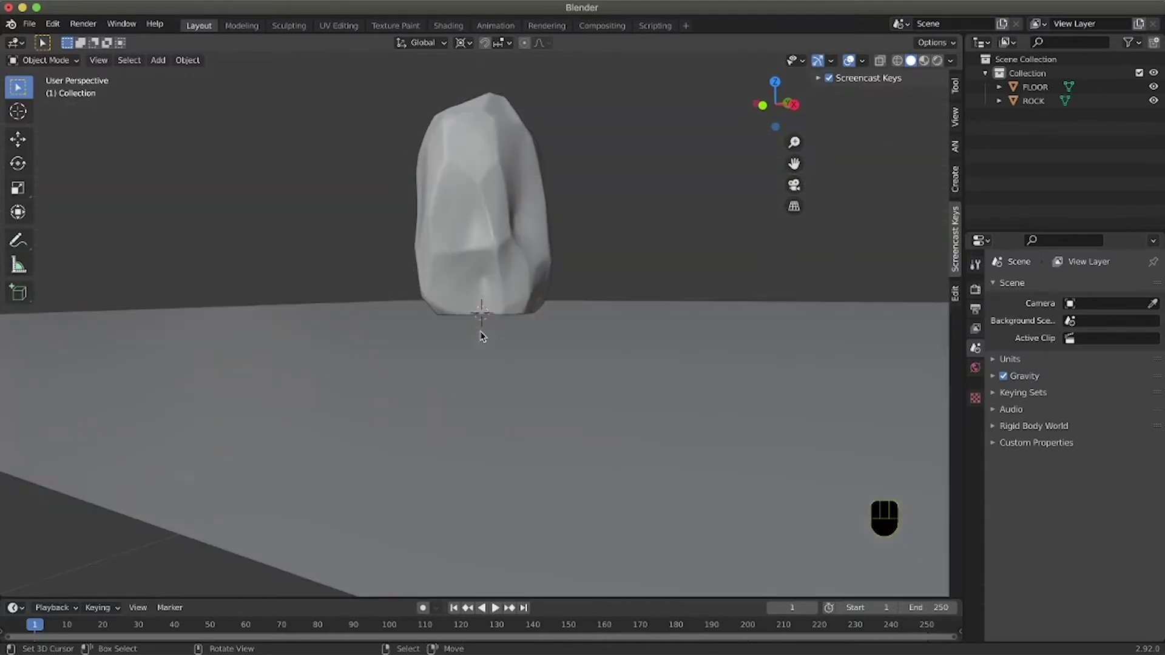
scroll(482, 331, up, 4)
scroll(481, 332, left, 4)
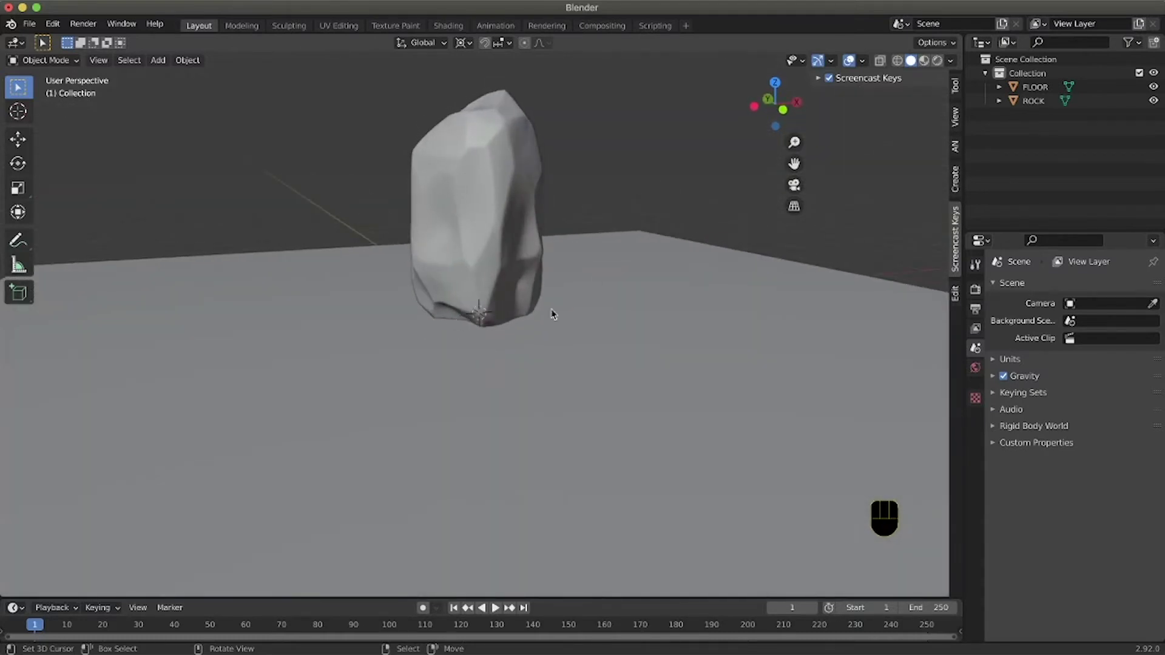
scroll(538, 325, left, 2)
Step: Select the rock, split the 3D viewport into two side-by-side areas and turn the new area into a Shader Editor
click(510, 170)
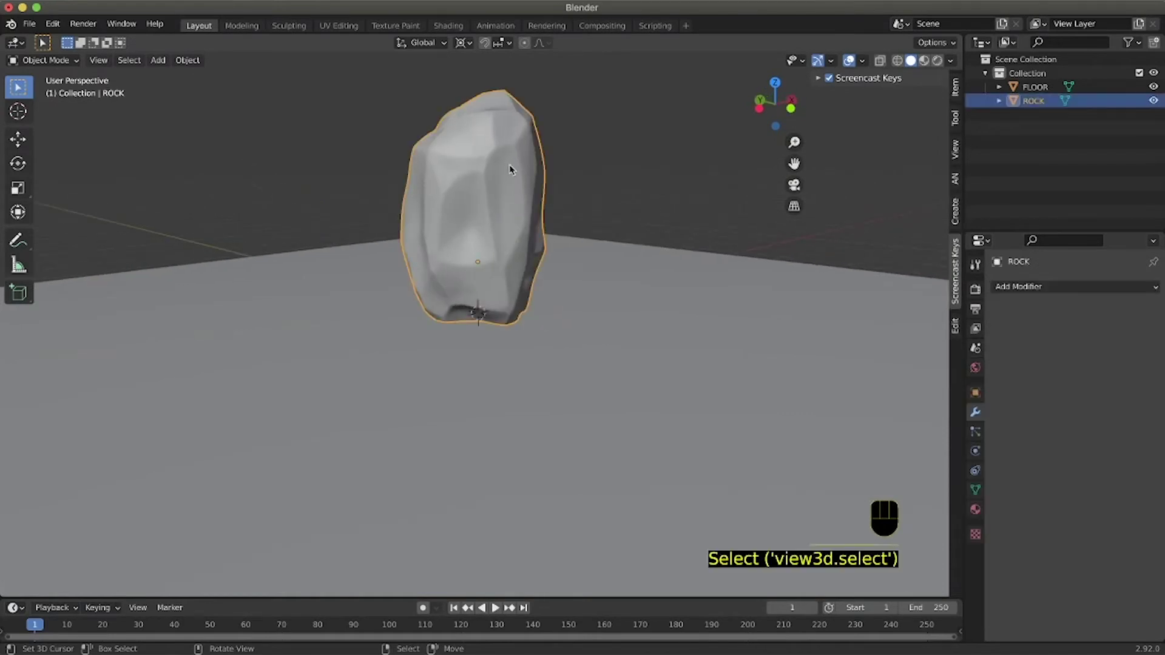
drag(960, 33, 447, 37)
click(467, 42)
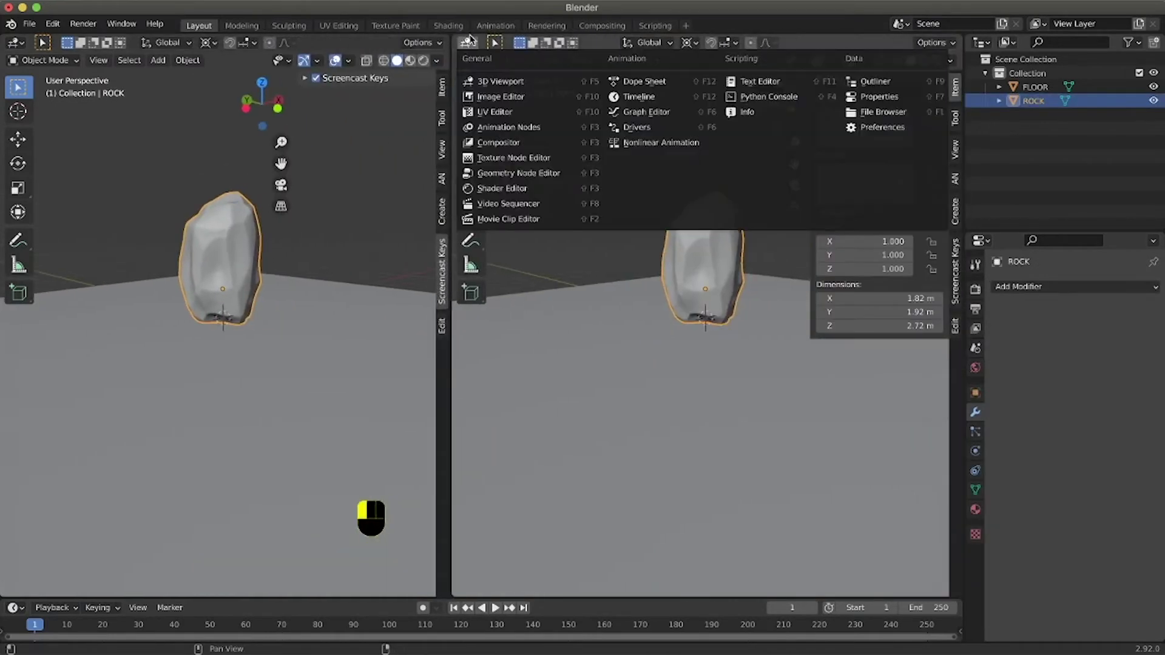
click(501, 189)
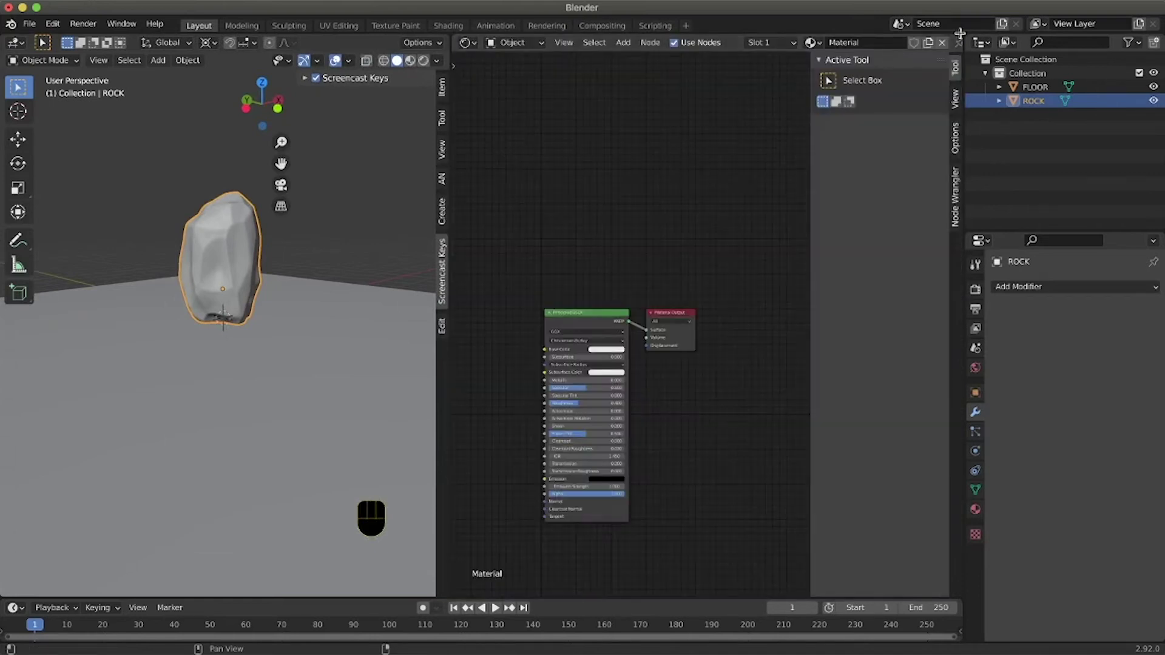
Step: Split the Shader Editor area horizontally, turn the upper half into a UV Editor and hide the node editor's sidebar
drag(959, 34, 958, 312)
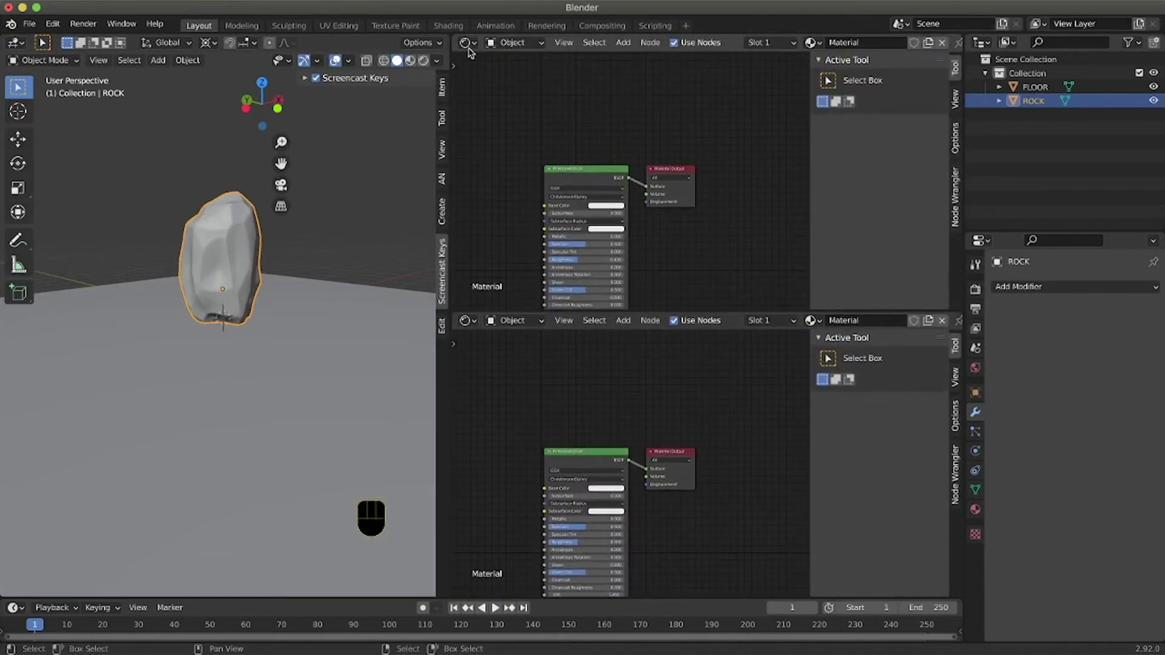
click(464, 44)
click(494, 112)
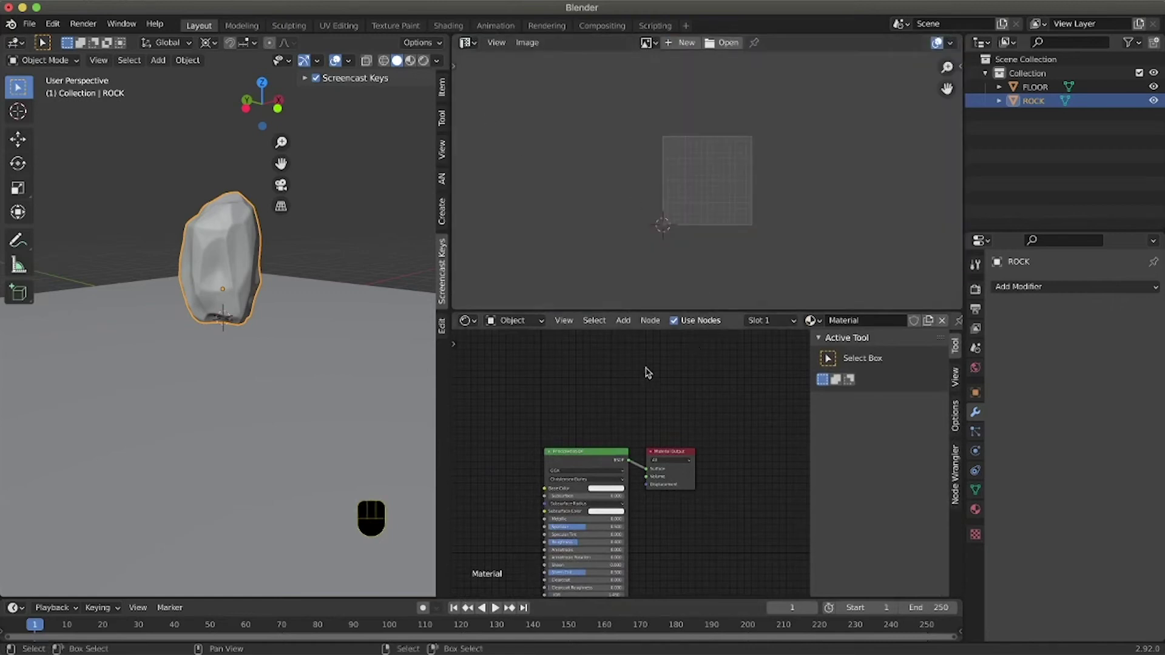
key(n)
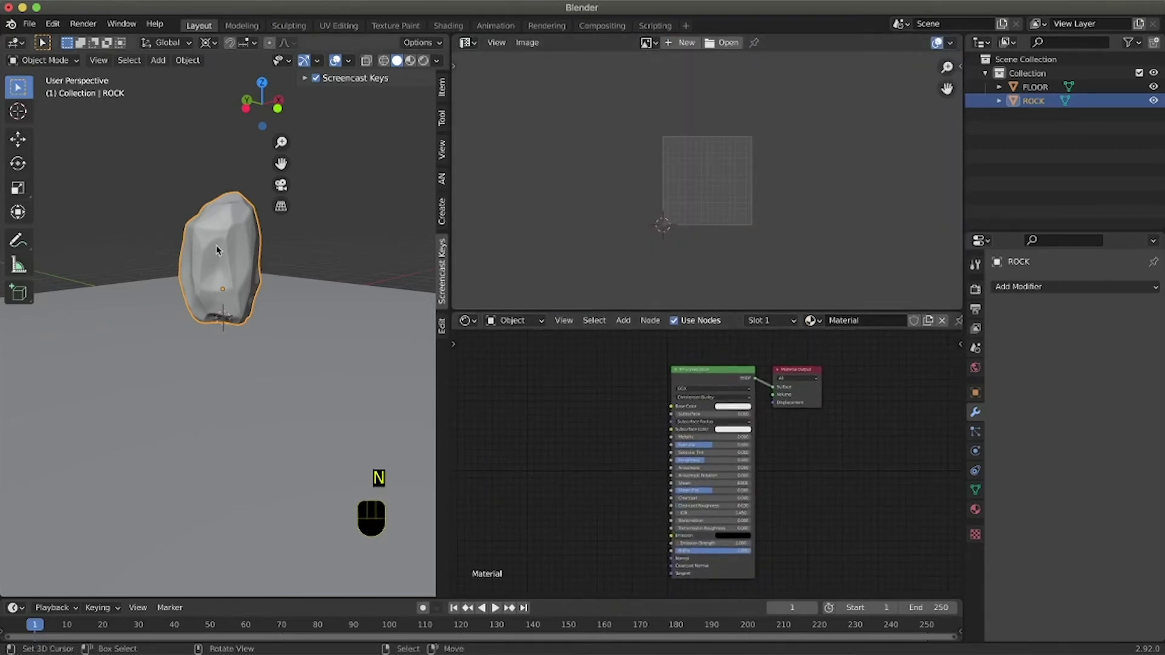
Step: Hide FLOOR in the viewport and examine the rock from several sides, framing it larger in the narrowed 3D view
scroll(216, 245, left, 10)
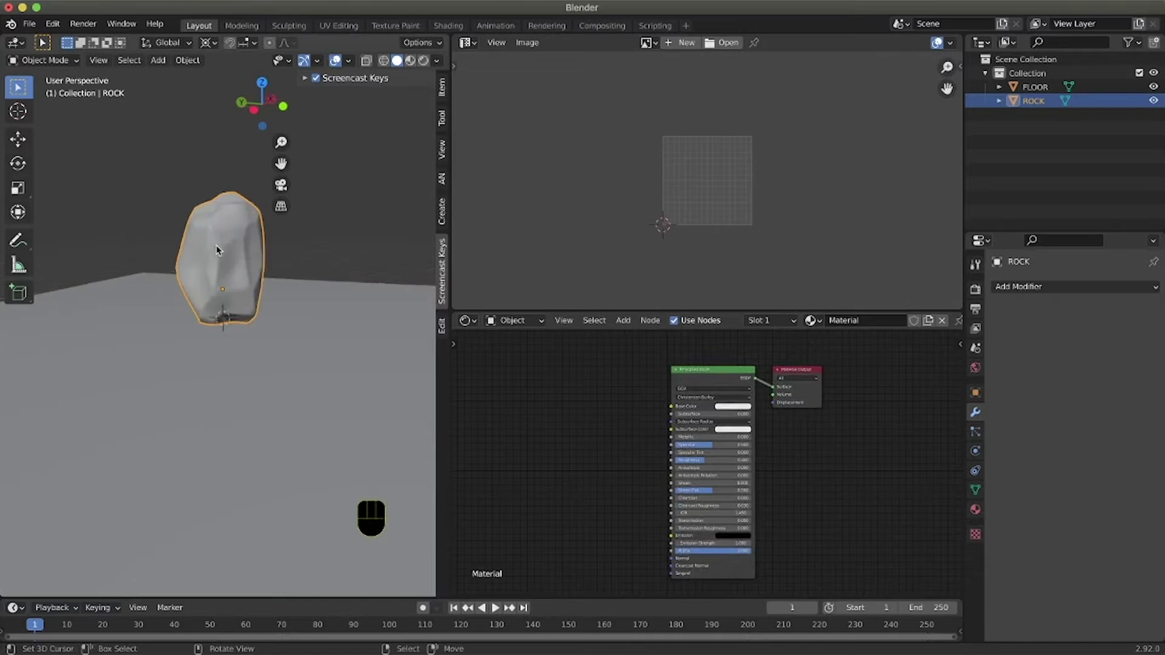
click(1153, 89)
scroll(214, 241, left, 5)
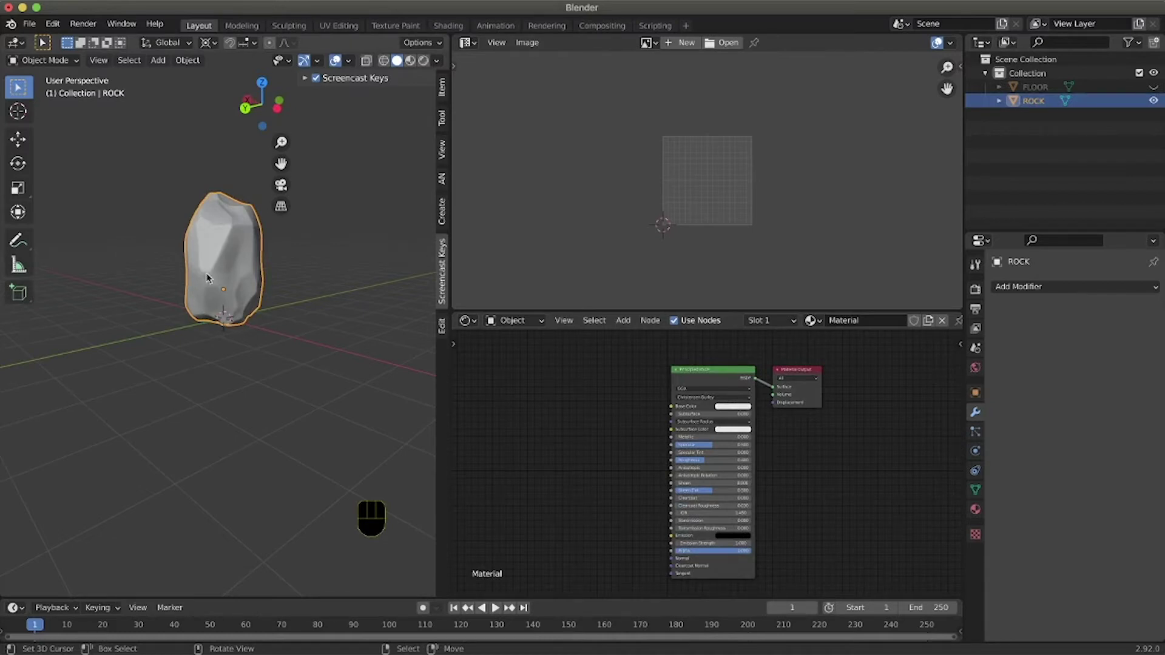
scroll(253, 311, right, 10)
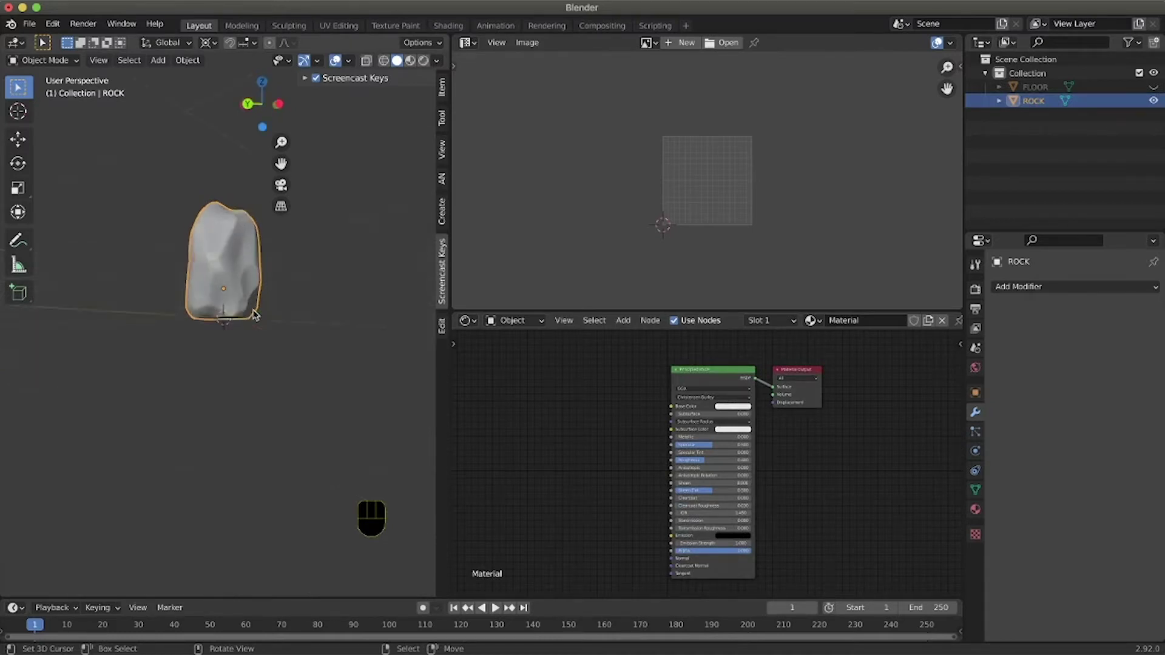
ctrl+scroll(253, 312, up, 4)
shift+scroll(272, 311, up, 1)
shift+scroll(272, 314, up, 2)
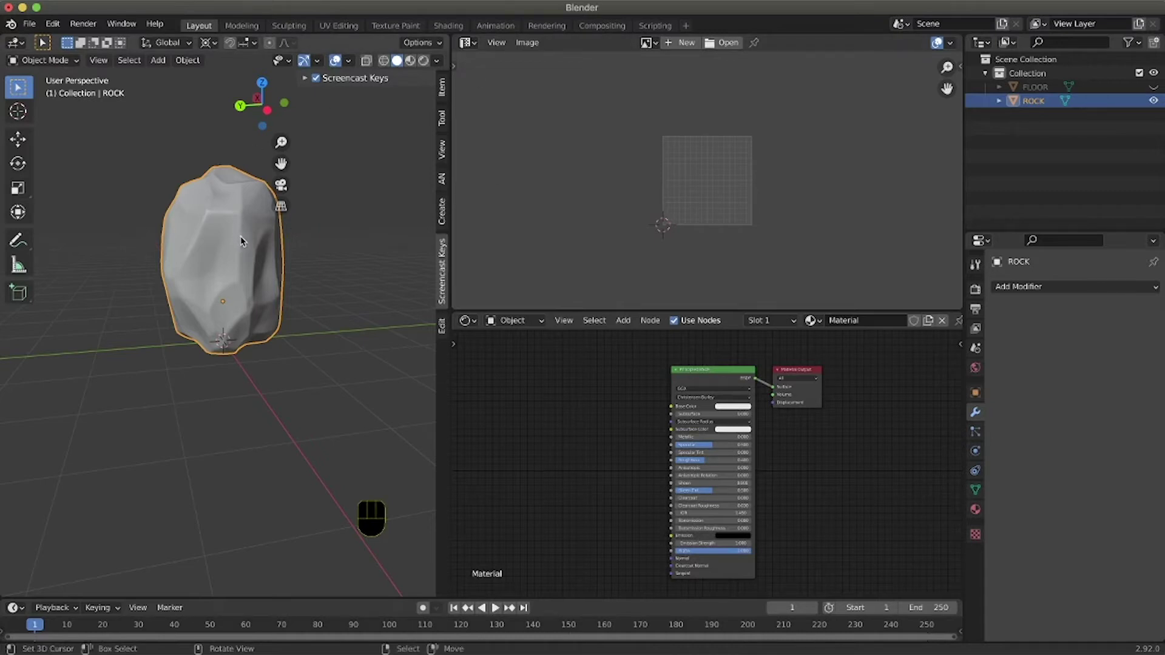
shift+scroll(252, 235, up, 4)
shift+scroll(252, 235, right, 4)
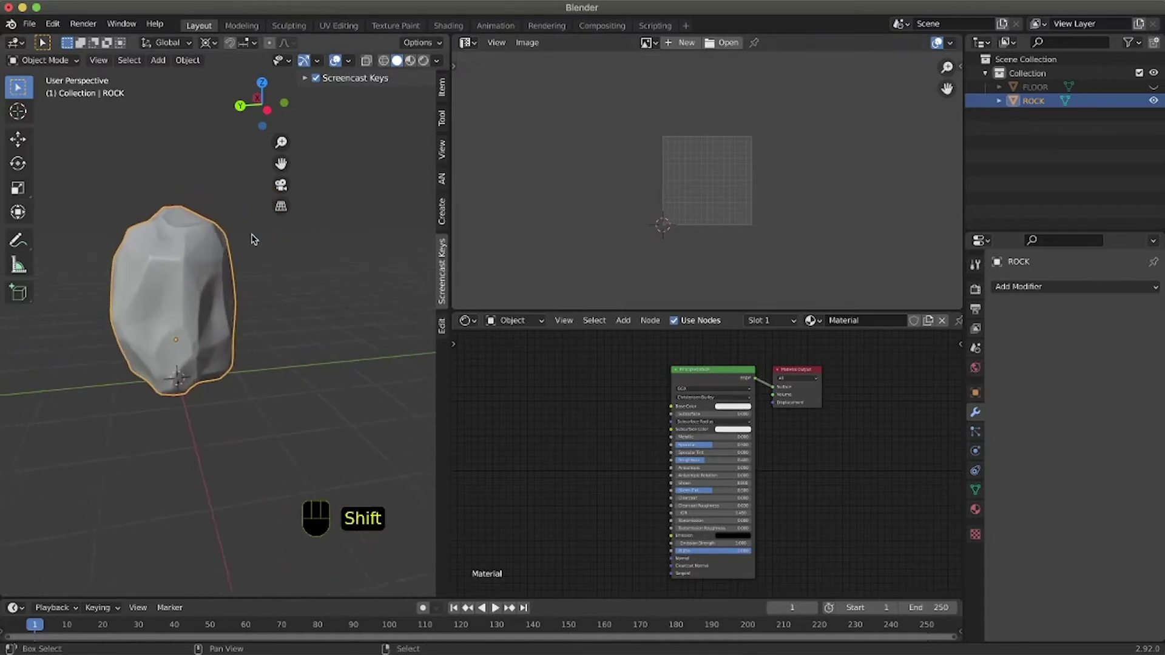
scroll(203, 278, left, 5)
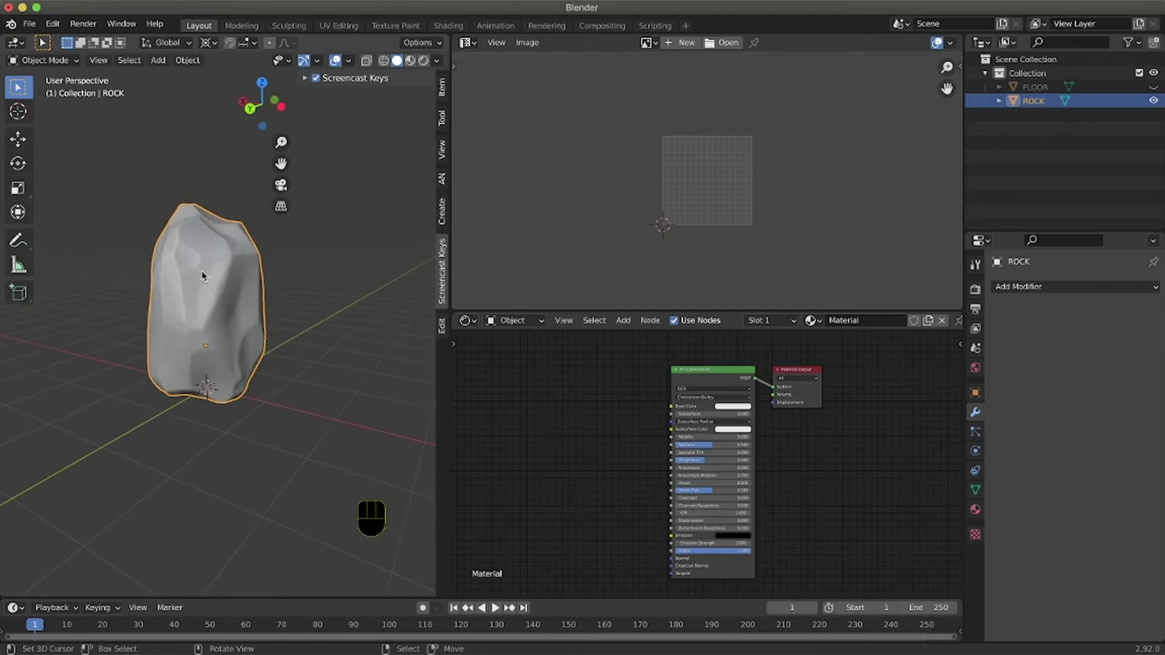
Step: Put the rock into Edit Mode and examine its existing UV layout up close in the UV Editor
key(Tab)
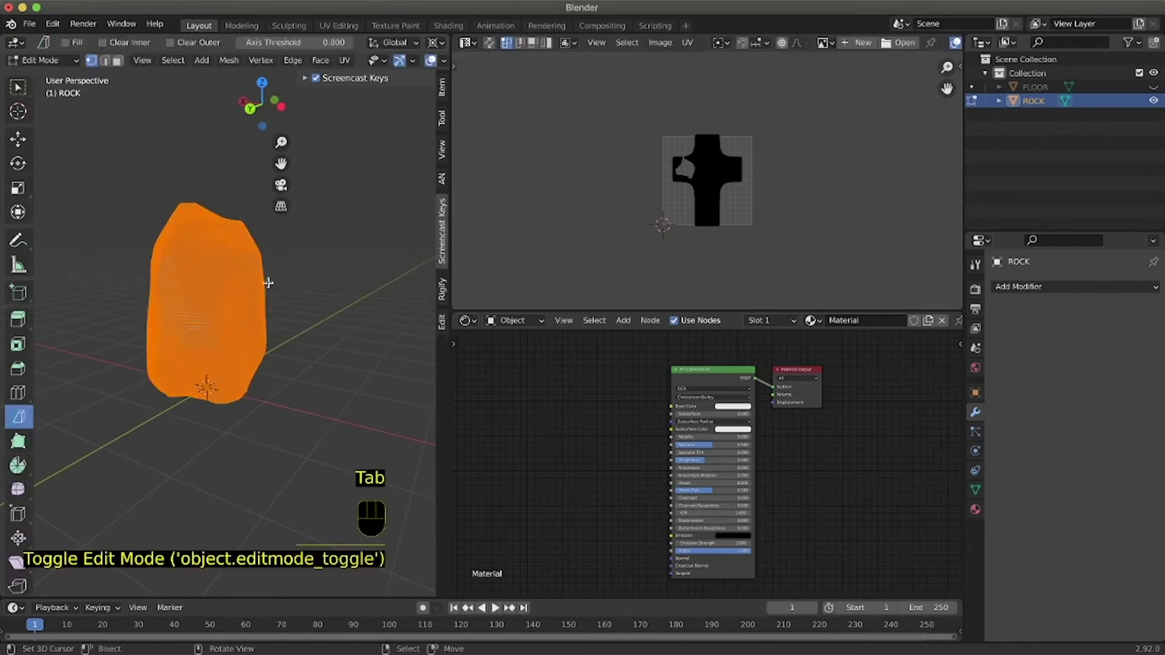
ctrl+scroll(766, 177, up, 8)
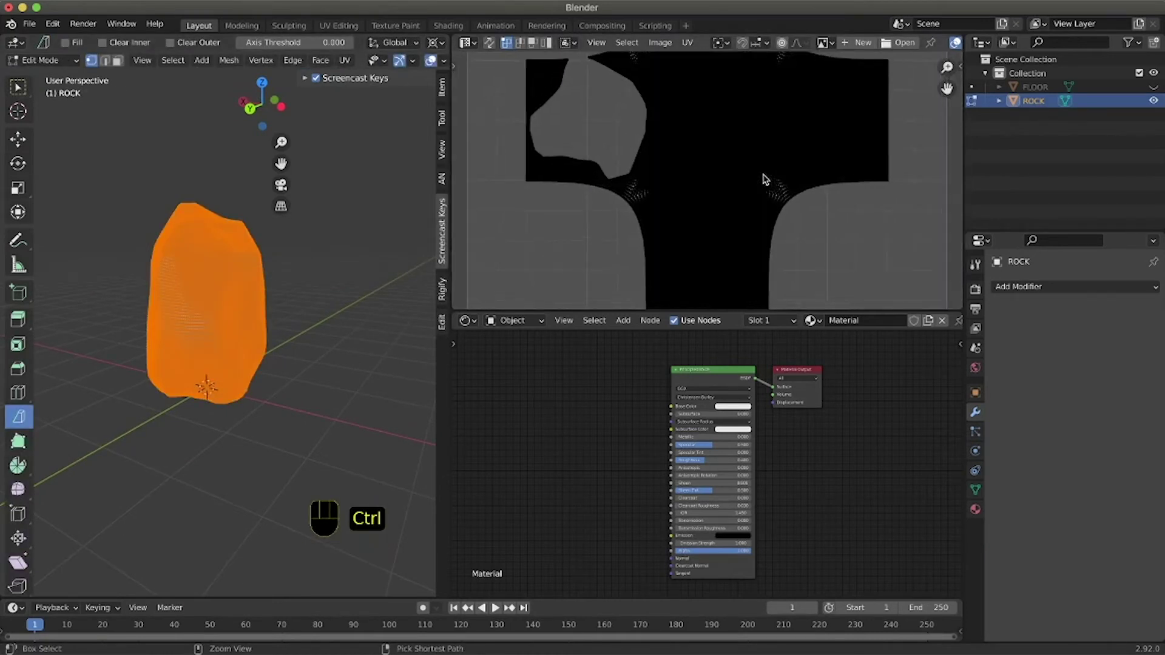
ctrl+scroll(763, 177, up, 3)
scroll(772, 224, down, 2)
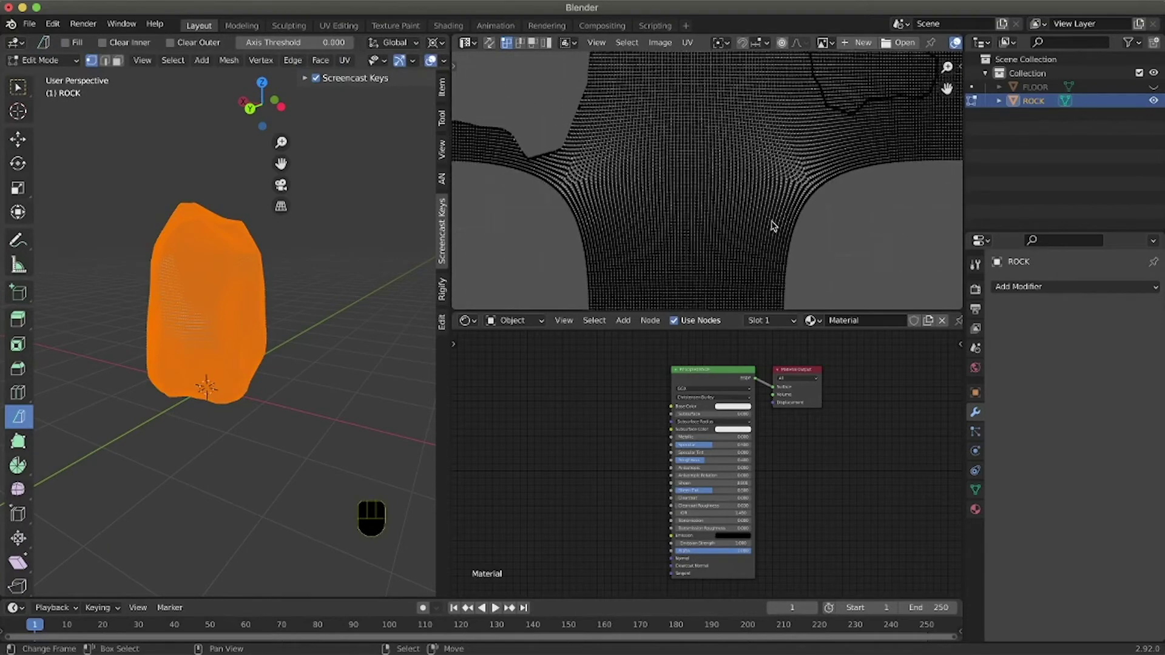
Step: Inspect the cross-shaped UV layout in overview and the overlapping island of the cut base up close
scroll(774, 227, right, 4)
scroll(773, 226, up, 2)
ctrl+scroll(766, 219, down, 4)
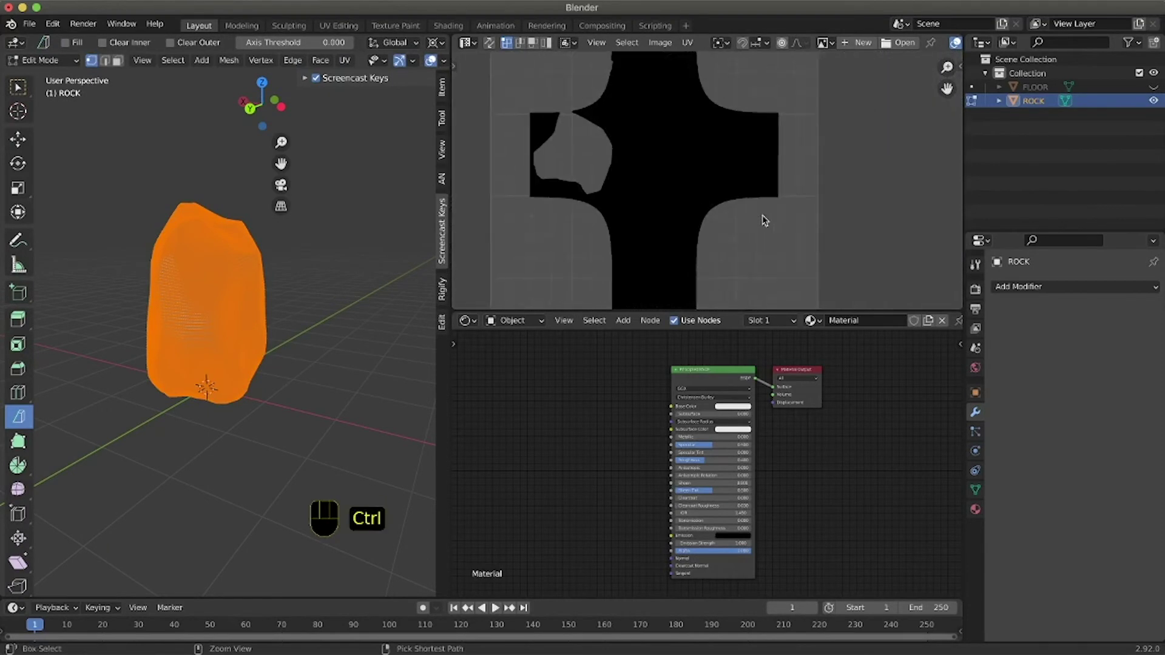
ctrl+scroll(764, 221, up, 5)
ctrl+scroll(762, 221, down, 2)
ctrl+scroll(763, 221, up, 1)
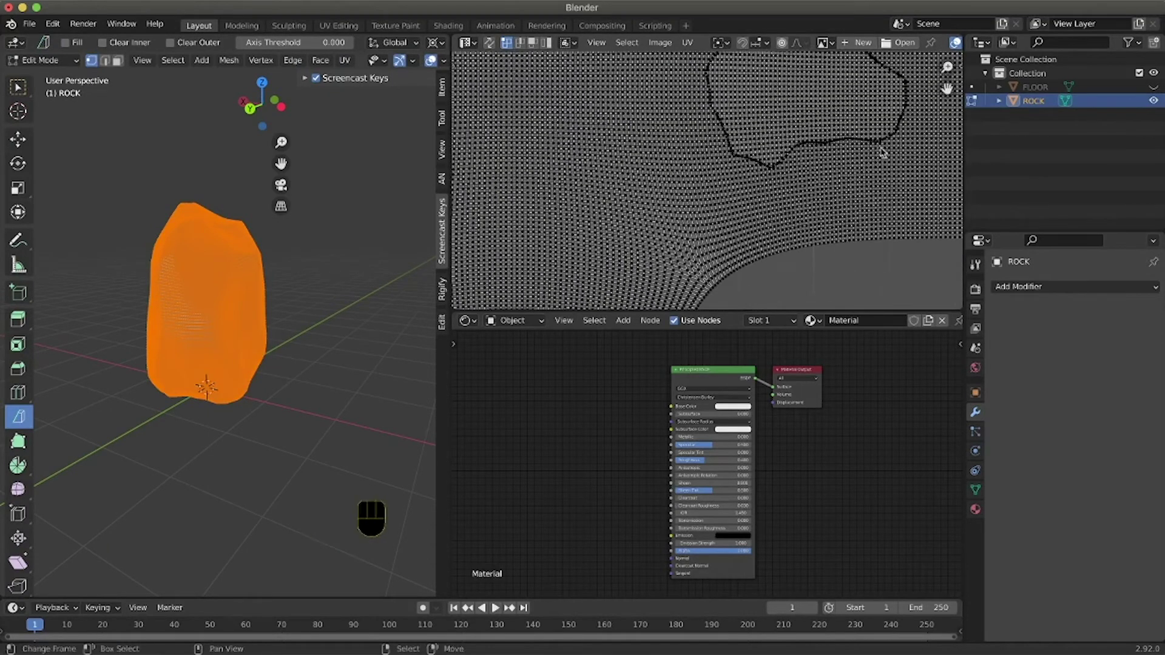
Step: Try the standard Unwrap on the whole rock mesh and select all of its UVs
scroll(884, 148, down, 7)
key(u)
click(223, 247)
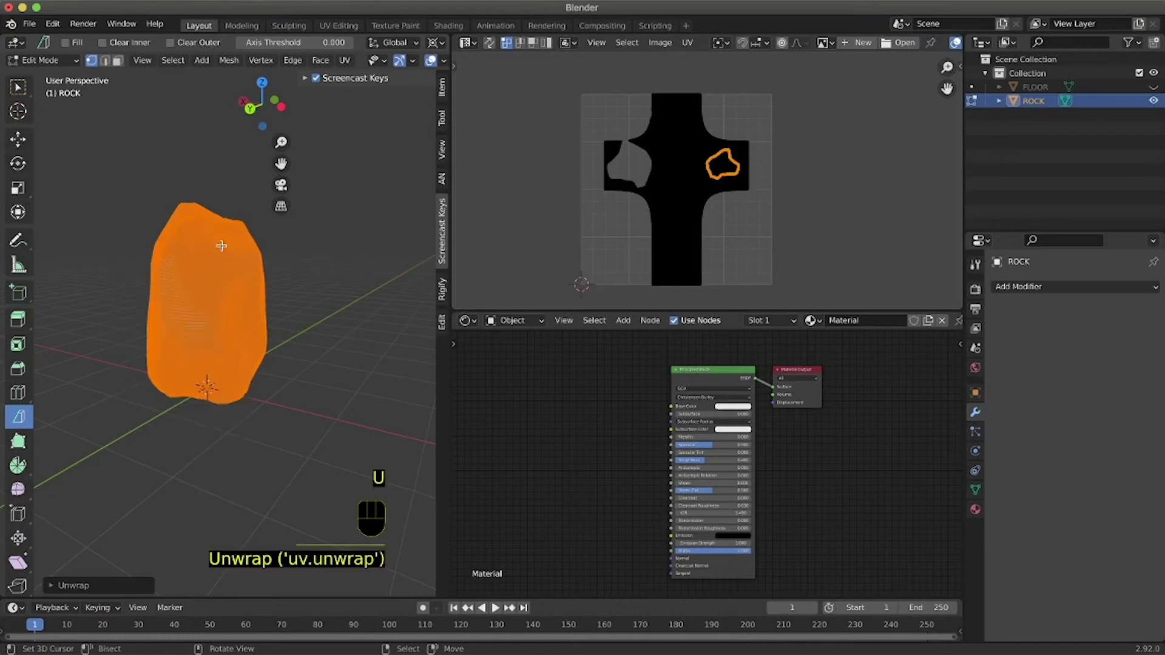
middle_drag(673, 247, 681, 251)
key(a)
key(a)
key(a)
key(a)
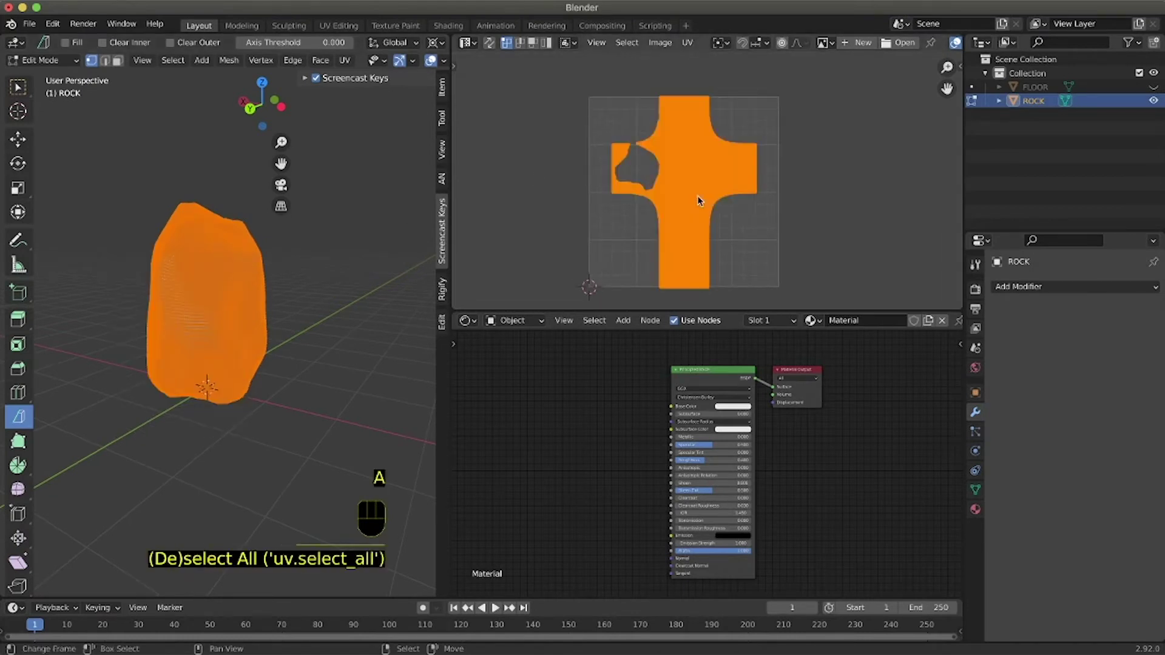
Step: Unwrap the rock with Smart UV Project, using a 66° angle limit, 0.000 island margin and Correct Aspect
middle_drag(198, 326, 187, 331)
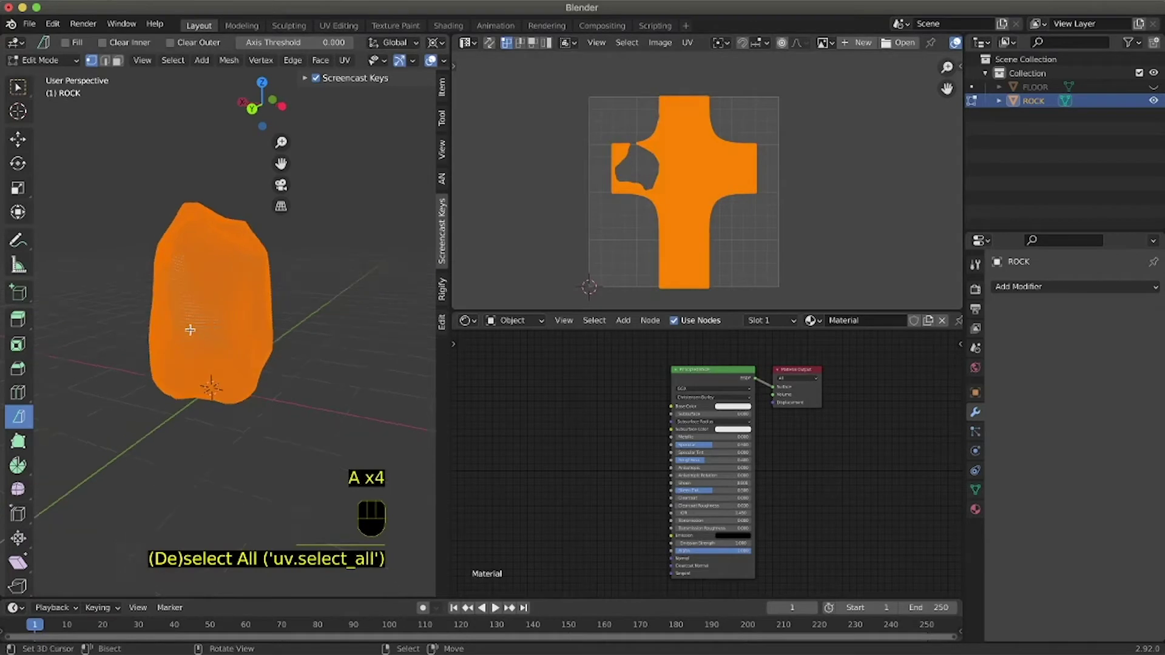
key(u)
click(190, 347)
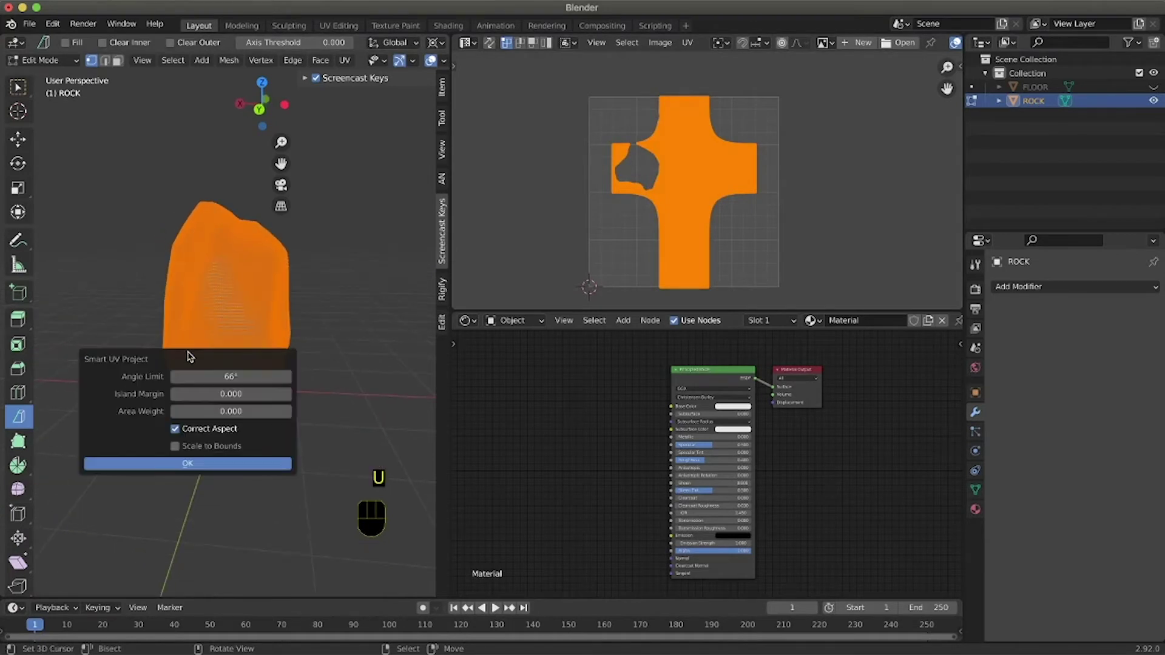
click(190, 463)
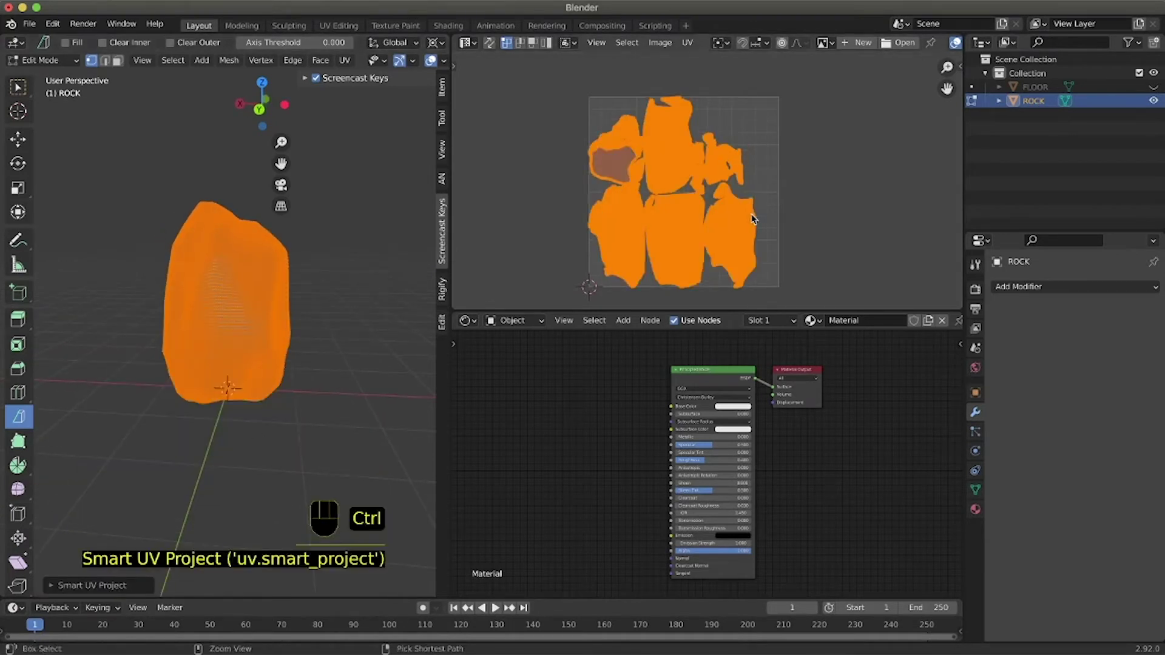
mouse_move(751, 214)
ctrl+middle_down()
mouse_move(752, 200)
mouse_move(752, 211)
ctrl+middle_up()
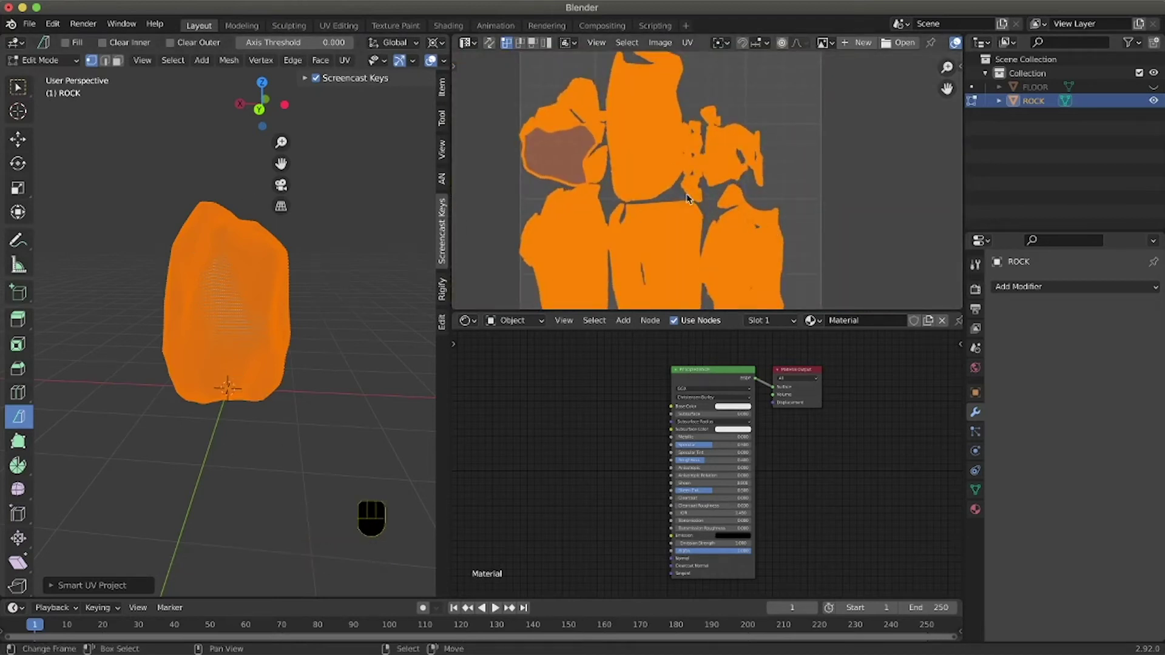
scroll(686, 244, down, 3)
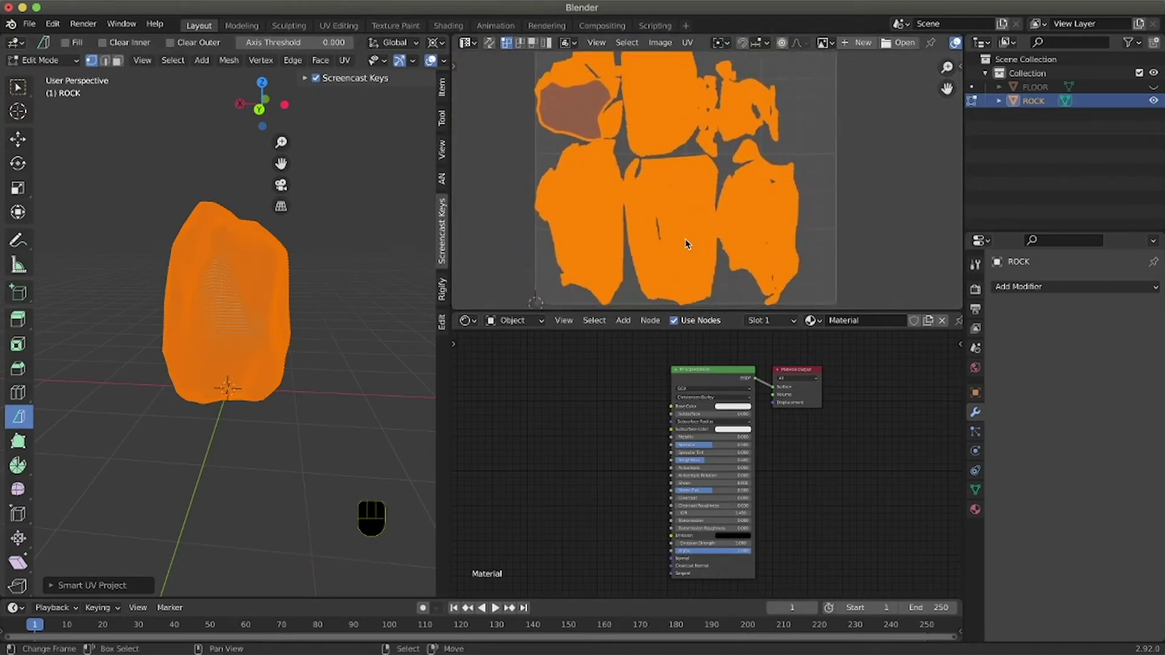
scroll(685, 251, up, 3)
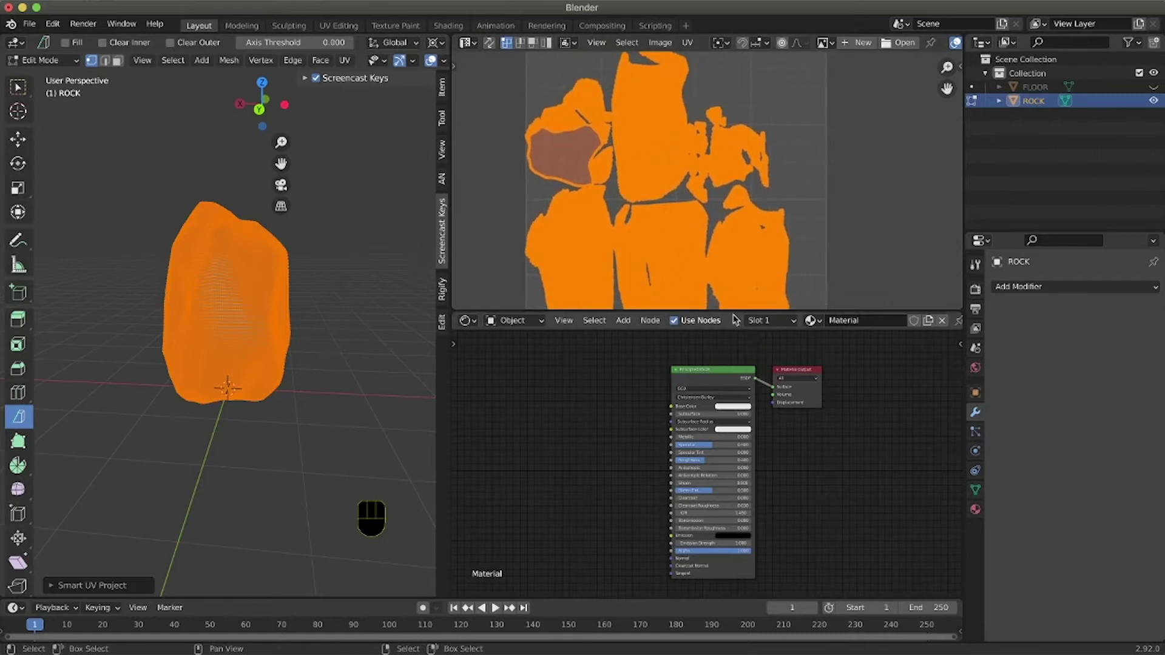
Step: Enlarge the UV Editor downward, show its sidebar and turn on the Display Stretch overlay
drag(732, 312, 736, 432)
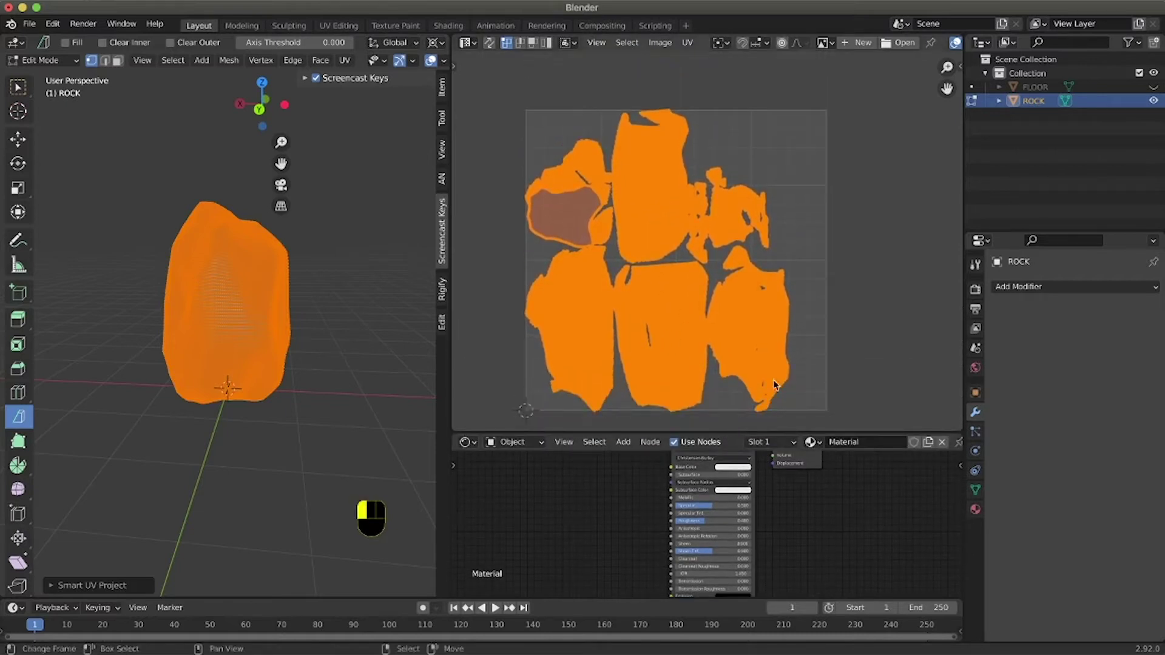
click(959, 67)
scroll(673, 47, down, 2)
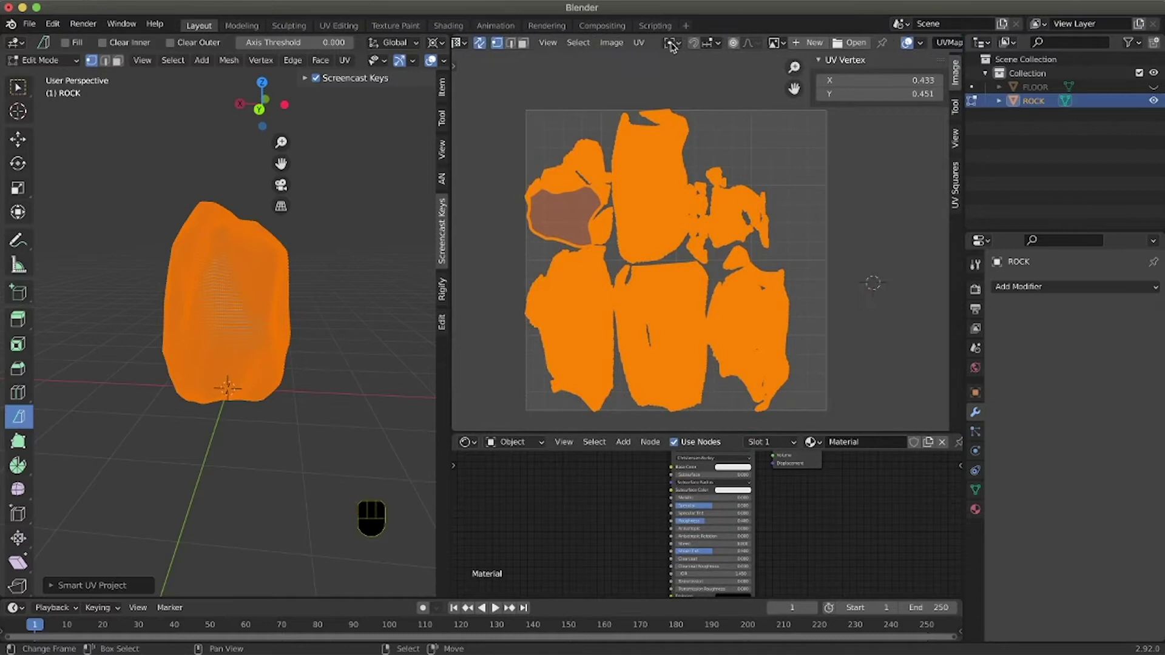
scroll(672, 47, down, 3)
click(855, 46)
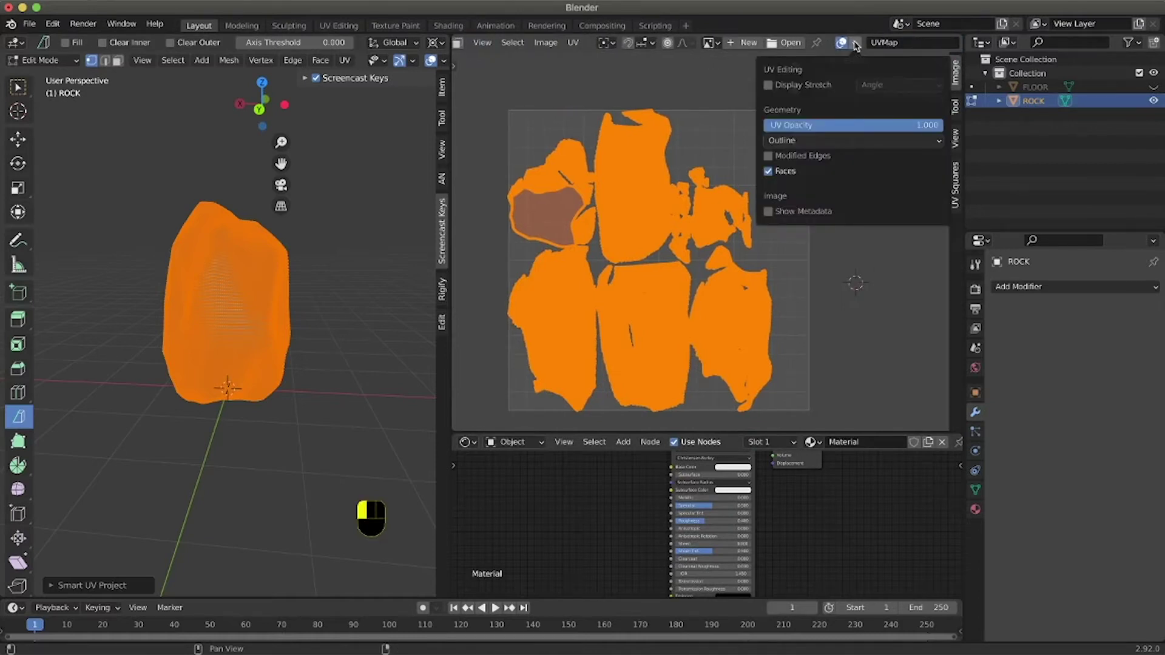
click(770, 87)
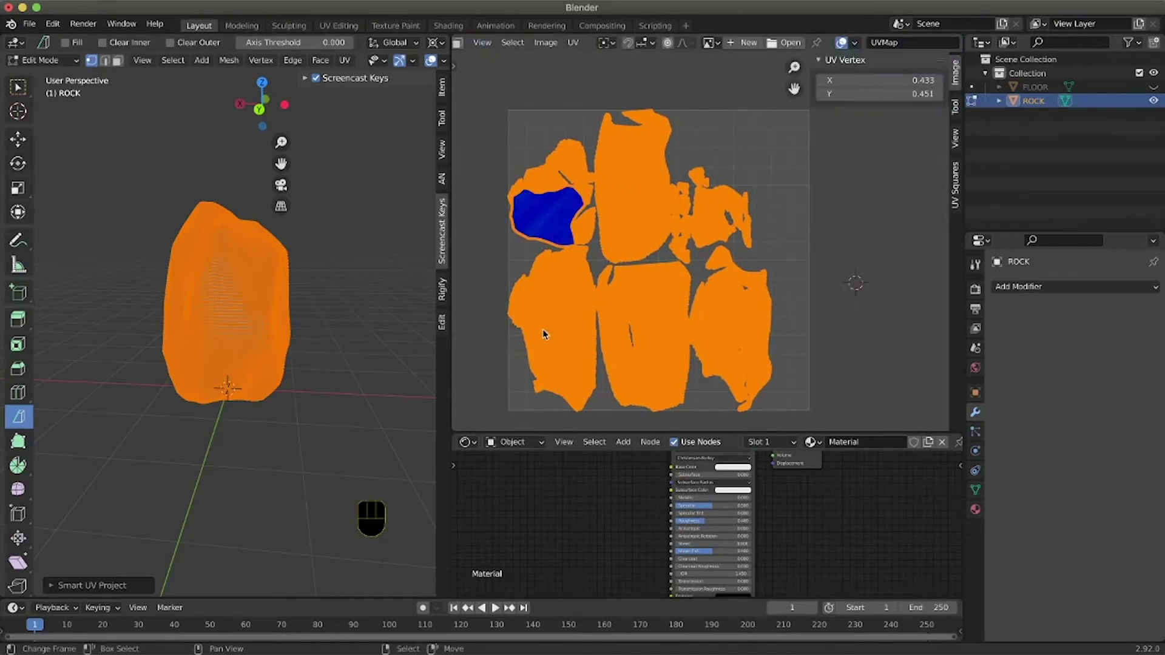
Step: Deselect all of the rock's UVs in the UV Editor
scroll(543, 334, right, 2)
scroll(551, 330, left, 2)
ctrl+scroll(549, 333, left, 1)
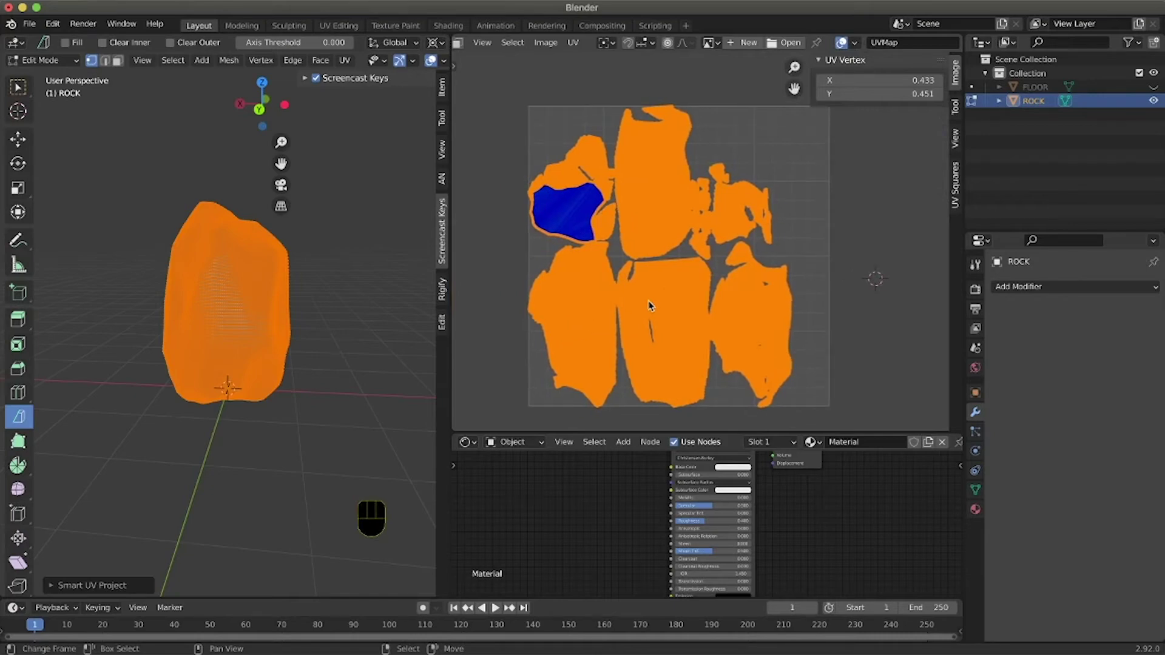
key(a)
key(a)
key(a)
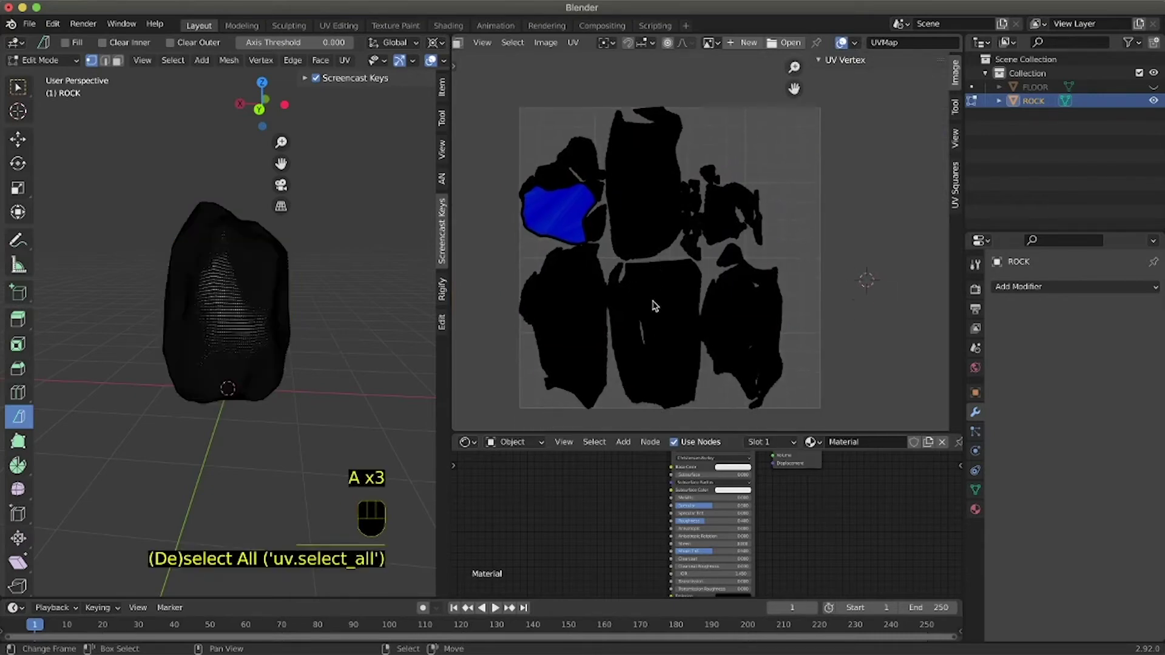
Step: Examine the stretch colouring across the rock's UV islands up close, including the base and the small fragments
ctrl+middle_drag(653, 303, 655, 306)
ctrl+scroll(654, 302, down, 2)
scroll(663, 292, left, 5)
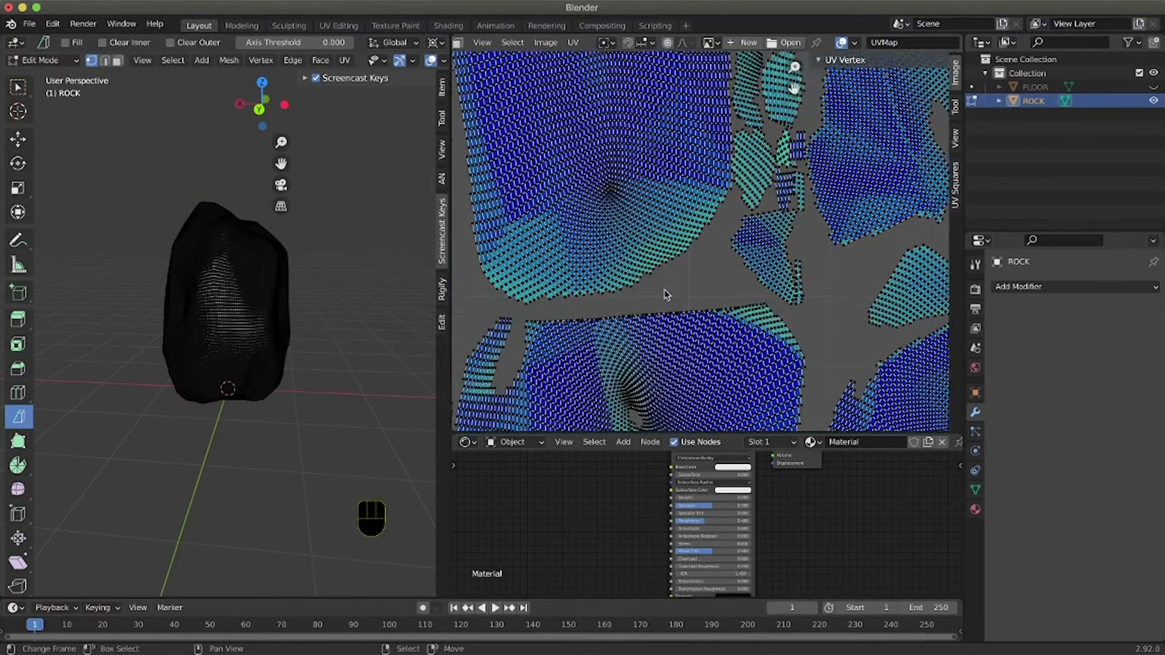
scroll(709, 306, left, 10)
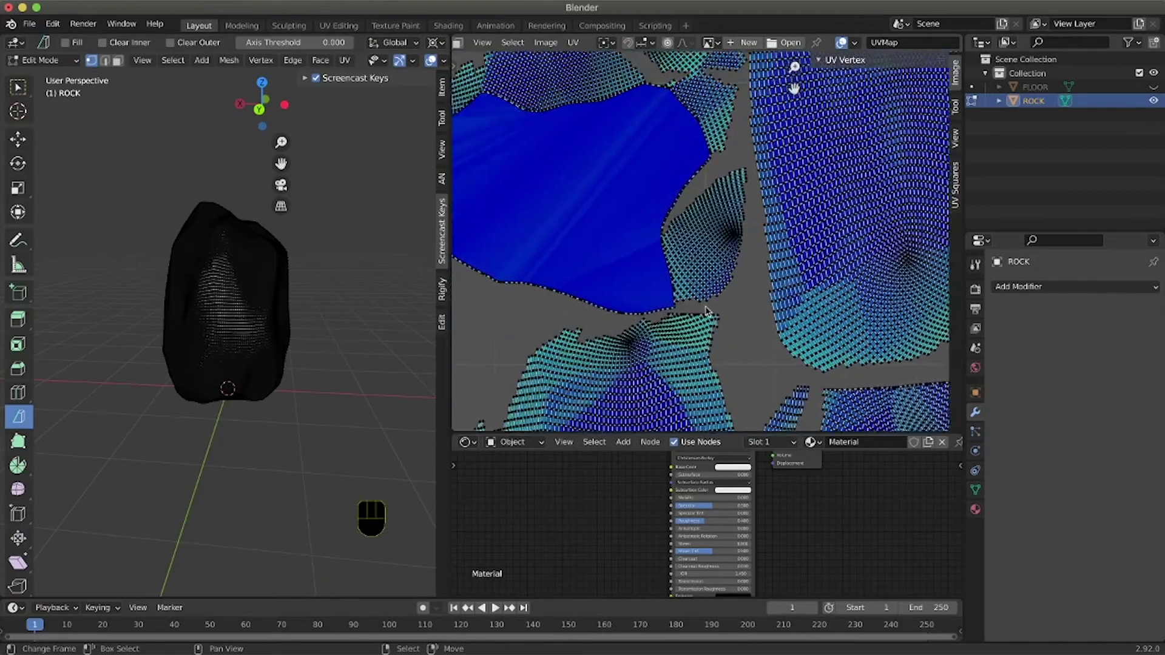
scroll(706, 308, up, 6)
scroll(707, 312, right, 10)
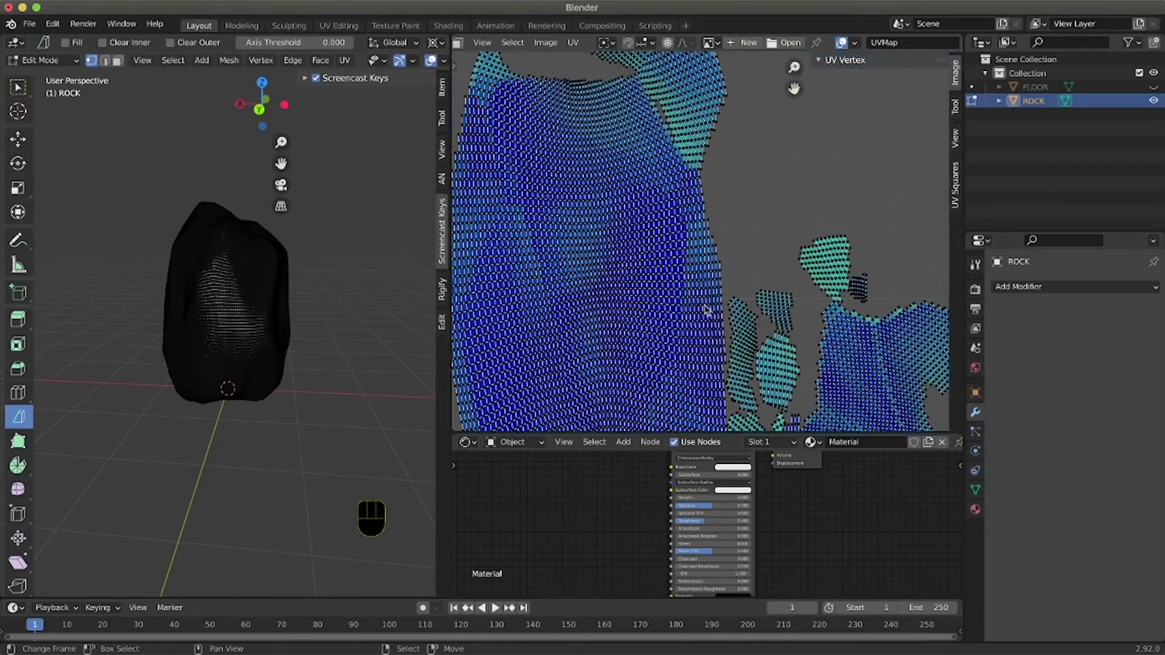
scroll(705, 311, up, 6)
scroll(711, 309, up, 8)
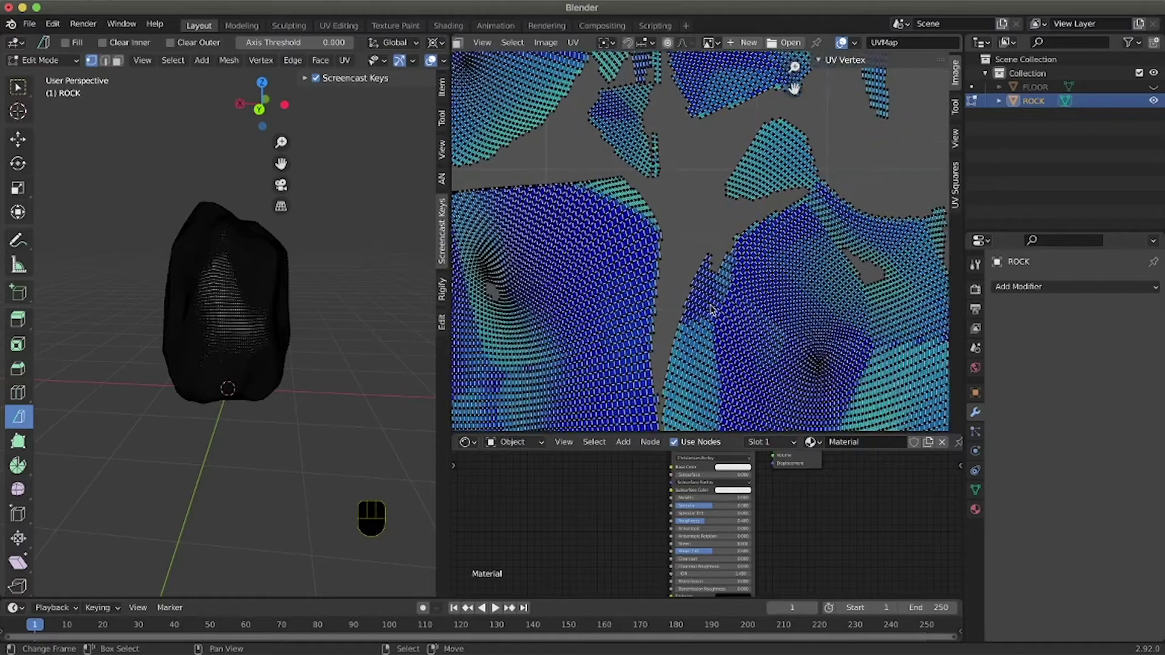
scroll(713, 310, down, 5)
scroll(711, 311, left, 10)
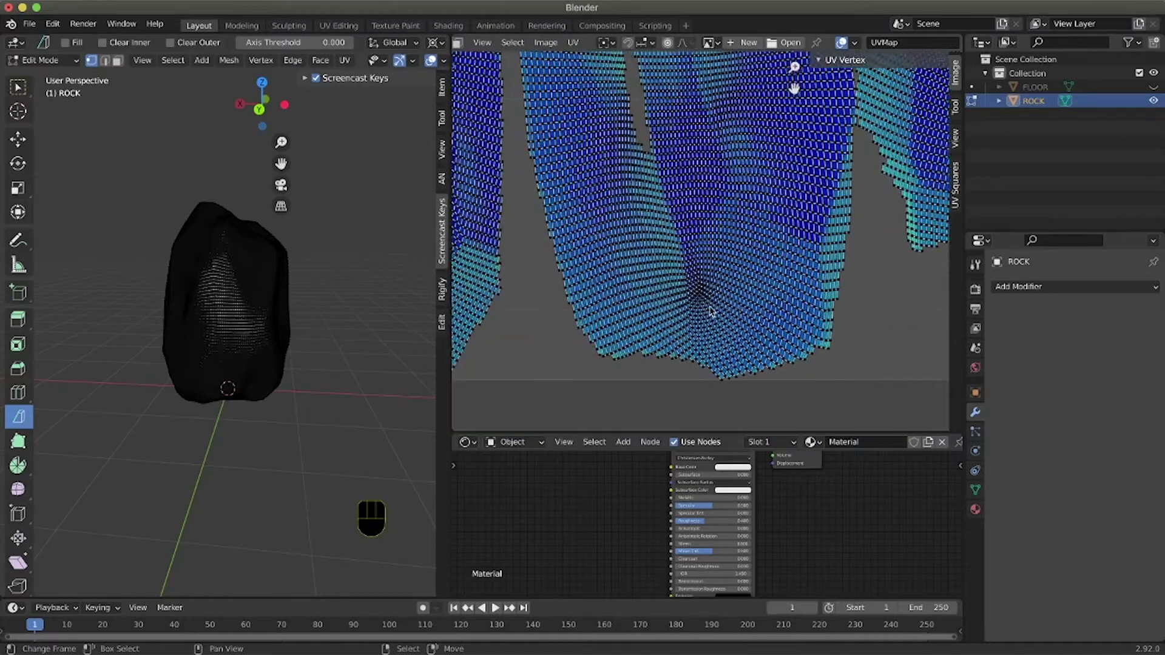
scroll(708, 313, up, 5)
scroll(707, 311, down, 5)
ctrl+scroll(709, 306, down, 10)
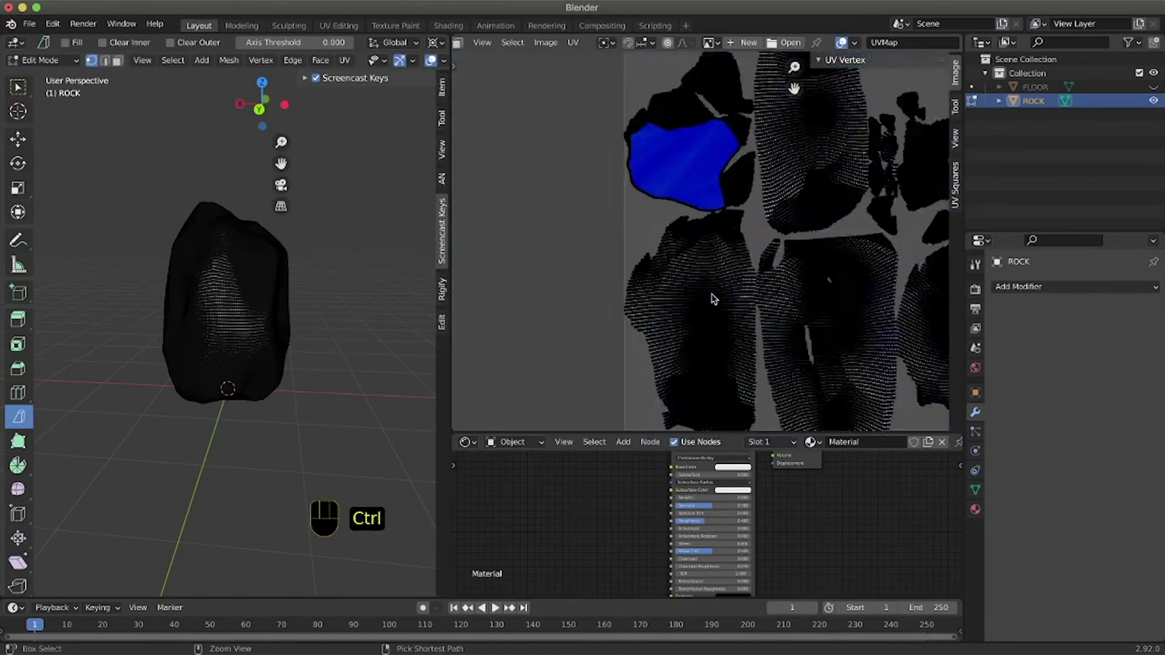
scroll(713, 301, right, 1)
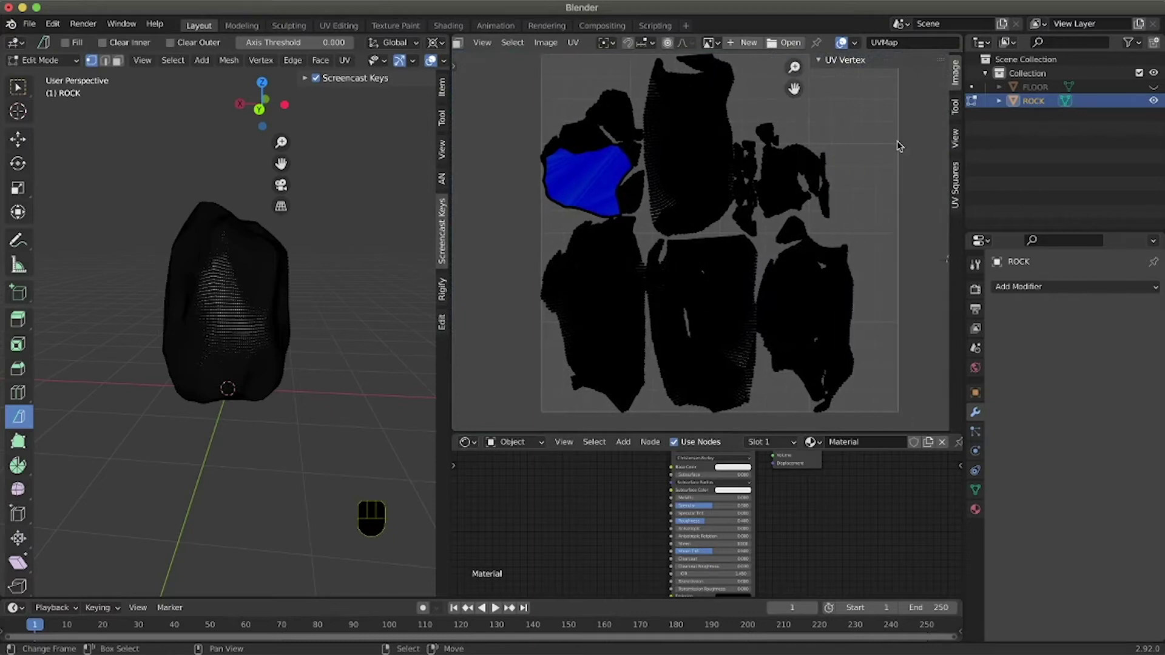
Step: Turn off Display Stretch in the UV Editor and enlarge the Shader Editor upward
click(855, 43)
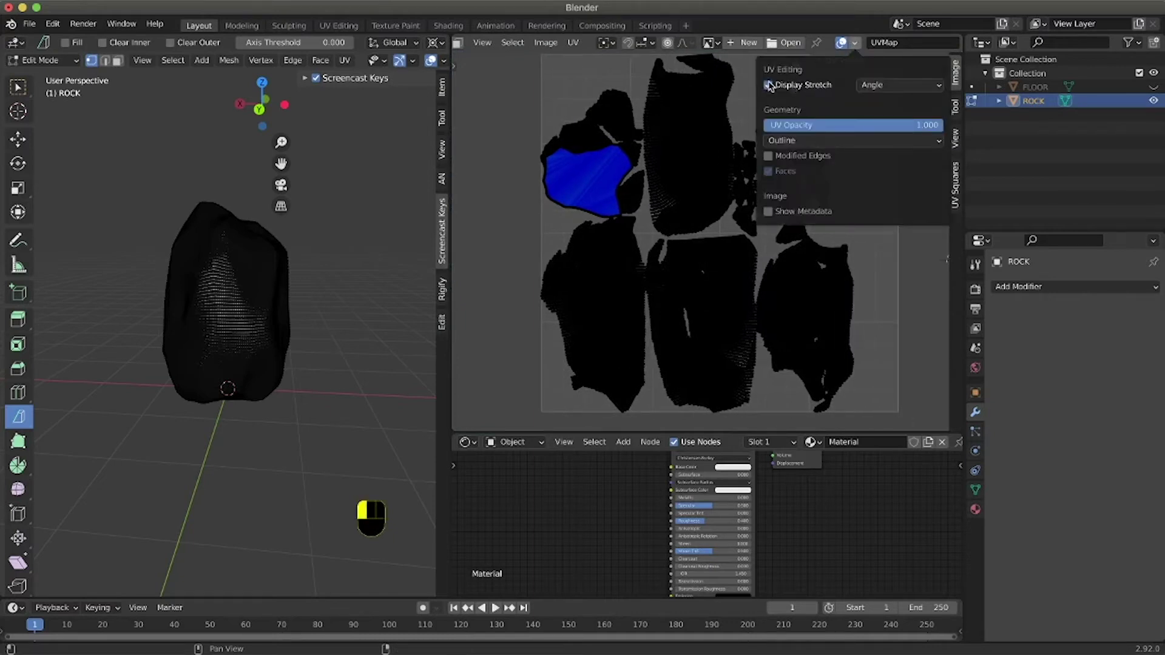
click(769, 85)
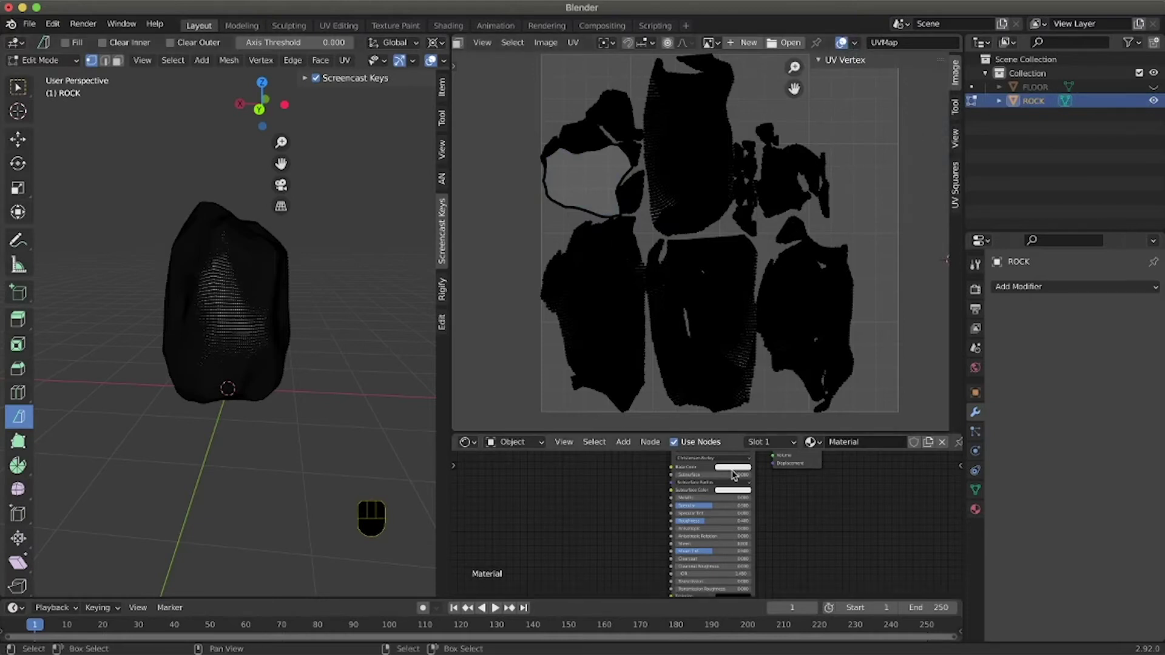
drag(692, 433, 693, 280)
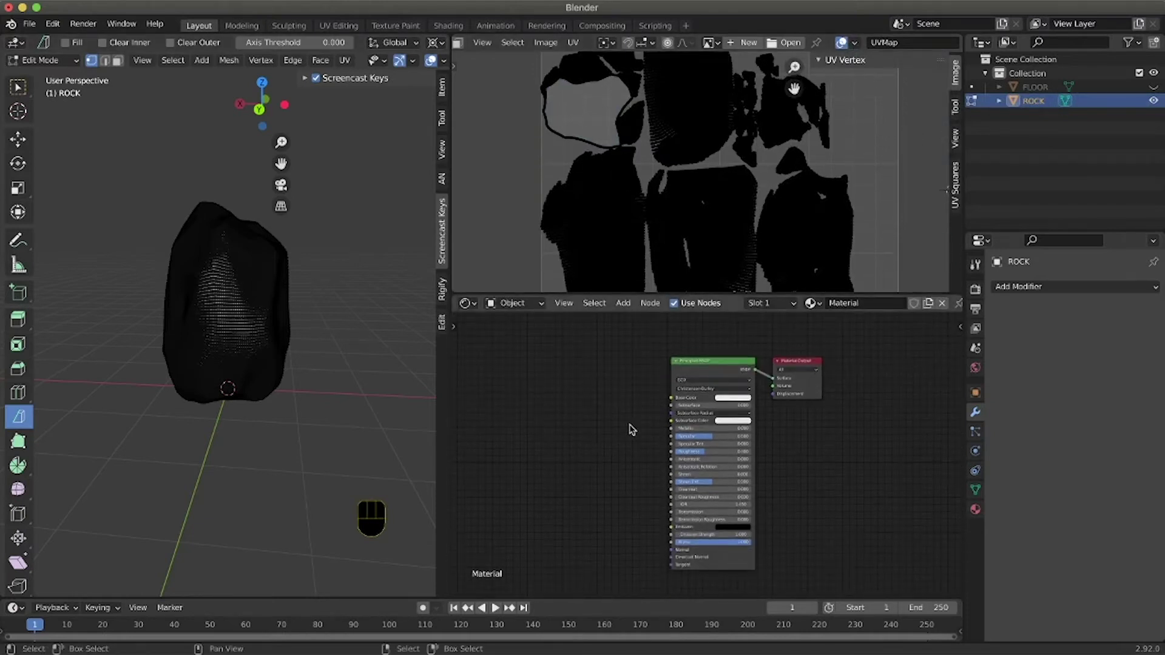
middle_drag(631, 429, 583, 413)
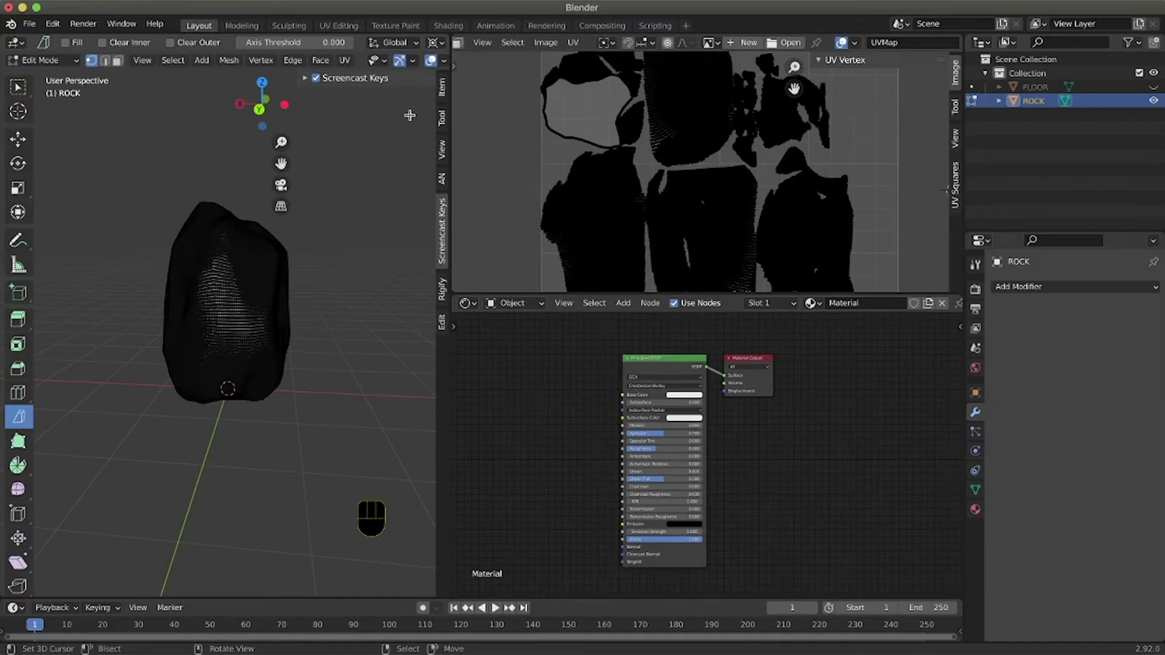
Step: Return the rock to Object Mode and add rock_wall_02_diff_1k.jpg from the texture folder as an image texture node beside the Principled BSDF
key(Tab)
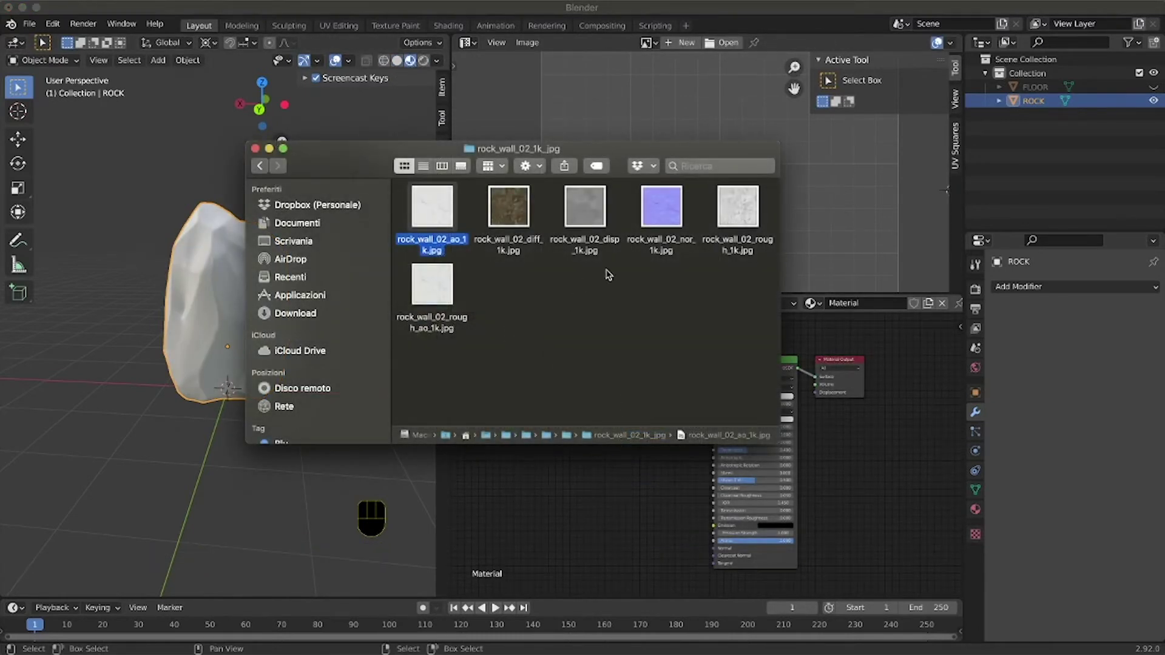
drag(554, 157, 307, 20)
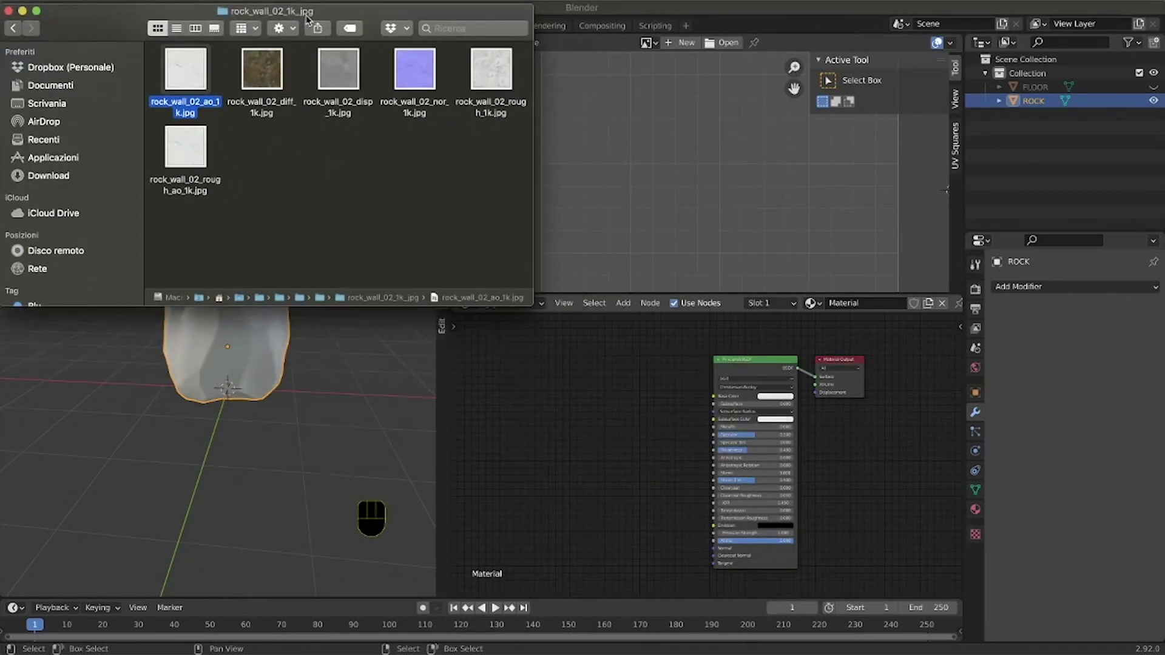
click(381, 223)
drag(273, 73, 538, 337)
click(573, 364)
scroll(641, 365, up, 3)
scroll(641, 365, left, 2)
click(587, 414)
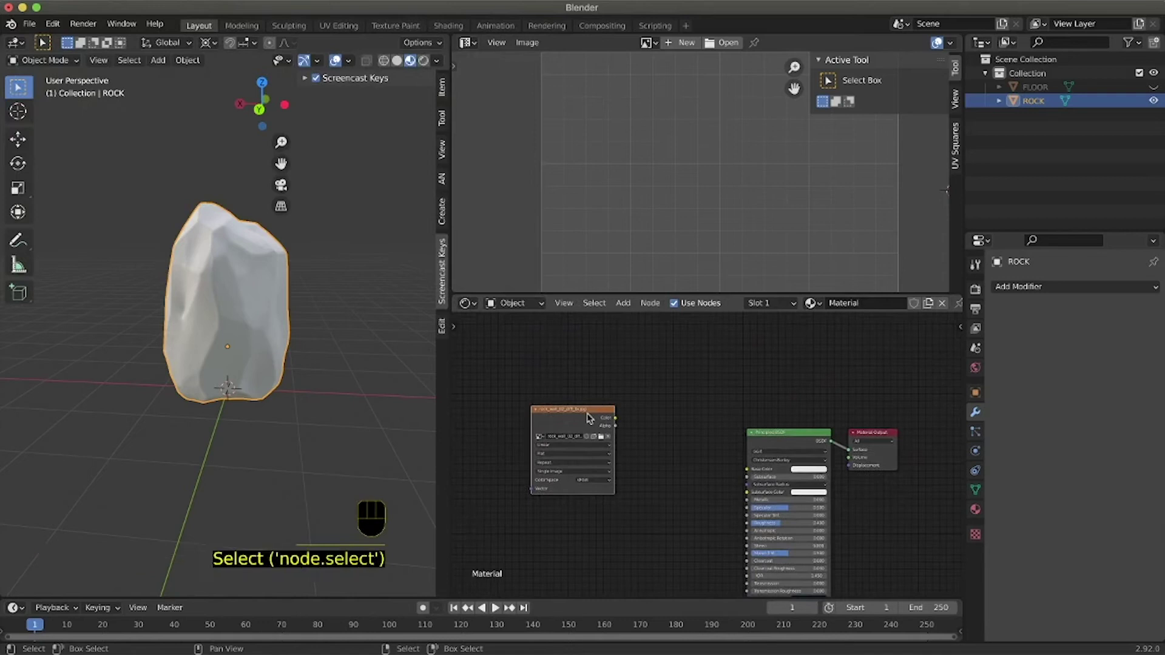
click(624, 396)
scroll(606, 396, left, 2)
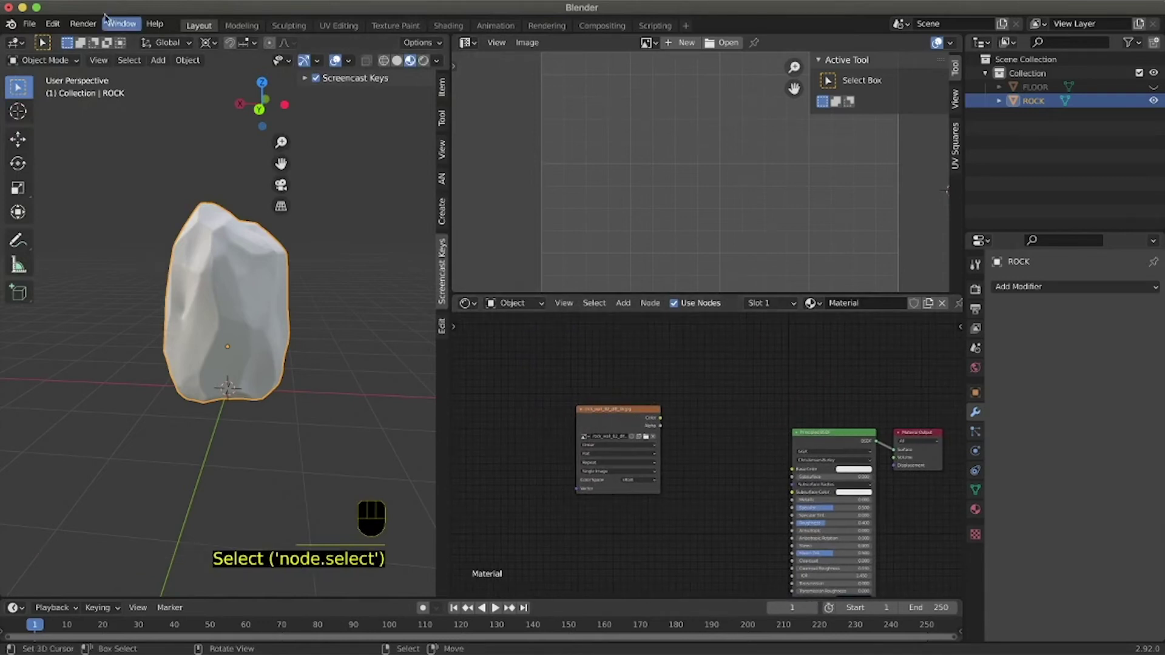
Step: Search the add-ons in the preferences for "node w" to check whether Node Wrangler is enabled
click(53, 23)
click(114, 240)
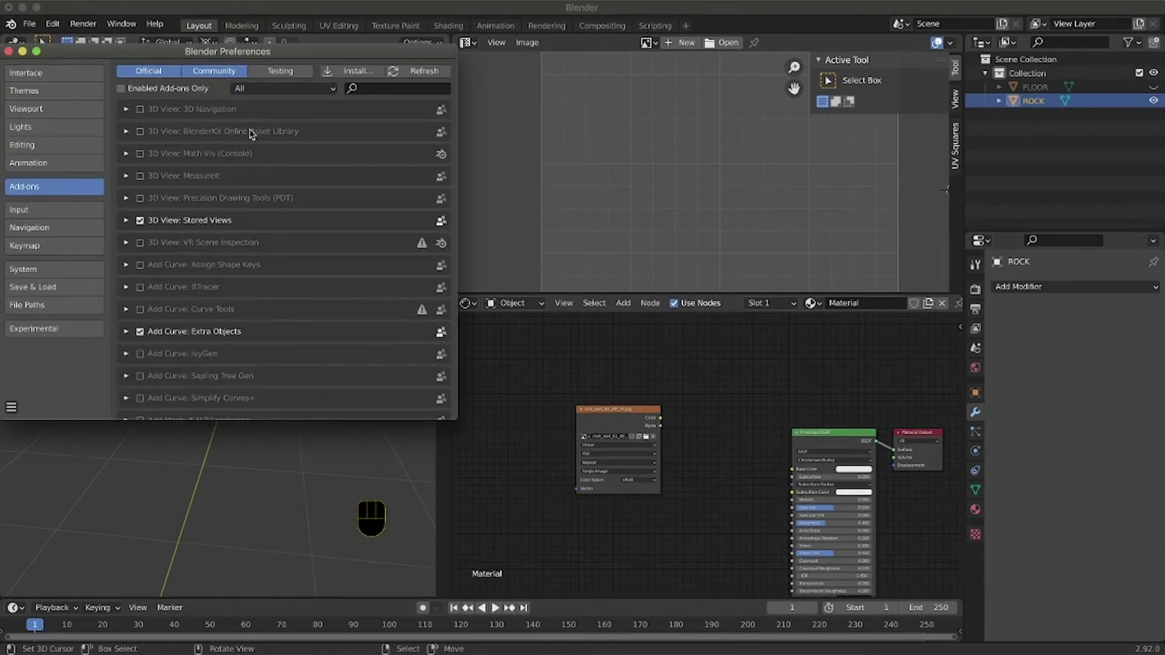
click(410, 91)
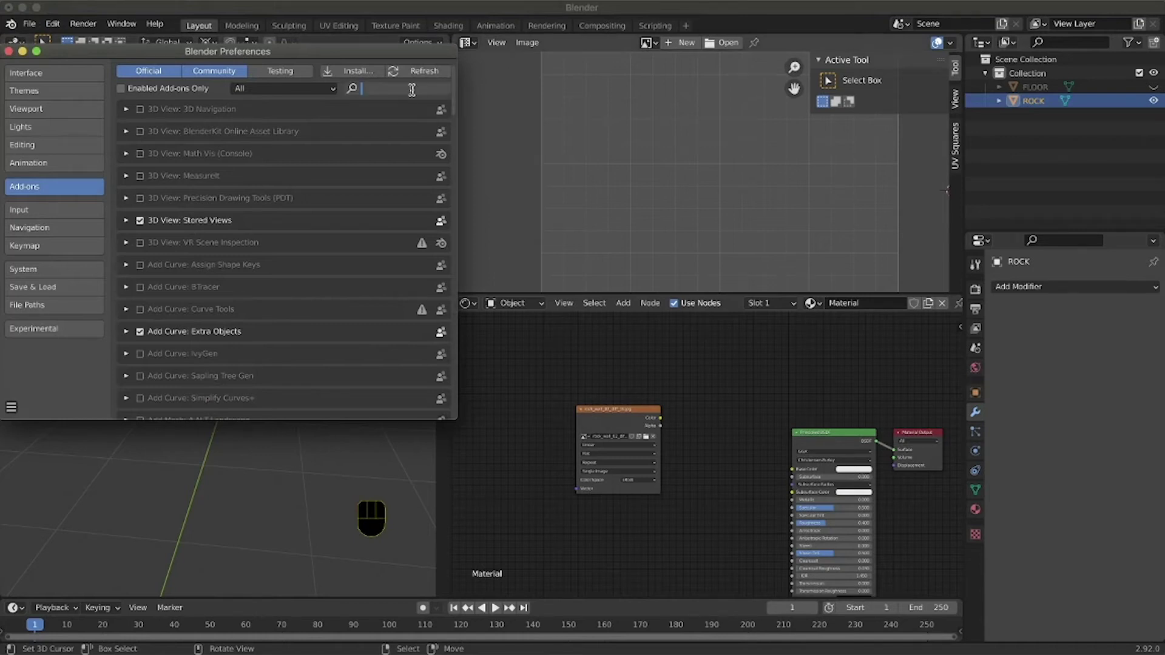
text(node w)
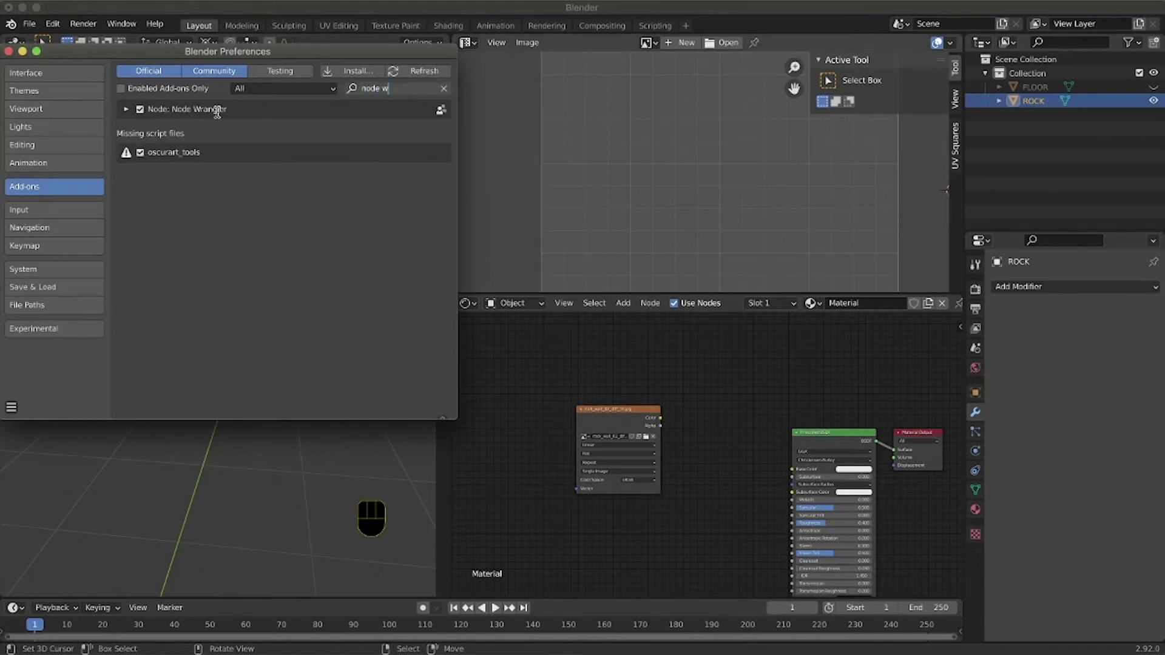
drag(114, 51, 261, 66)
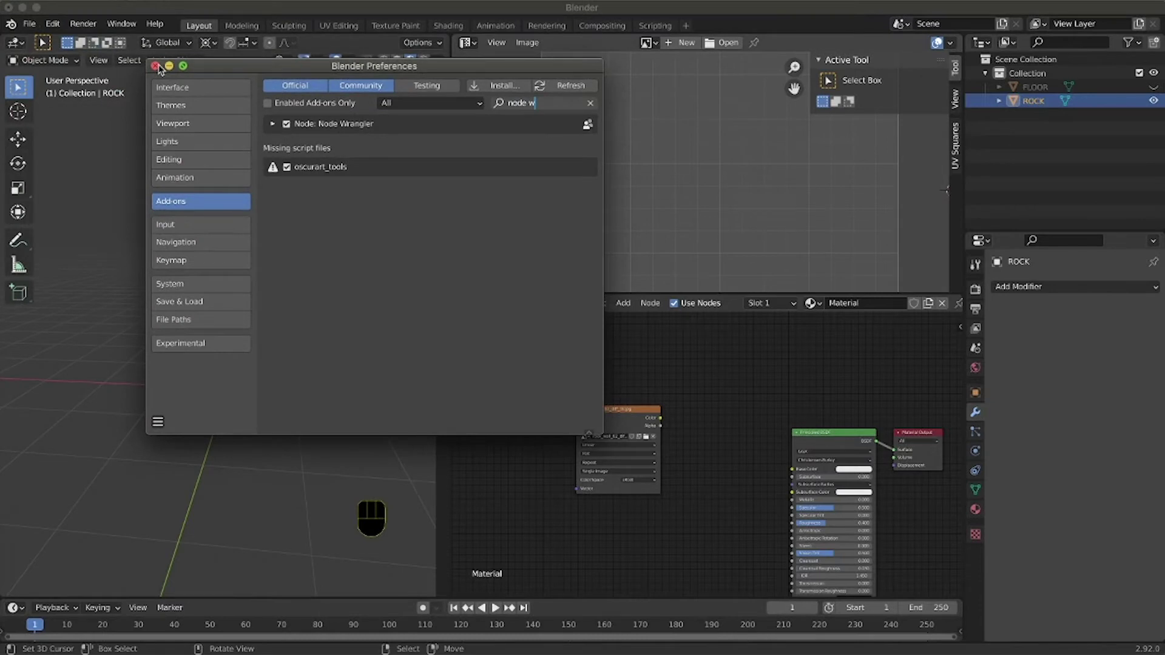
Step: Close the preferences and add Mapping and Texture Coordinate nodes to the diffuse image texture with Node Wrangler's Texture Setup
click(156, 66)
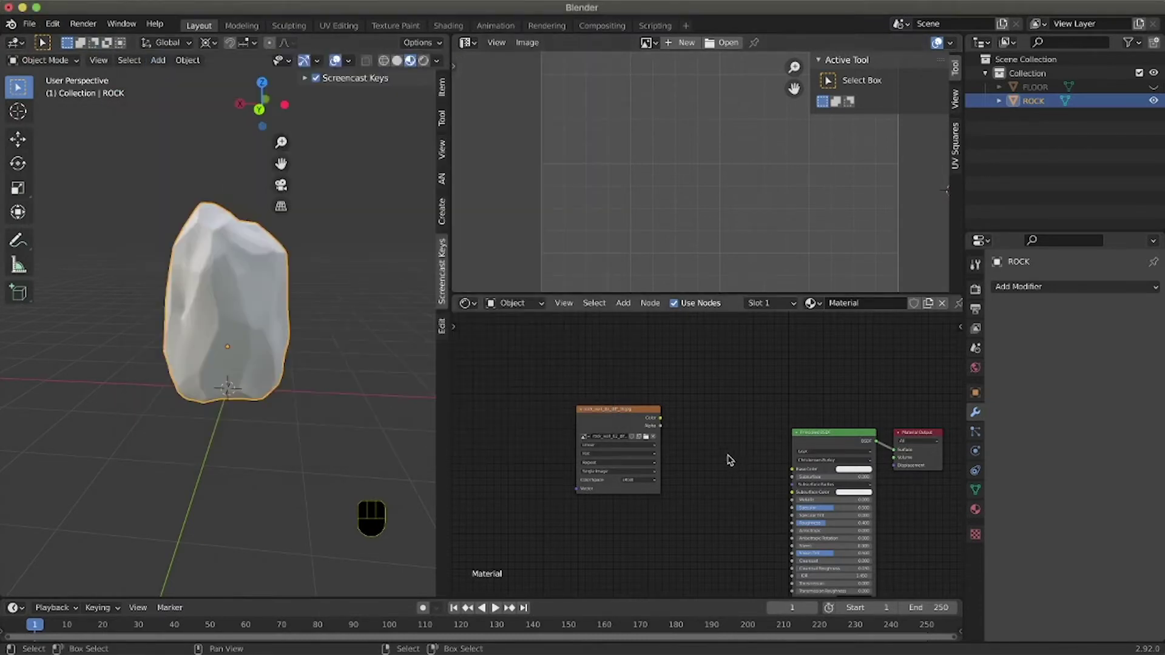
scroll(704, 437, down, 2)
click(659, 400)
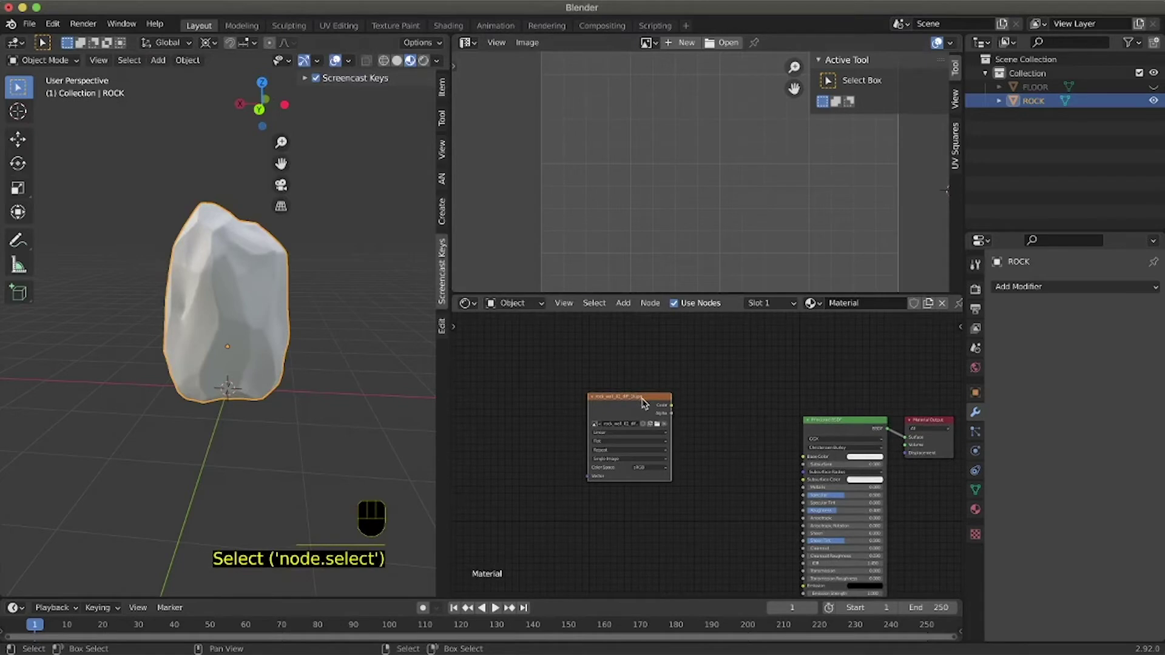
key(ctrl+t)
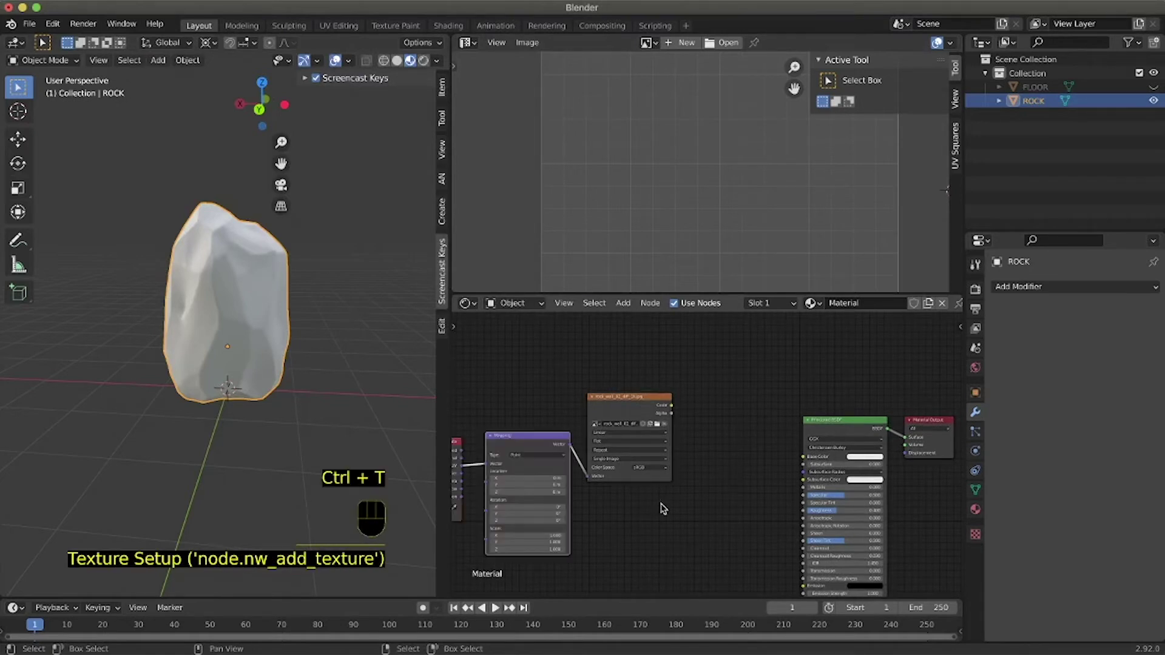
scroll(658, 507, left, 5)
drag(578, 411, 526, 402)
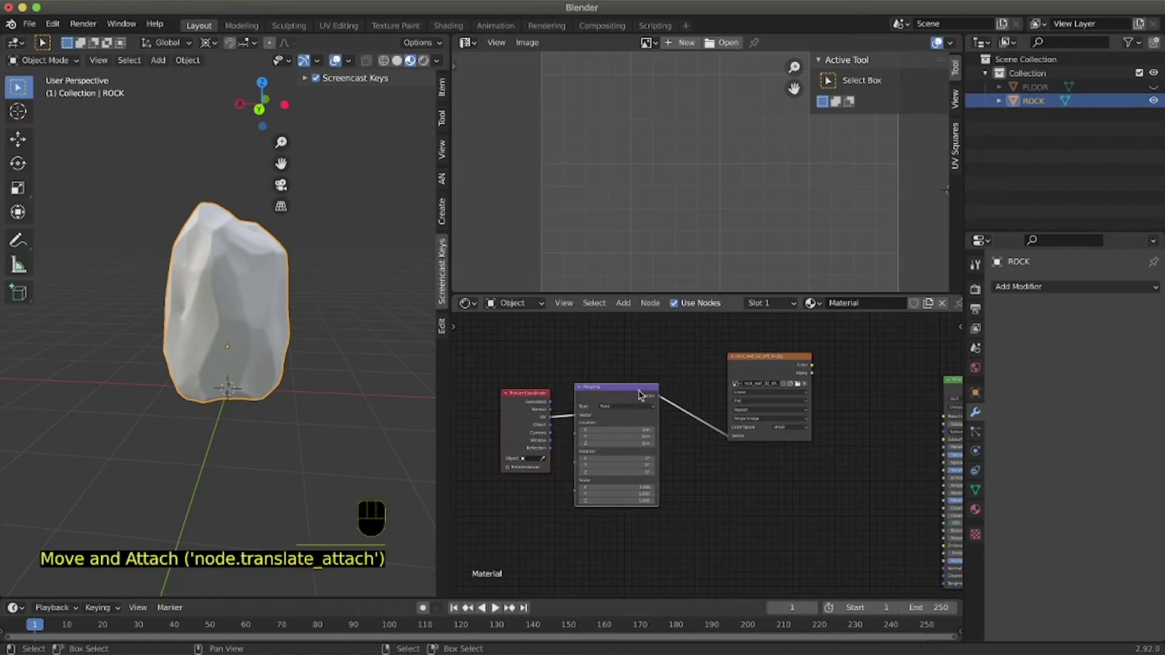
Step: Link the diffuse texture's Color to the Principled BSDF's Base Color and move the Texture Coordinate node farther from the Mapping node
scroll(807, 544, right, 5)
scroll(799, 537, left, 3)
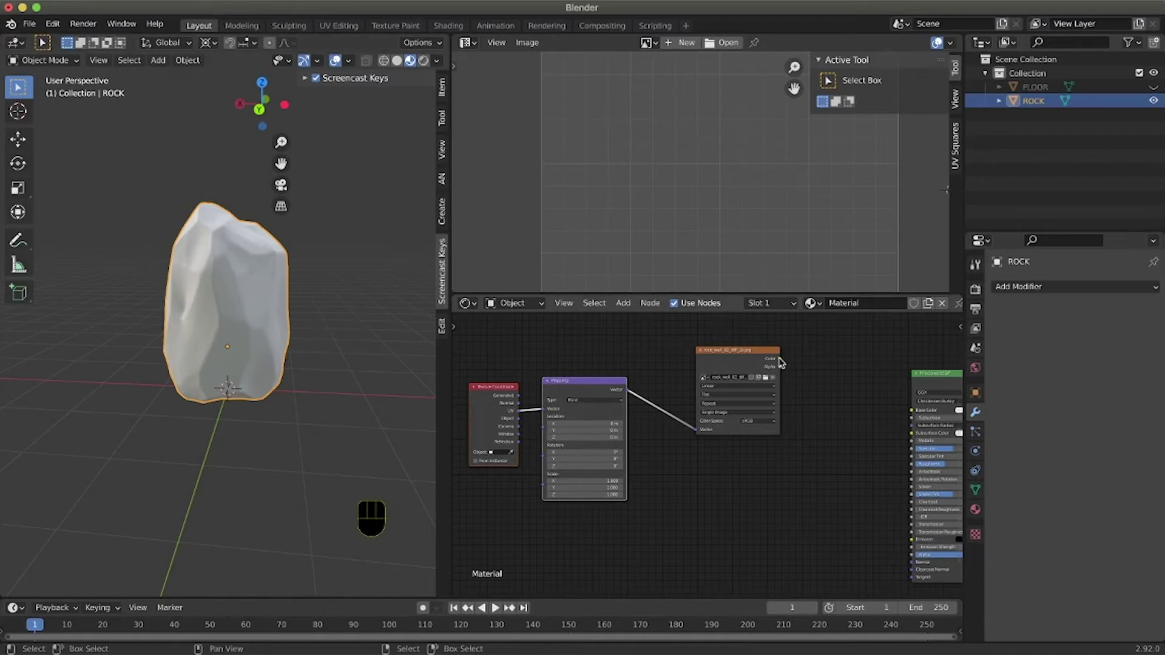
drag(781, 360, 915, 411)
scroll(668, 491, up, 1)
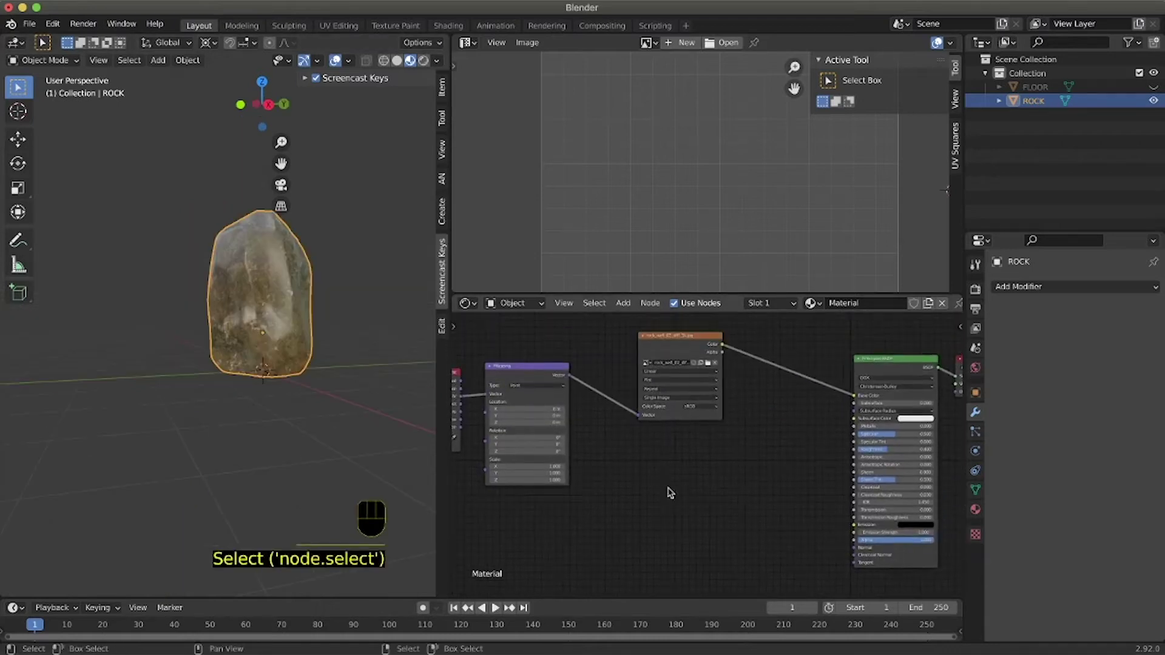
scroll(668, 492, left, 6)
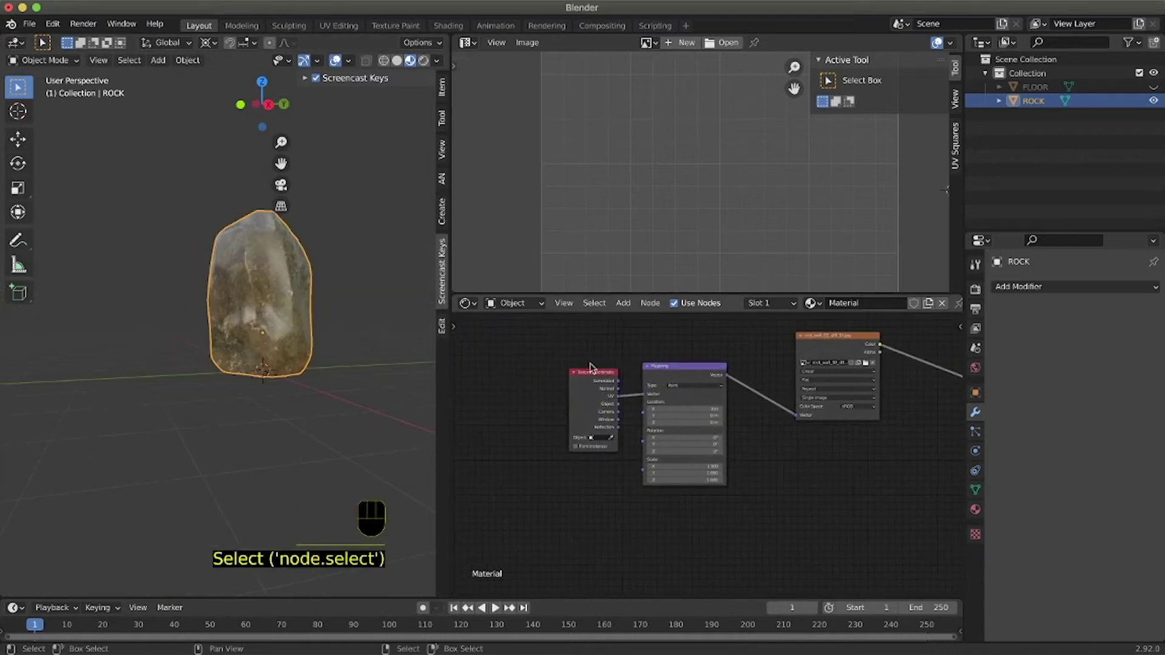
drag(577, 377, 463, 335)
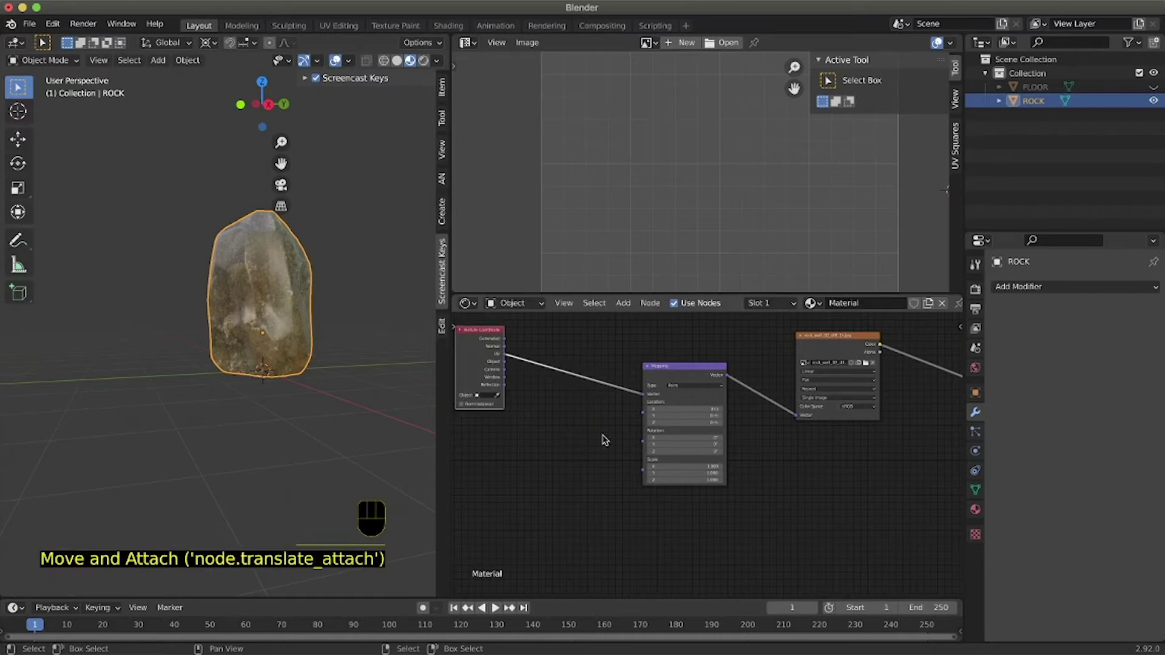
Step: Add rock_wall_02_rough_1k.jpg from the texture folder in Finder as an image texture node below the diffuse texture
scroll(794, 521, right, 6)
scroll(794, 520, down, 1)
click(753, 522)
key(shift+a)
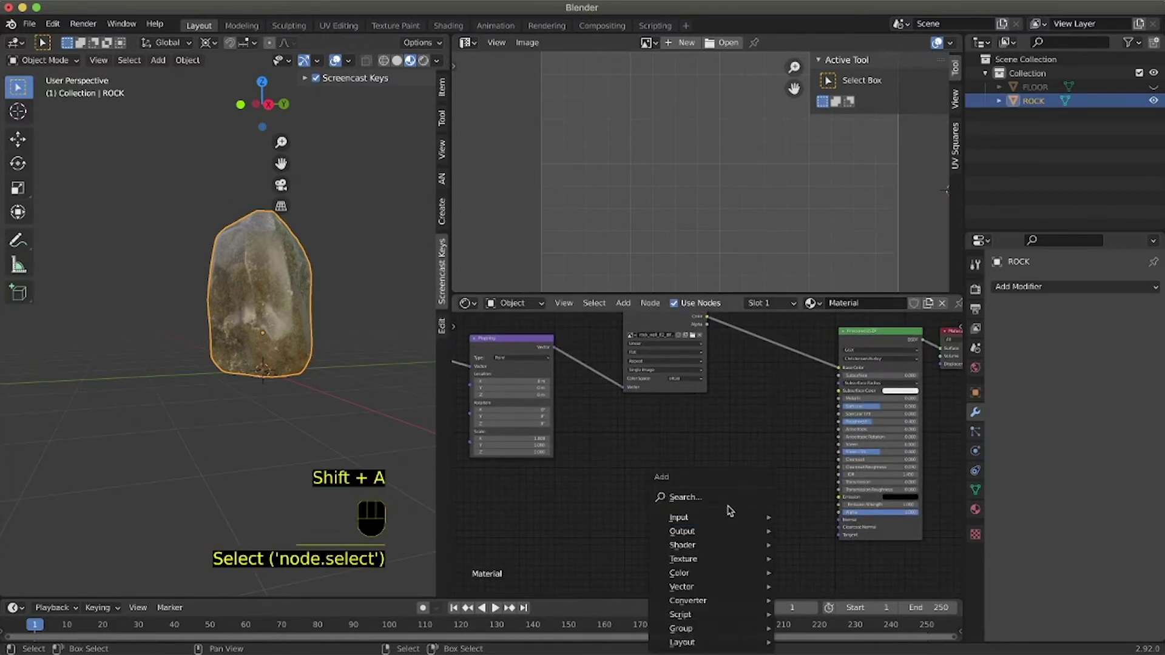
key(super+Tab)
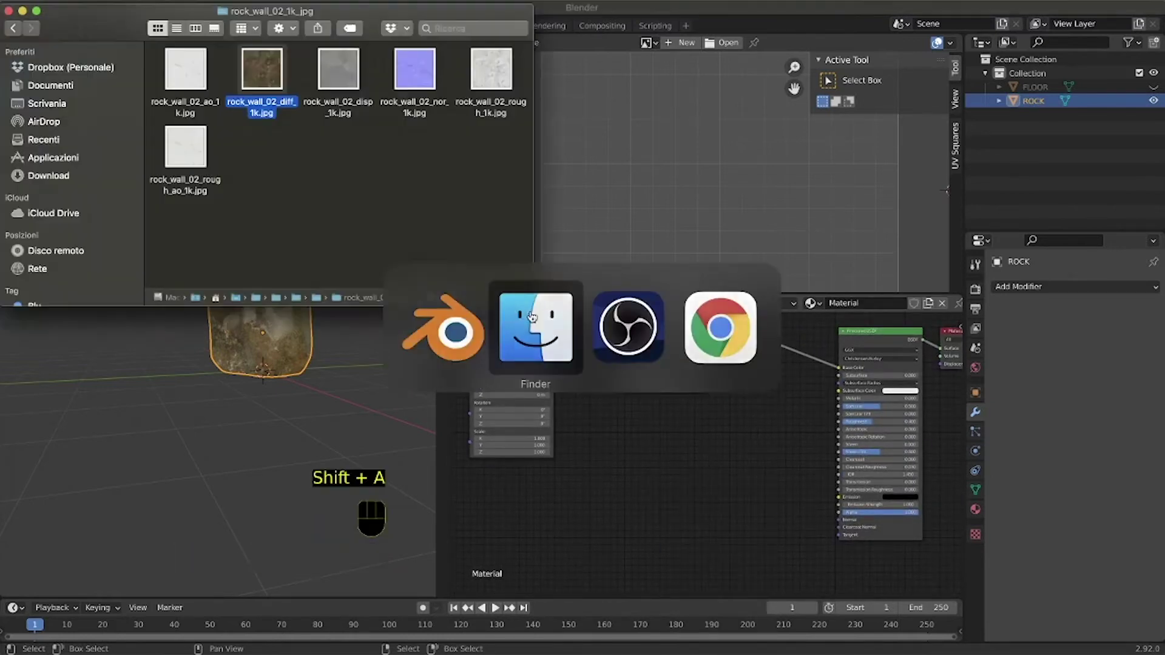
click(320, 195)
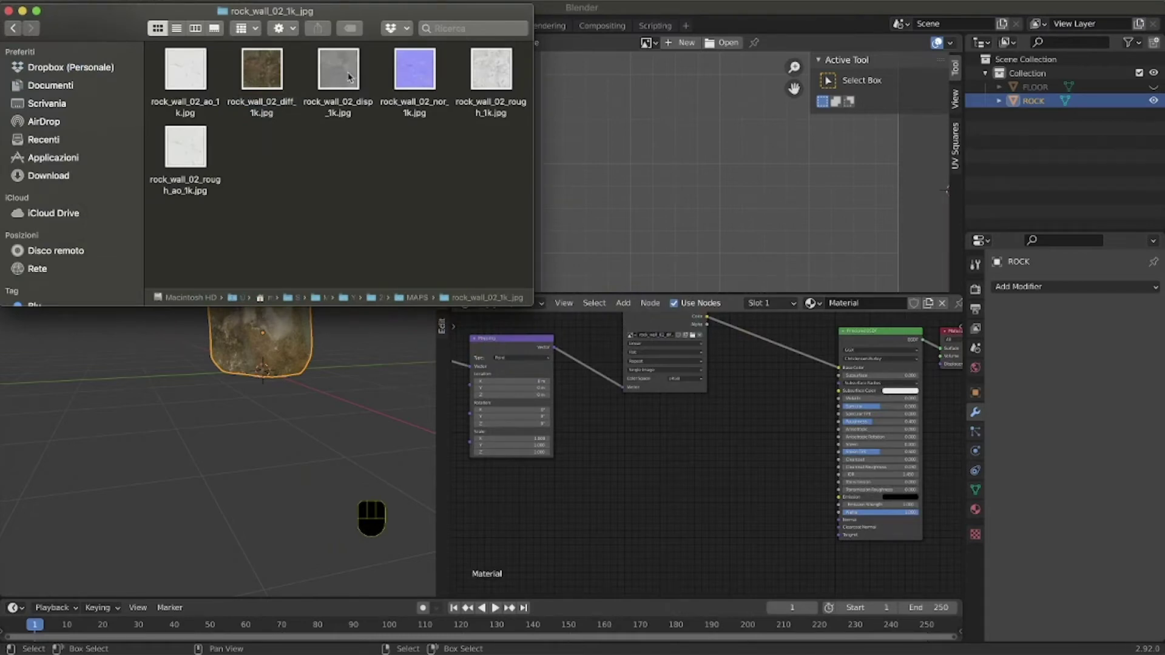
drag(483, 76, 681, 414)
click(729, 449)
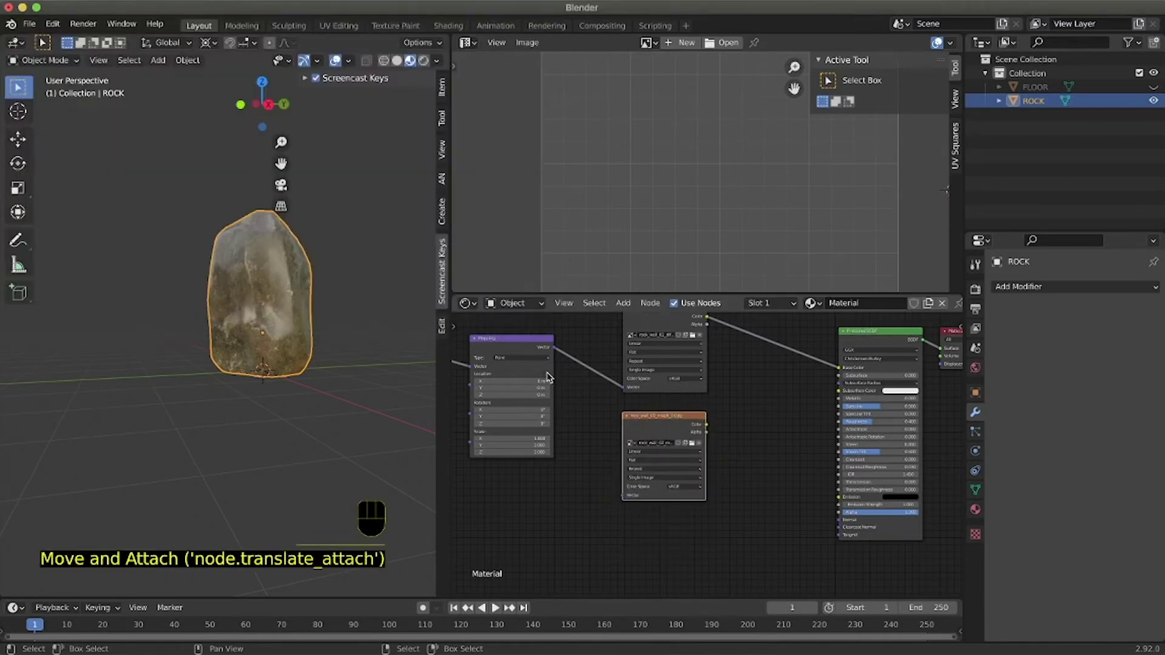
Step: Link the Mapping node's Vector to the roughness texture and that texture's Color to the Principled BSDF's Roughness
alt+right_drag(536, 341, 644, 485)
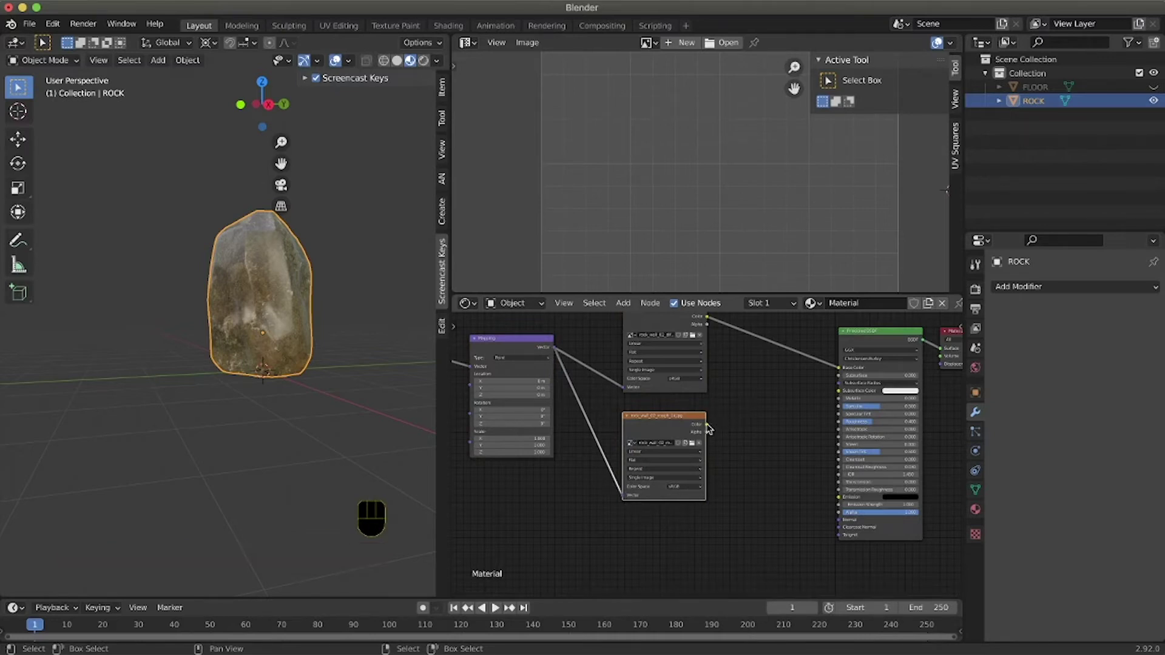
drag(707, 426, 847, 427)
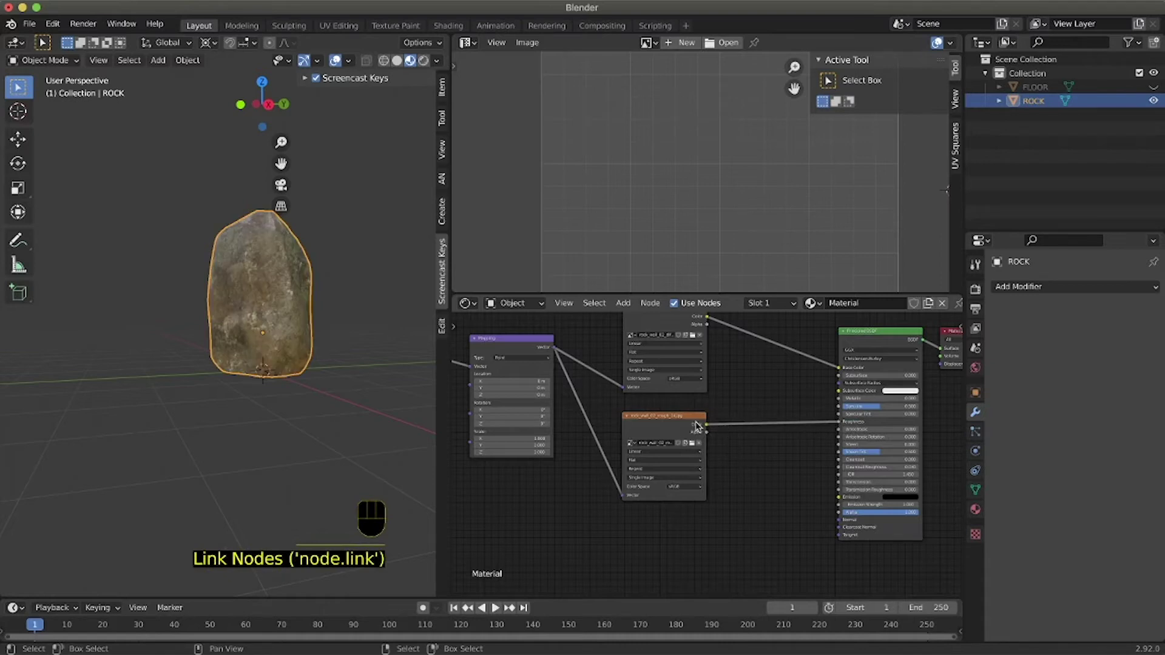
drag(679, 417, 677, 430)
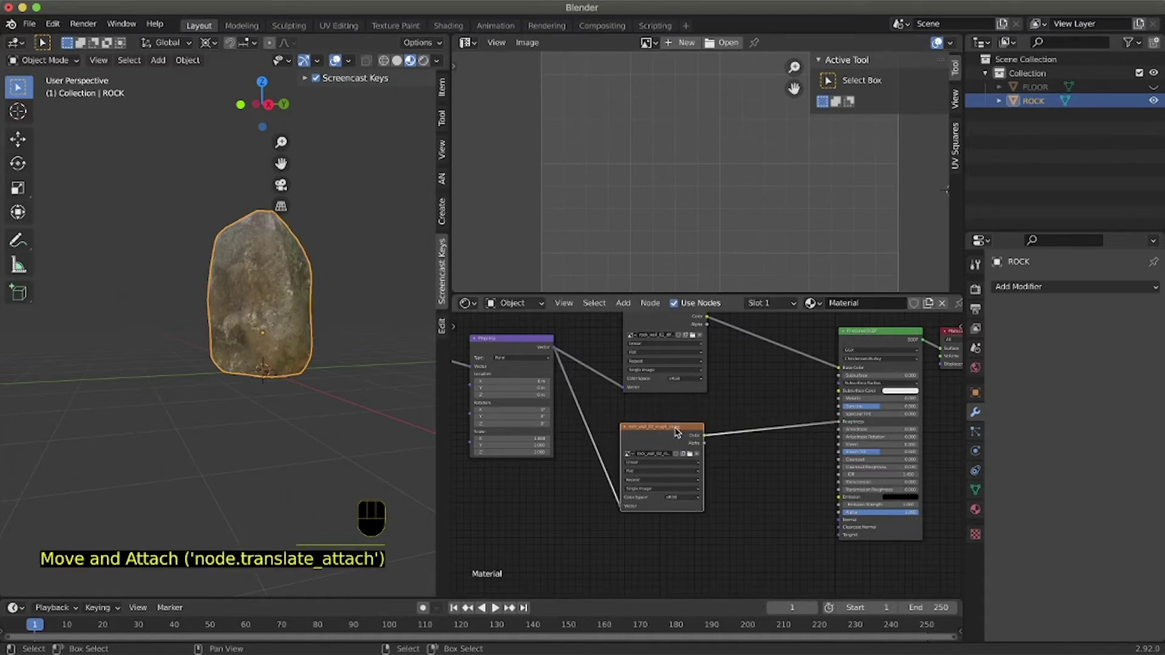
Step: Preview the roughness texture on the rock with the Emission Viewer and spread out the Material Output and Principled BSDF nodes
ctrl+shift+click(678, 432)
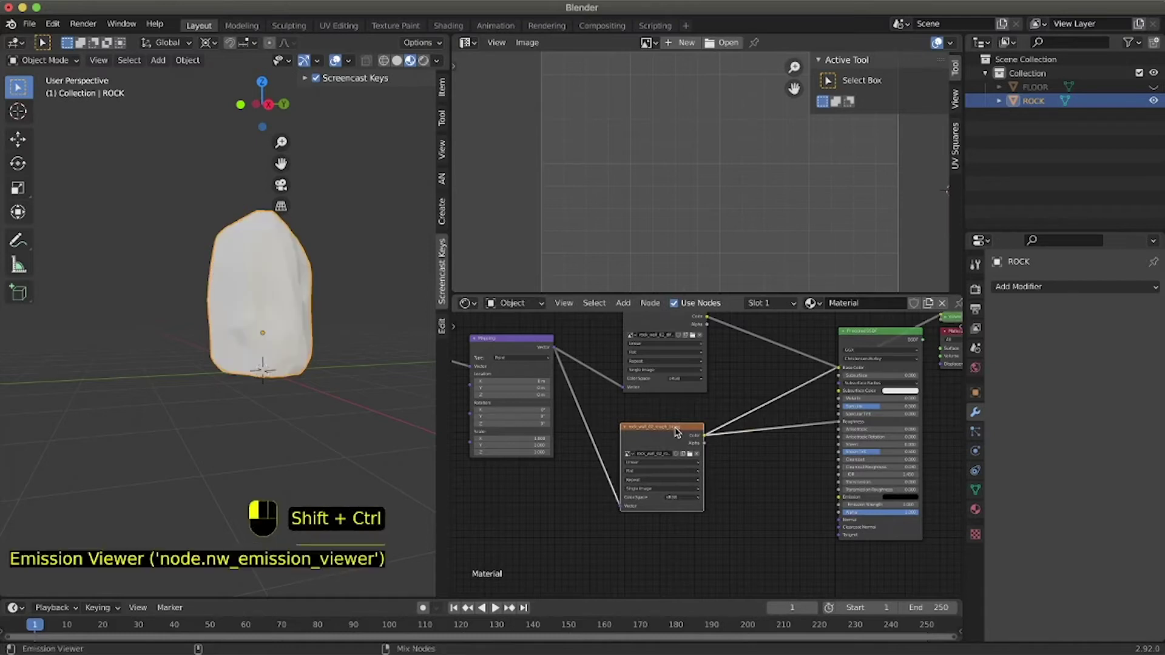
scroll(753, 526, right, 4)
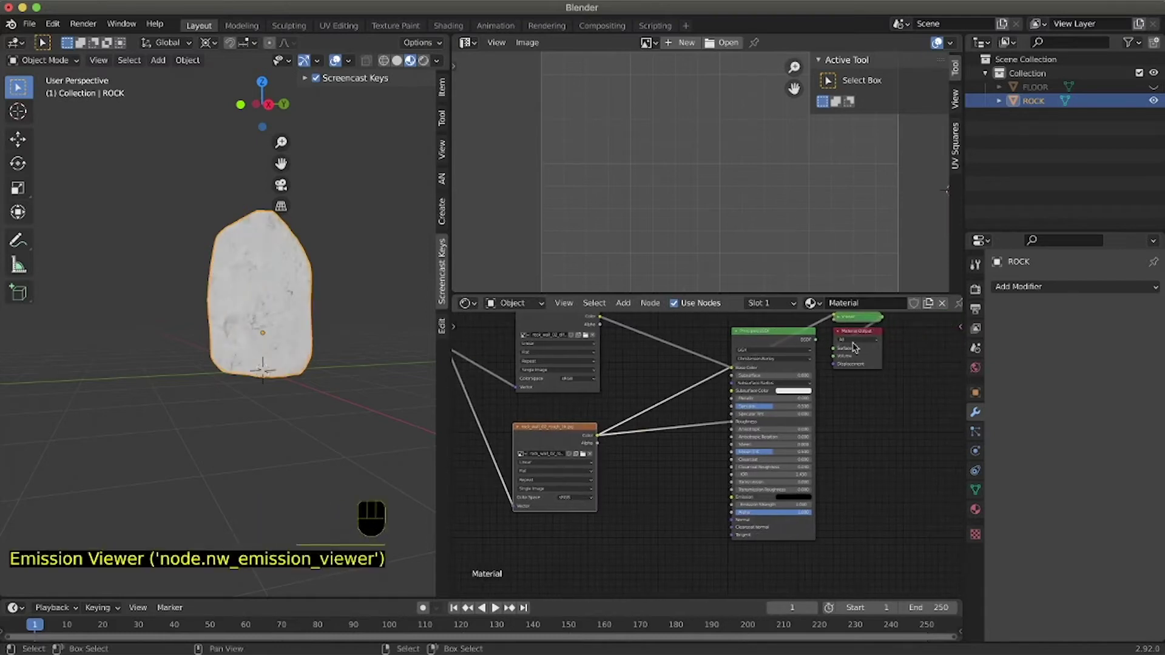
drag(862, 337, 941, 357)
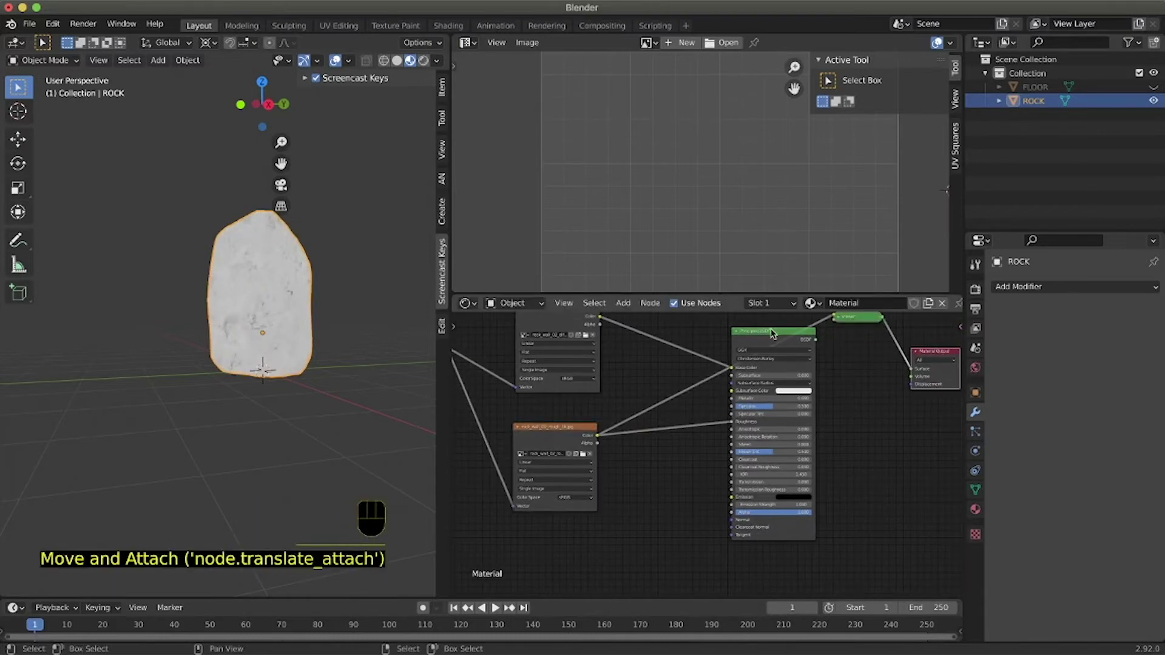
drag(770, 330, 790, 386)
scroll(848, 364, up, 2)
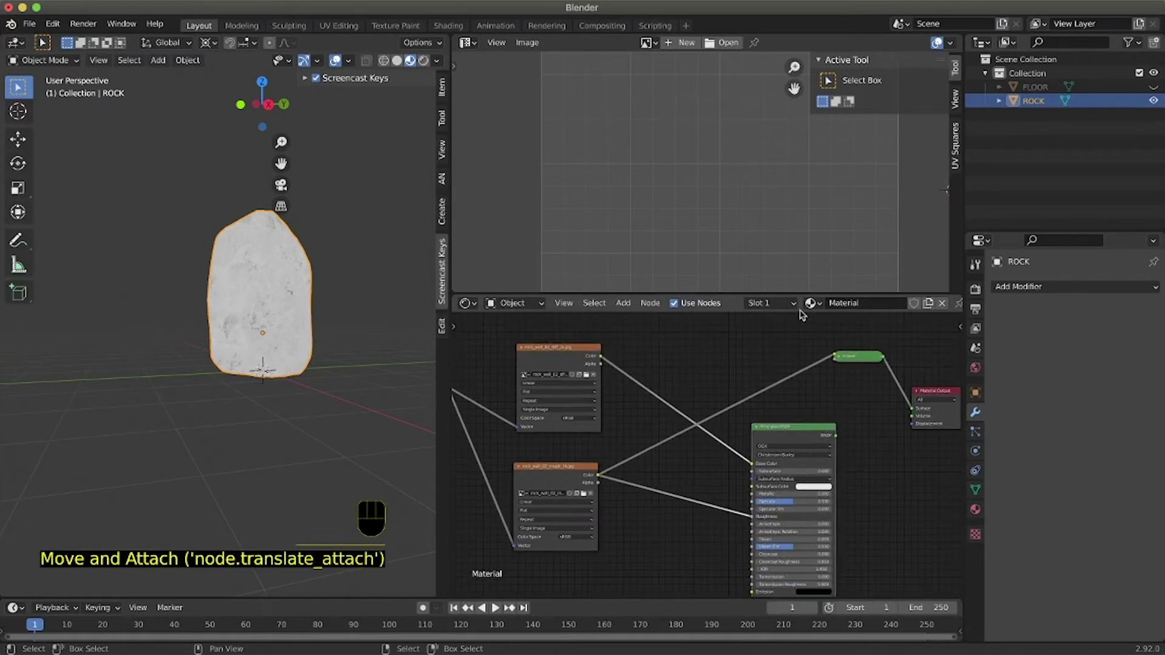
Step: Enlarge the Shader Editor upward to show the whole node tree and nudge the Material Output node
drag(697, 295, 703, 119)
scroll(898, 495, down, 2)
scroll(898, 495, right, 2)
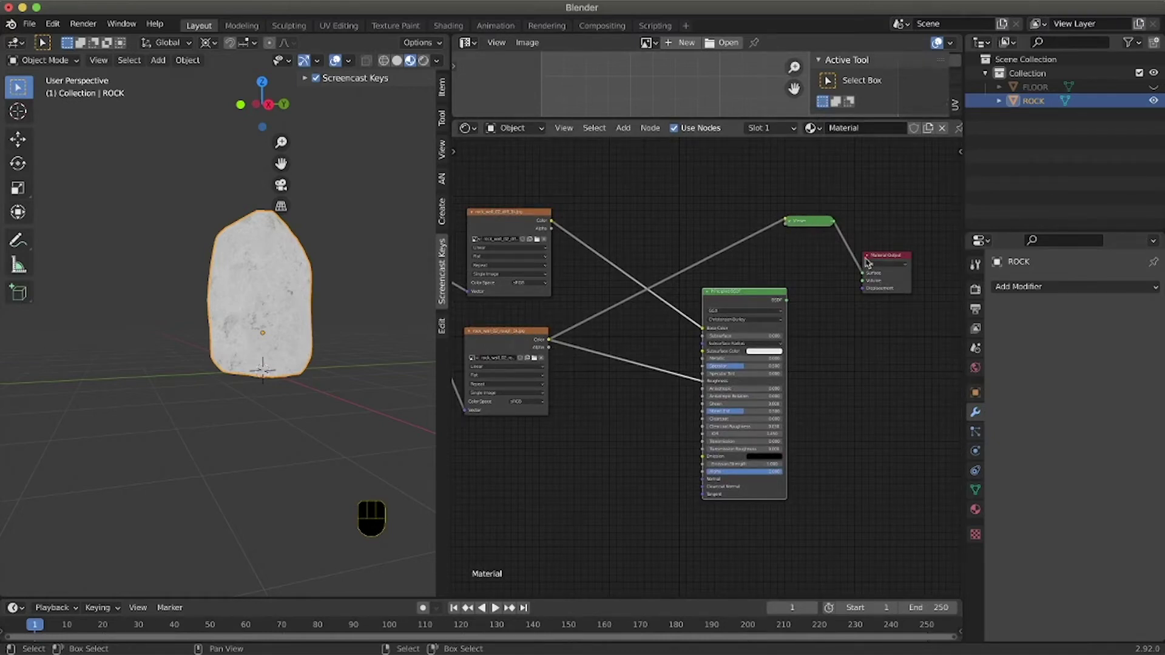
scroll(562, 390, left, 4)
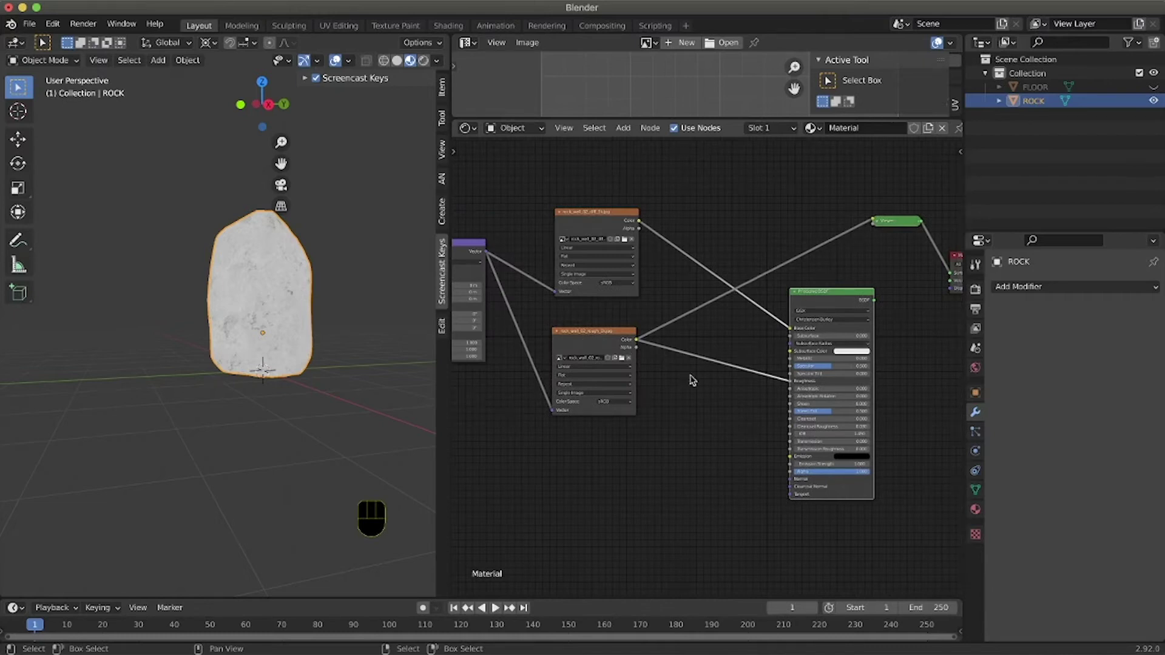
scroll(880, 328, right, 3)
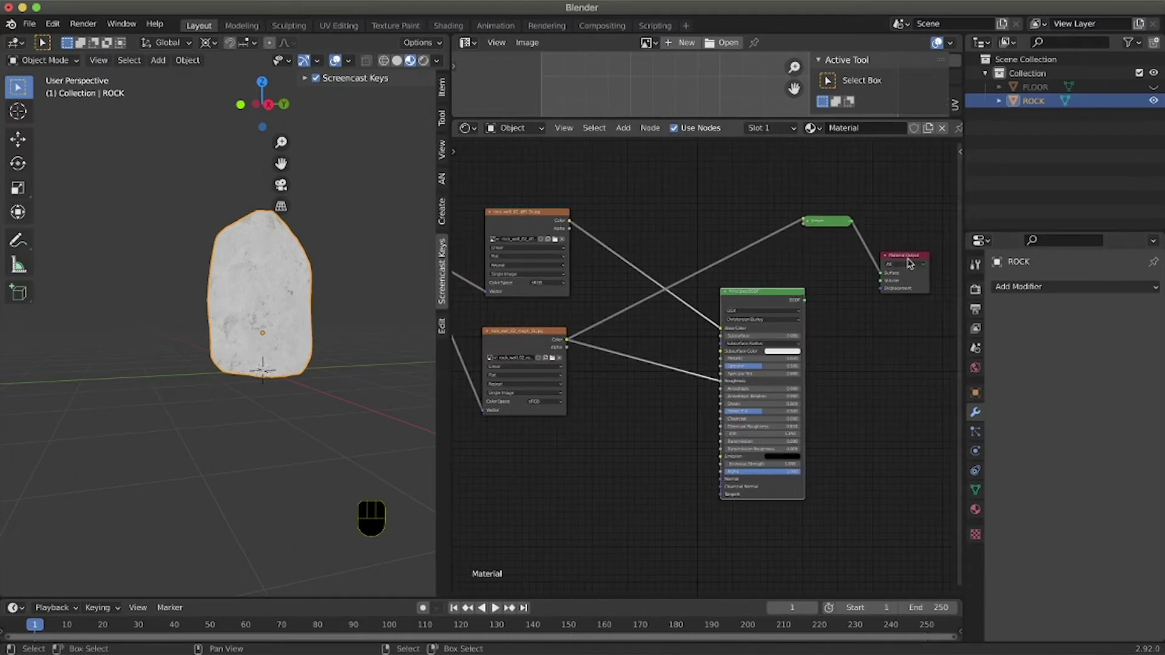
drag(907, 258, 908, 256)
Step: Set the roughness texture's Color Space to Non-Color and inspect its preview on the rock
mouse_move(242, 313)
middle_down()
mouse_move(257, 320)
mouse_move(286, 273)
mouse_move(262, 330)
mouse_move(261, 316)
middle_up()
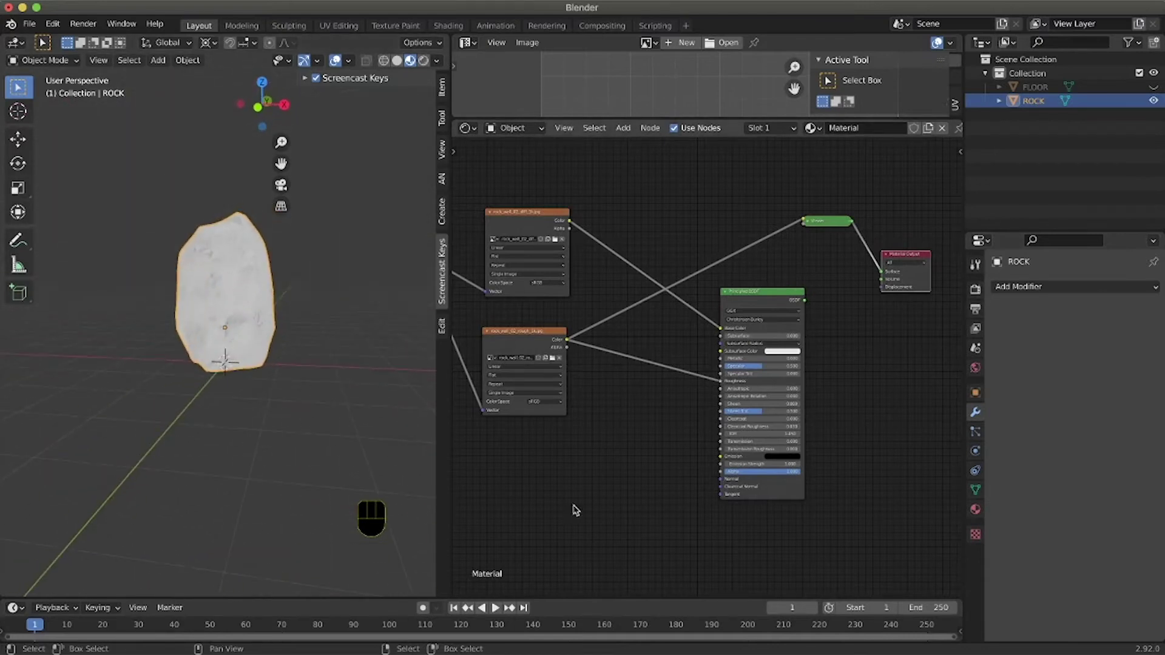
scroll(578, 502, up, 2)
ctrl+scroll(578, 506, up, 1)
scroll(577, 510, left, 2)
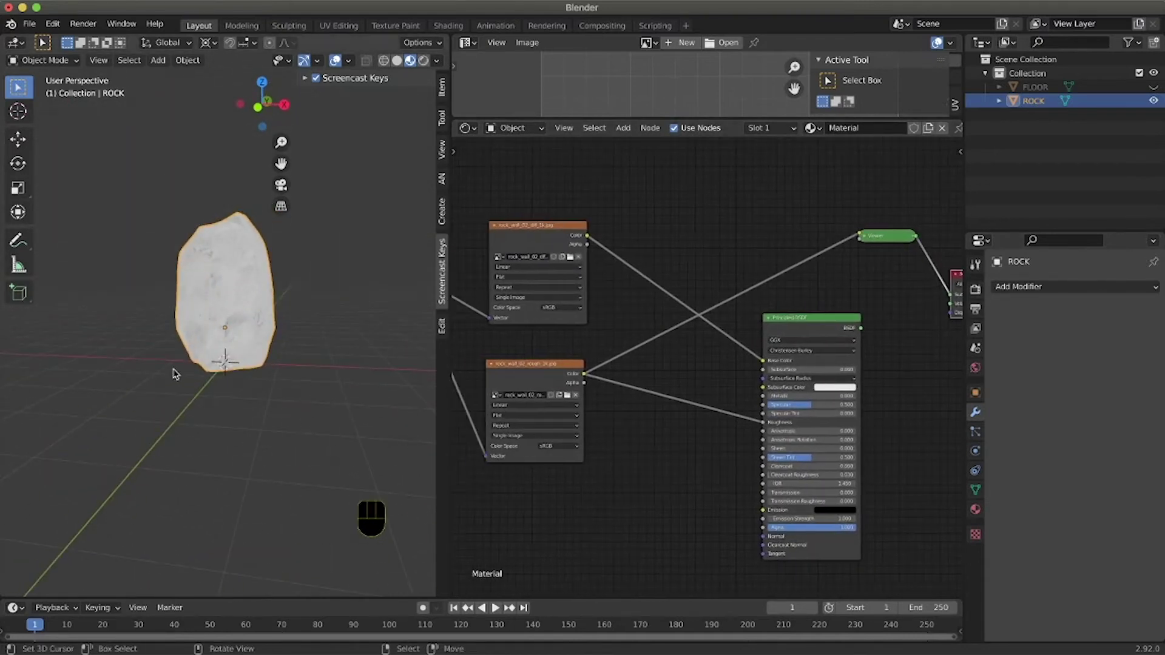
click(560, 447)
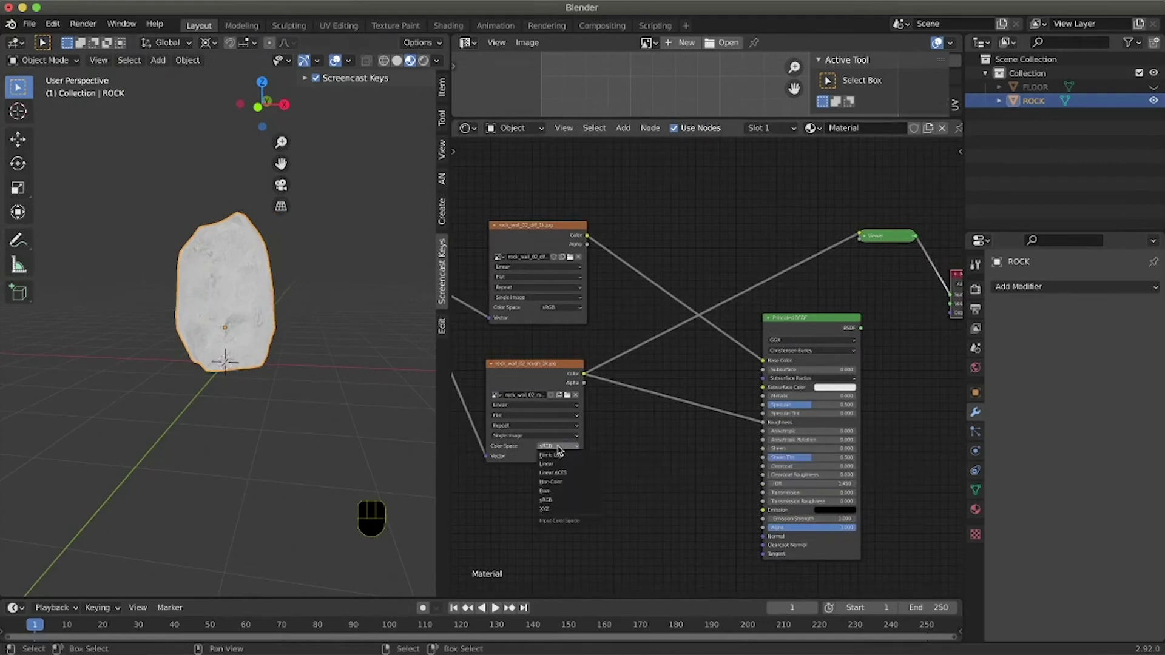
click(564, 483)
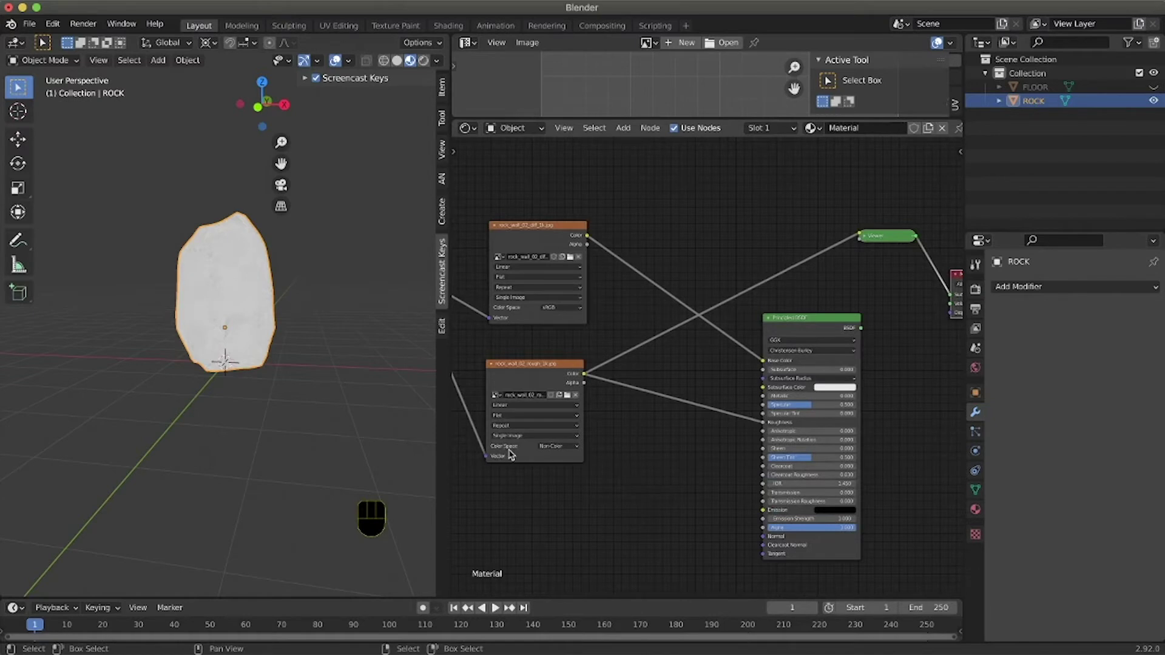
scroll(861, 341, right, 3)
scroll(303, 336, left, 5)
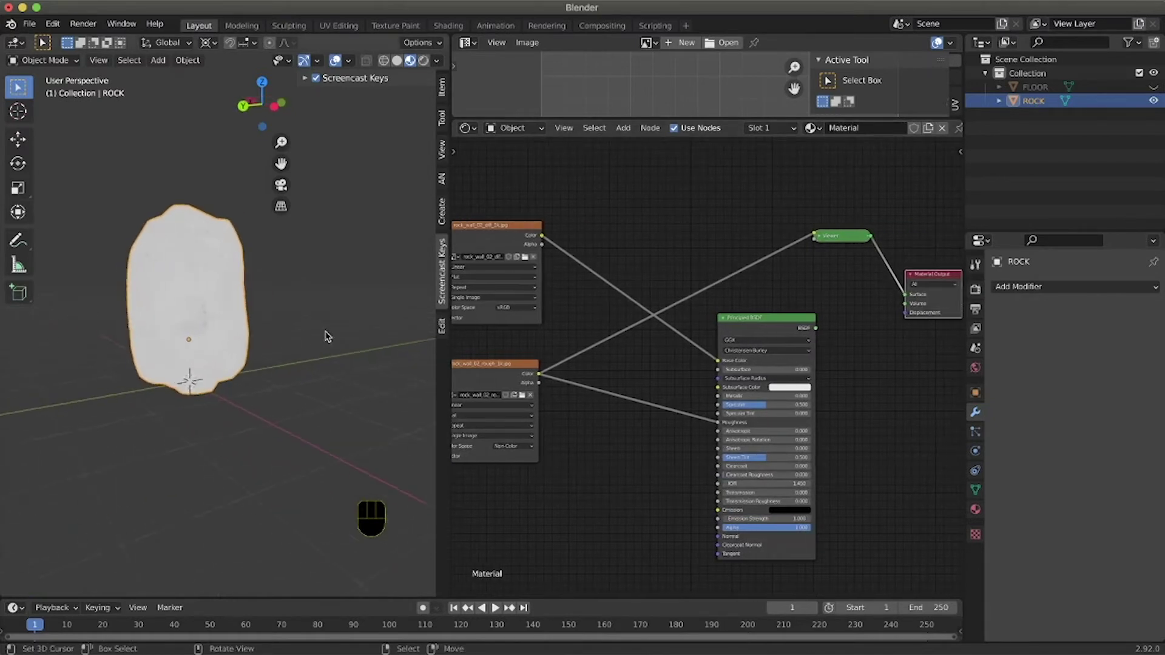
Step: Route the Principled BSDF back to the Material Output and move its node up level with the diffuse texture
scroll(758, 327, right, 1)
ctrl+shift+click(760, 326)
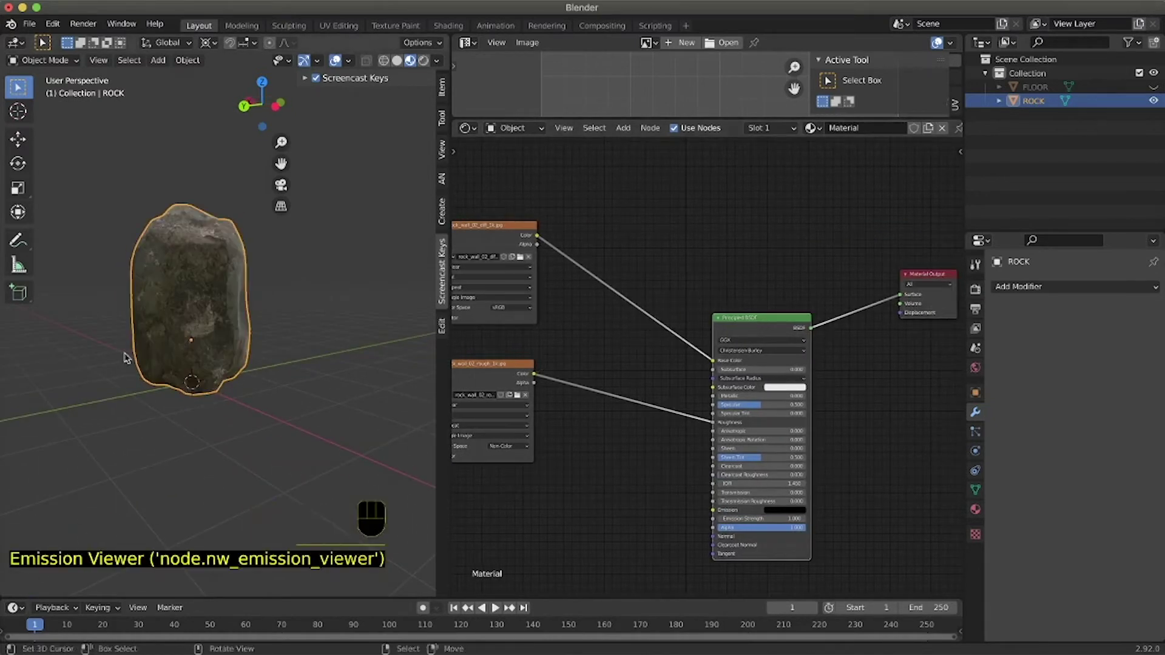
scroll(128, 358, left, 5)
scroll(127, 358, right, 5)
scroll(128, 358, left, 5)
scroll(128, 358, up, 4)
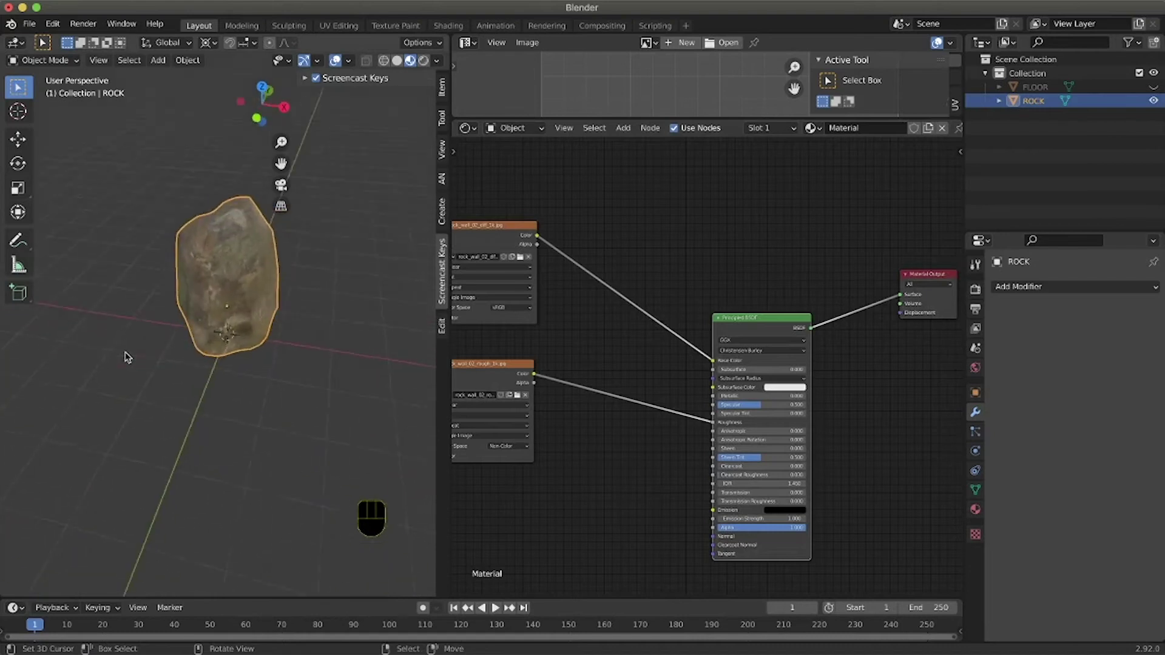
scroll(128, 358, down, 4)
ctrl+scroll(178, 363, up, 3)
mouse_move(174, 363)
ctrl+middle_down()
mouse_move(174, 346)
mouse_move(162, 362)
mouse_move(172, 346)
mouse_move(210, 358)
ctrl+middle_up()
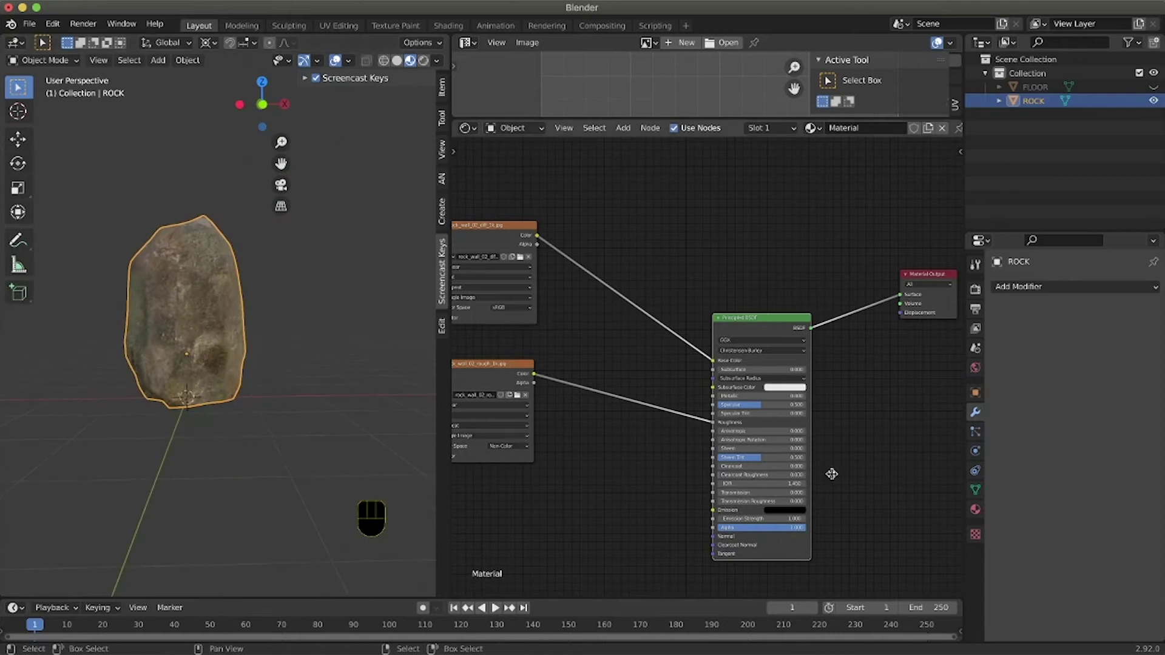
drag(774, 320, 771, 221)
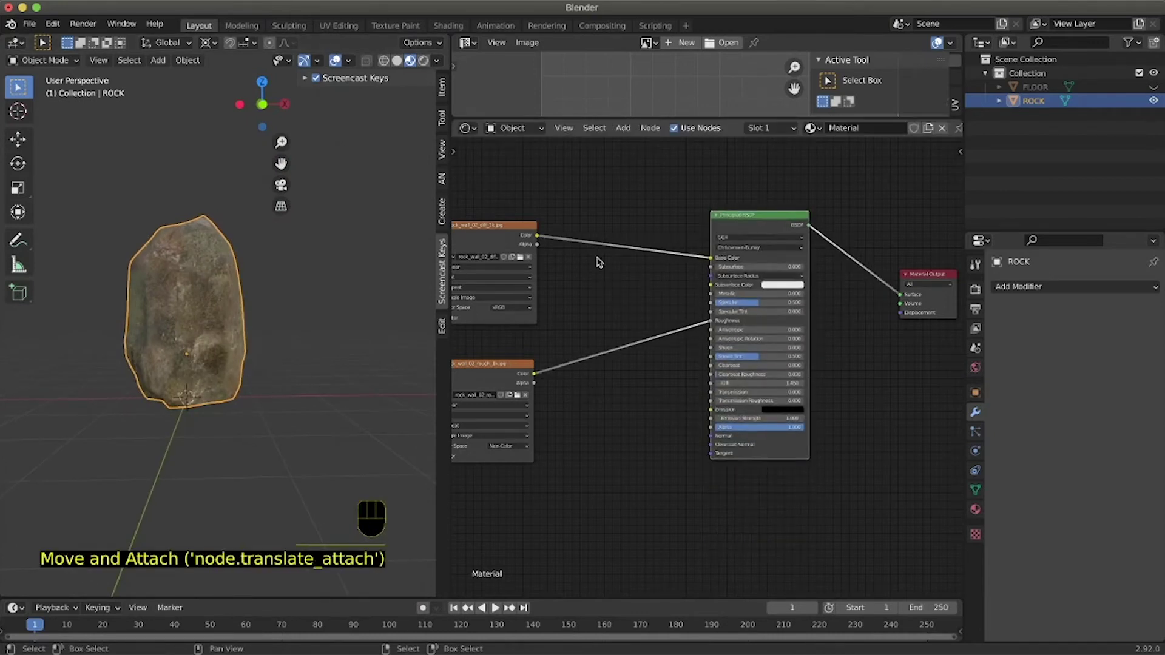
scroll(611, 303, left, 4)
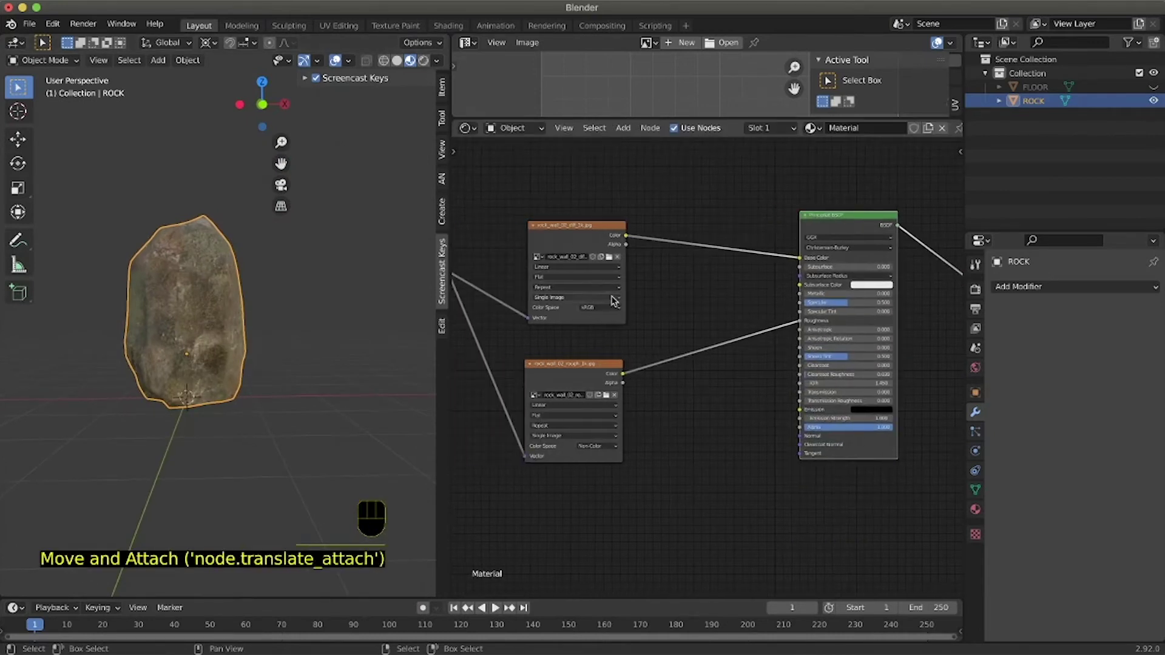
Step: Assign an Environment Texture to the world background's Color
click(502, 129)
click(975, 368)
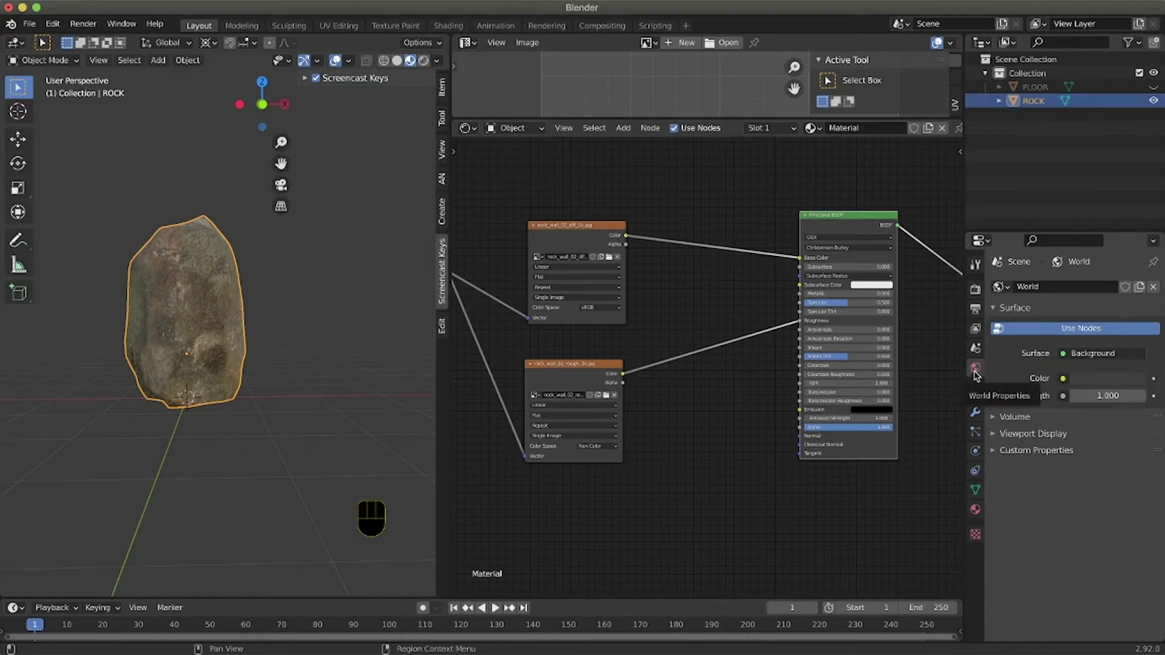
click(1063, 380)
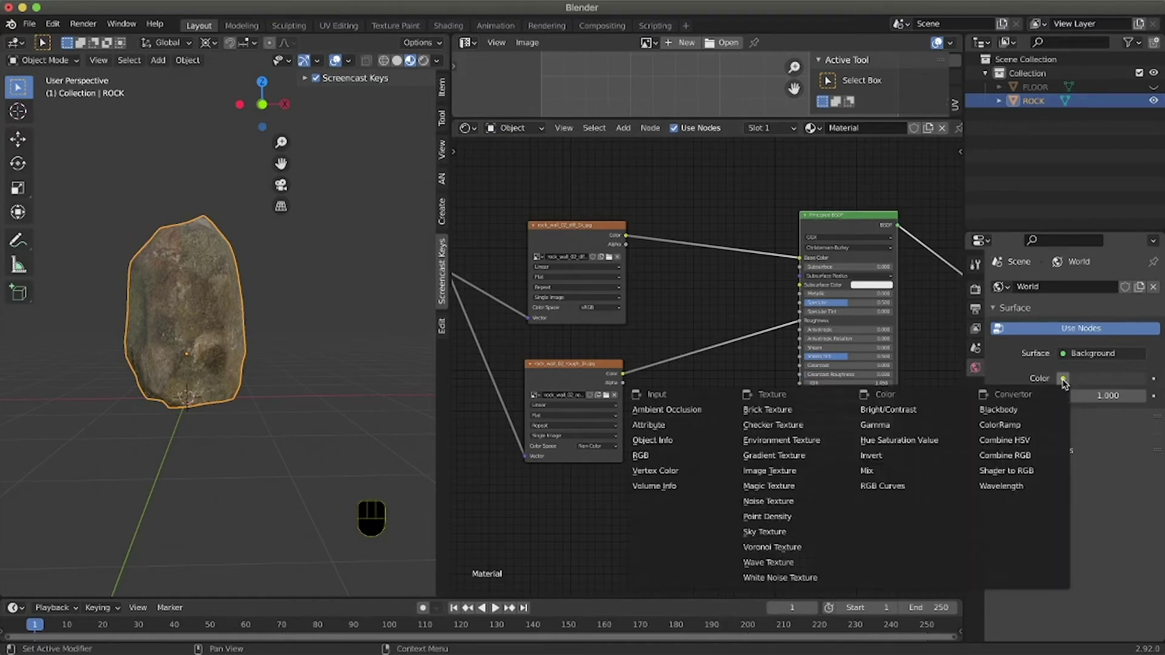
click(767, 442)
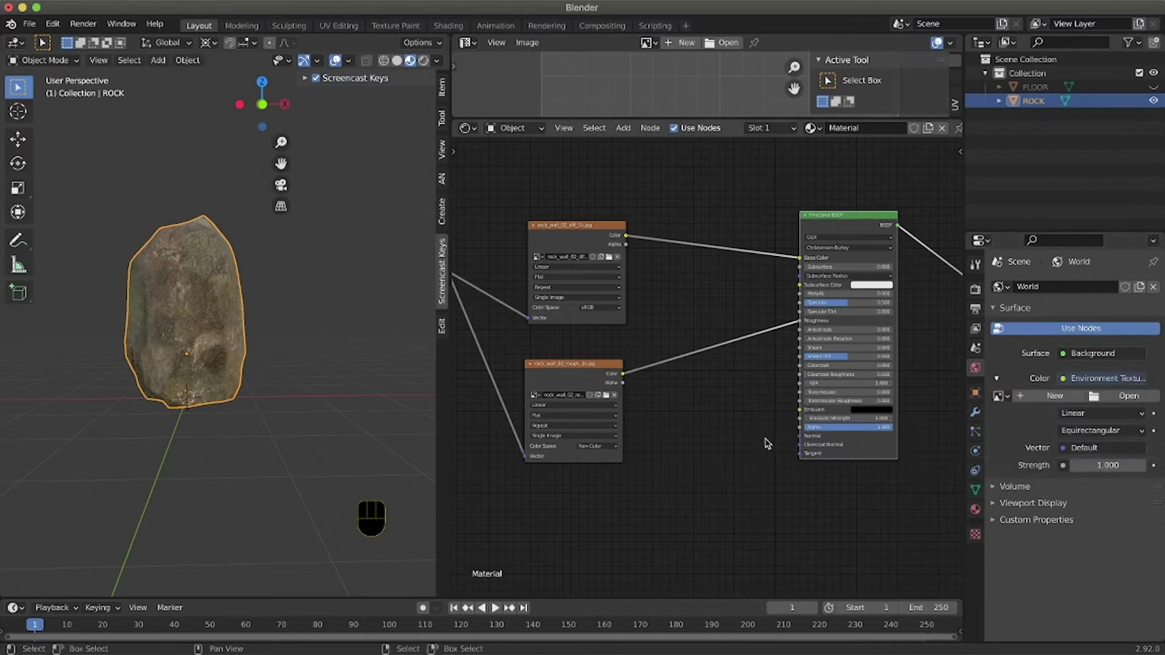
Step: Switch the Shader Editor to the World node tree and move the Environment Texture node further from the Background node
click(513, 128)
click(527, 160)
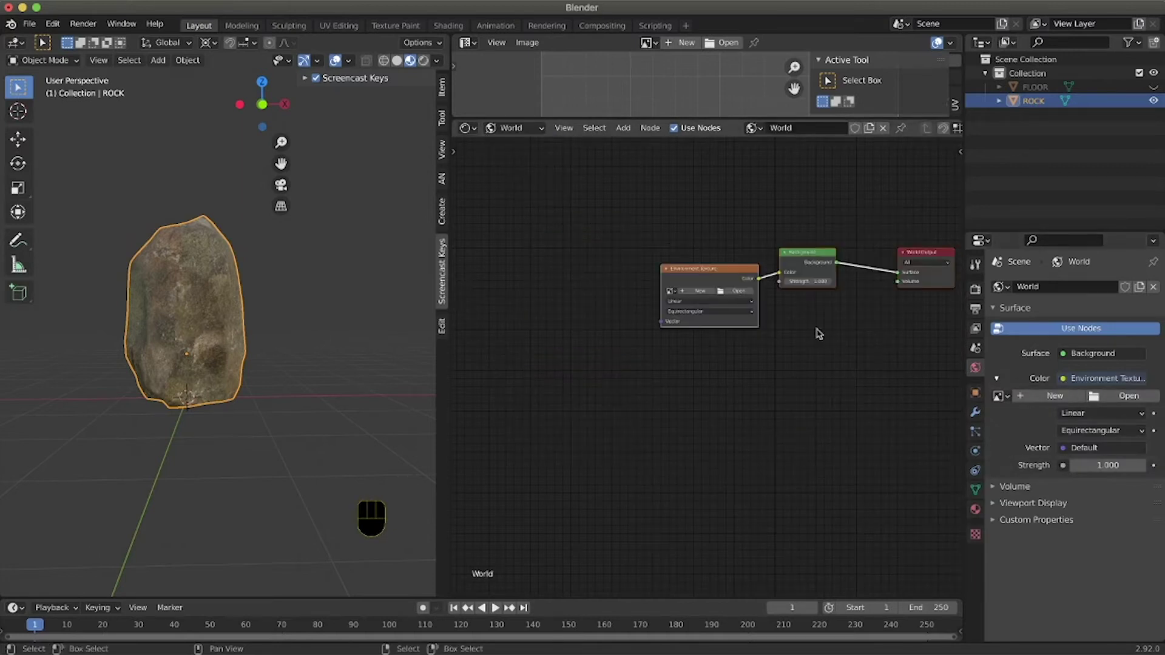
drag(706, 267, 612, 236)
click(626, 233)
scroll(692, 414, left, 3)
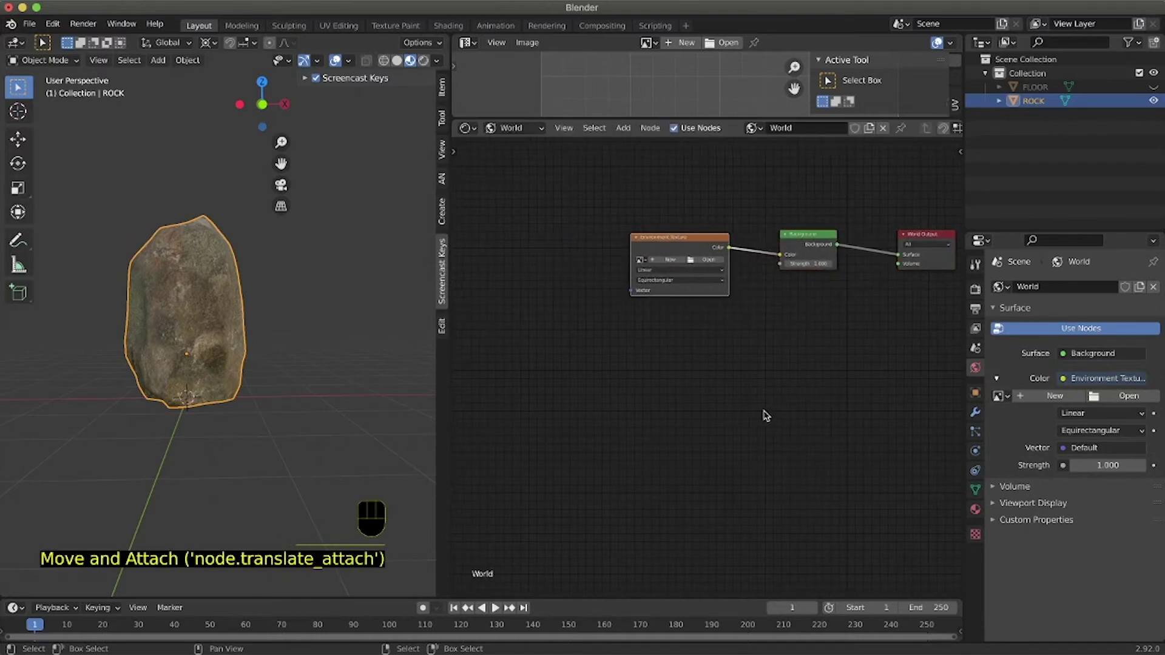
Step: Add Mapping and Texture Coordinate nodes to the Environment Texture with Node Wrangler's texture setup, and space the Environment Texture away from Mapping
click(680, 242)
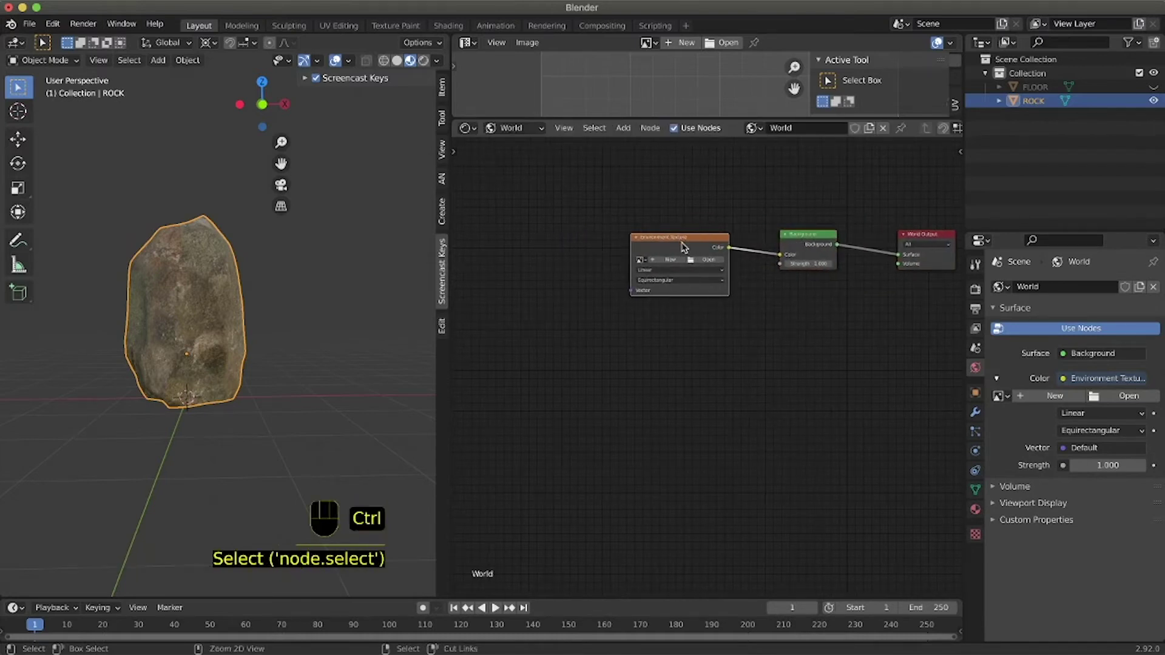
key(ctrl+t)
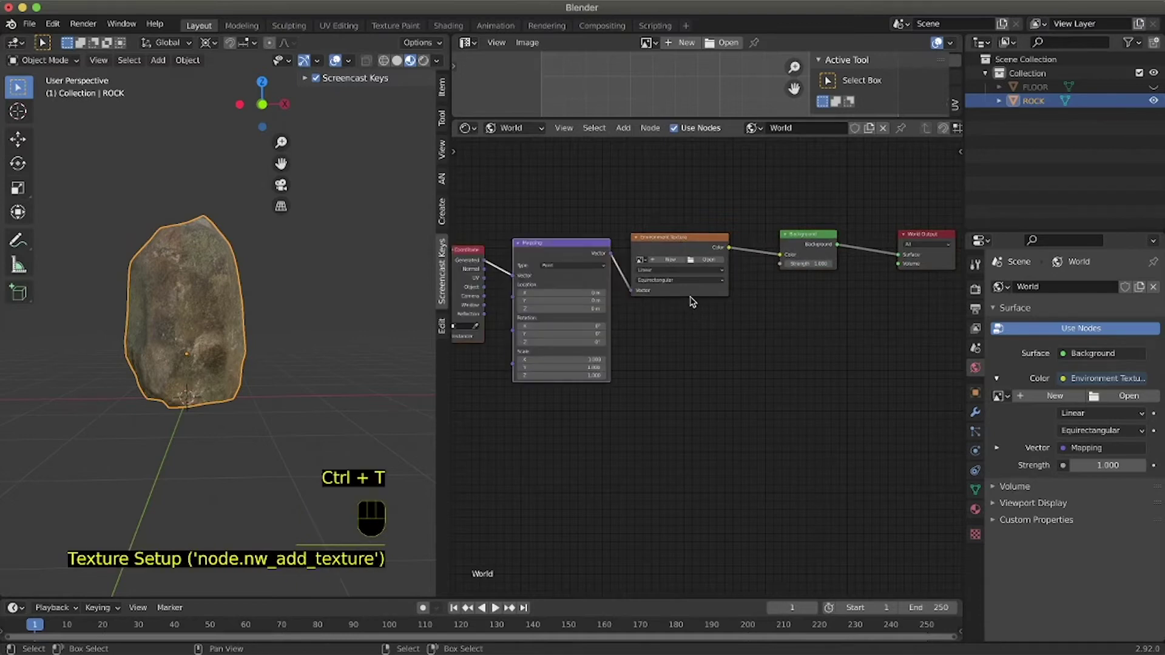
scroll(680, 410, left, 2)
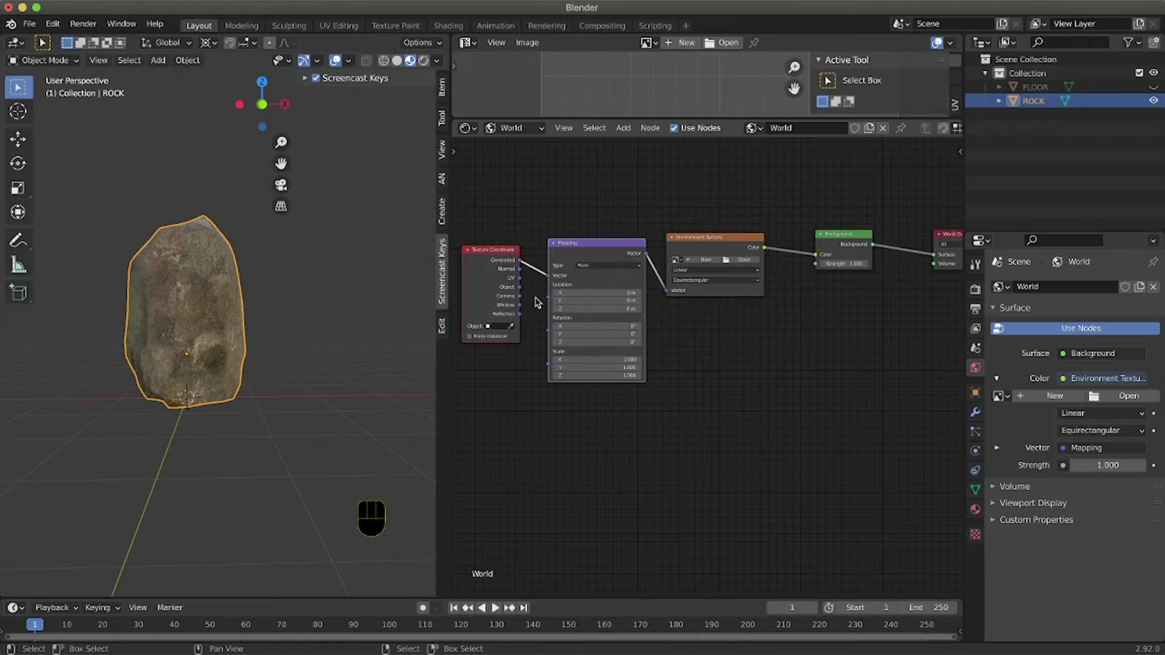
scroll(761, 360, left, 1)
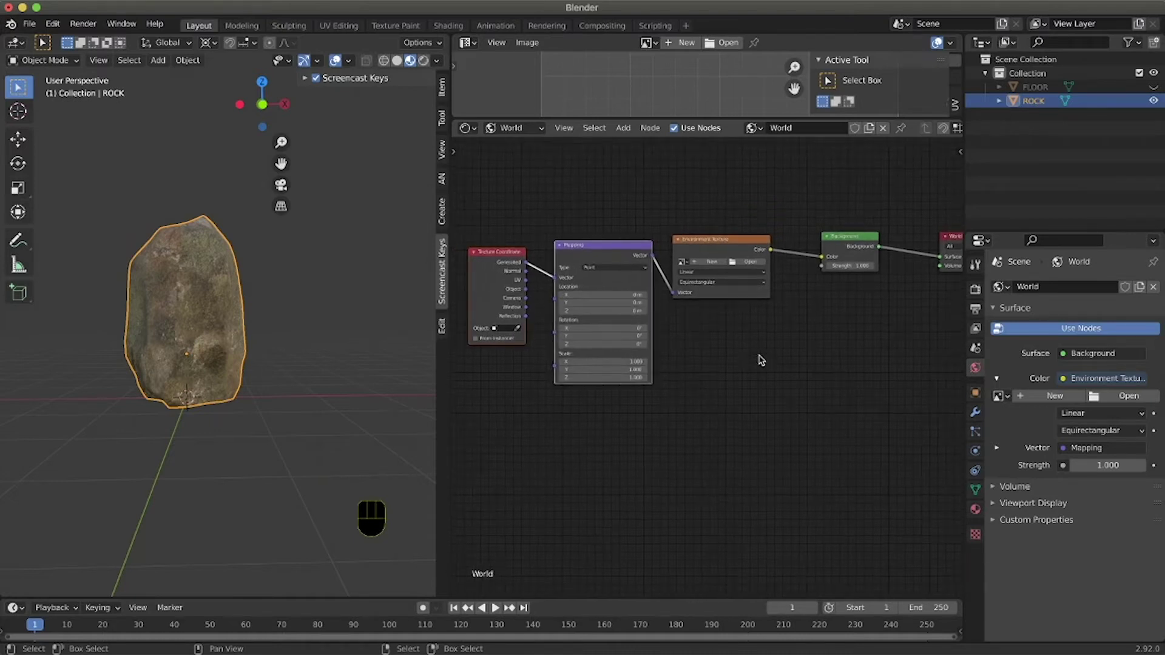
drag(736, 244, 749, 246)
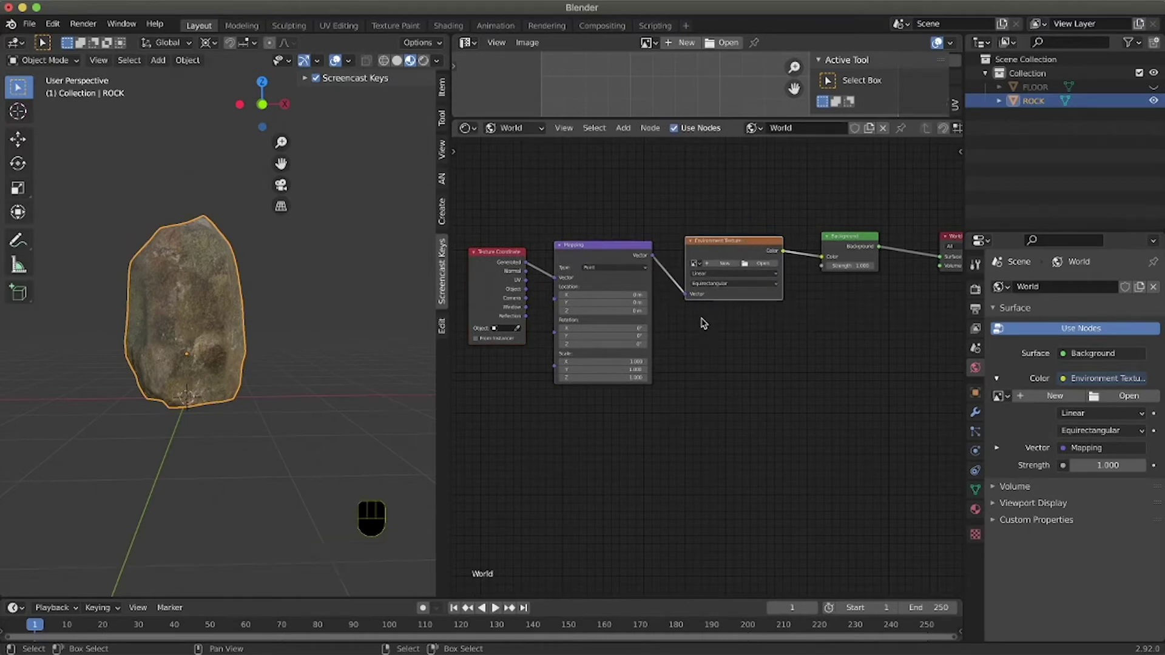
Step: Load syferfontein_6d_clear_4k.hdr from the HDRI folder into the Environment Texture and inspect the rock from several angles in Rendered shading
scroll(713, 311, down, 1)
click(762, 262)
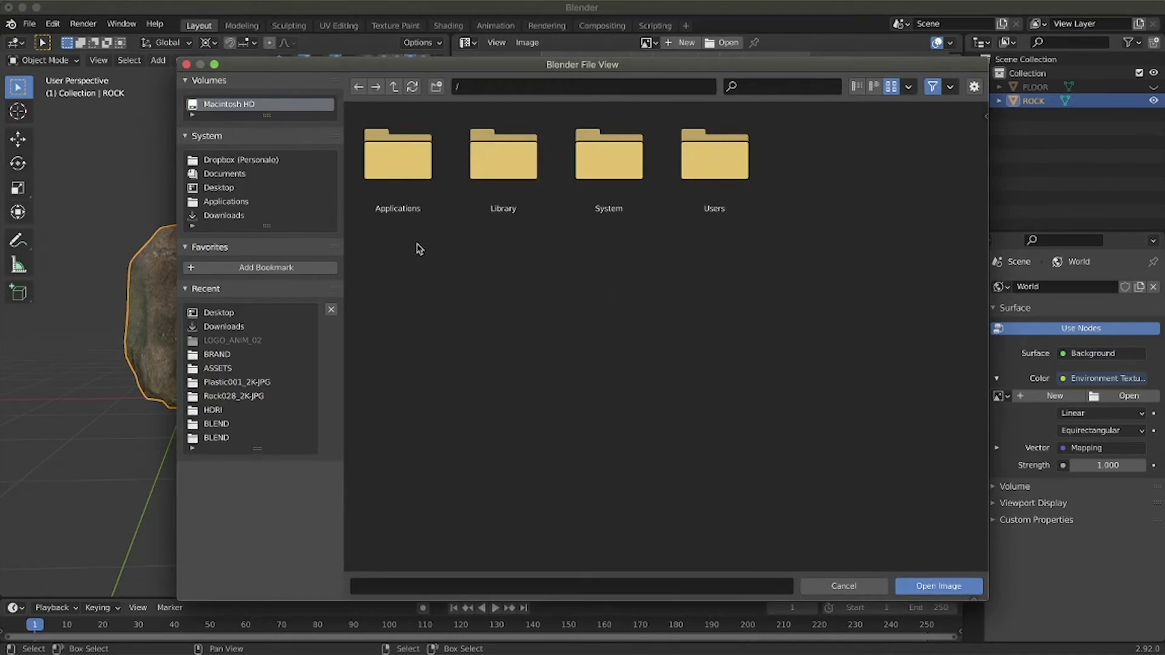
click(230, 410)
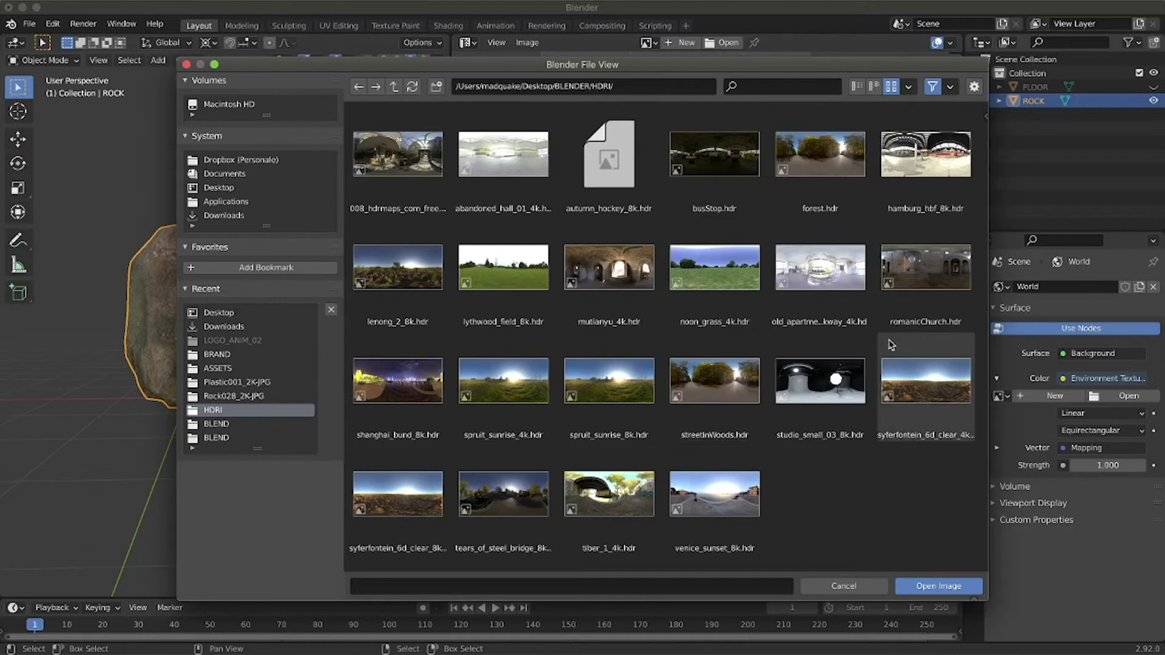
click(923, 406)
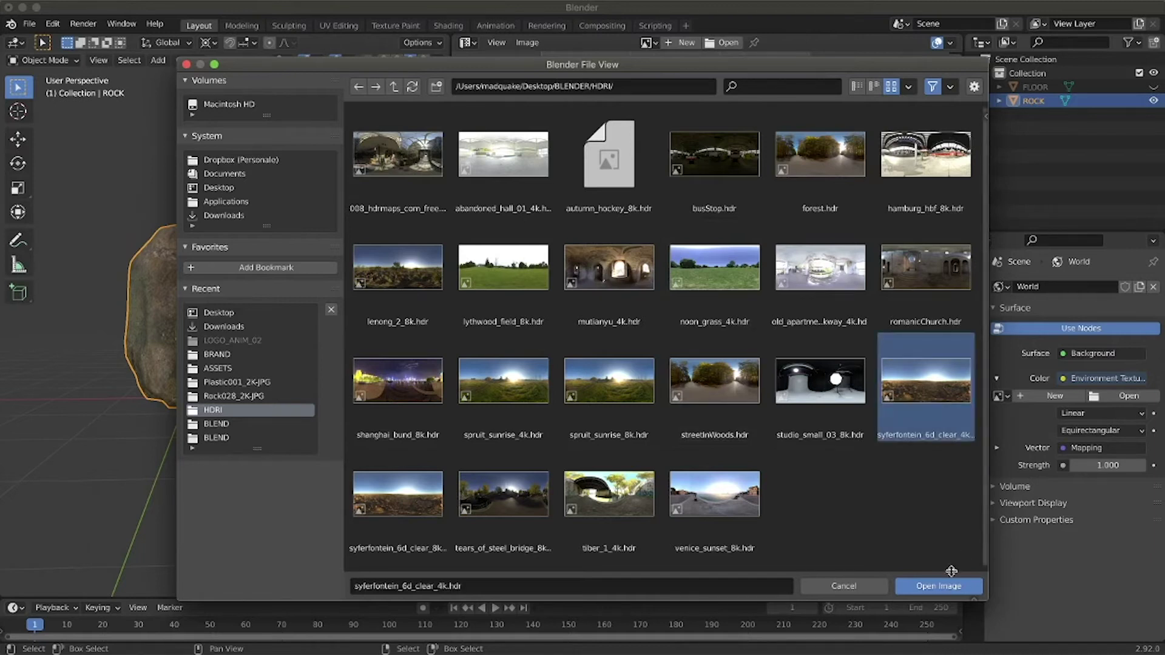
click(950, 591)
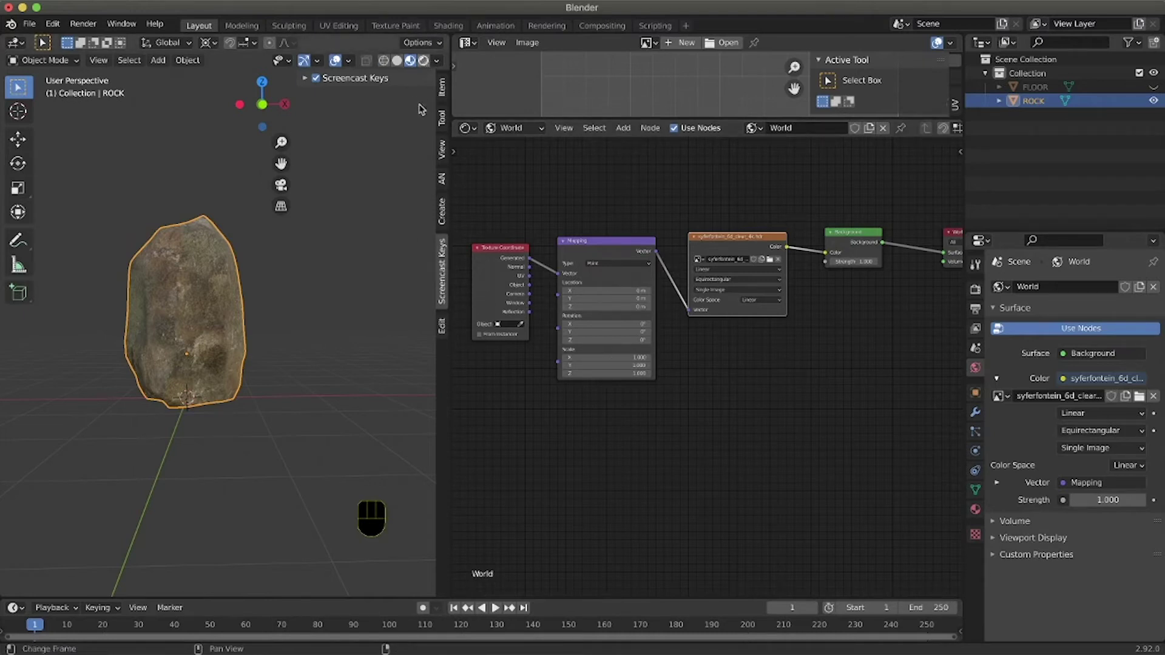
scroll(232, 363, left, 10)
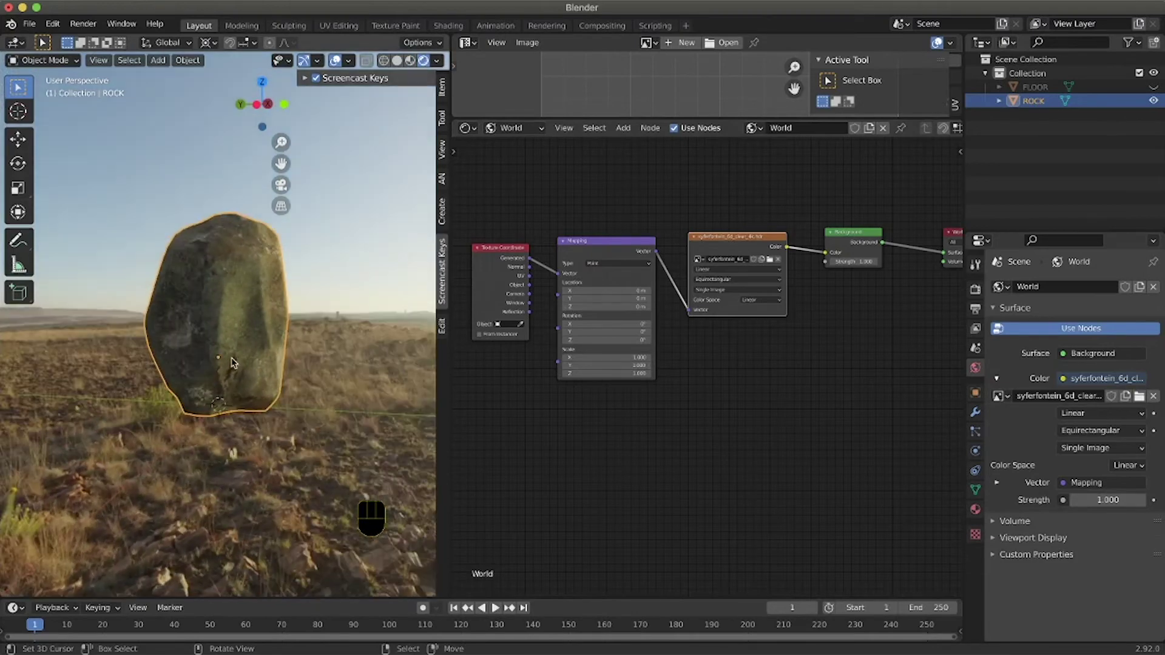
scroll(232, 363, left, 10)
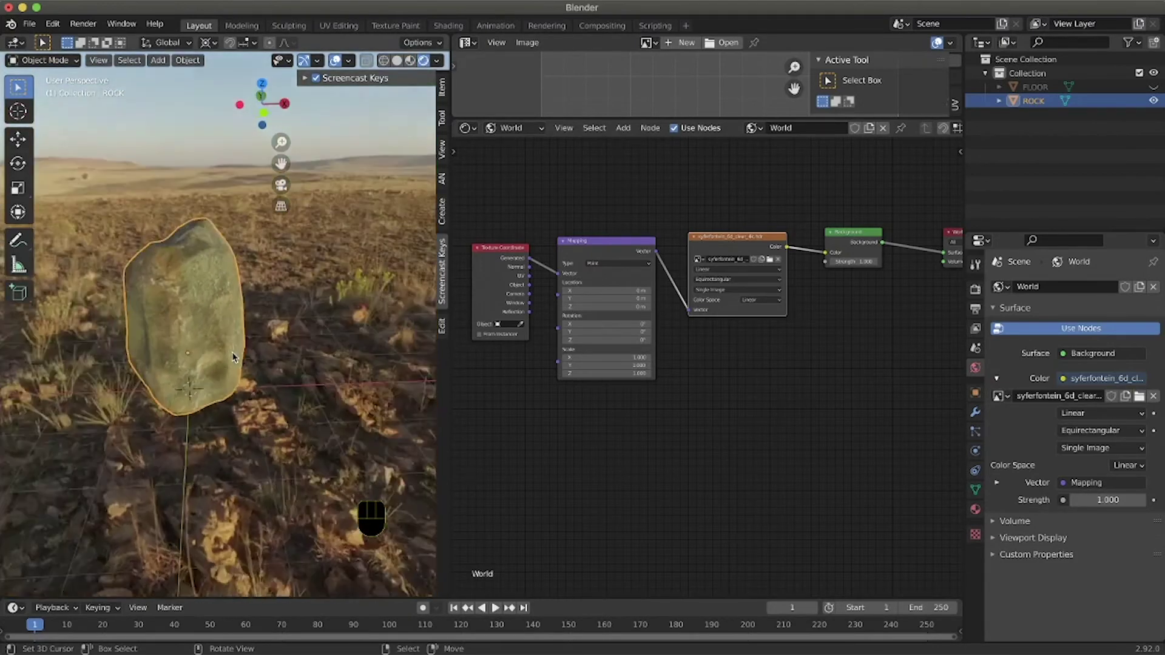
scroll(232, 358, left, 10)
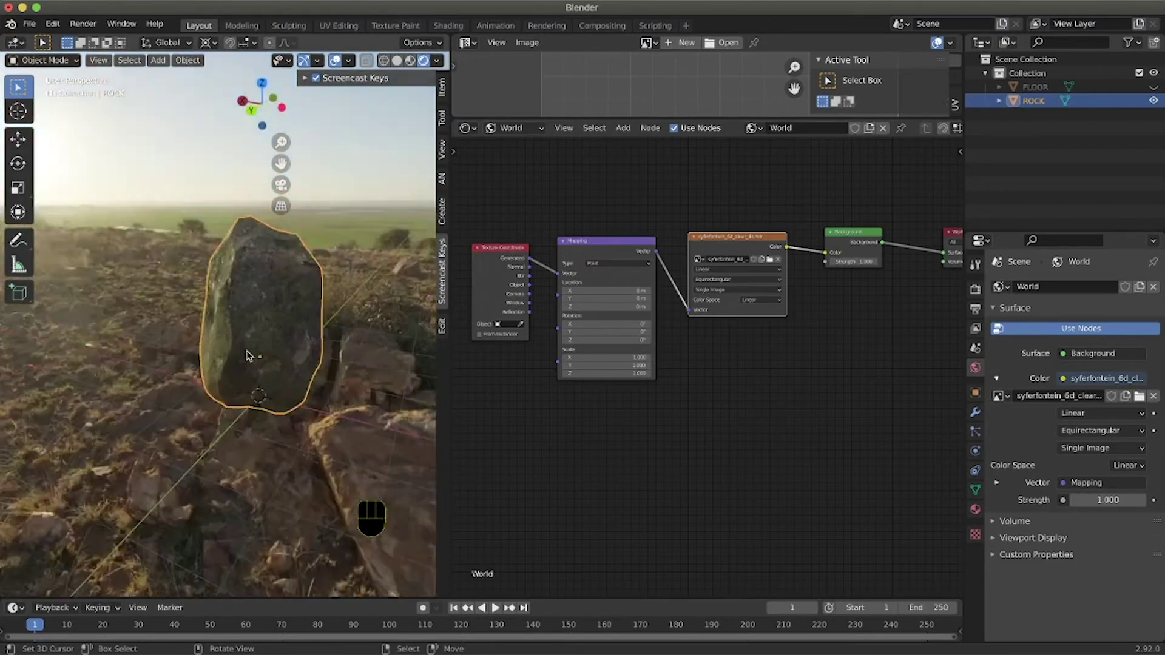
scroll(248, 356, left, 3)
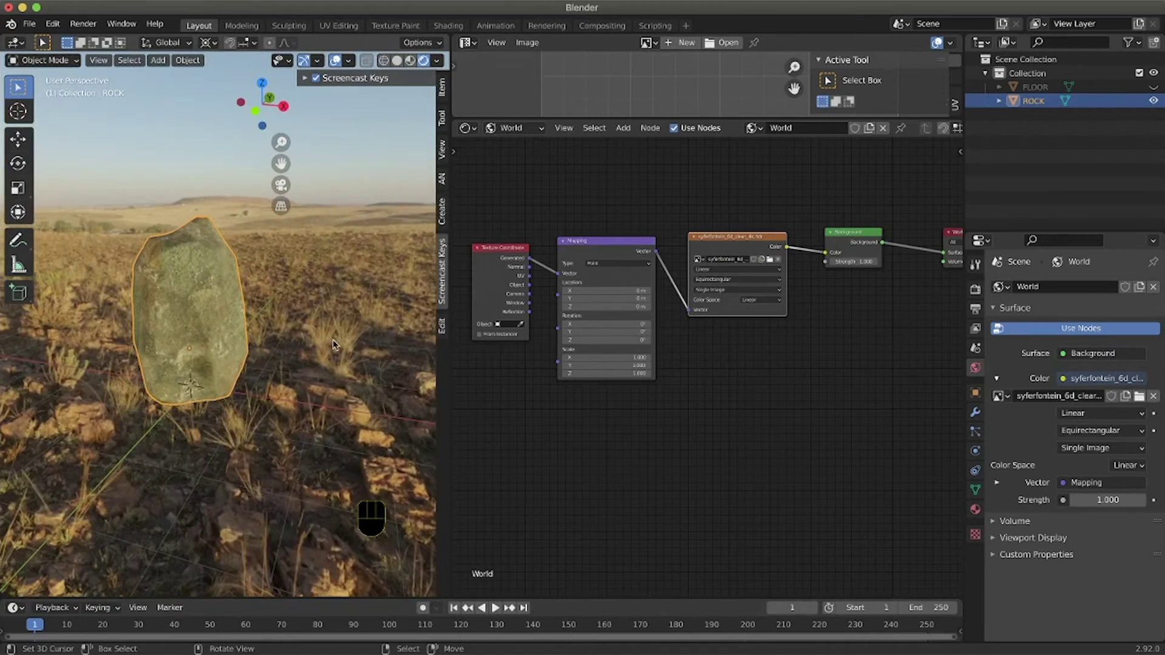
shift+scroll(332, 356, left, 3)
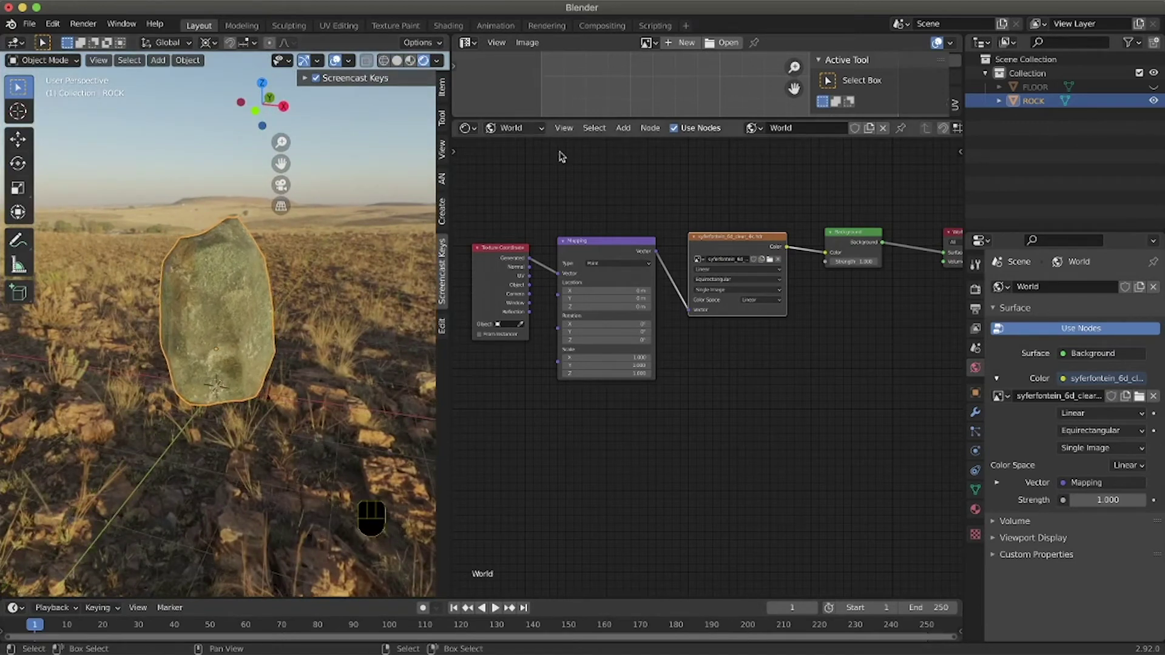
Step: Duplicate the world's Background node, place the copy below the node chain and give it a muted blue colour
click(514, 134)
scroll(640, 364, right, 5)
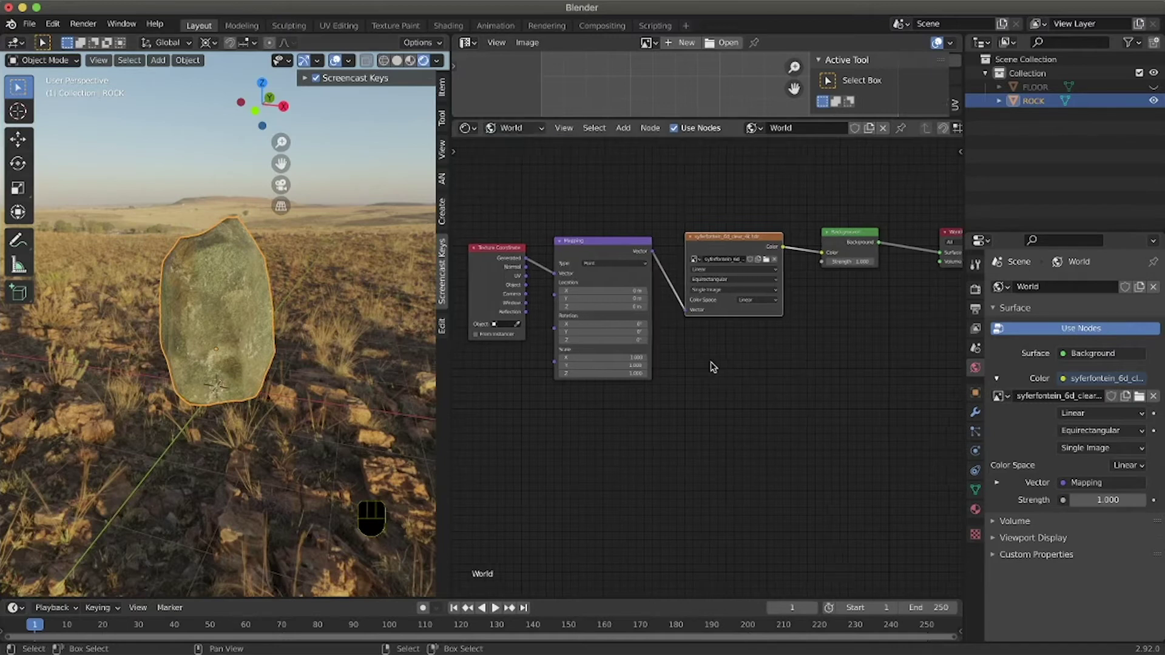
click(785, 218)
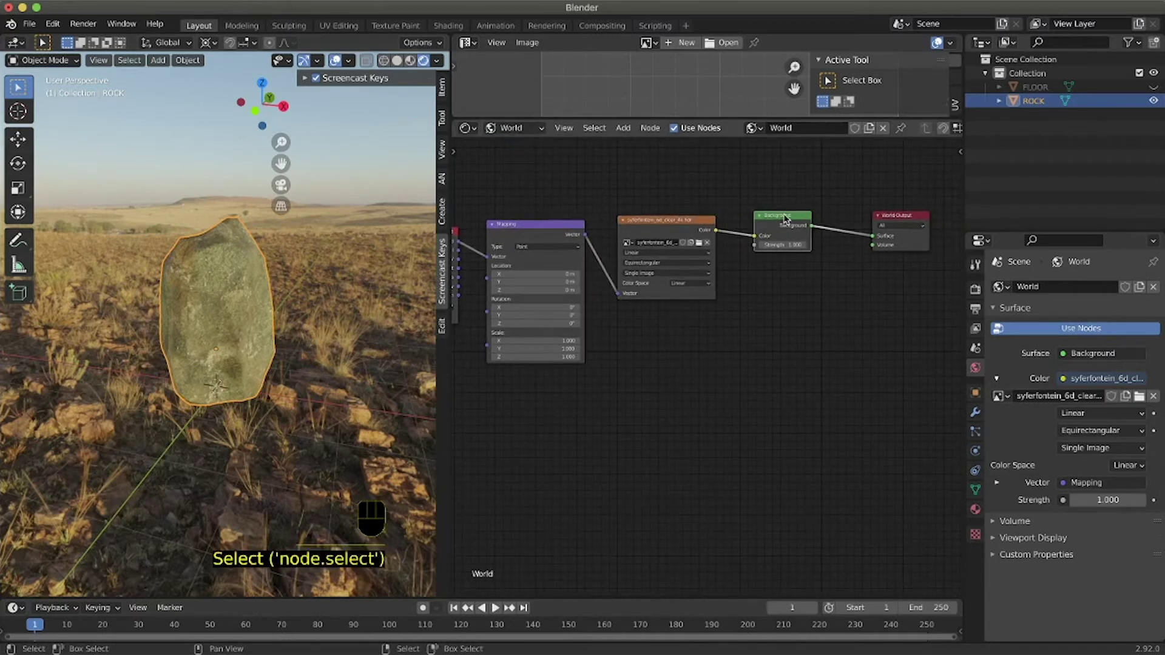
key(shift+d)
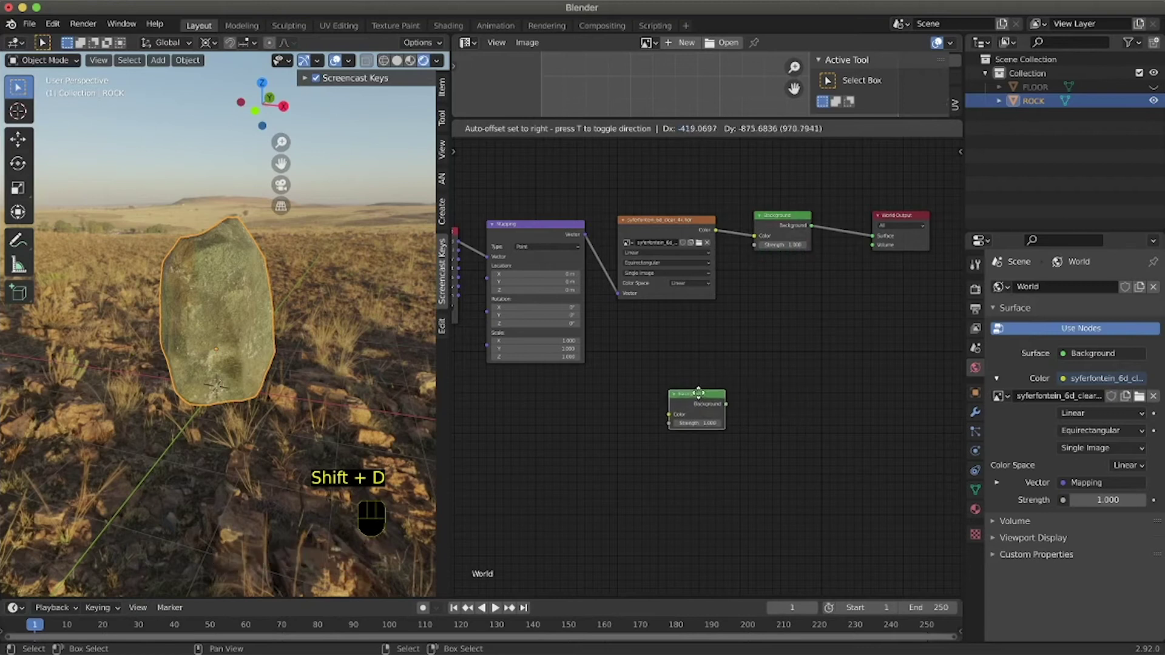
click(698, 393)
click(710, 418)
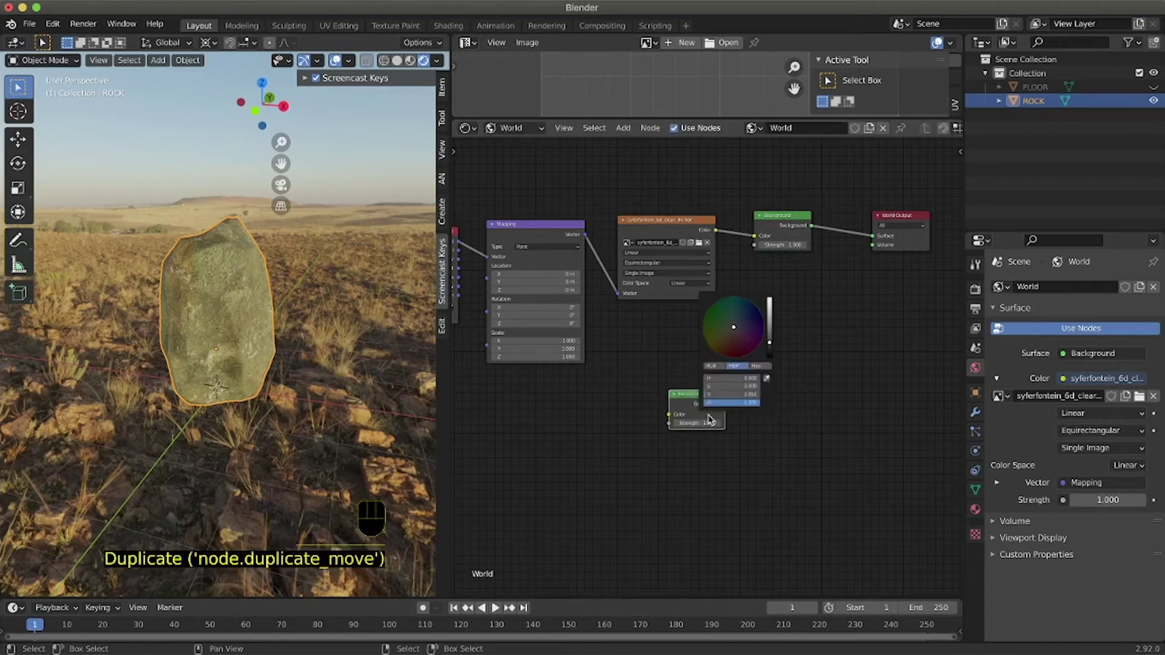
drag(769, 347, 742, 319)
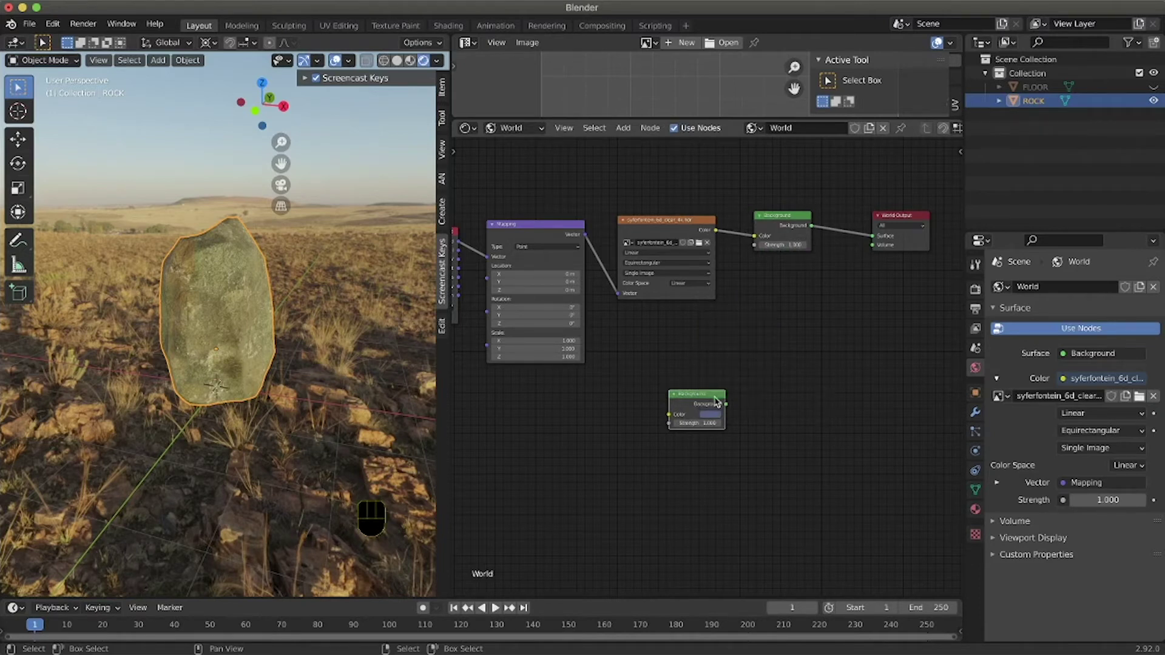
Step: Space out the duplicated Background and World Output nodes to make room for another node between them
drag(713, 396, 748, 406)
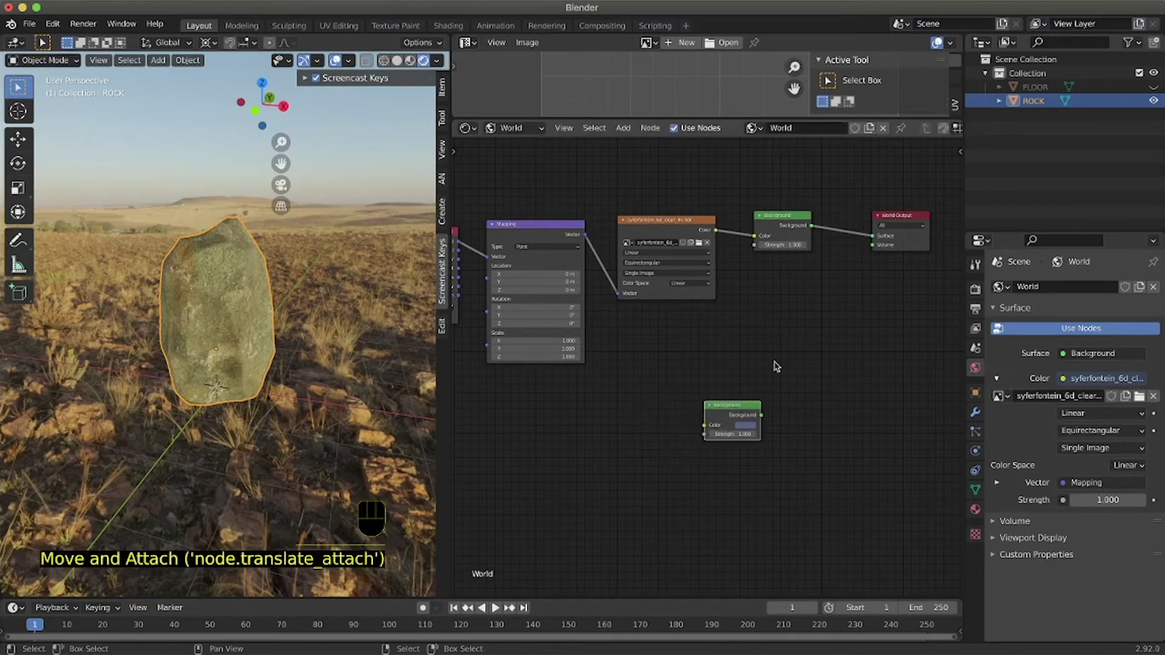
drag(906, 215, 946, 240)
middle_drag(850, 400, 723, 399)
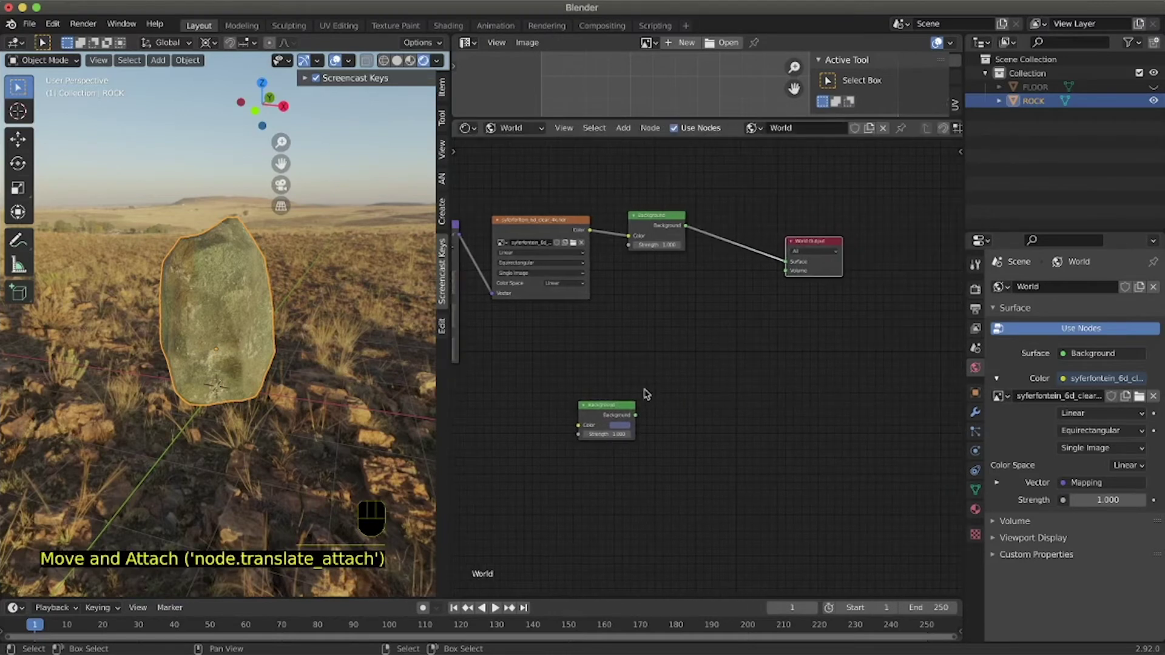
drag(607, 419, 648, 377)
drag(821, 244, 867, 254)
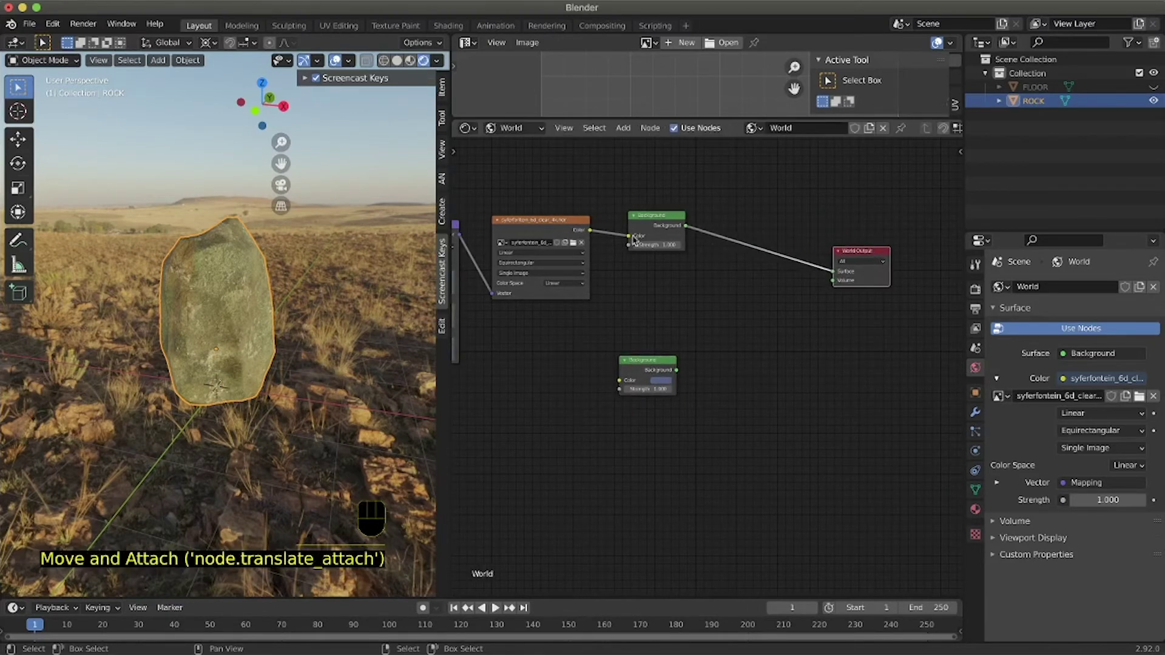
click(783, 385)
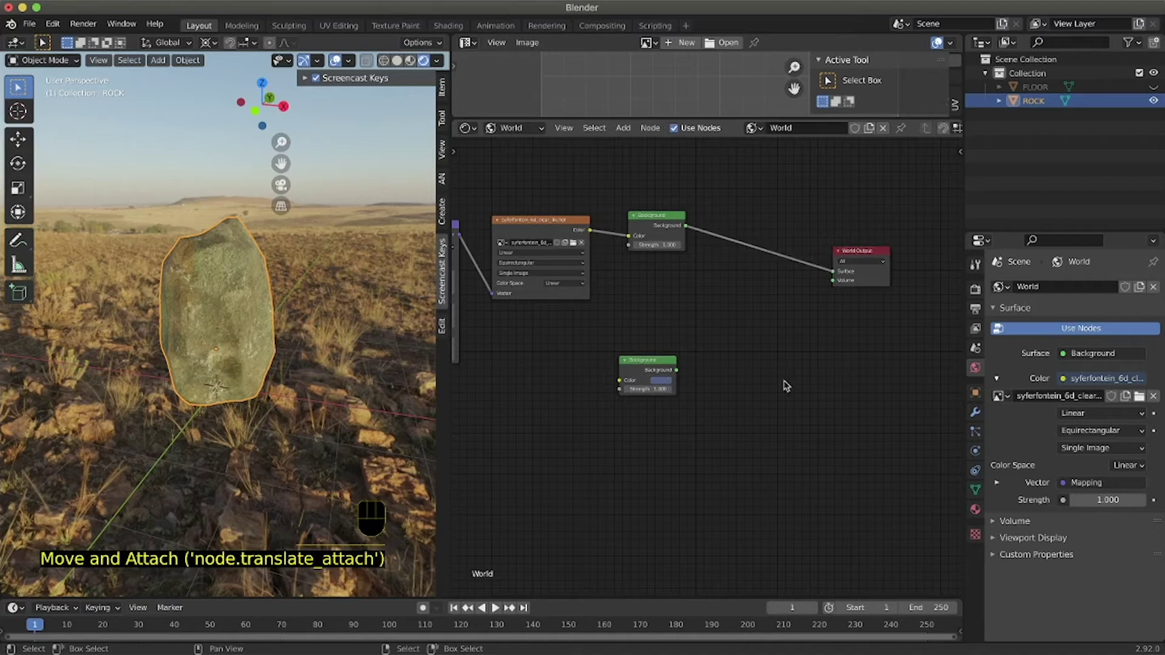
Step: Blend the two Background nodes through a Mix Shader inserted before the World Output, with a Fac of 0.483
key(shift+a)
mouse_move(733, 434)
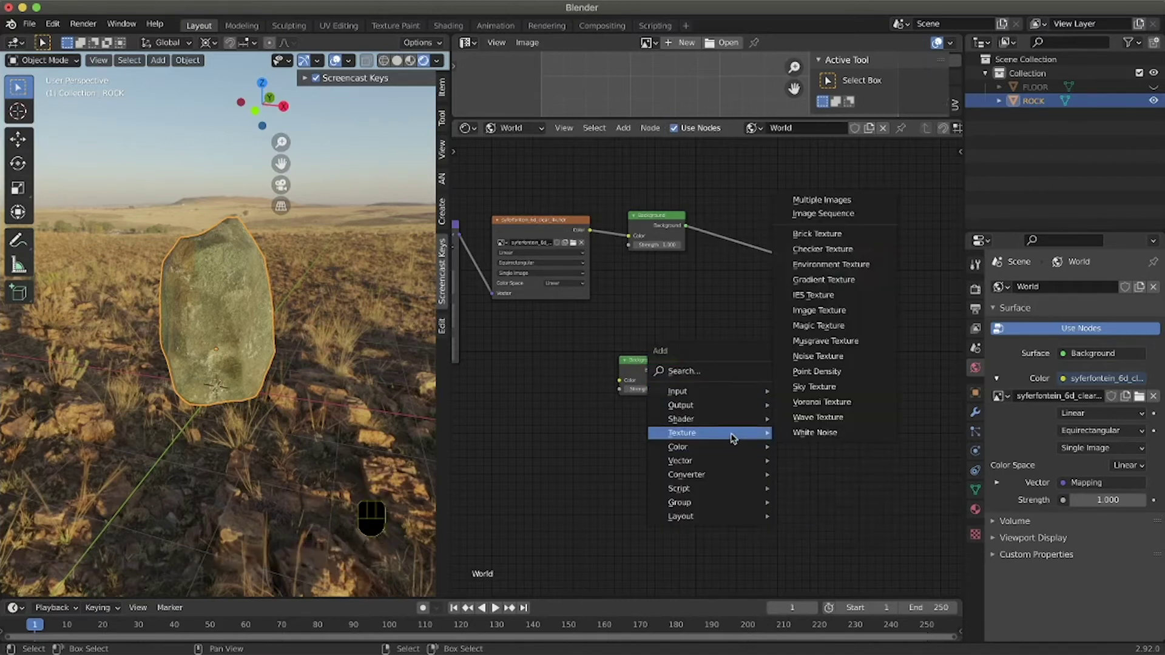
mouse_move(681, 419)
click(807, 467)
click(717, 328)
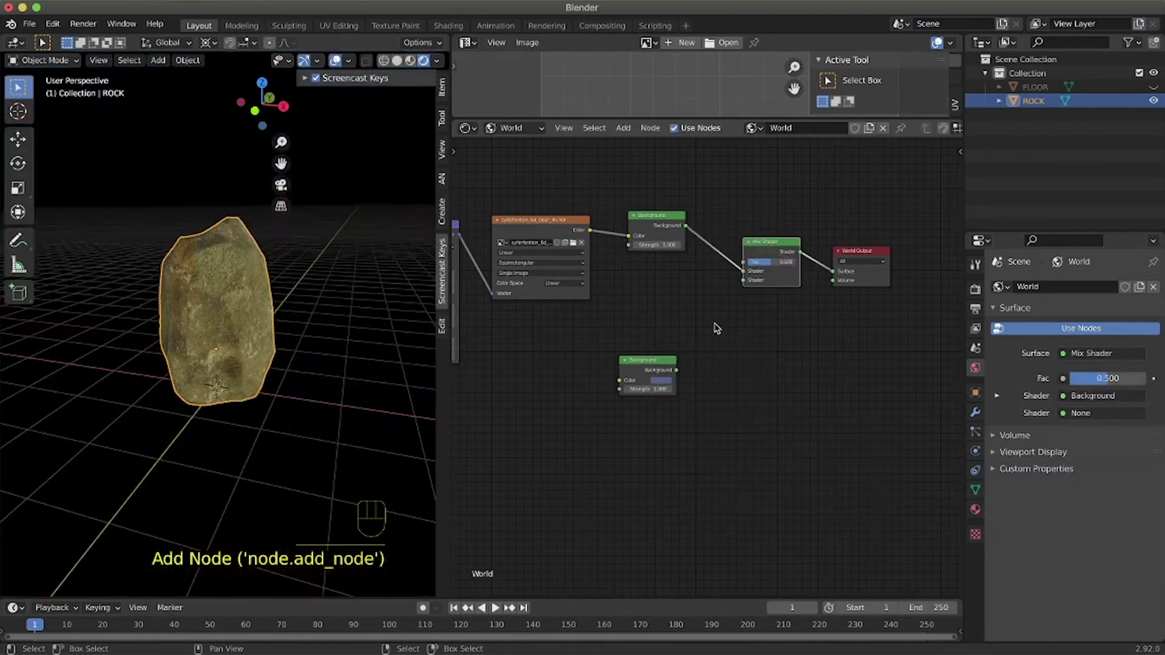
drag(678, 371, 744, 280)
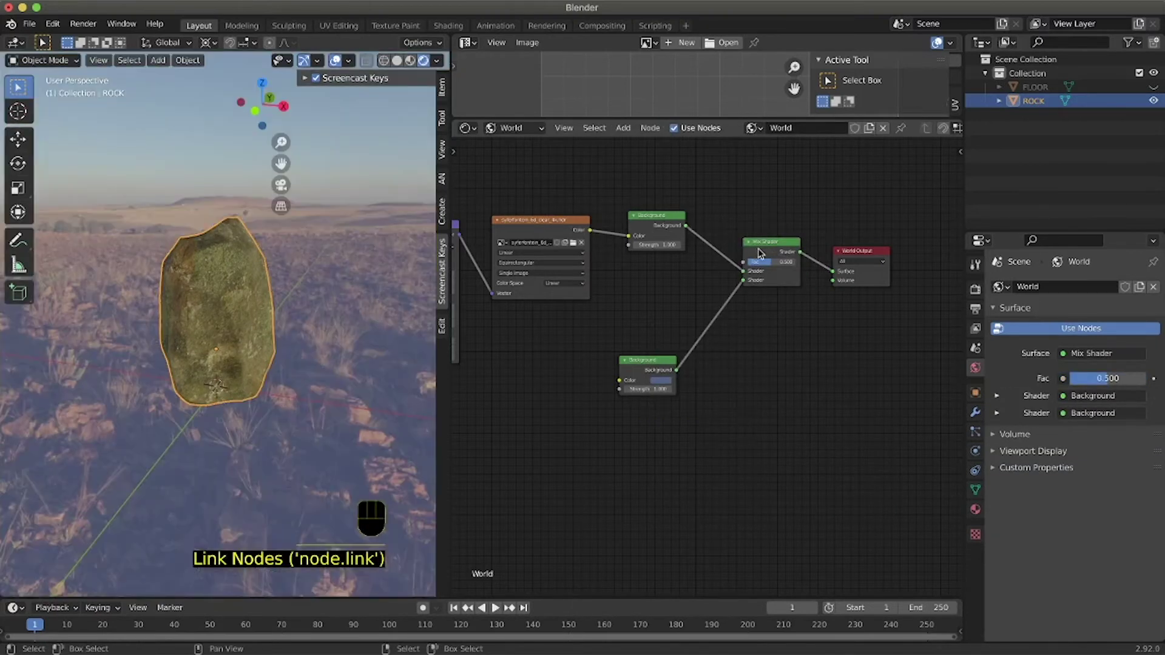
mouse_move(760, 262)
mouse_down()
mouse_move(801, 262)
mouse_move(737, 261)
mouse_move(801, 262)
mouse_move(744, 262)
mouse_move(801, 262)
mouse_move(768, 261)
mouse_up()
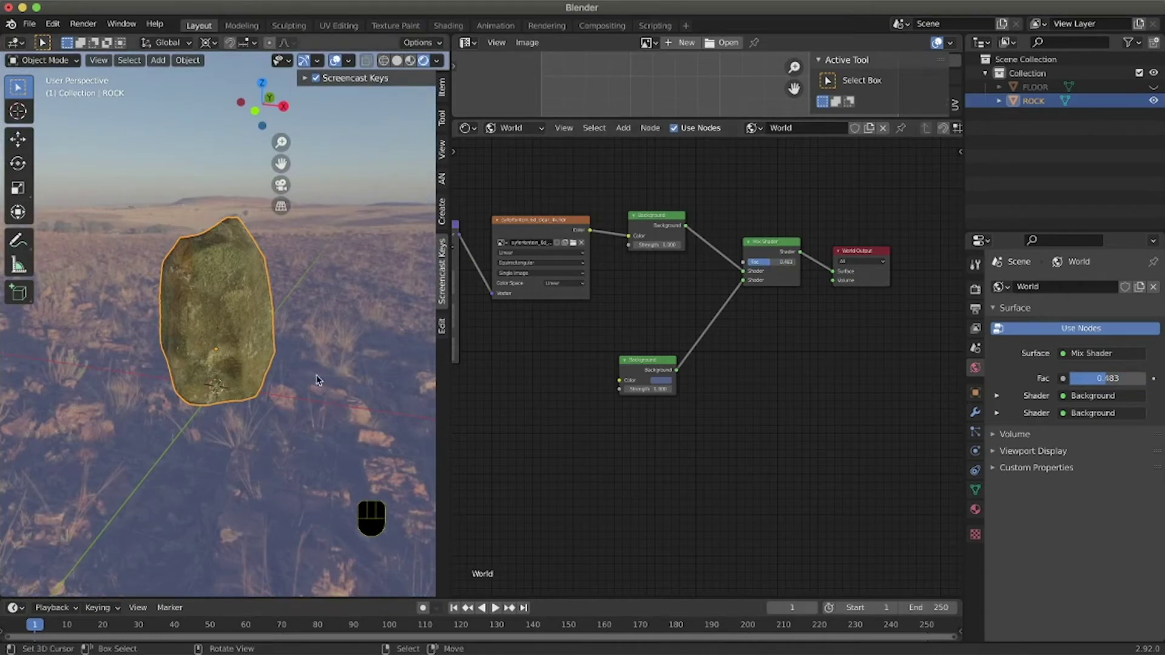
Step: Add a Light Path node above the Background nodes in the world shader
scroll(639, 453, right, 2)
scroll(641, 451, up, 9)
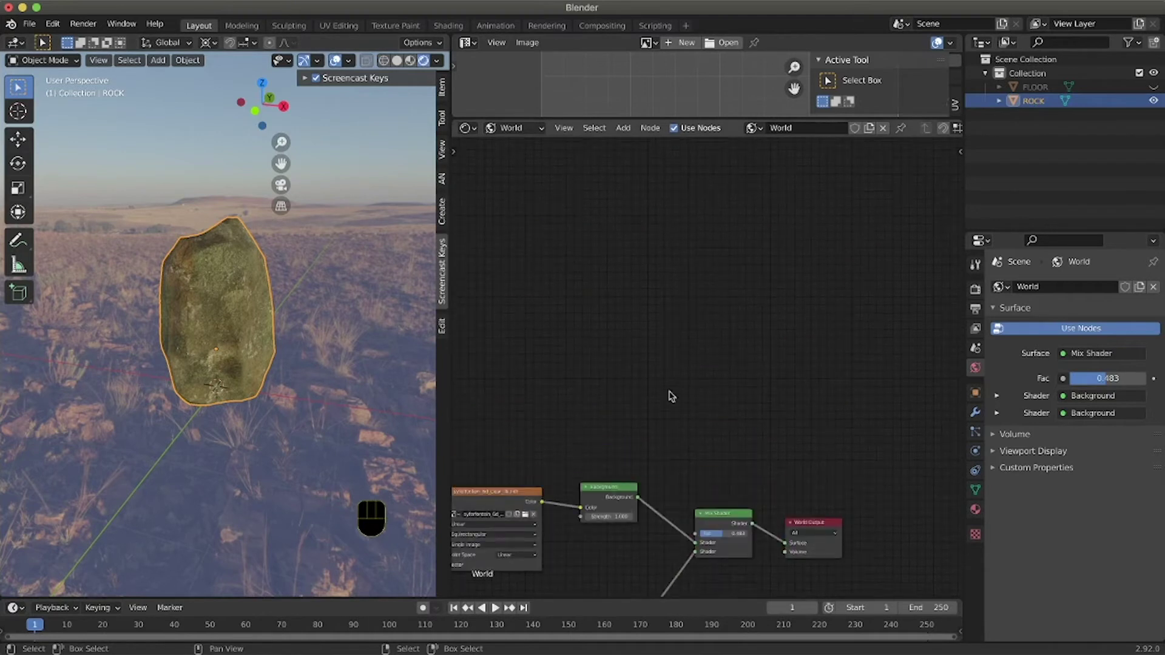
click(673, 401)
click(672, 400)
key(shift+a)
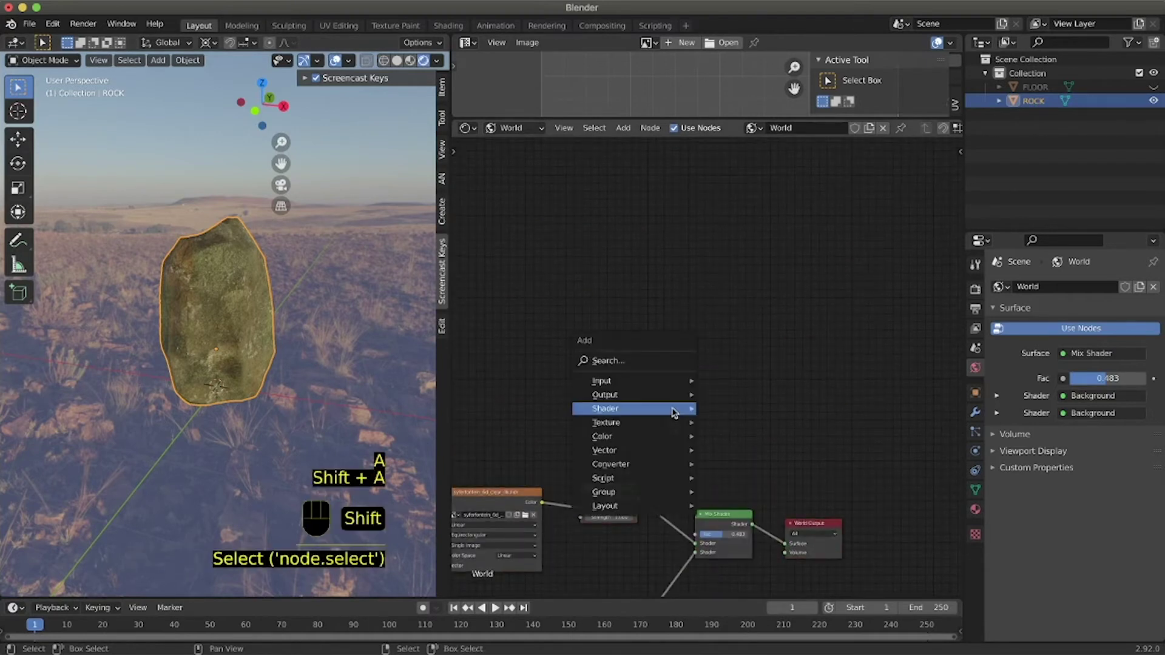
mouse_move(665, 404)
mouse_move(659, 381)
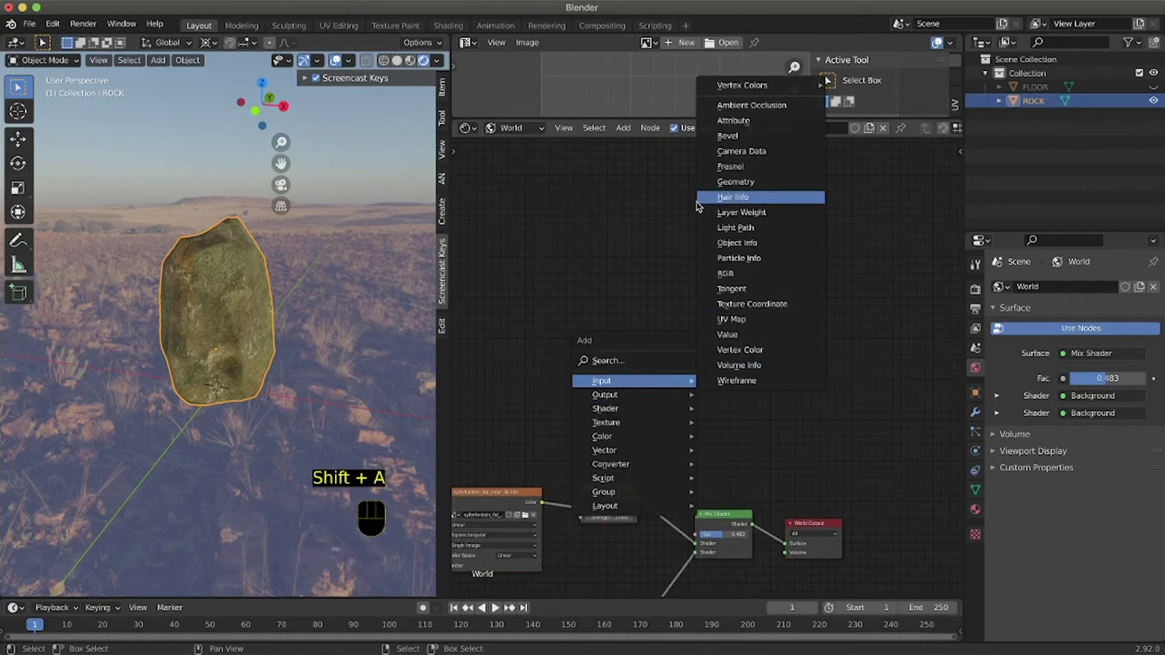
click(731, 228)
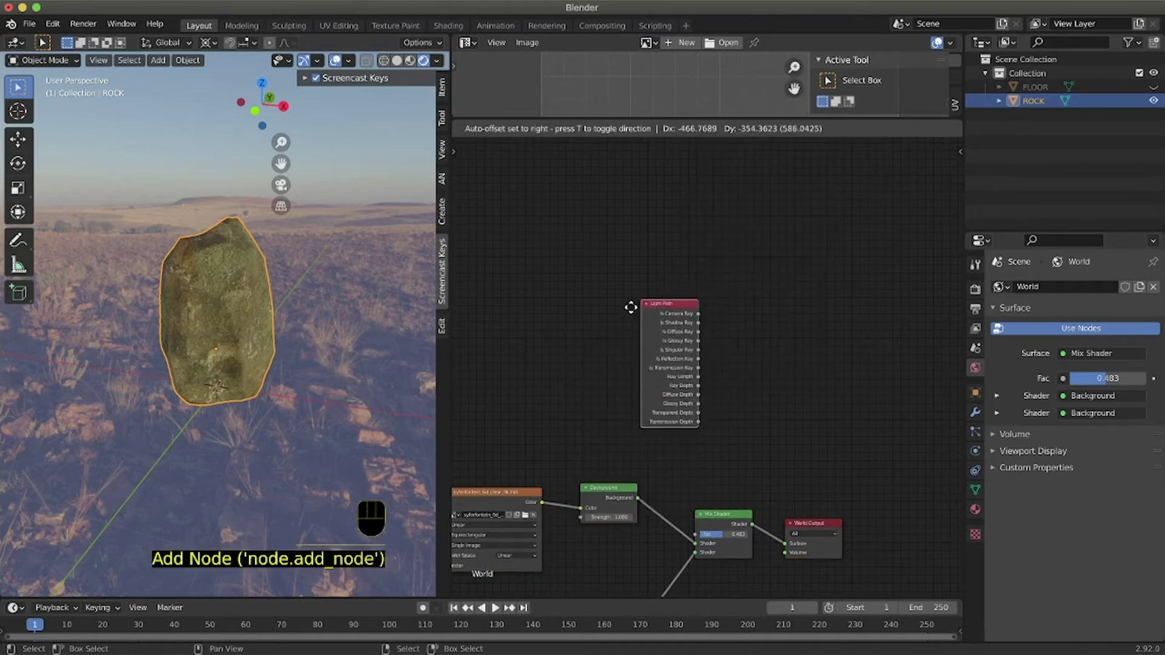
click(593, 308)
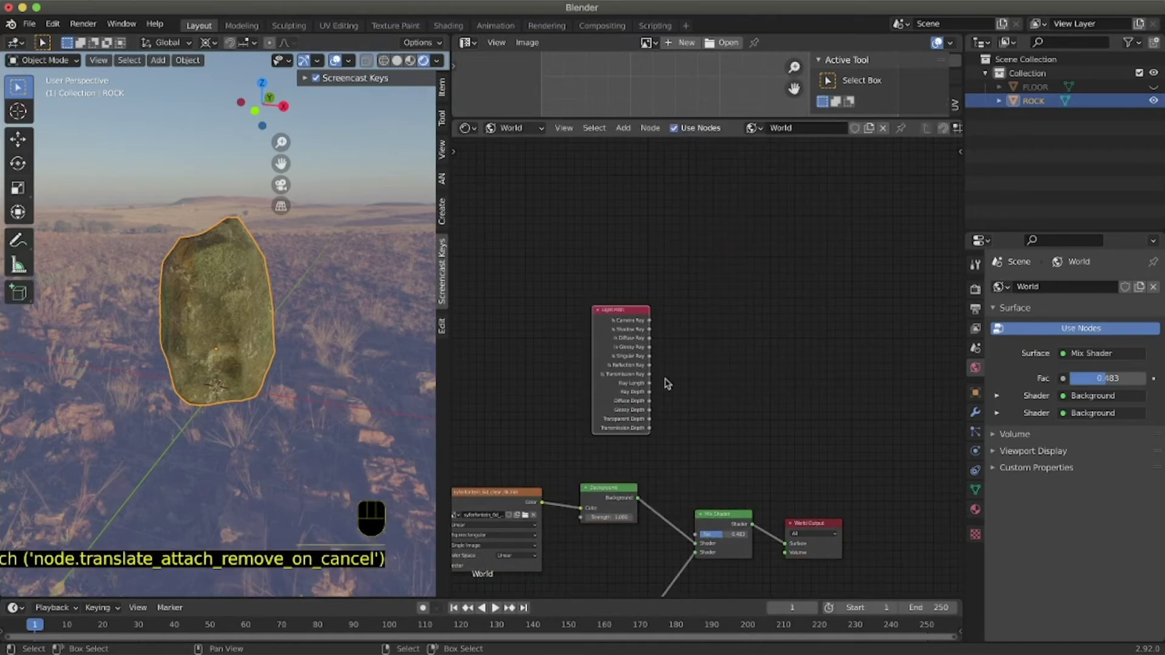
Step: Link the Light Path's Is Camera Ray output to the Mix Shader's Fac and tidy the surrounding nodes
drag(649, 321, 738, 488)
drag(831, 523, 870, 478)
drag(752, 494, 776, 480)
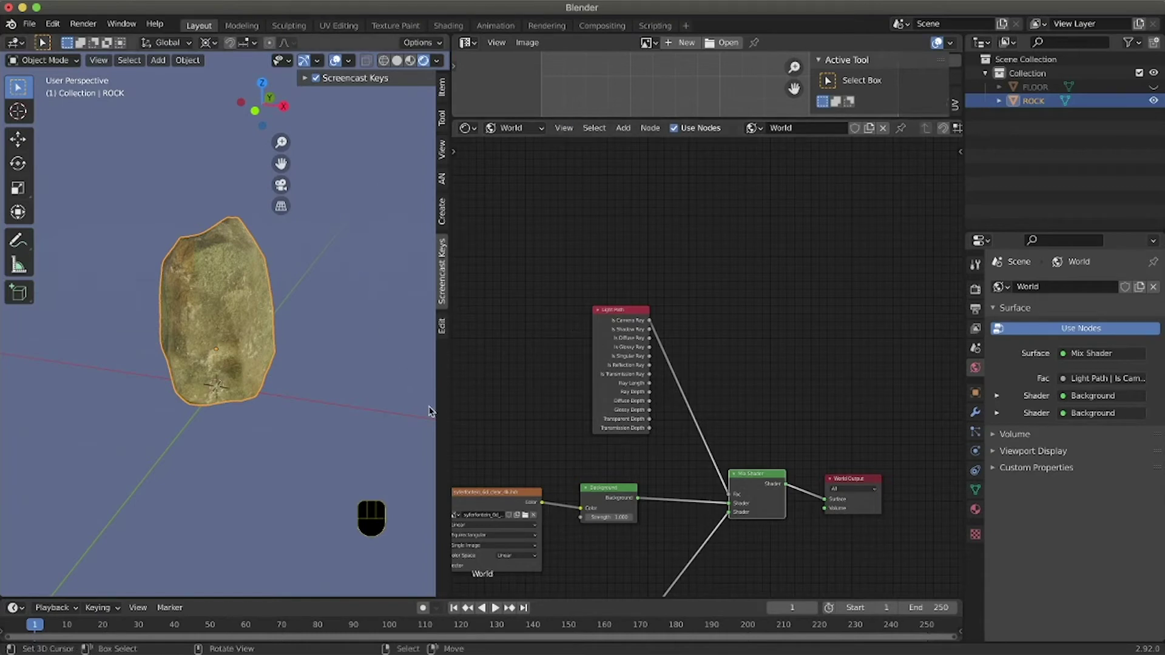
drag(605, 491, 617, 483)
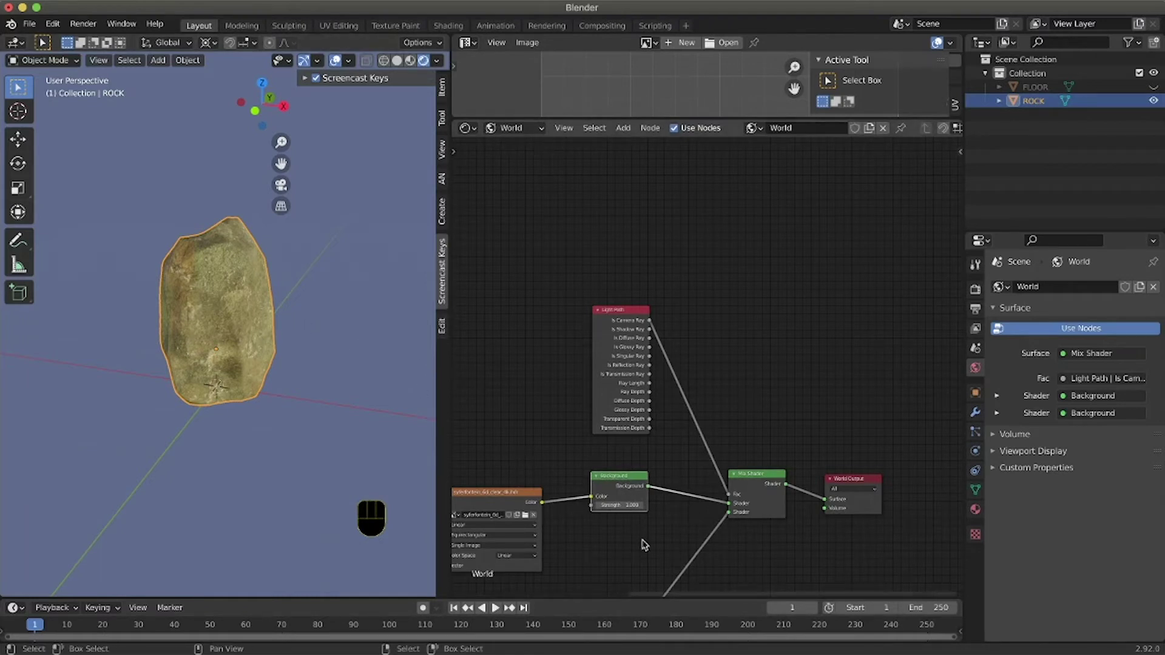
scroll(628, 488, down, 5)
drag(626, 485, 646, 448)
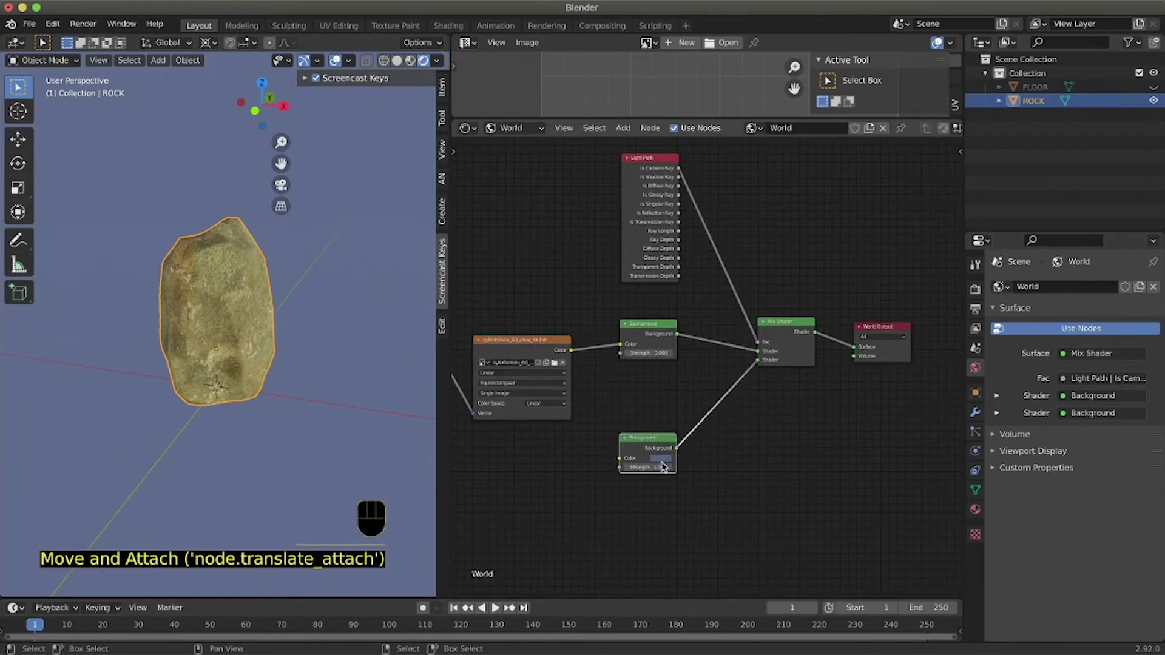
Step: Darken the lower Background node's blue colour slightly and space out the Mix Shader and World Output nodes
click(662, 460)
drag(720, 369, 721, 372)
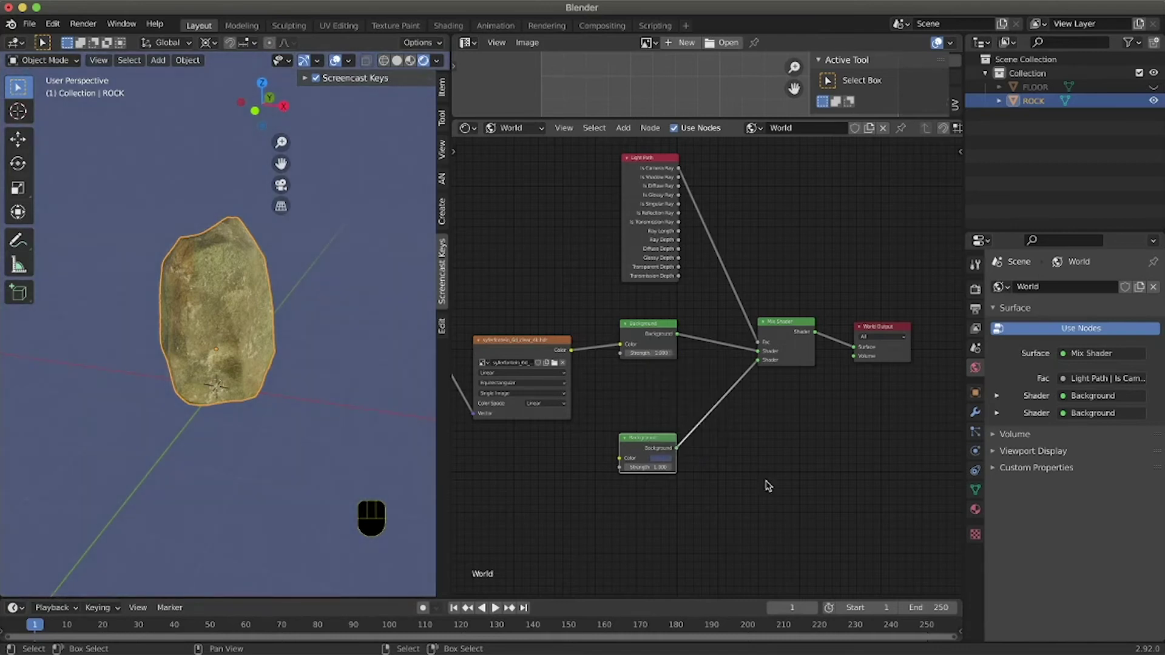
middle_drag(237, 387, 228, 416)
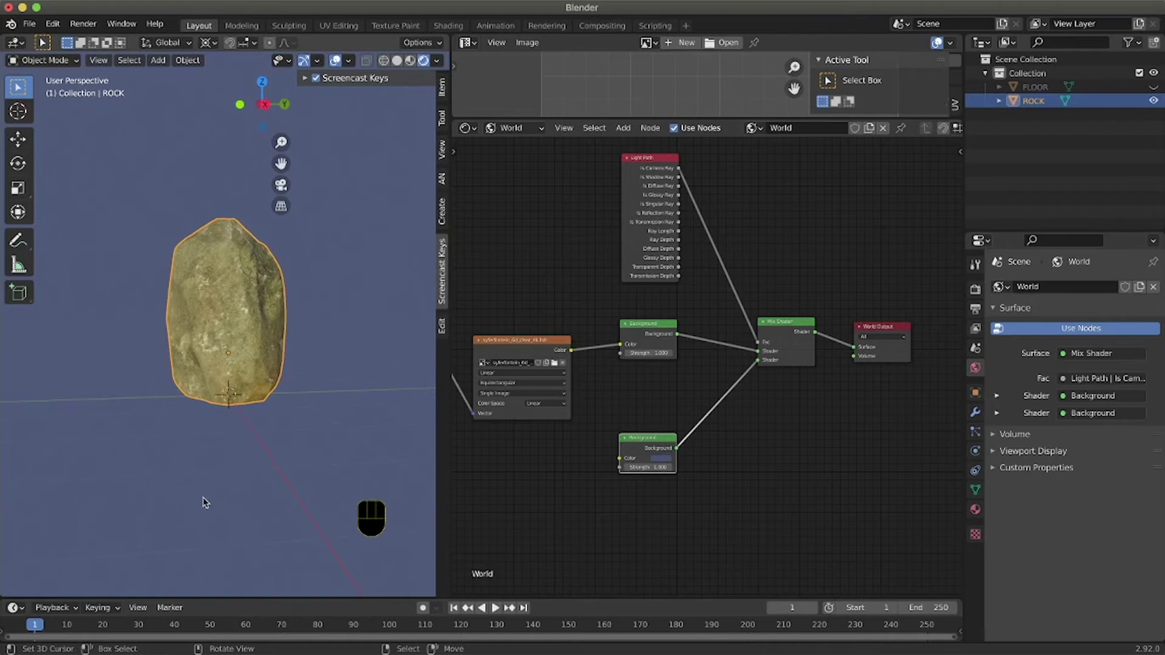
middle_drag(857, 306, 786, 306)
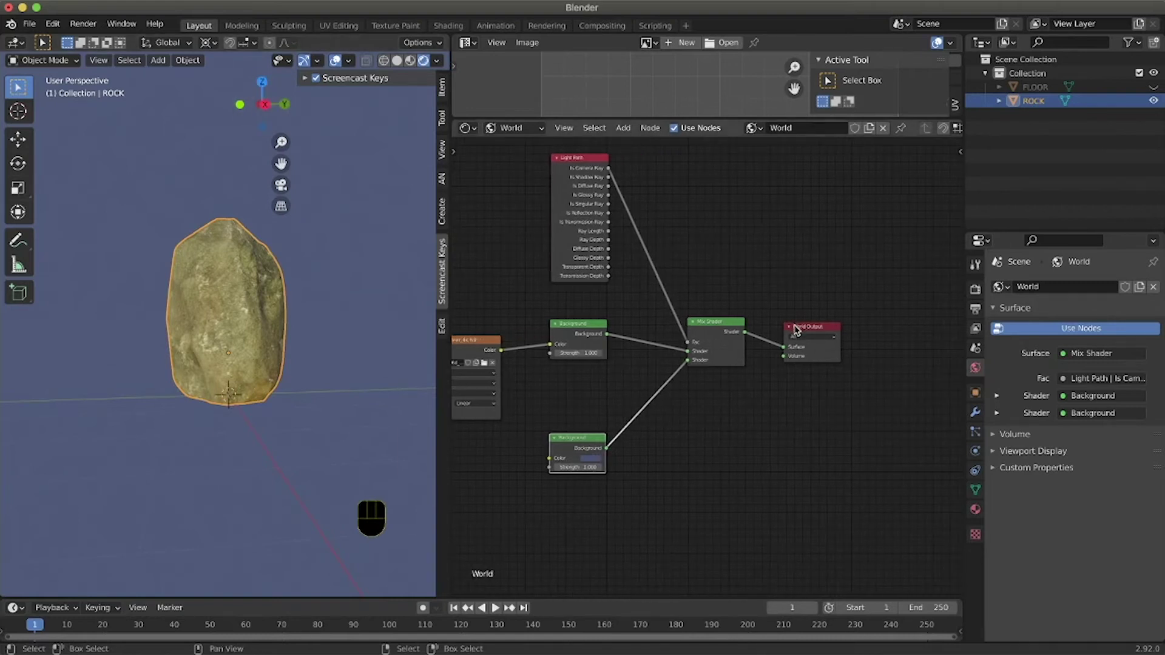
drag(796, 330, 836, 304)
drag(724, 322, 748, 317)
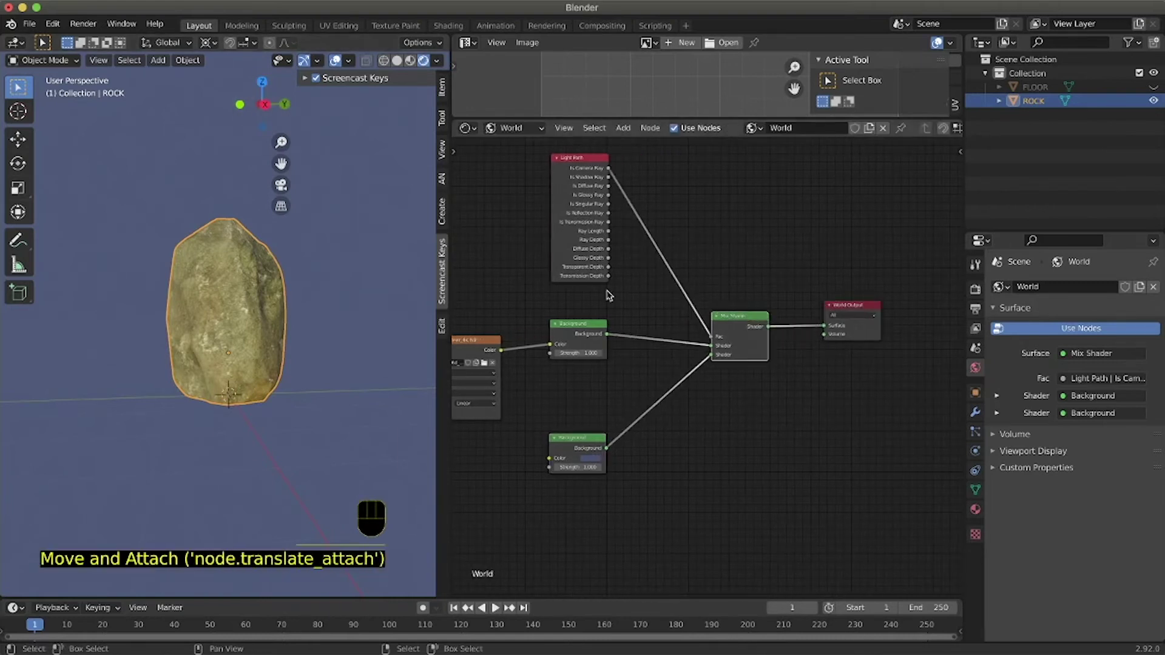
Step: Unhide the FLOOR object and view the rock standing on it
click(1153, 87)
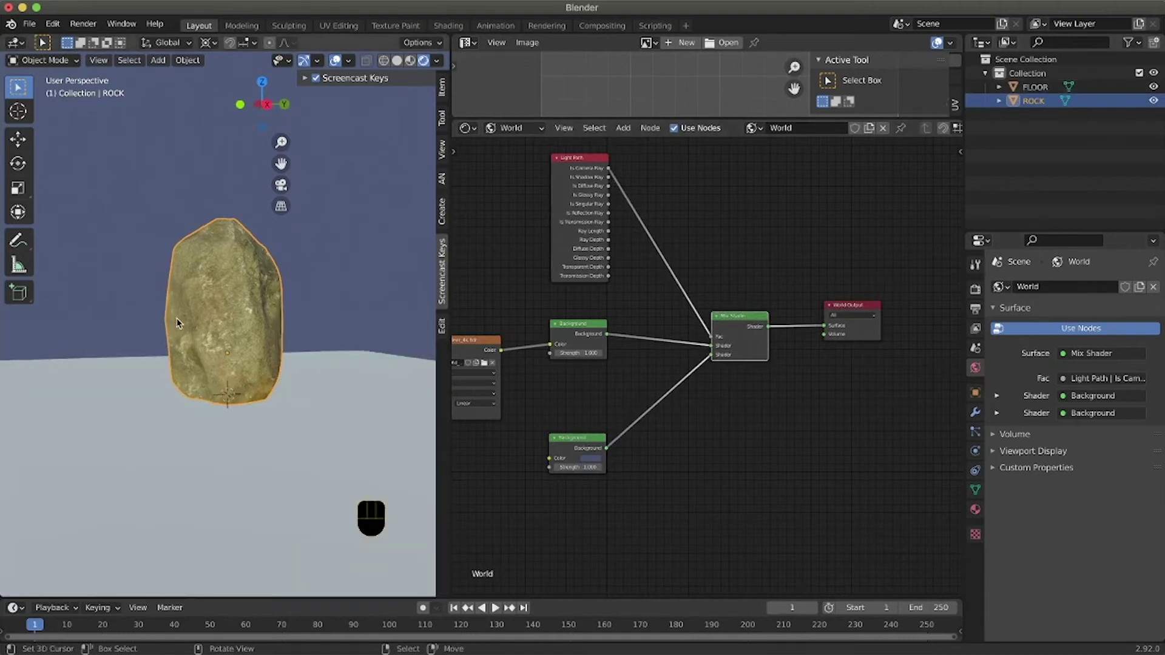
middle_drag(176, 322, 193, 381)
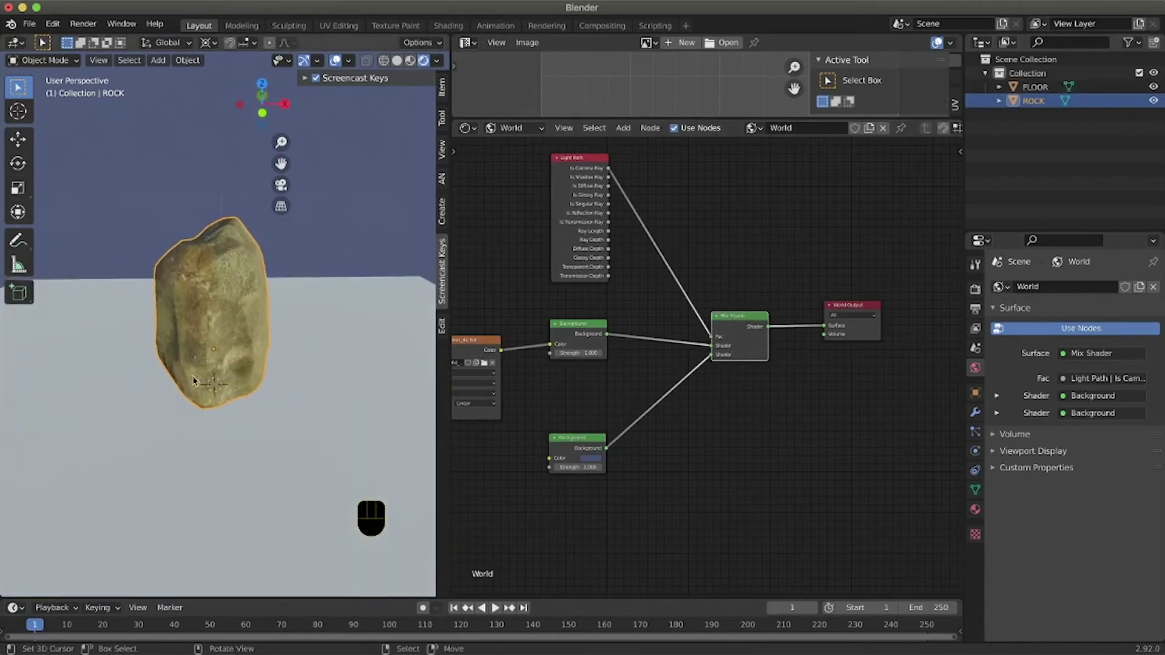
Step: Enable Ambient Occlusion and Bloom in the Eevee render settings
click(975, 289)
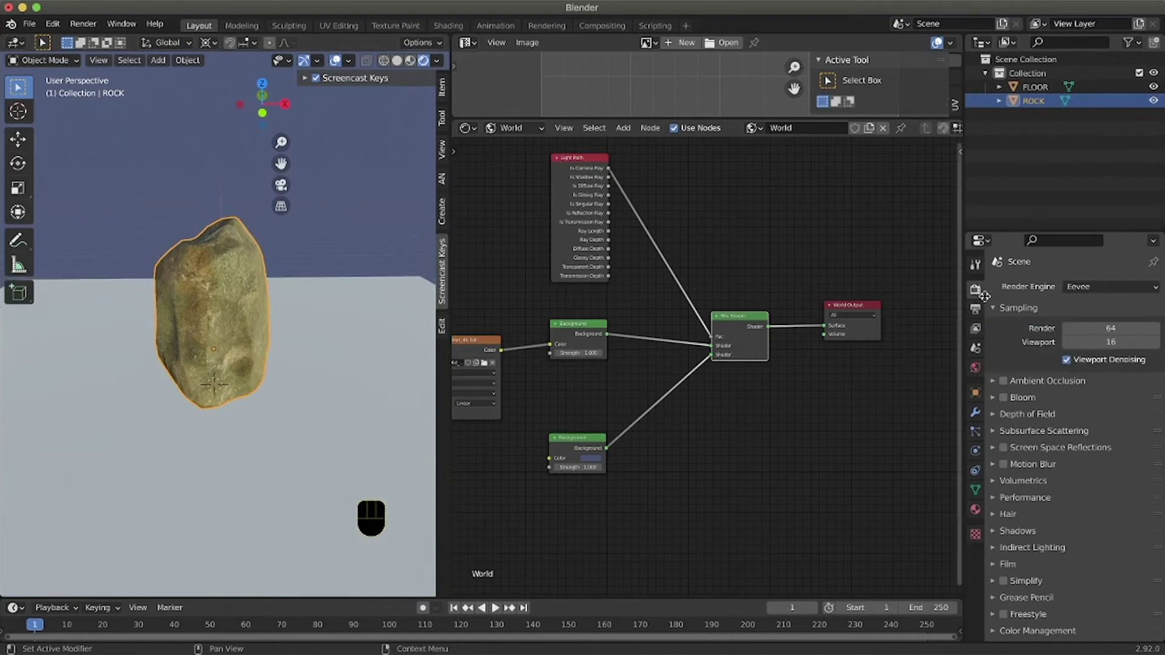
click(1003, 380)
middle_drag(253, 437, 225, 423)
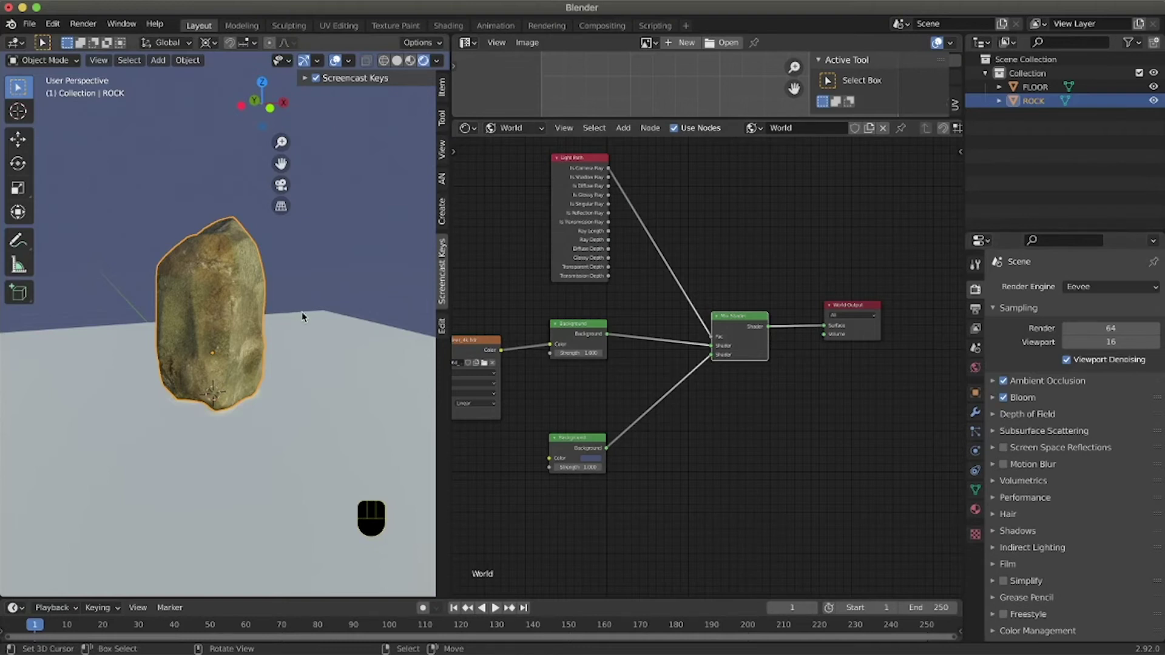
Step: Enable Screen Space Reflections with Refraction on and Half Res Trace off
click(993, 448)
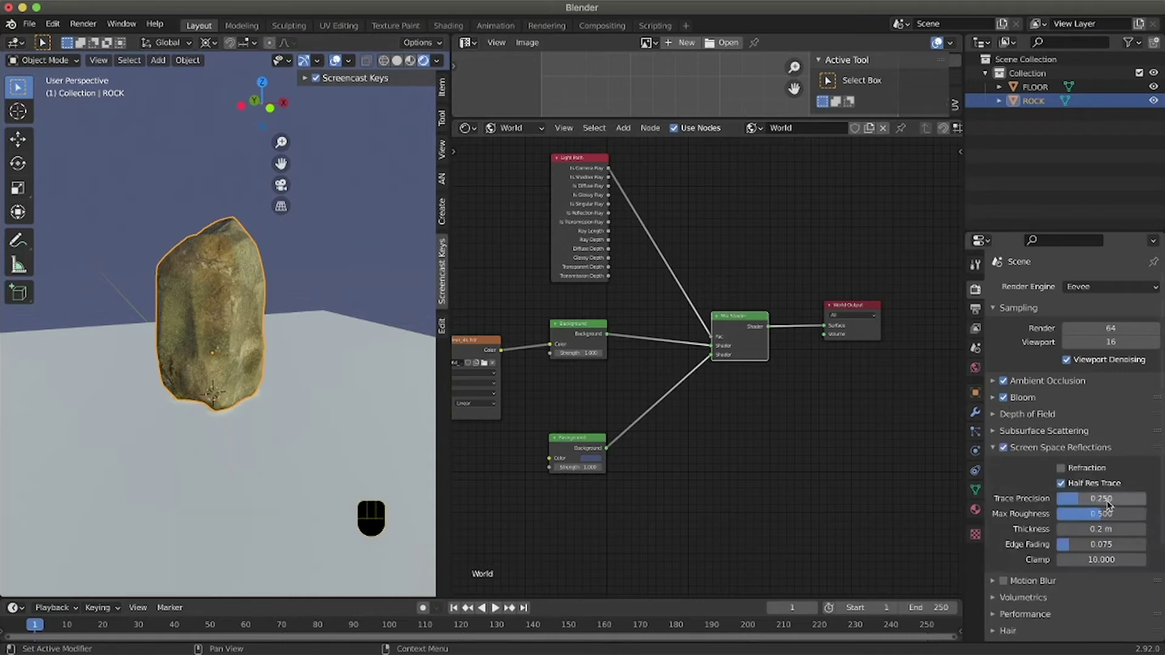
click(1061, 484)
click(1061, 468)
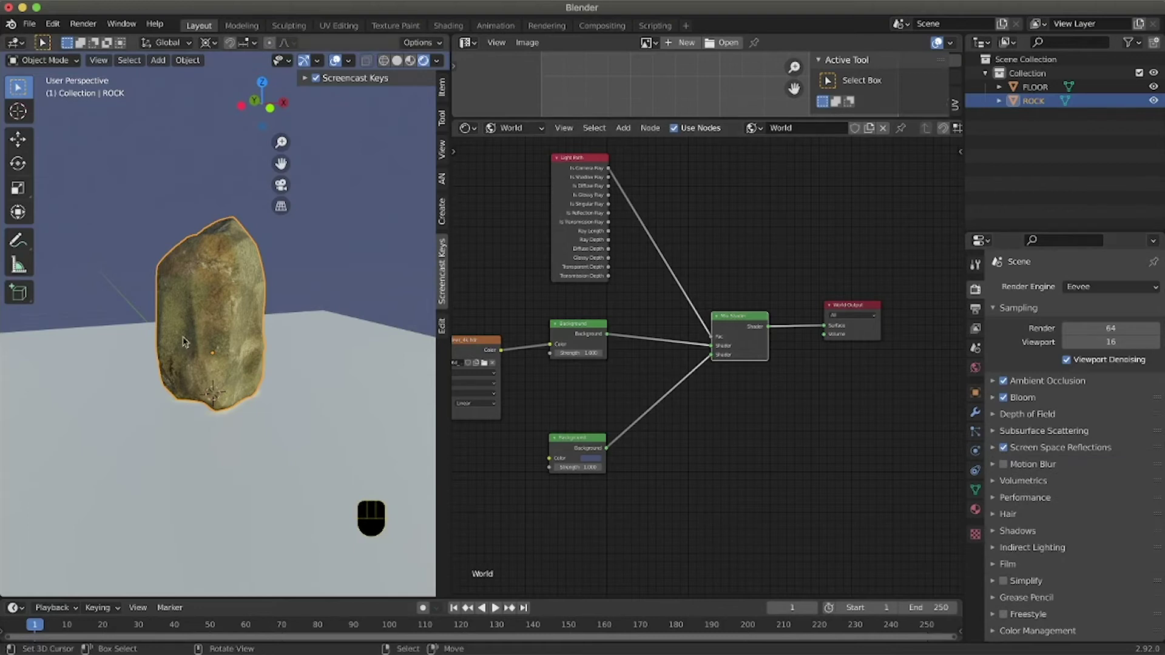
scroll(202, 341, left, 10)
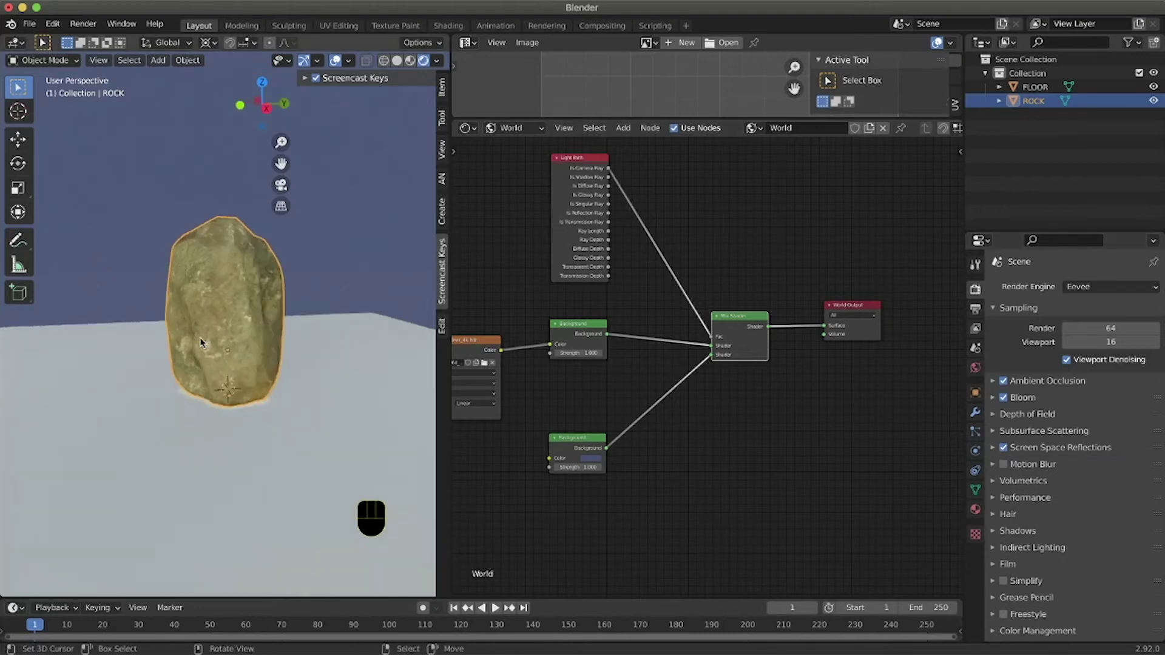
Step: Review the Screen Space Reflections and Shadows options in the Eevee render settings without changing them
scroll(203, 344, left, 10)
scroll(607, 394, left, 1)
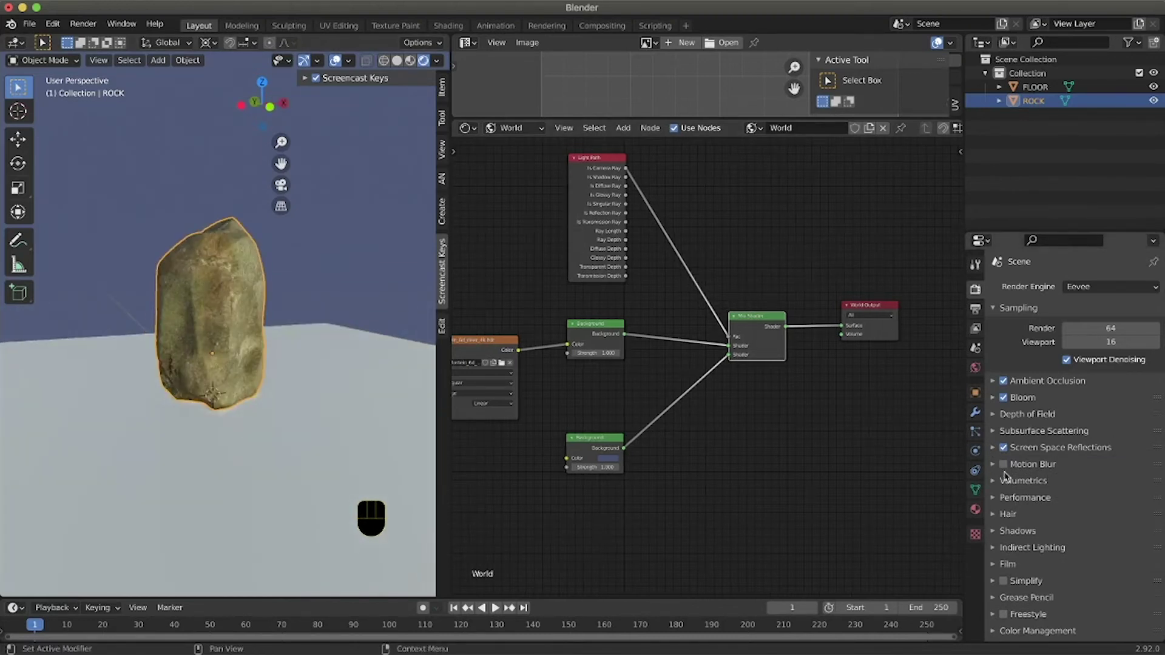
click(993, 448)
click(993, 448)
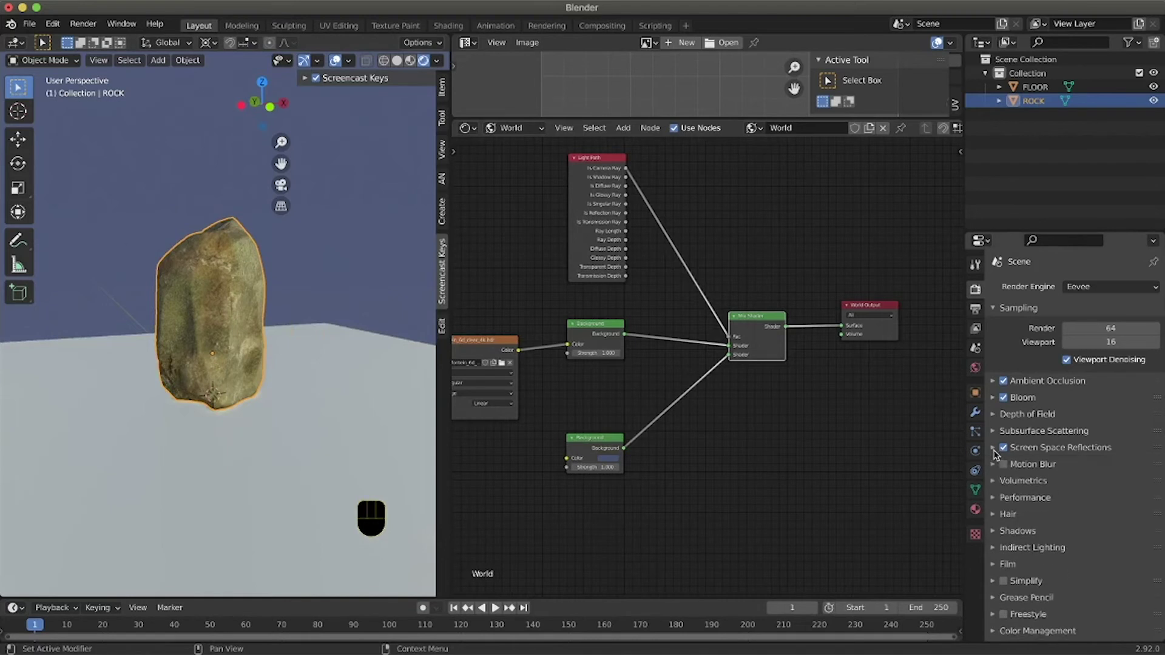
click(994, 532)
scroll(1068, 537, down, 3)
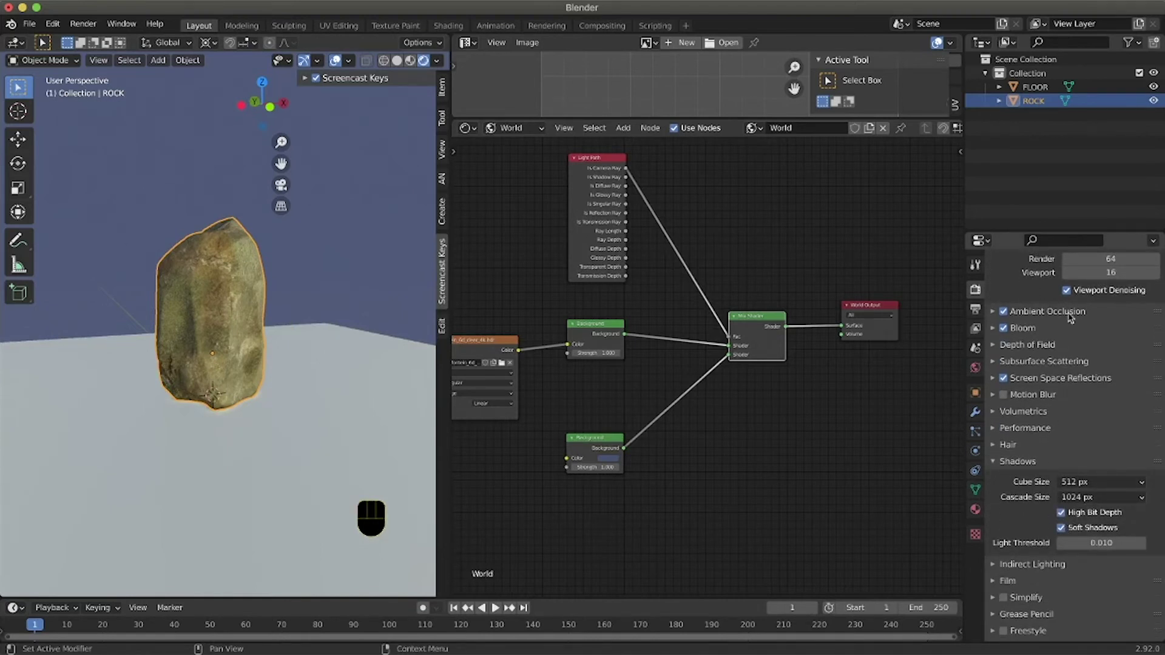
click(993, 463)
Step: Examine the rock on the floor from all sides to check its lighting, shadows and reflections
scroll(215, 294, left, 10)
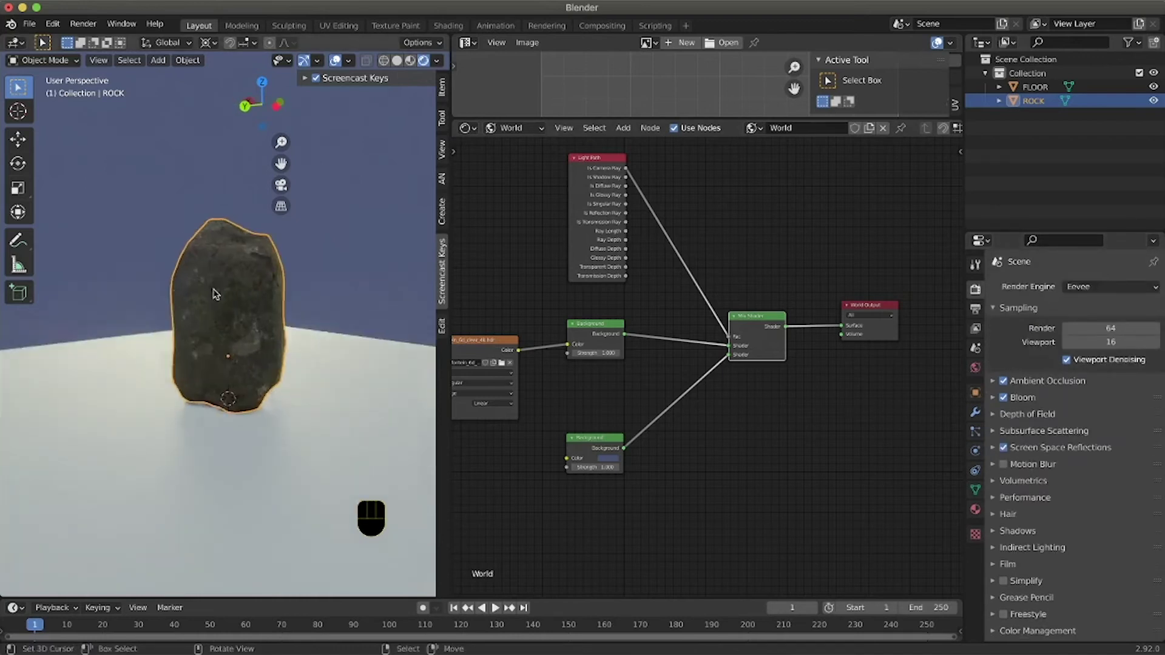
scroll(216, 294, left, 10)
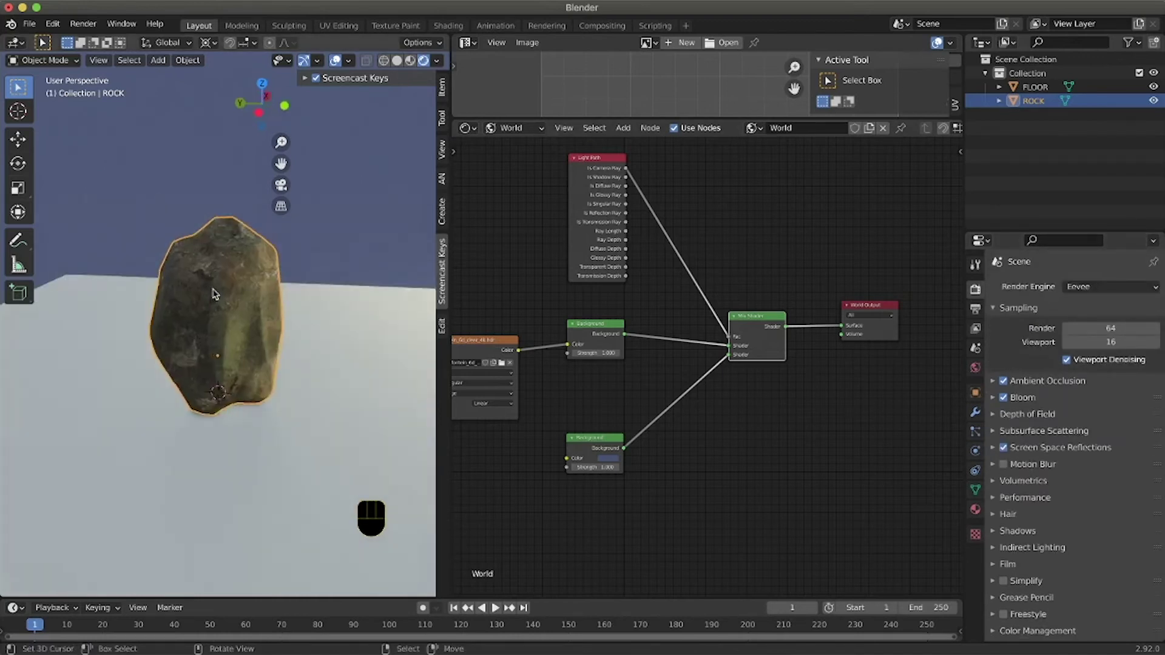
scroll(245, 388, left, 6)
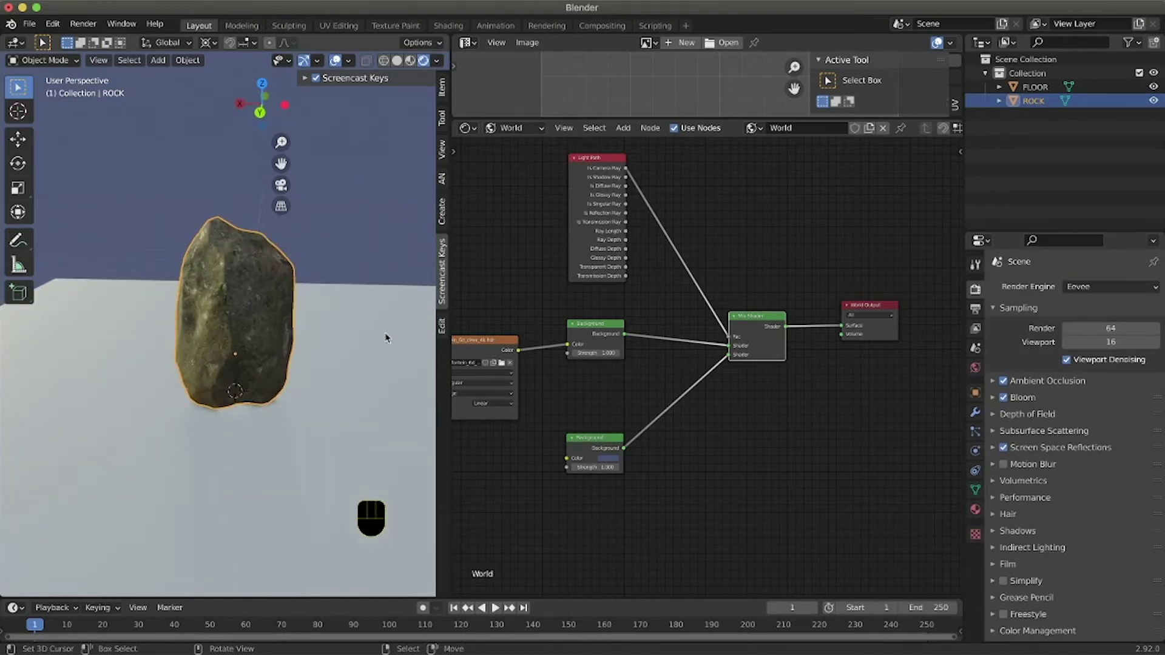
scroll(329, 361, left, 6)
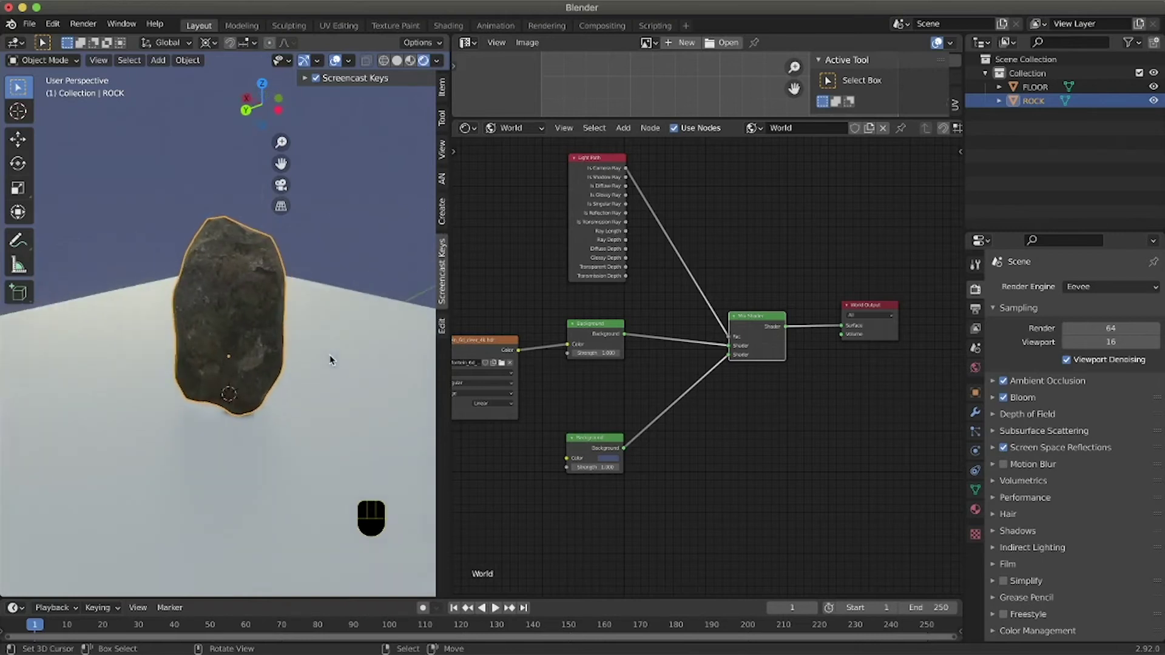
scroll(337, 371, left, 8)
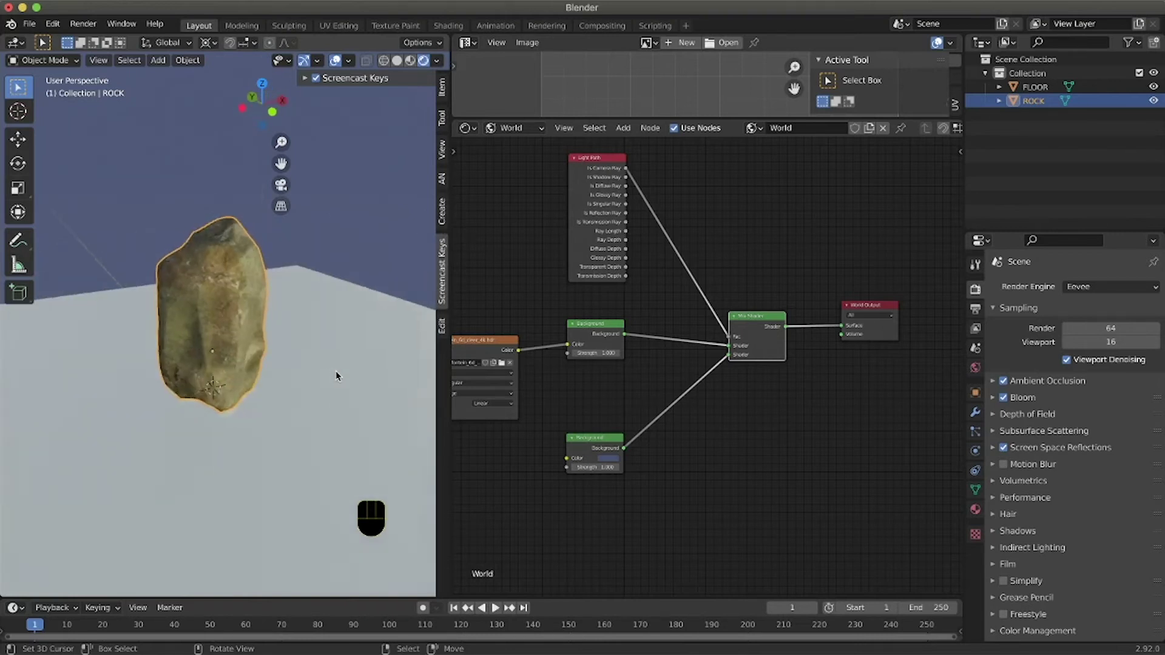
scroll(234, 347, right, 5)
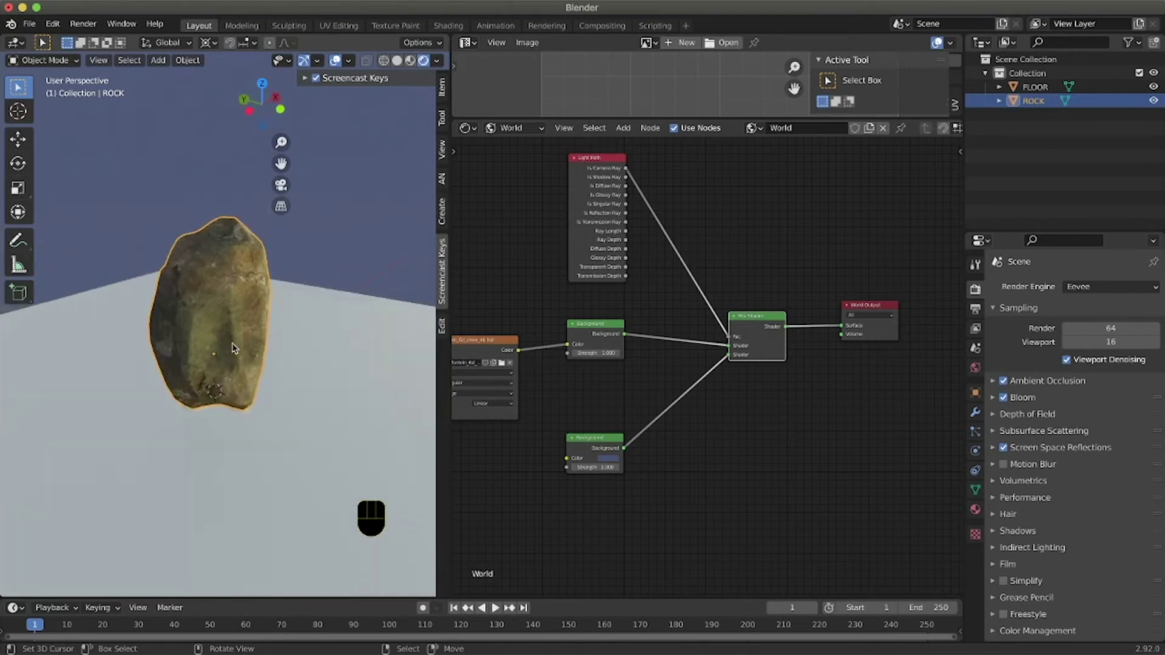
scroll(230, 347, left, 5)
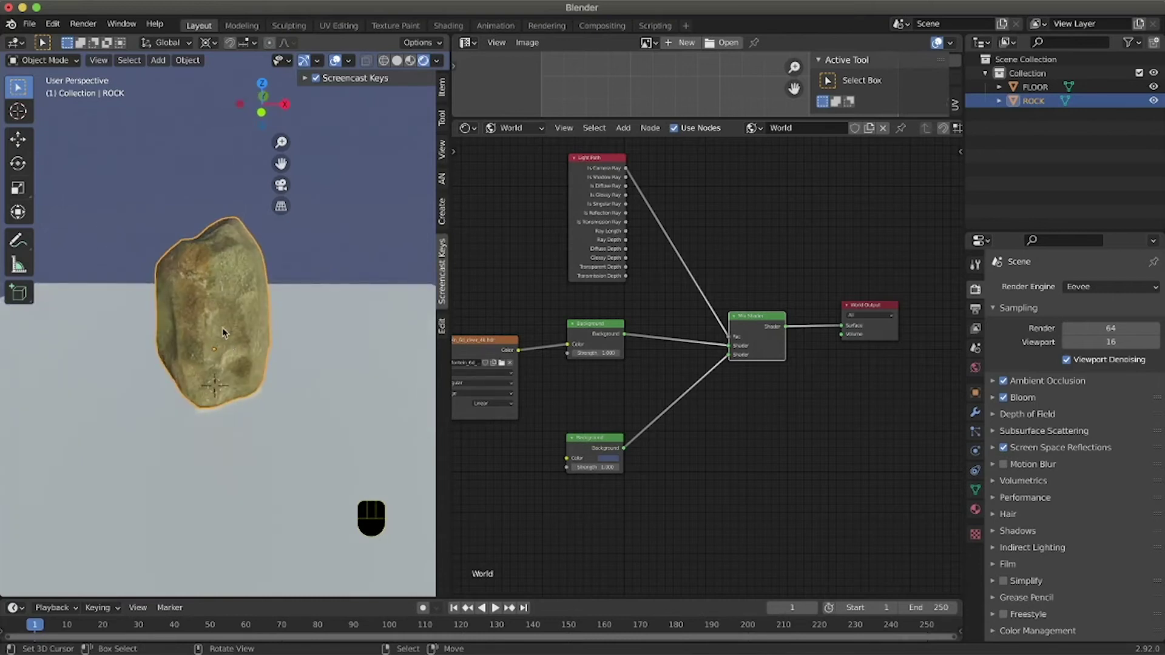
Step: Select the rock and switch the shader editor from the world nodes to the rock's object material
right_click(224, 332)
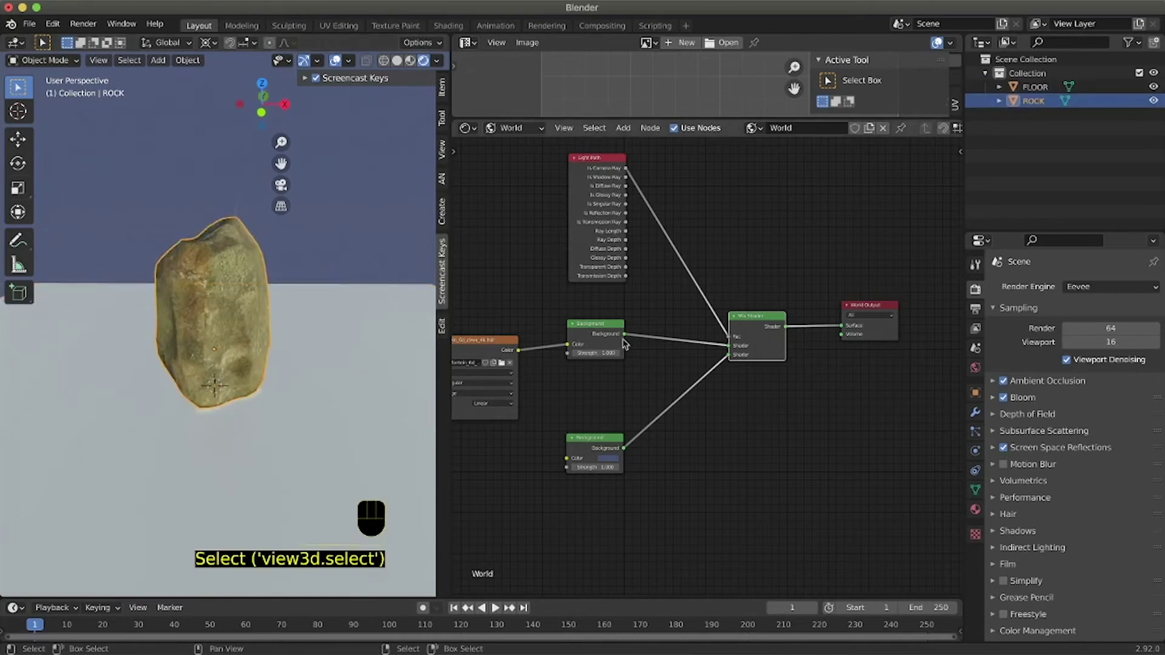
click(513, 128)
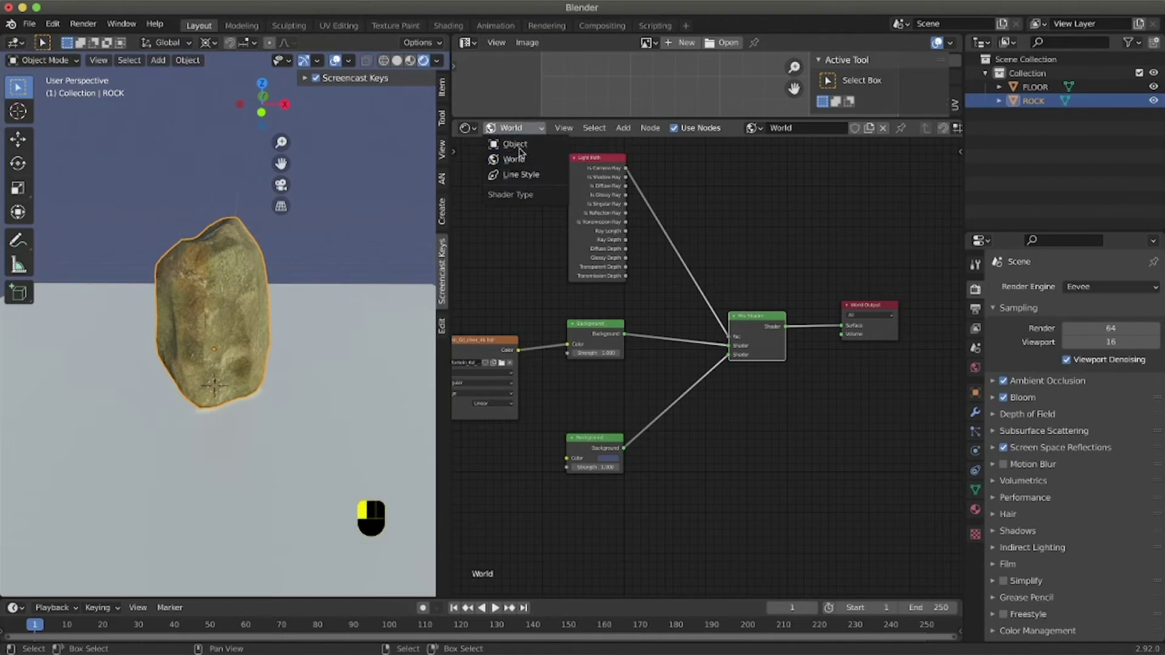
click(539, 157)
scroll(634, 220, left, 5)
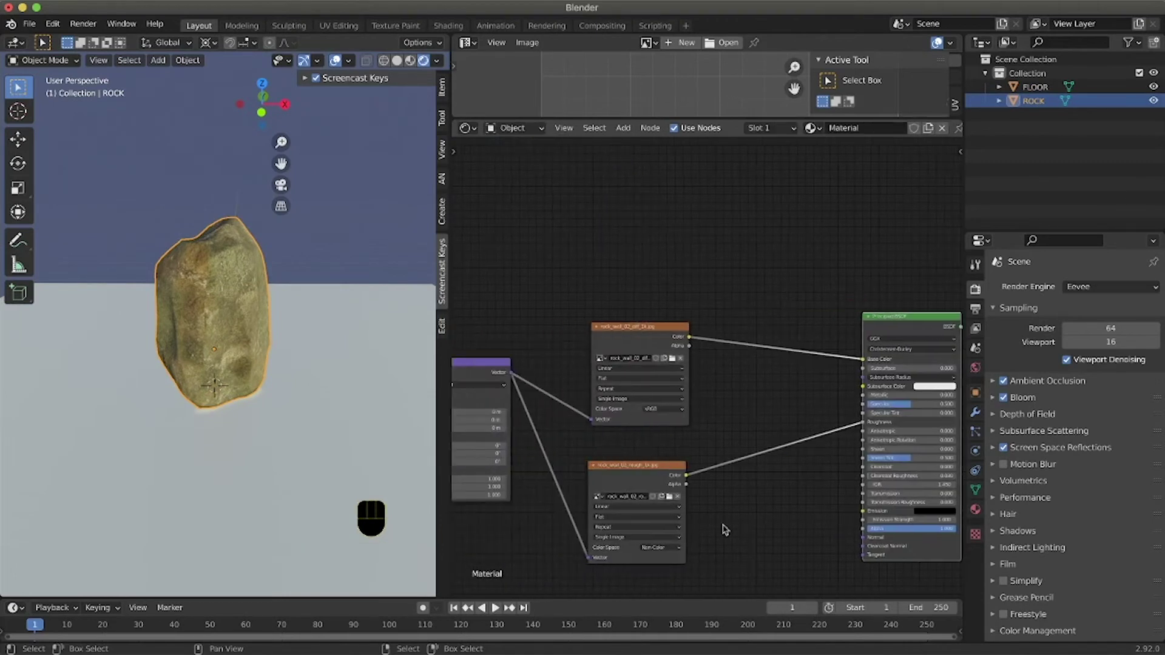
Step: Disconnect the roughness texture from the Principled BSDF and raise its Roughness value to about 0.7
drag(864, 422, 734, 482)
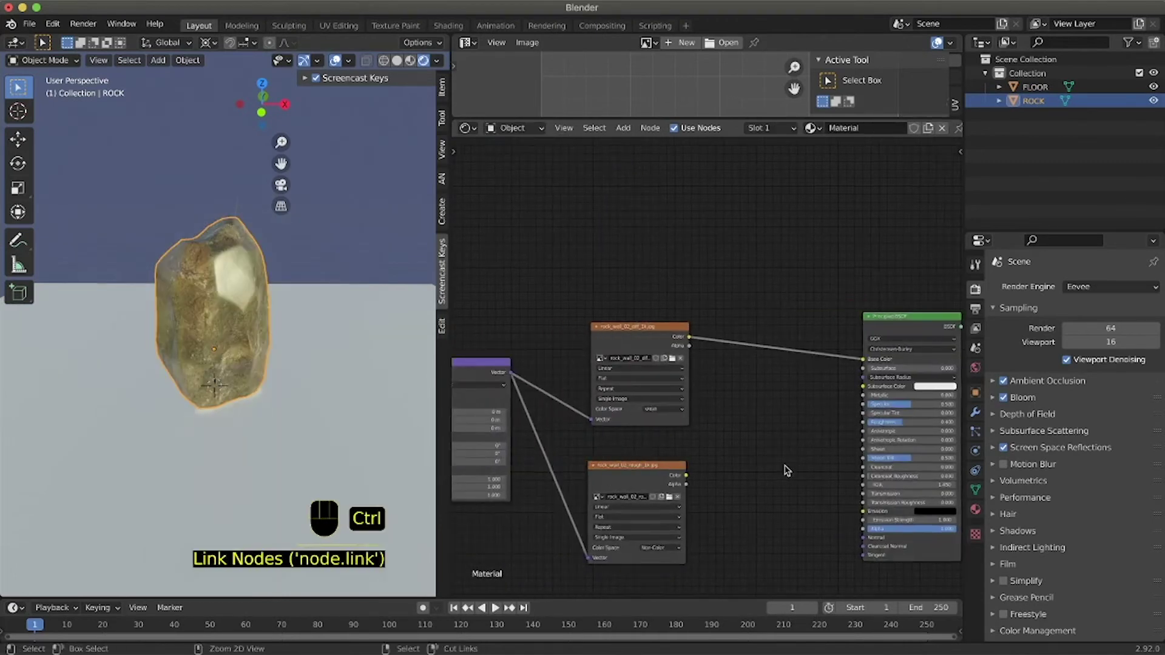
ctrl+scroll(784, 469, up, 4)
ctrl+scroll(787, 474, down, 3)
scroll(949, 463, right, 2)
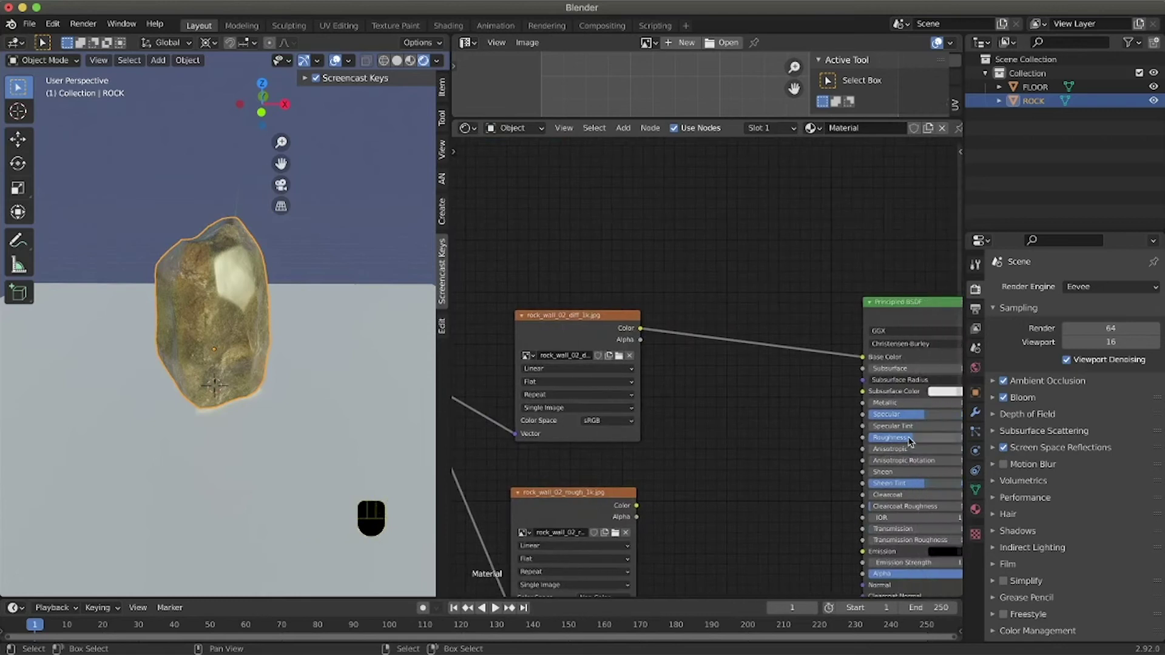
drag(910, 441, 917, 441)
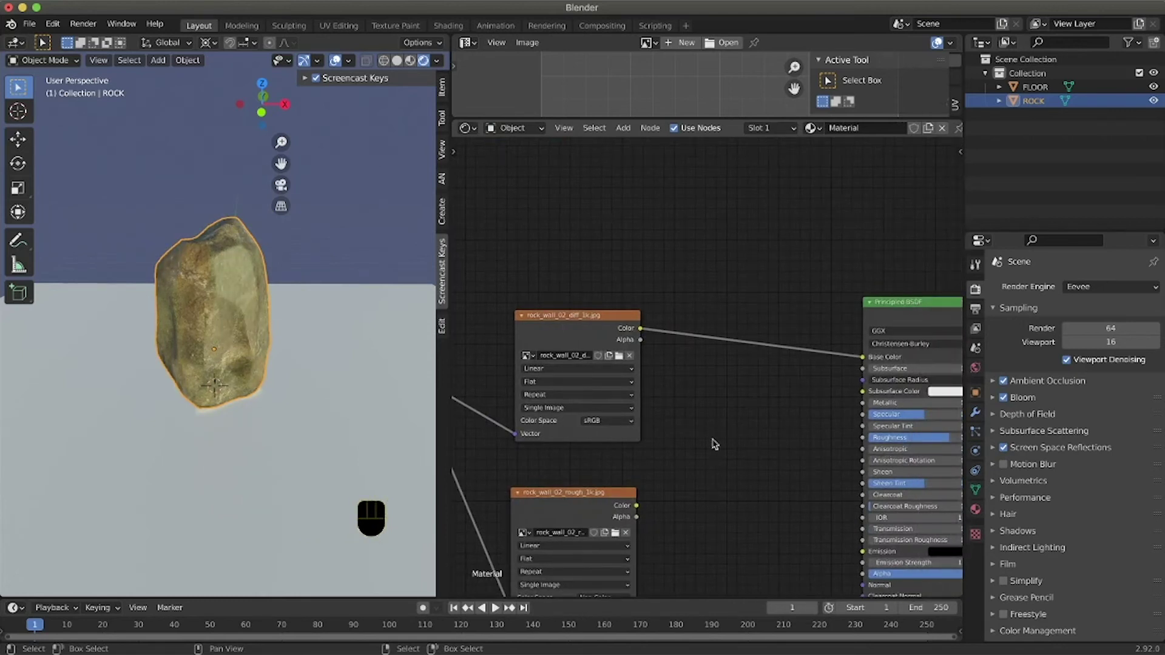
Step: Try Box projection on the rock_wall_02_diff_1k.jpg texture node and return it to Flat
ctrl+scroll(703, 432, up, 3)
scroll(701, 434, left, 2)
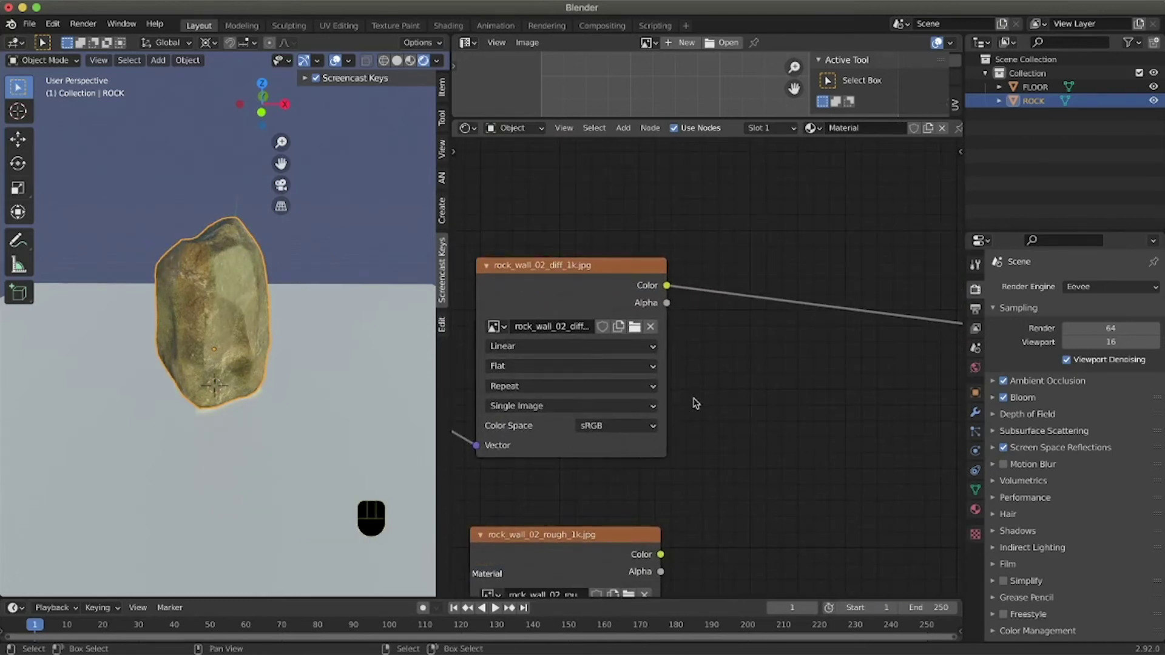
scroll(695, 403, left, 2)
click(576, 367)
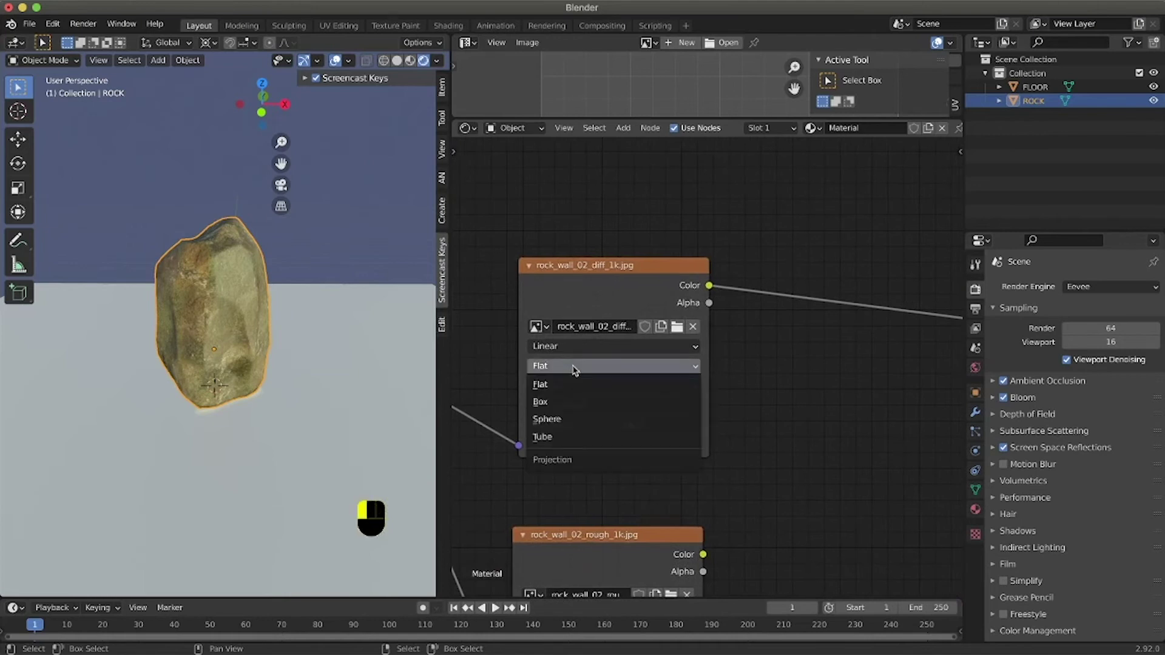
click(570, 402)
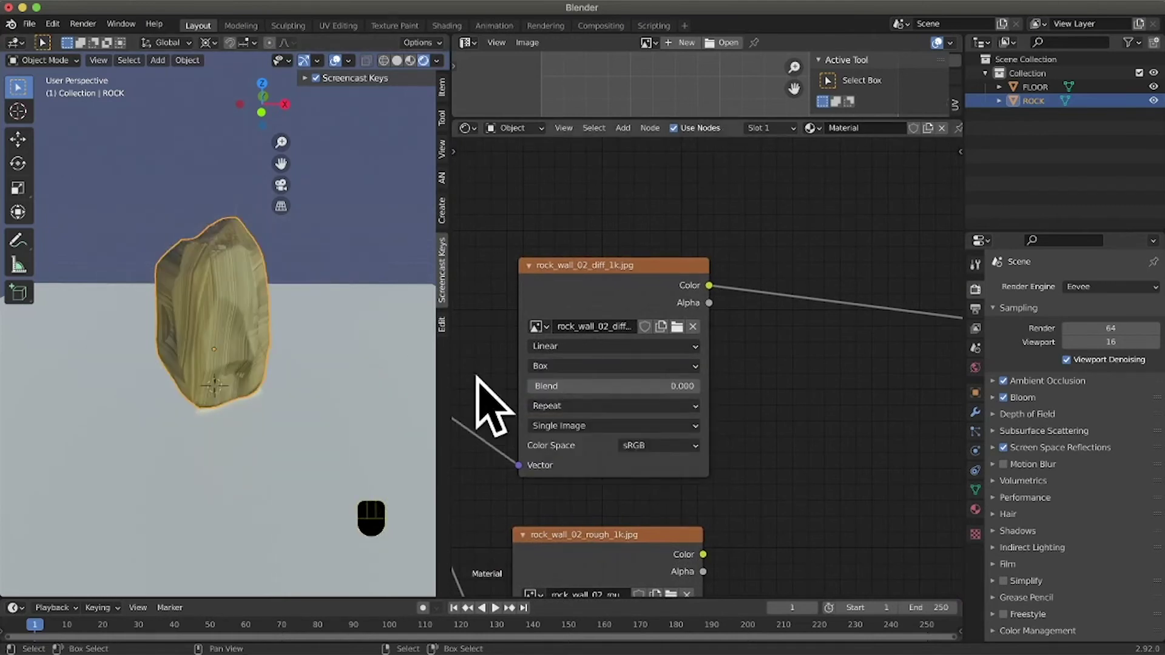
click(562, 366)
click(574, 386)
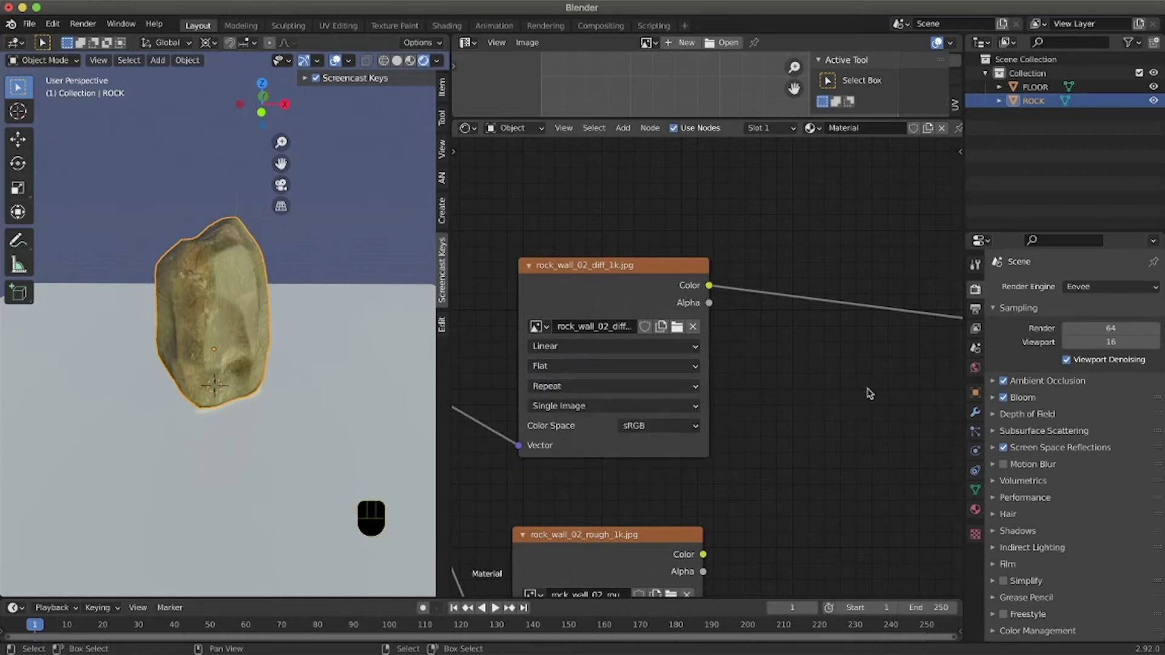
Step: Reconnect the Color output of rock_wall_02_rough_1k.jpg to the Principled BSDF's Roughness input
ctrl+scroll(868, 392, down, 5)
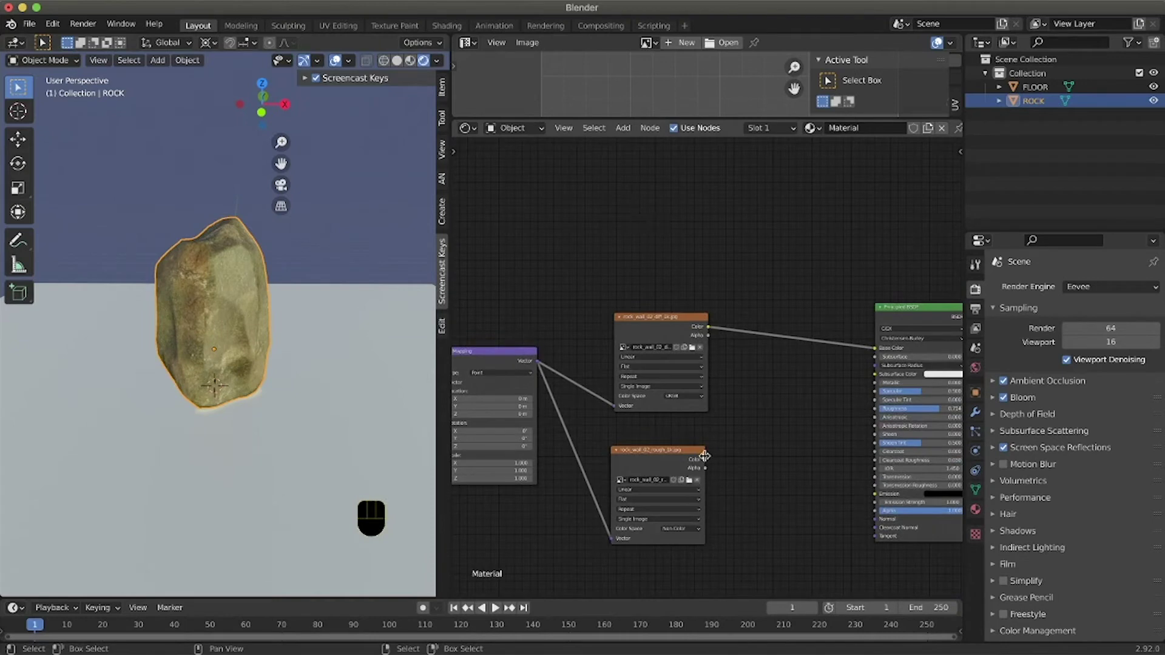
drag(706, 460, 875, 410)
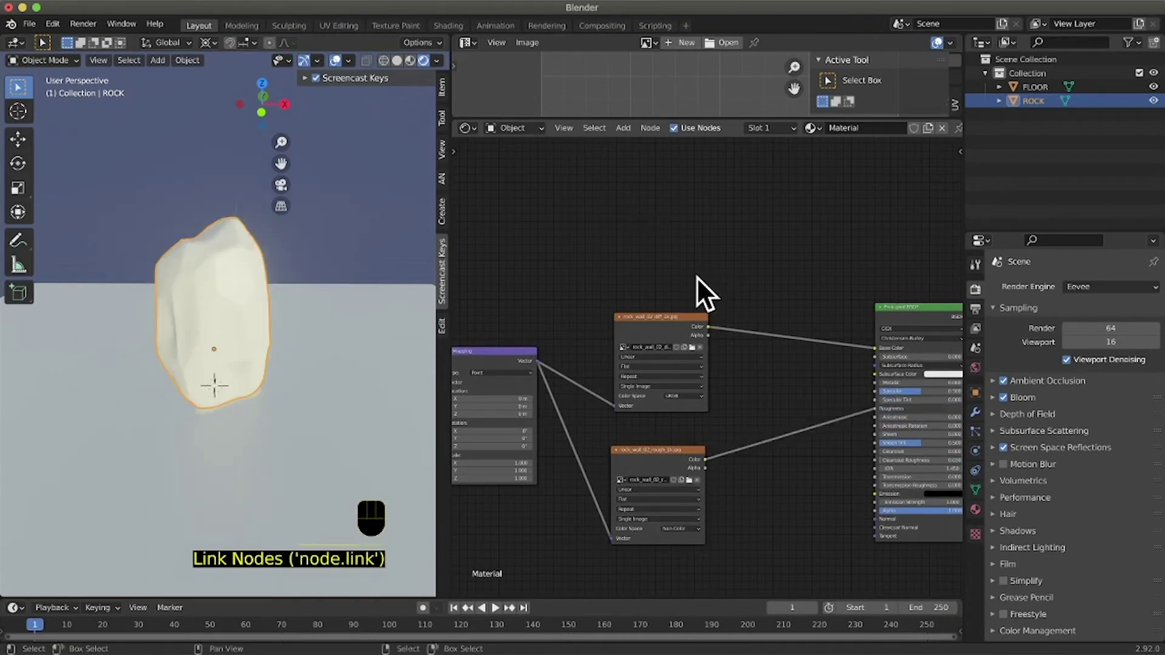
click(589, 246)
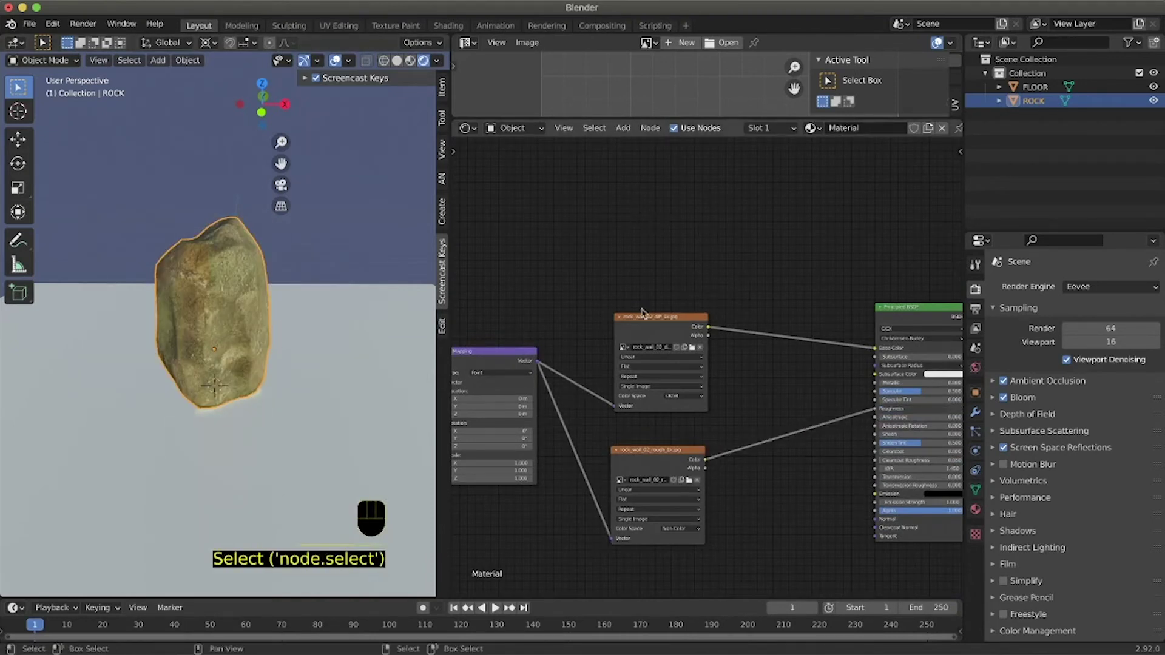
Step: Bring the rock_wall_02_nor_1k.jpg image from Finder in below the roughness texture and link the Mapping node's Vector to it
middle_drag(566, 300, 580, 262)
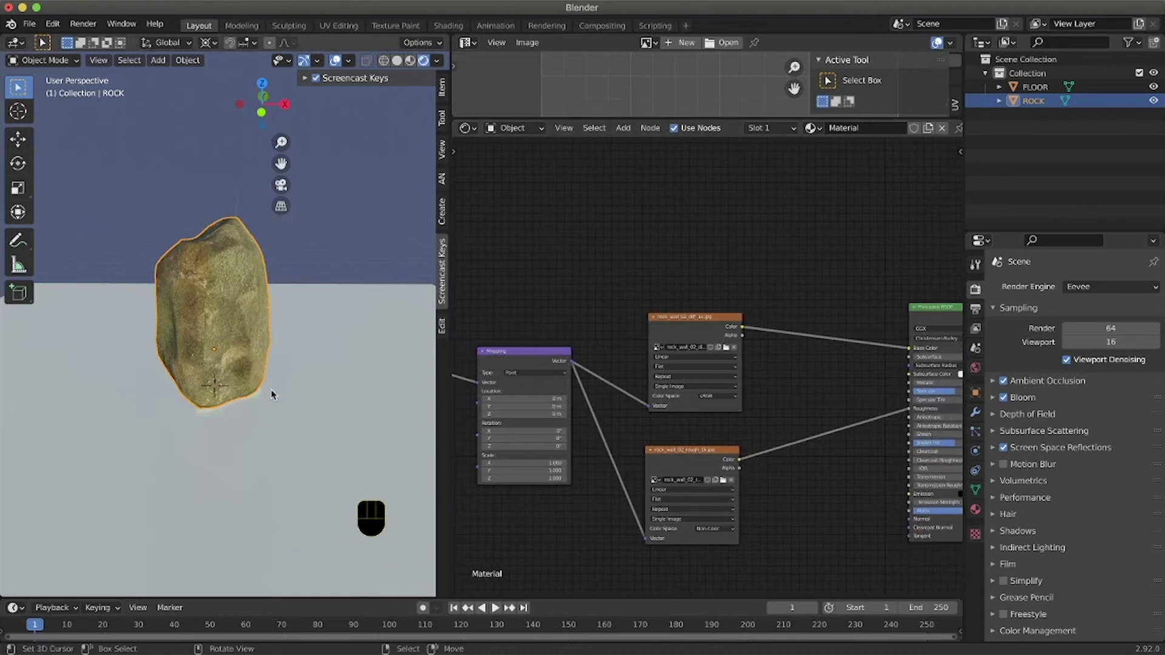
scroll(775, 512, down, 5)
key(super+Tab)
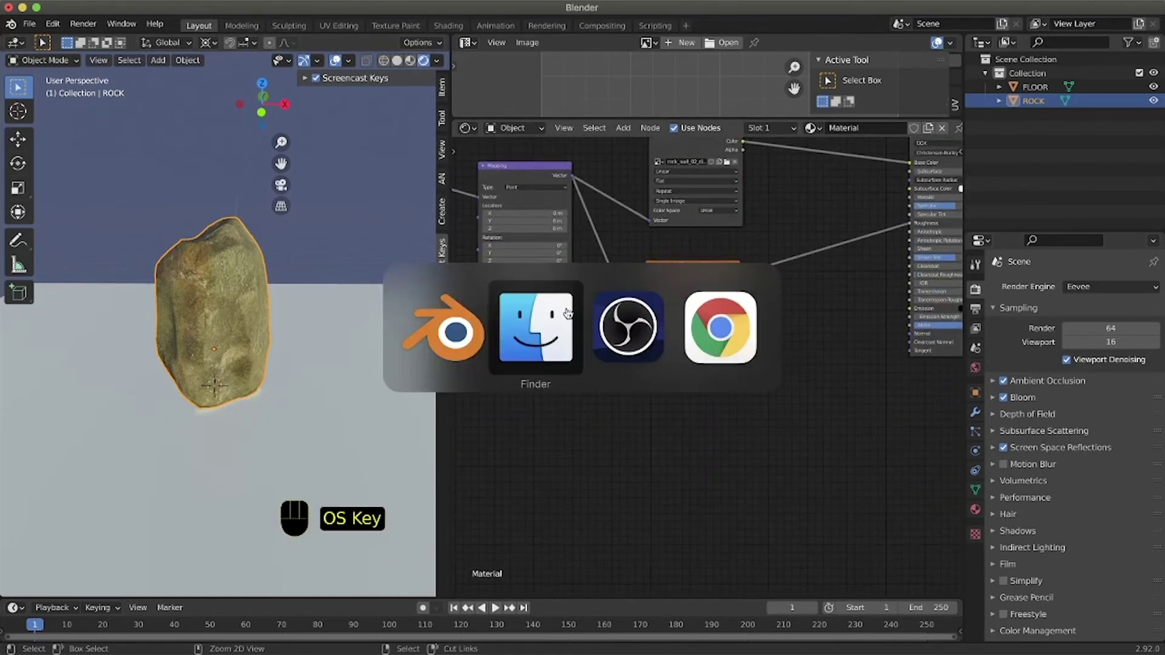
drag(416, 76, 700, 449)
click(737, 469)
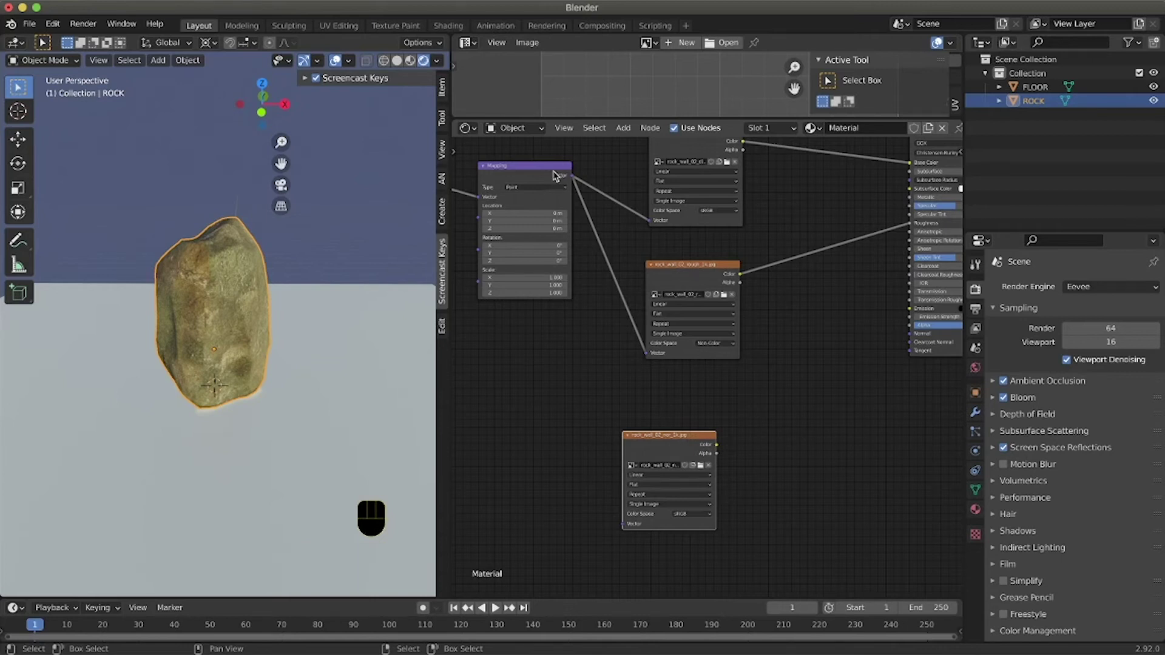
alt+right_drag(555, 175, 641, 531)
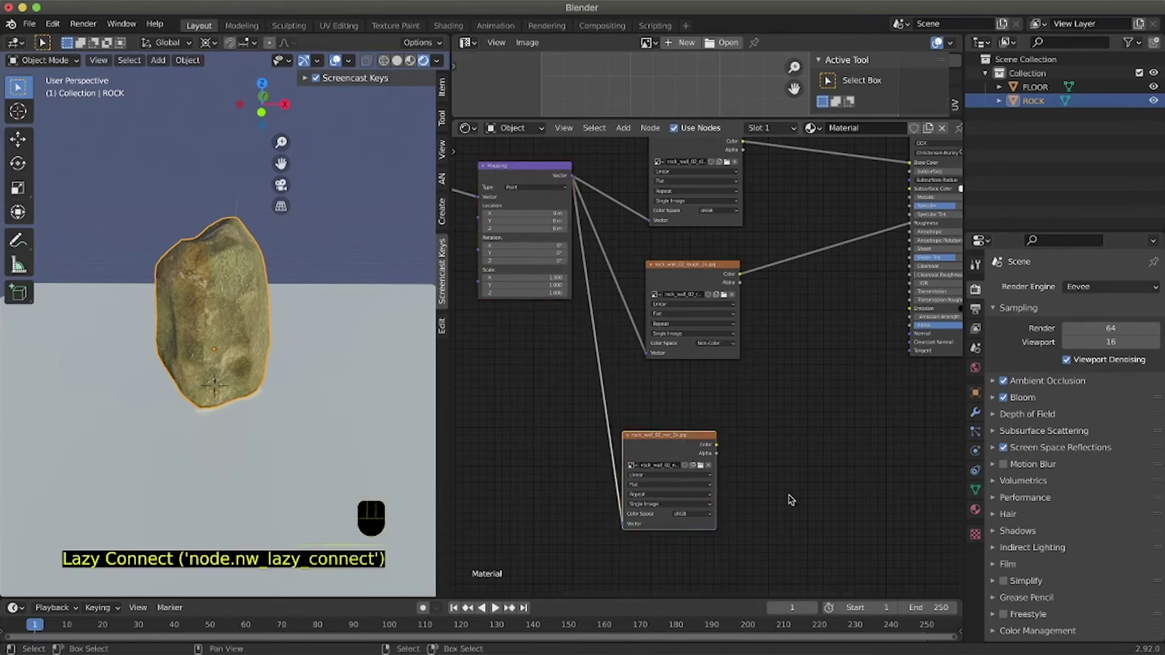
Step: Add a Normal Map node beside the rock_wall_02_nor_1k.jpg texture node
middle_drag(791, 500, 766, 495)
click(767, 467)
key(shift+a)
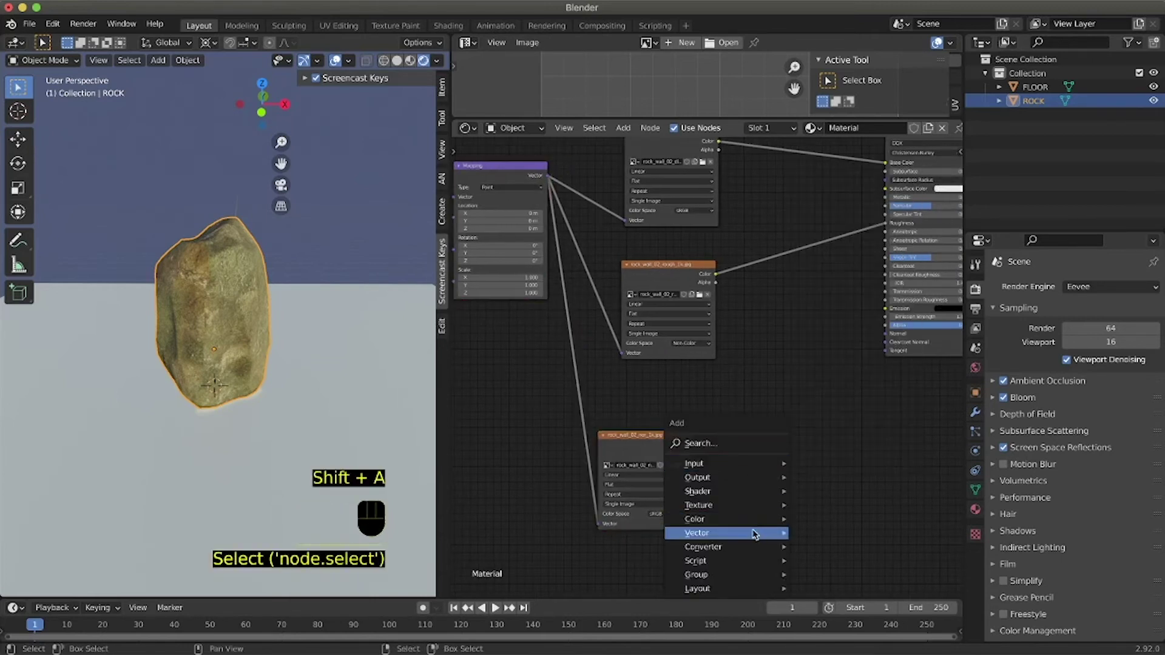
mouse_move(754, 534)
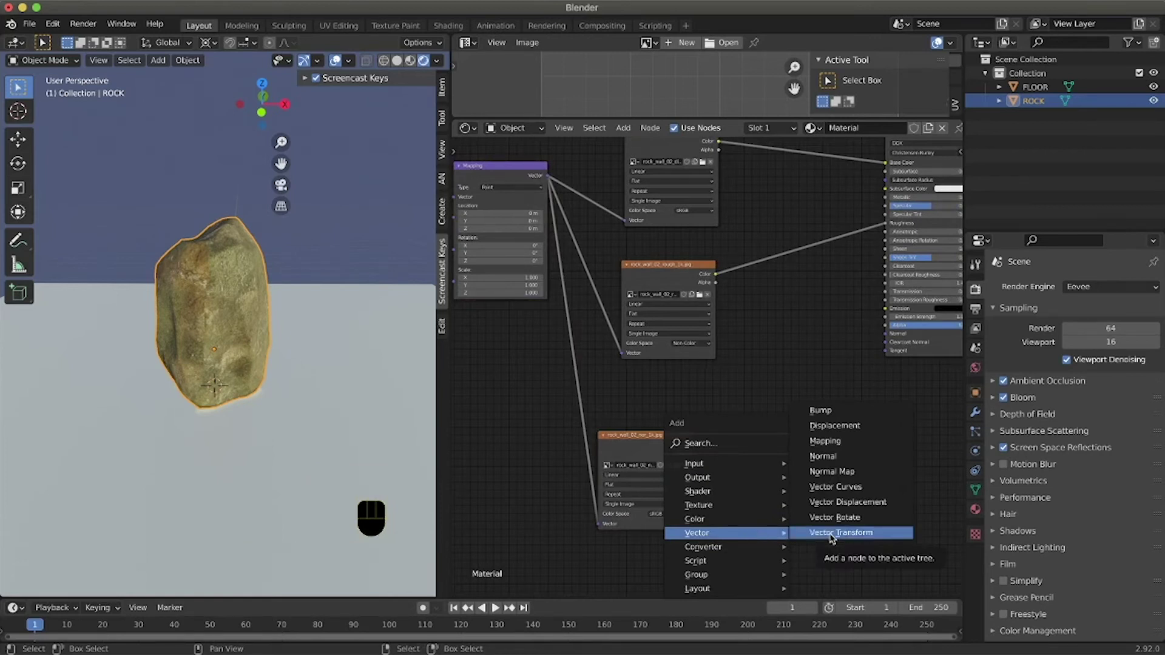
click(853, 473)
click(726, 428)
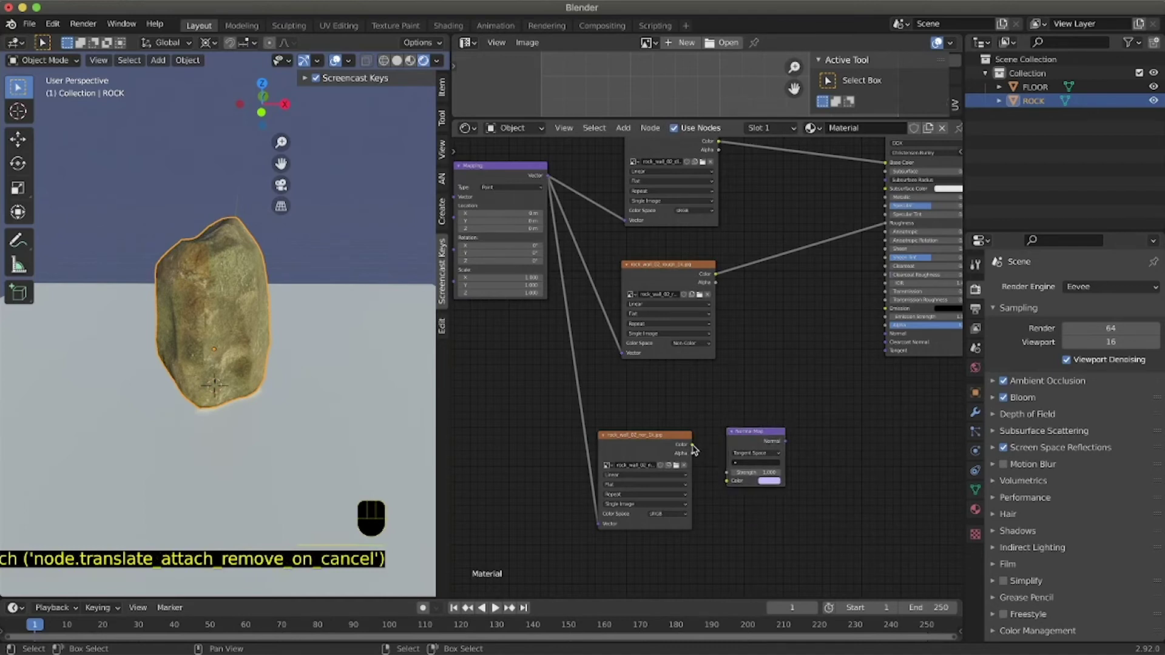
Step: Link the normal texture's Color to the Normal Map node and its output to the Principled BSDF's Normal, and inspect the rock up close
drag(693, 446, 733, 482)
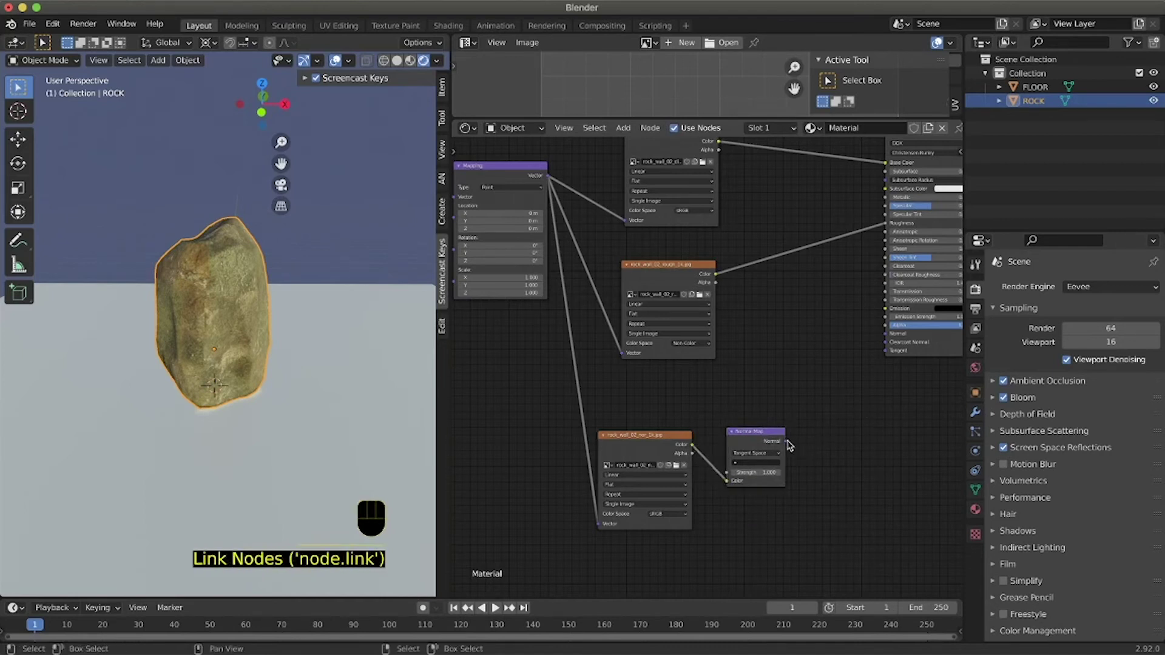
drag(787, 442, 886, 337)
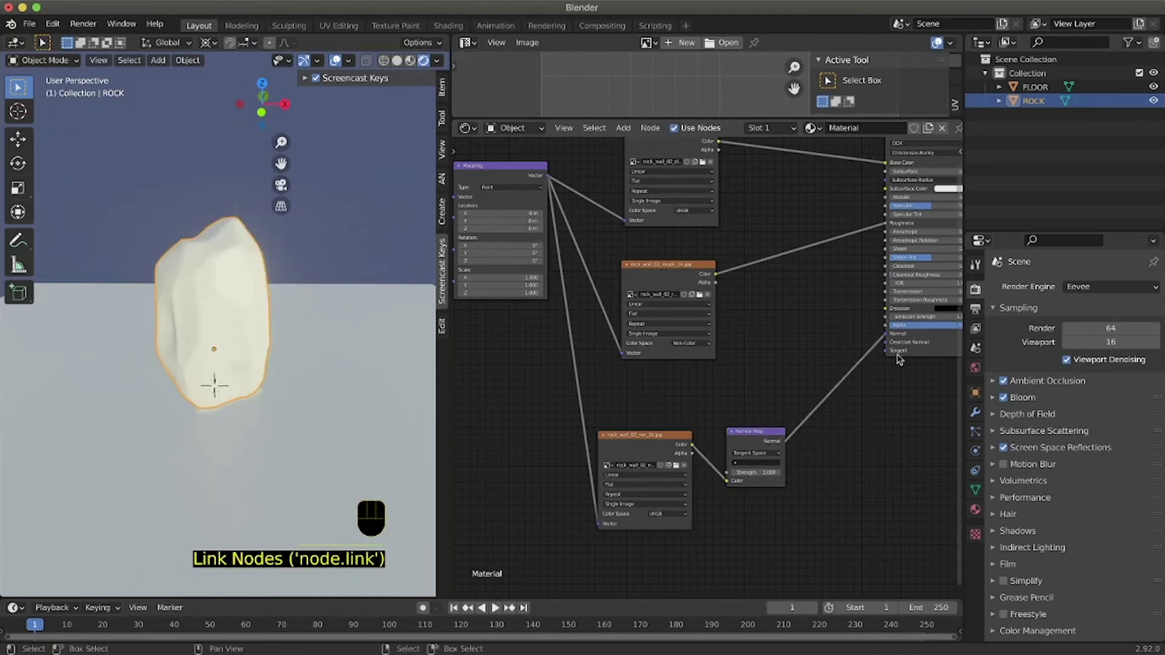
scroll(832, 421, right, 3)
scroll(831, 421, up, 3)
scroll(277, 303, left, 5)
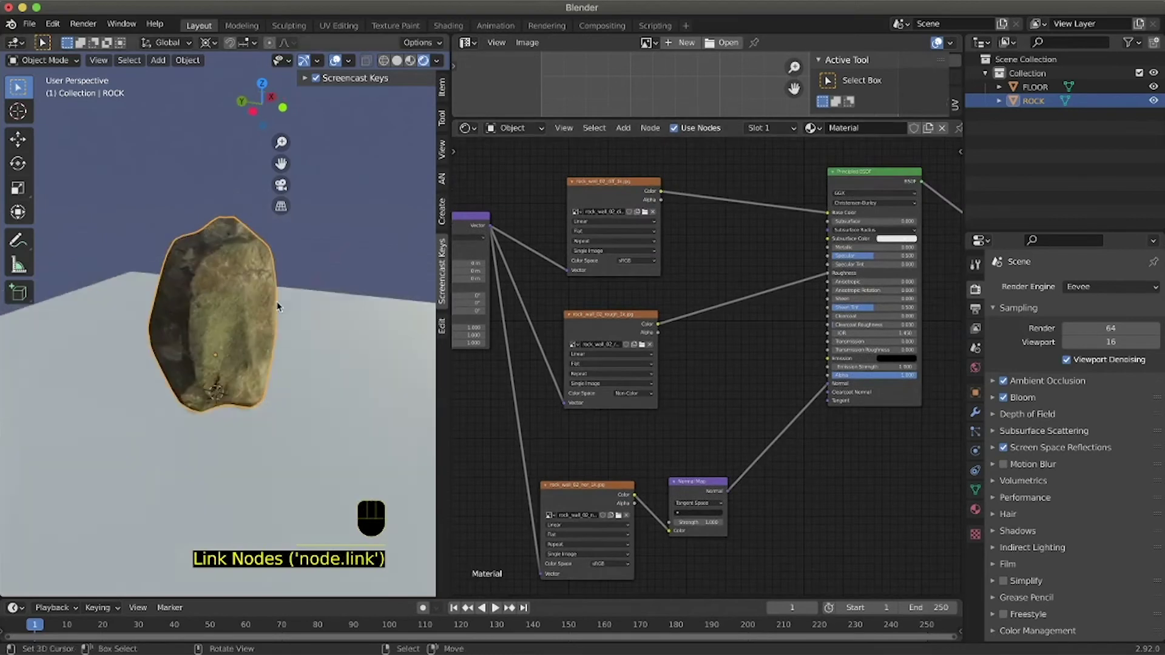
ctrl+middle_drag(278, 304, 281, 313)
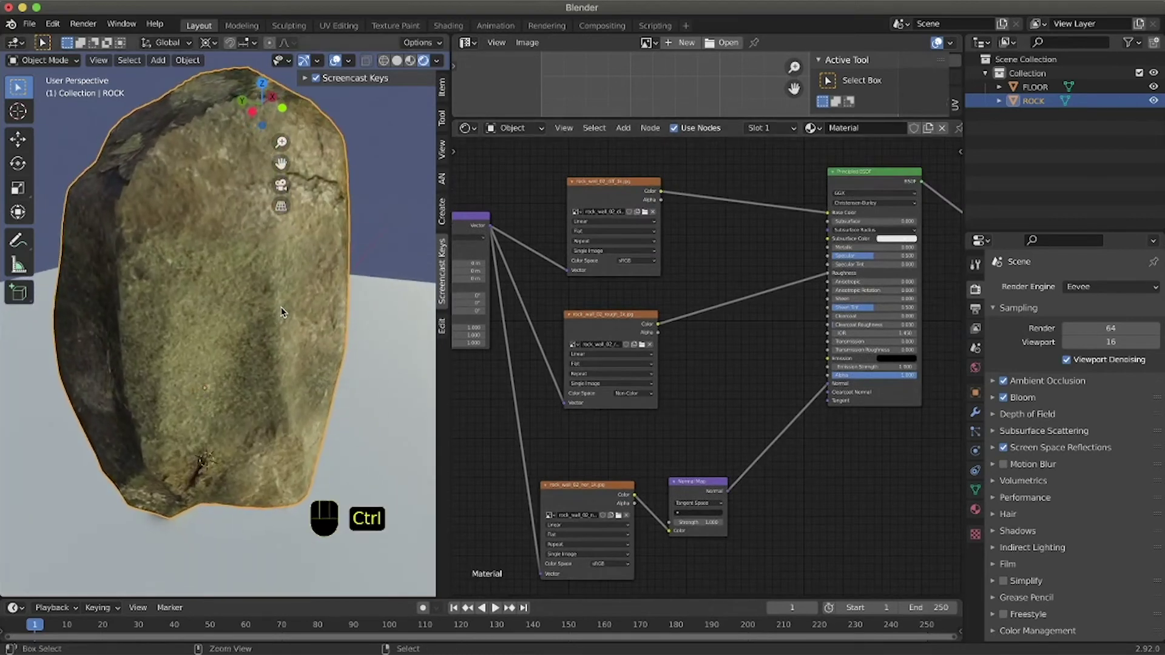
ctrl+scroll(281, 313, down, 2)
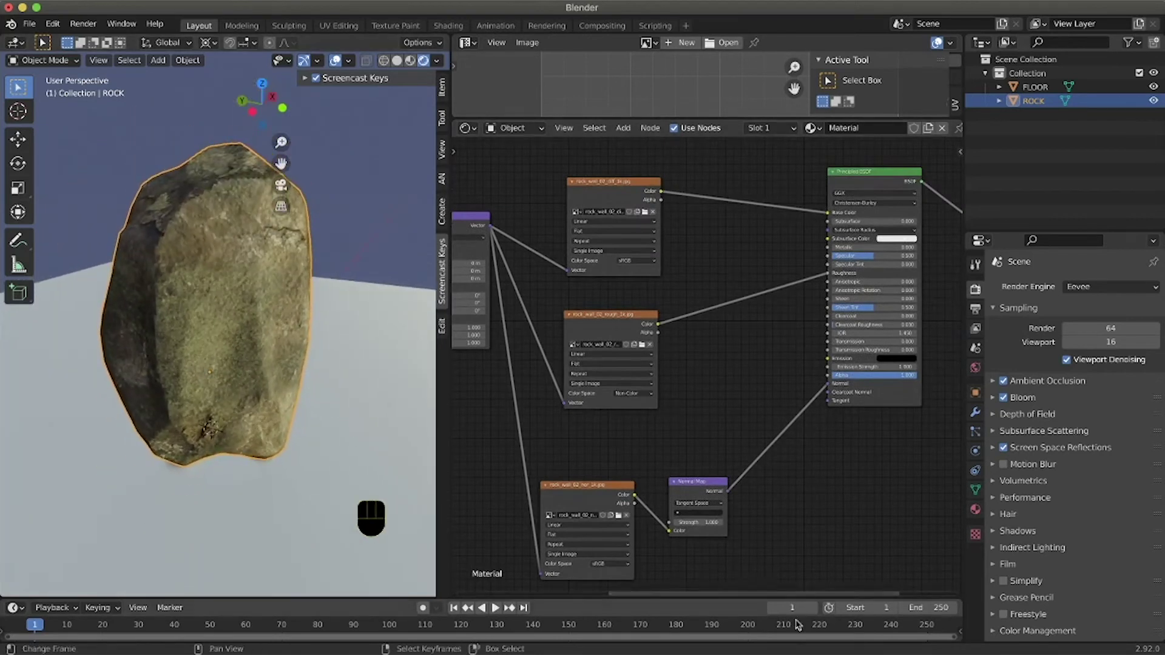
Step: Examine the normal-mapped rock surface from several sides, both close up and from farther away
click(904, 481)
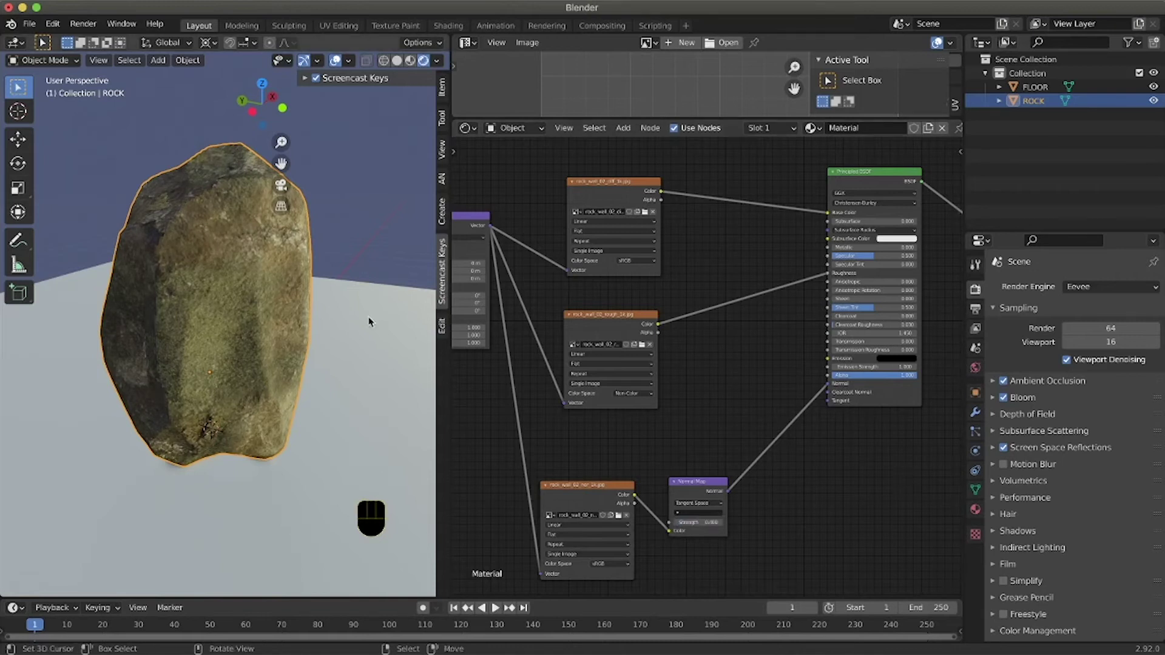
scroll(270, 349, right, 10)
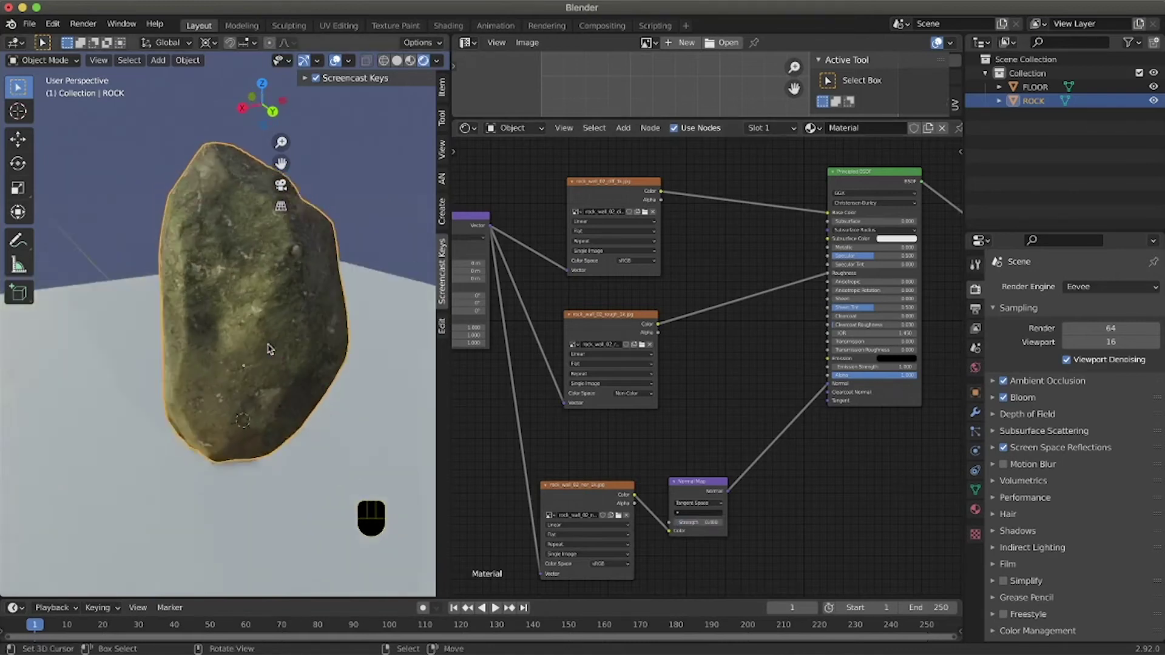
scroll(268, 349, right, 5)
ctrl+scroll(266, 348, down, 5)
scroll(259, 347, right, 4)
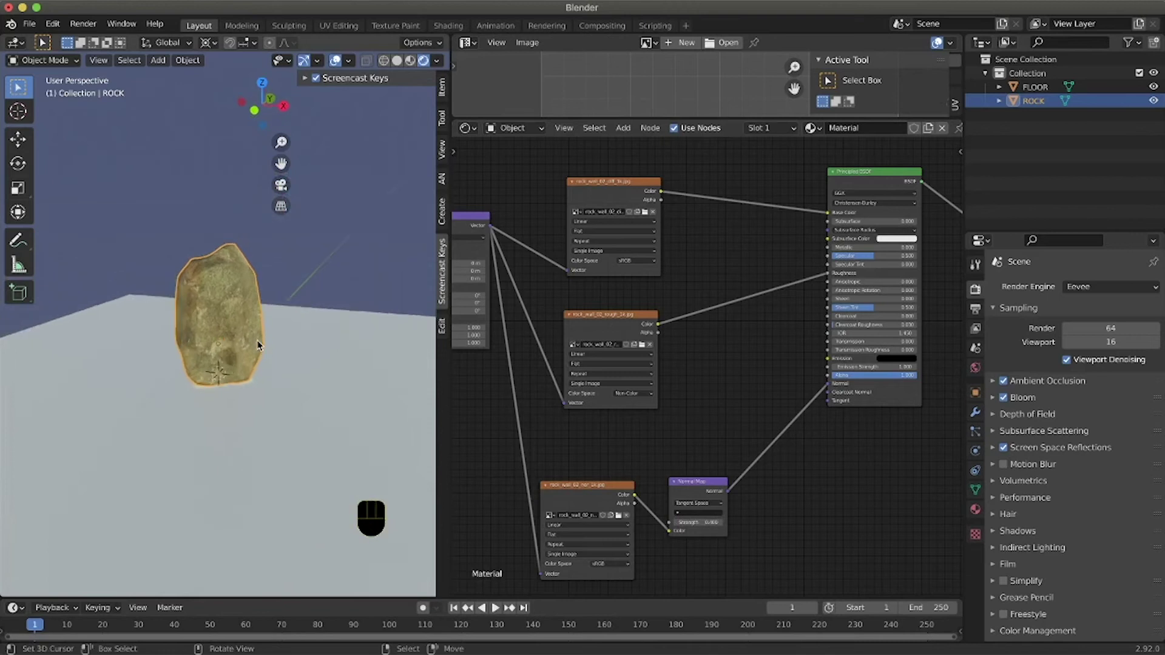
ctrl+scroll(257, 345, up, 5)
scroll(256, 345, right, 3)
ctrl+scroll(256, 346, down, 5)
scroll(256, 346, right, 4)
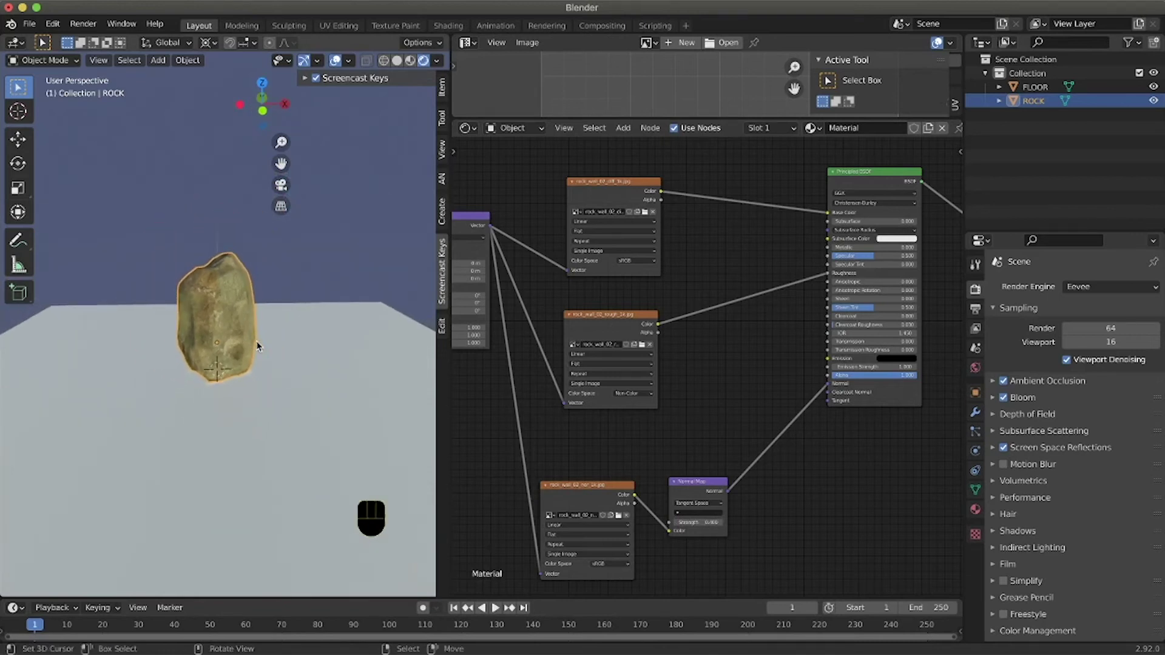
Step: Scale up the FLOOR plane beneath the rock and check the scene from several sides
scroll(257, 347, right, 8)
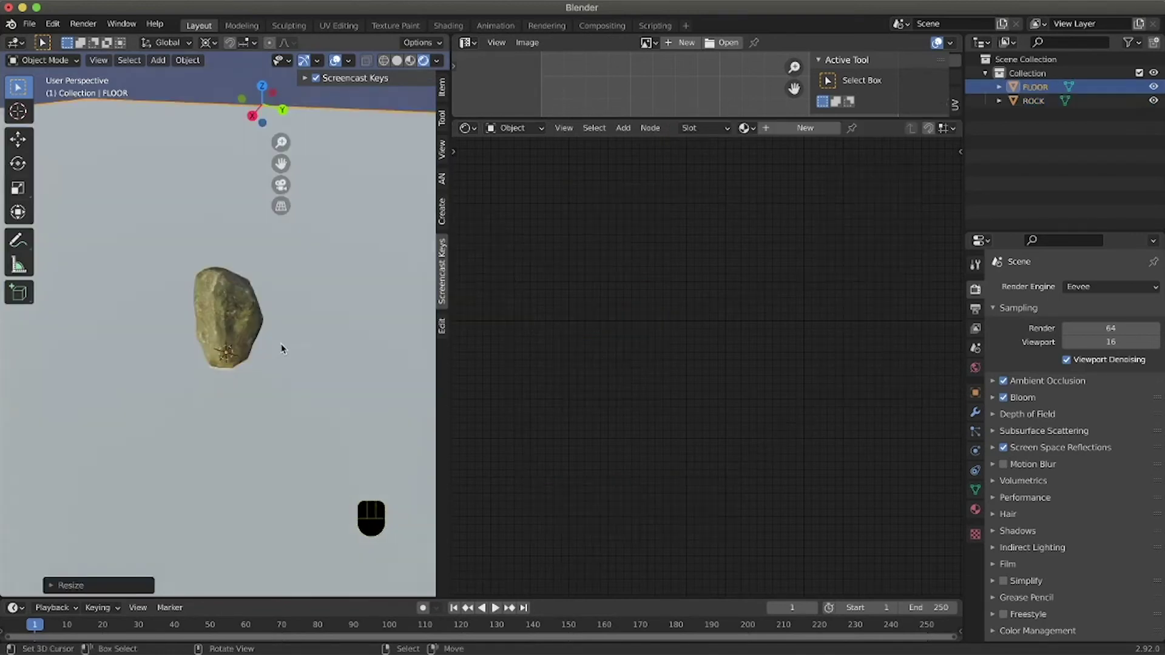
ctrl+scroll(279, 348, up, 8)
scroll(279, 348, up, 4)
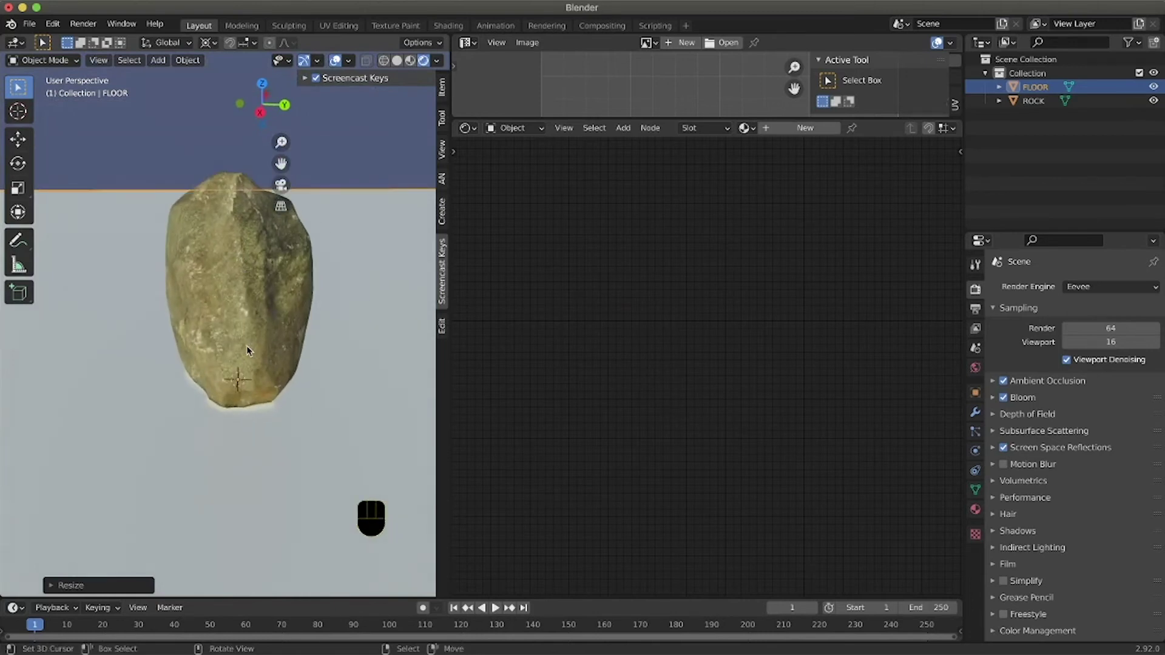
scroll(247, 350, right, 5)
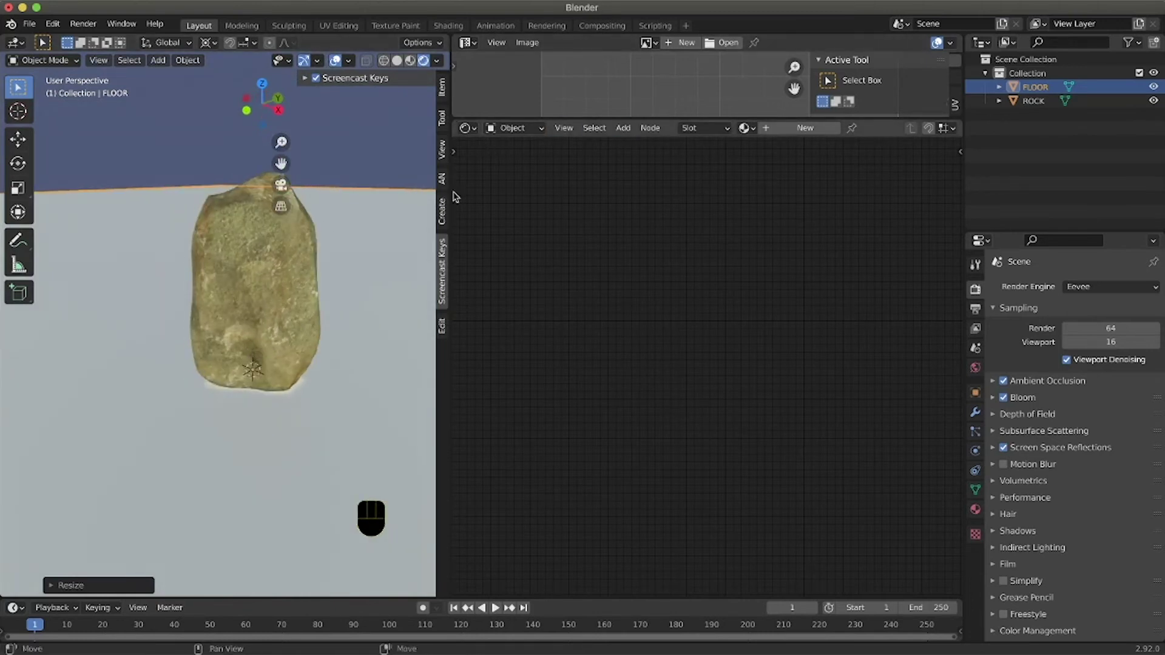
Step: Give the image editor more height above the shader editor, and hide the FLOOR object while keeping the rock selected
drag(892, 119, 880, 248)
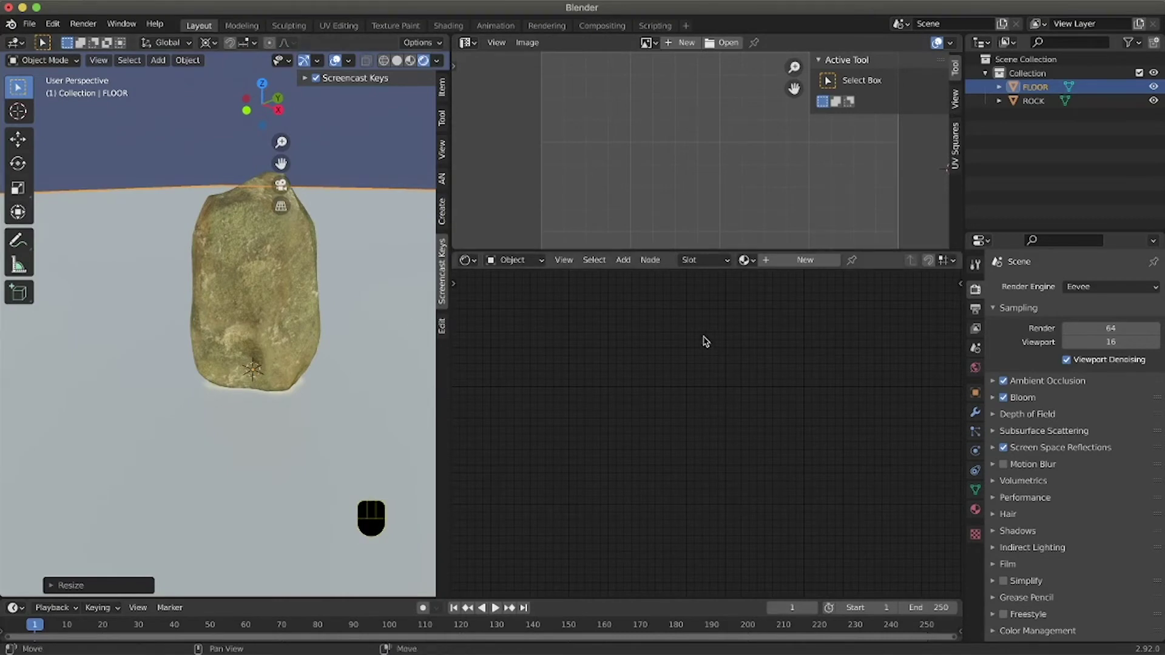
click(326, 301)
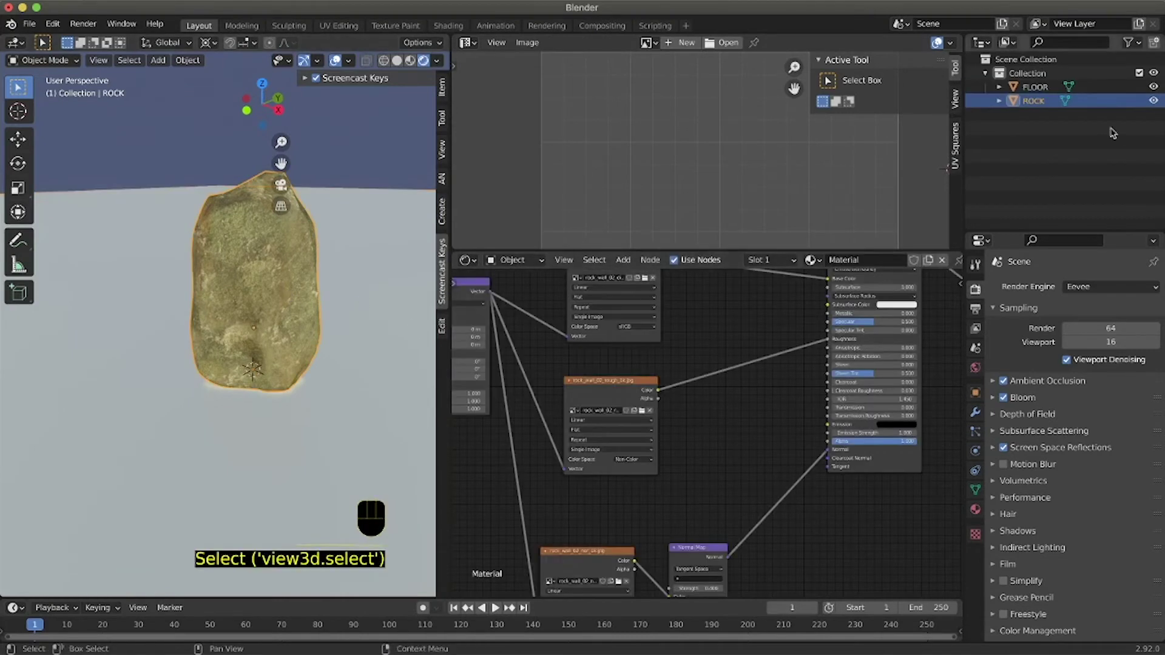
click(1153, 87)
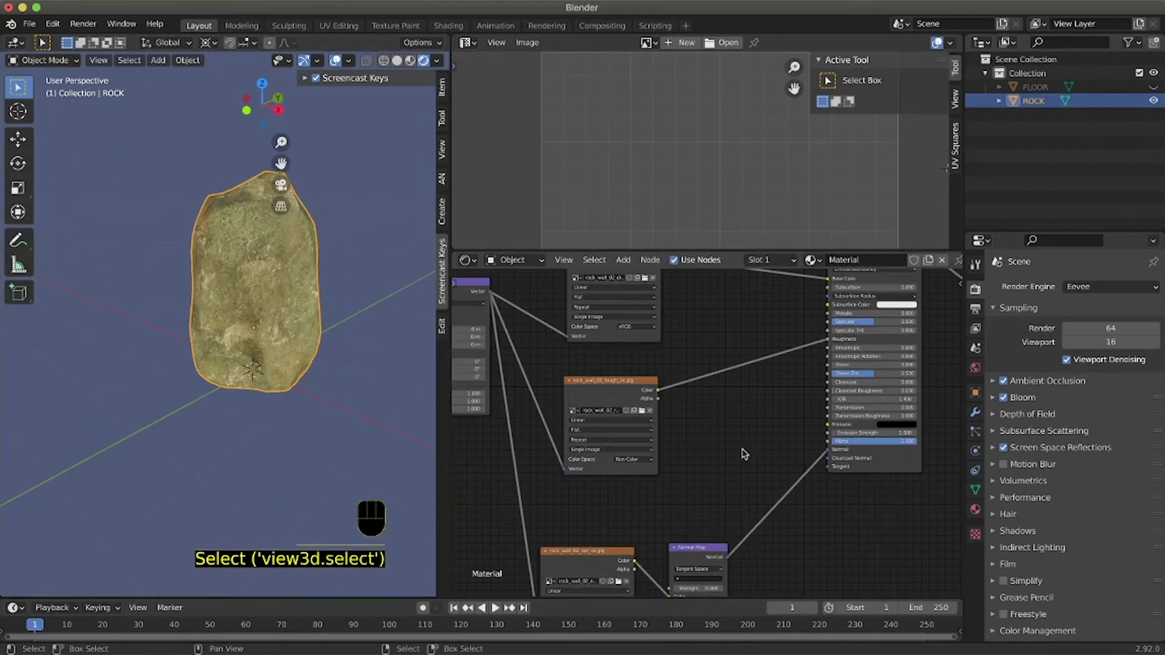
Step: Add a Geometry input node in the empty area above the diffuse texture node of the rock's material
scroll(744, 453, up, 3)
ctrl+scroll(687, 359, down, 3)
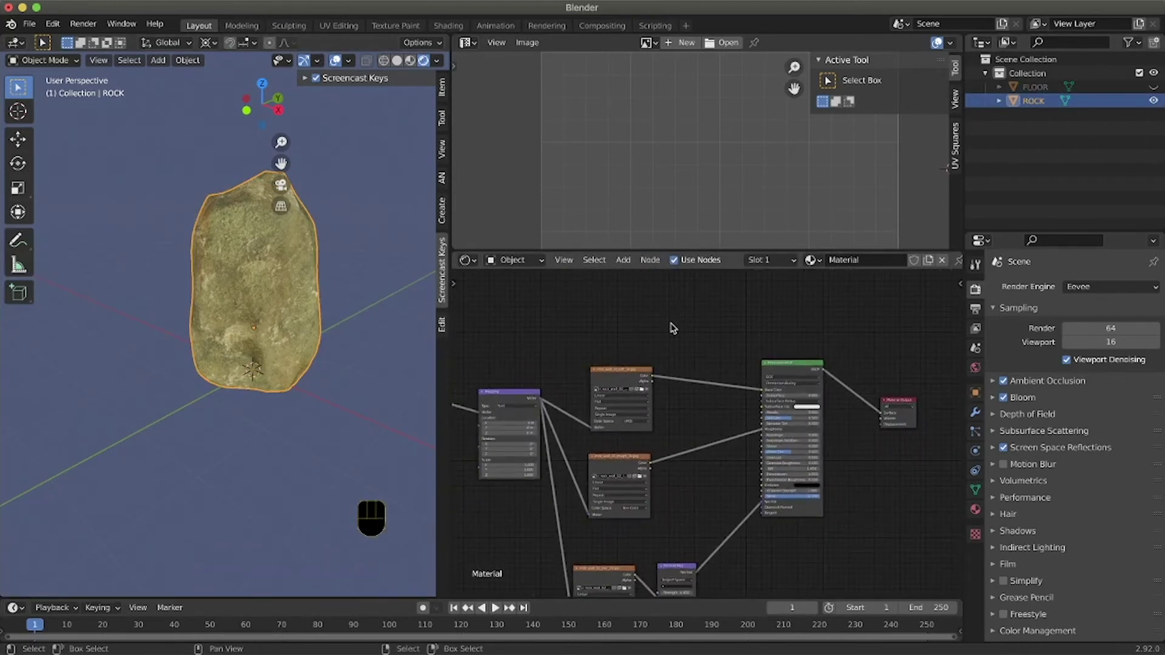
ctrl+scroll(656, 364, up, 5)
key(x)
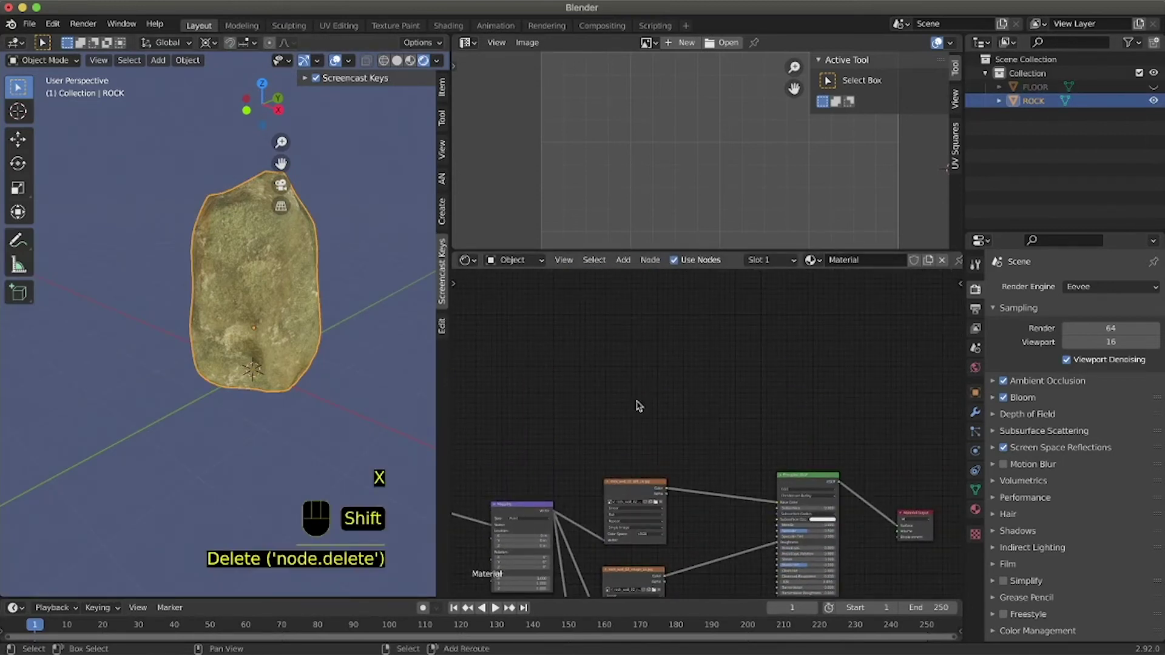
key(shift+a)
mouse_move(639, 403)
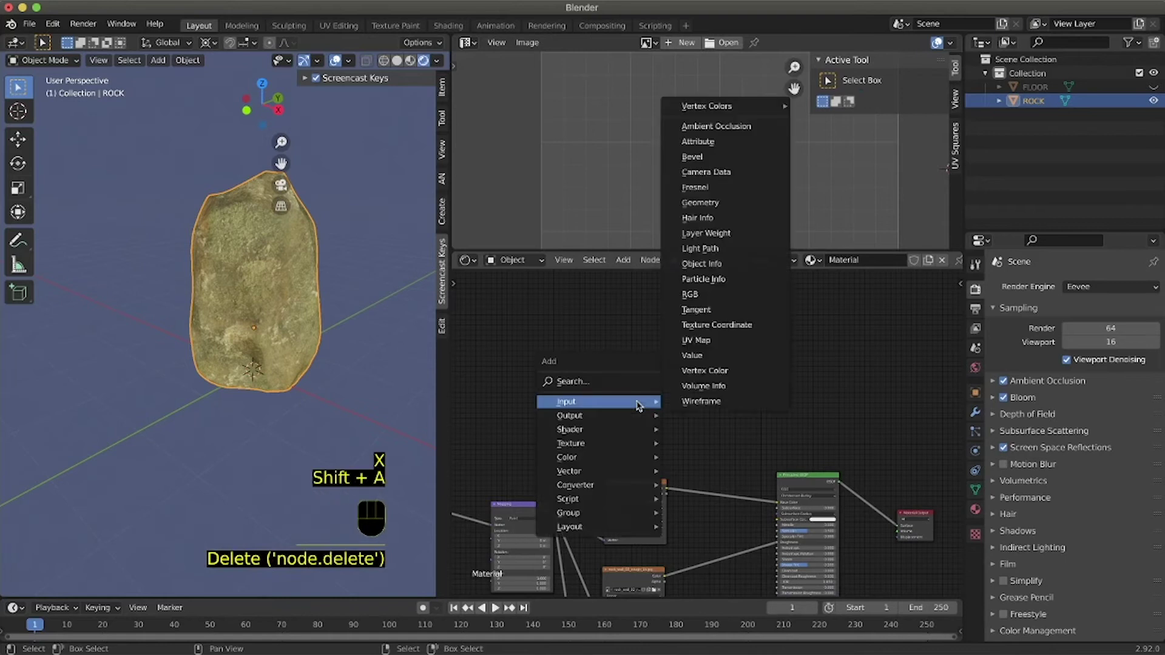
click(716, 203)
click(637, 399)
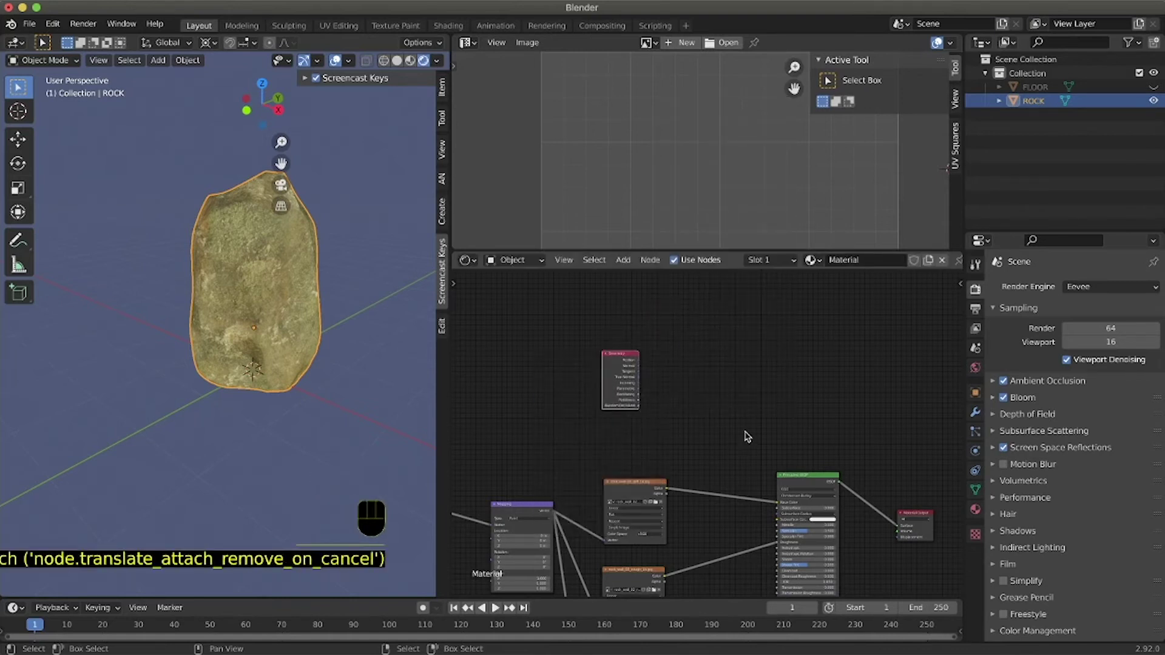
Step: Move the Material Output and Principled BSDF nodes farther from the texture nodes to make room
scroll(747, 437, right, 3)
drag(843, 496, 898, 430)
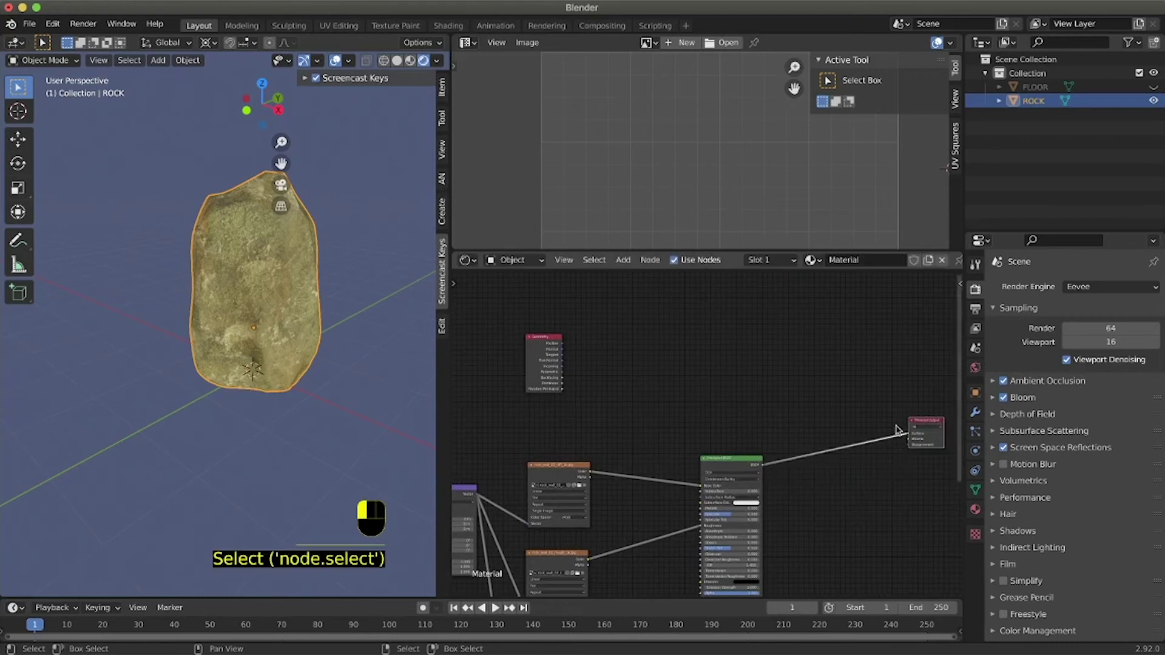
drag(737, 460, 759, 467)
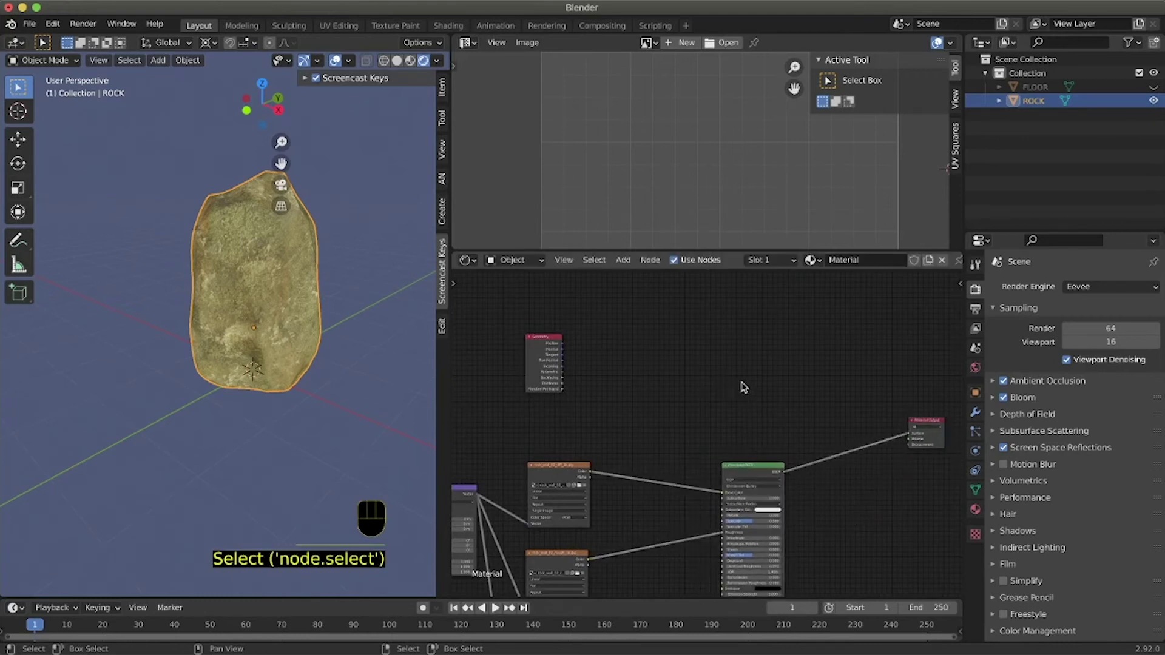
Step: Add a Diffuse BSDF shader node beside the Geometry node
scroll(704, 387, right, 2)
click(656, 371)
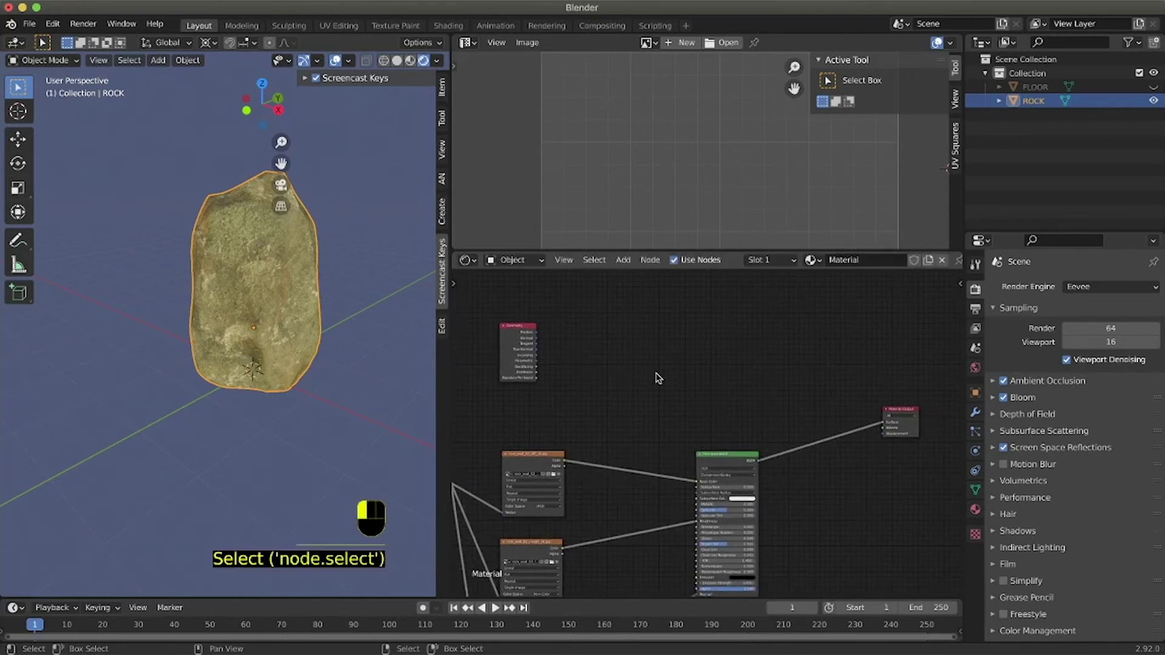
key(shift+a)
mouse_move(651, 402)
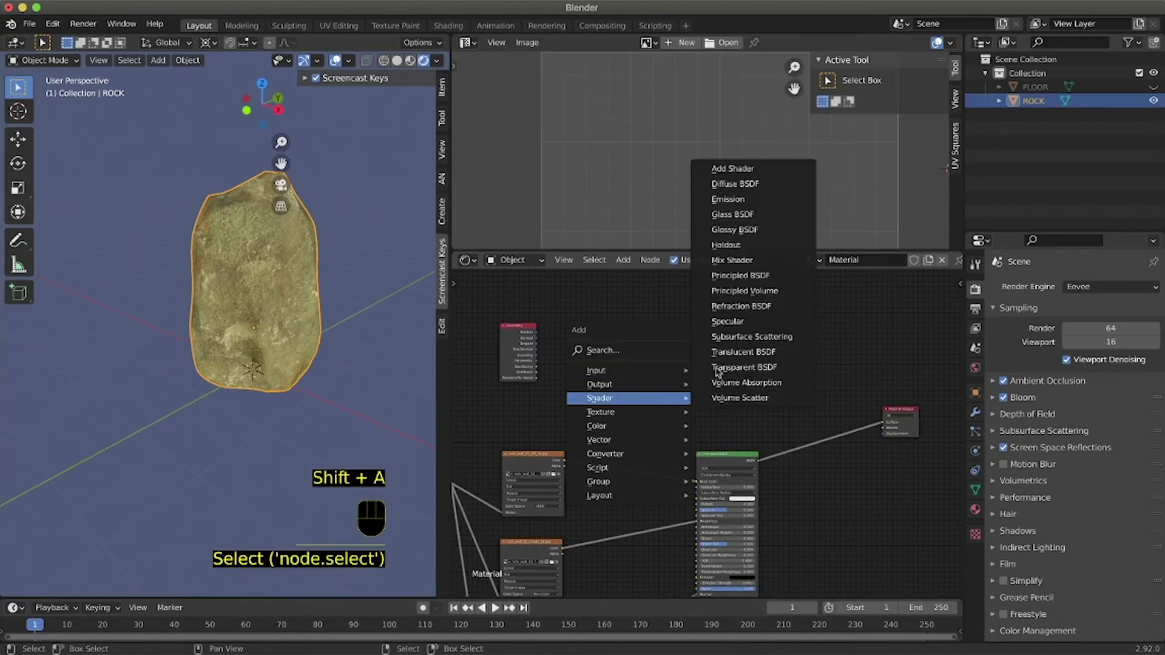
click(732, 184)
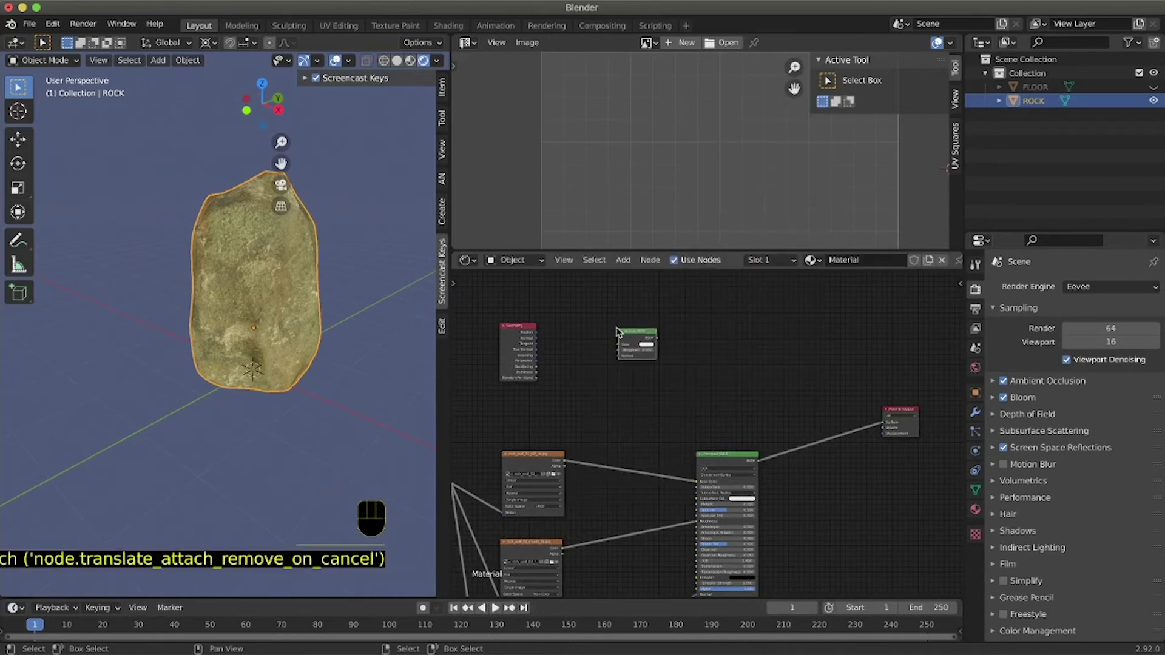
scroll(561, 390, left, 1)
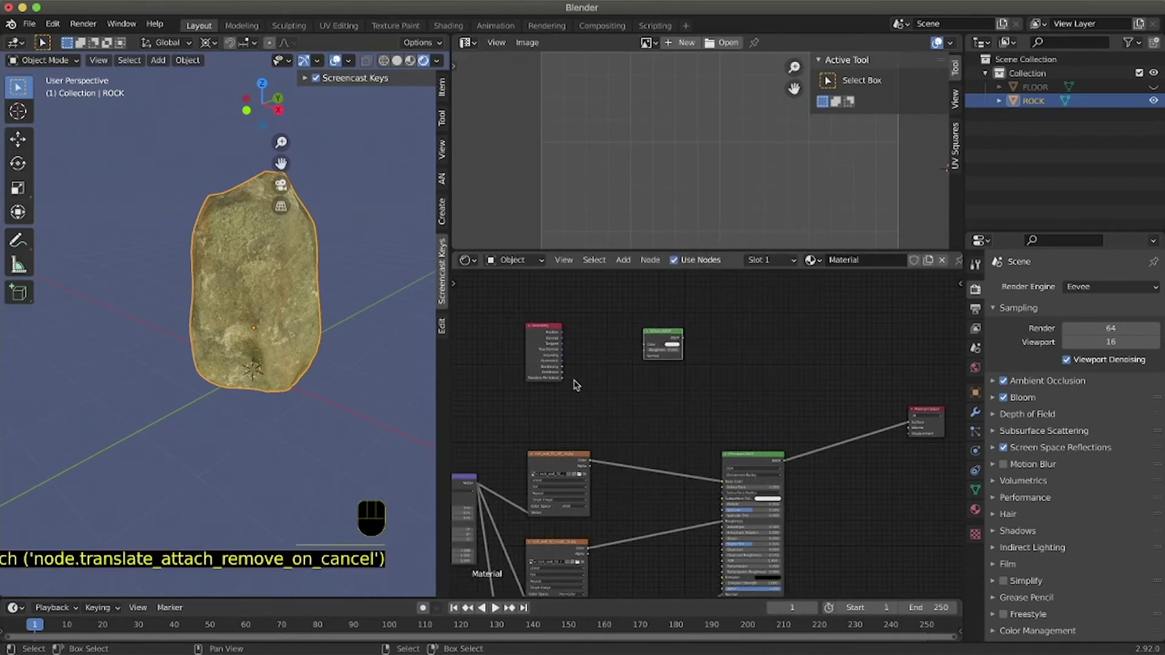
Step: Link the Geometry node's Pointiness to the Diffuse BSDF's Color and its BSDF output to the Material Output's Surface
drag(562, 373, 571, 372)
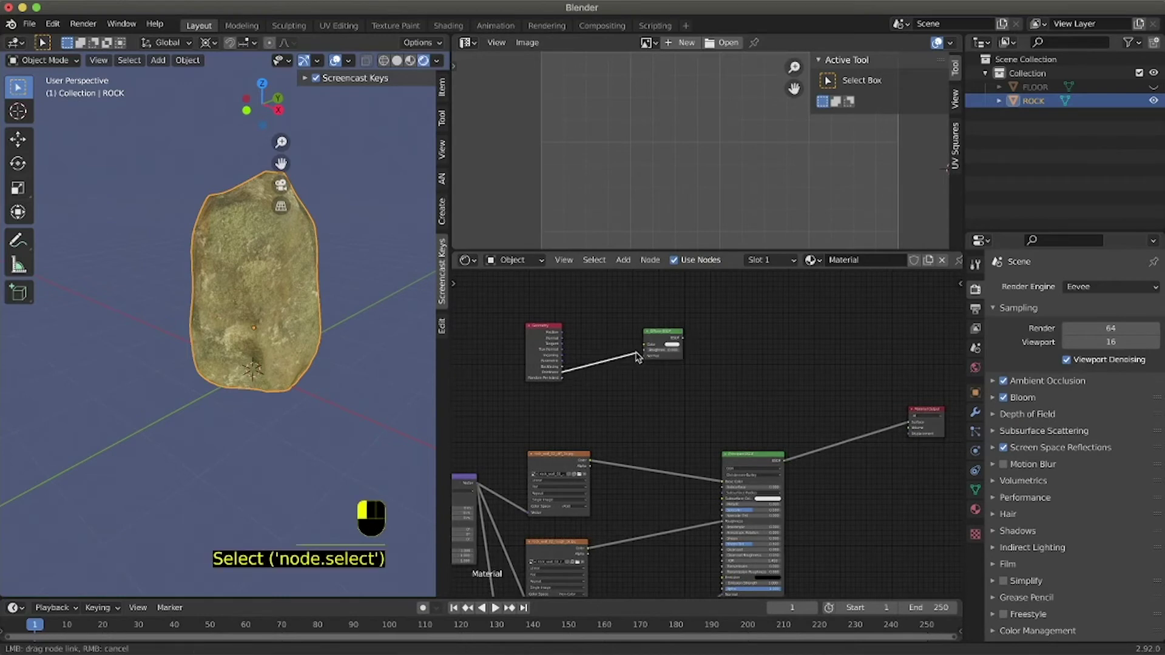
drag(646, 349, 911, 425)
scroll(249, 306, left, 10)
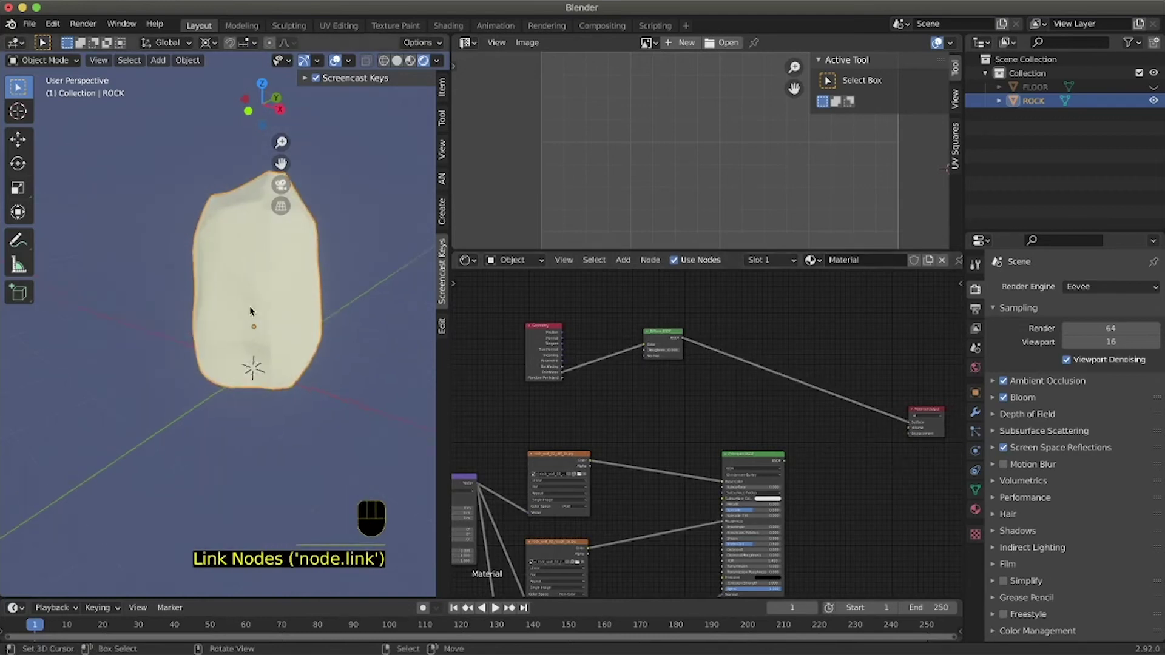
scroll(250, 306, left, 8)
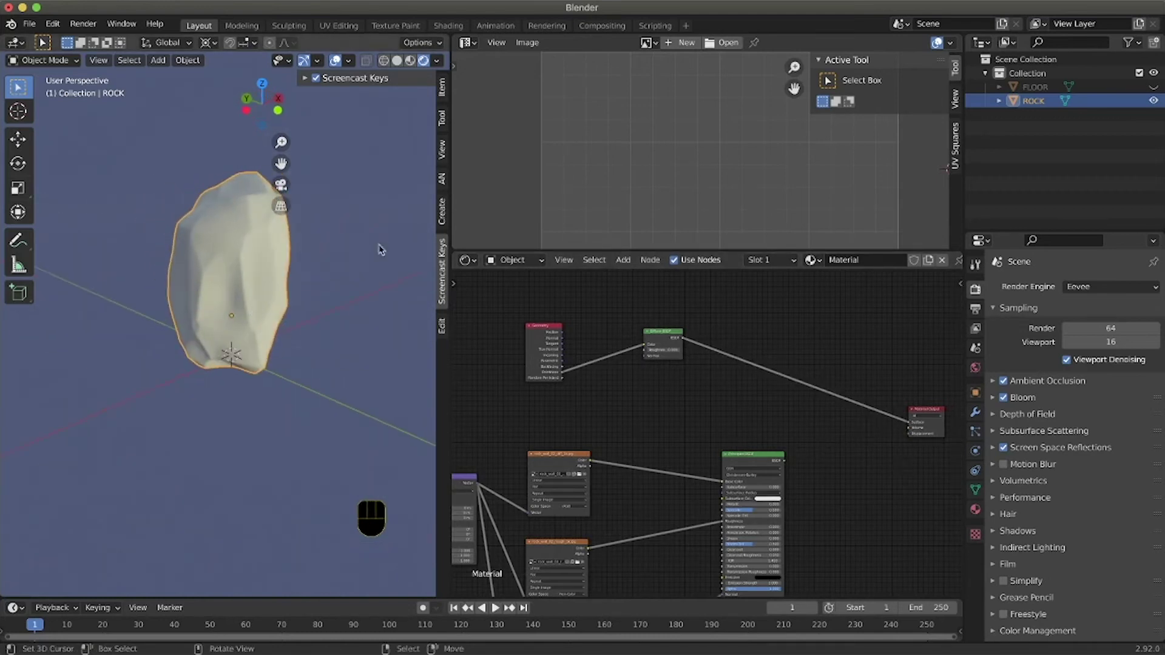
Step: Switch the render engine to Cycles and move the Diffuse BSDF farther from the Geometry node
click(1086, 293)
click(1093, 332)
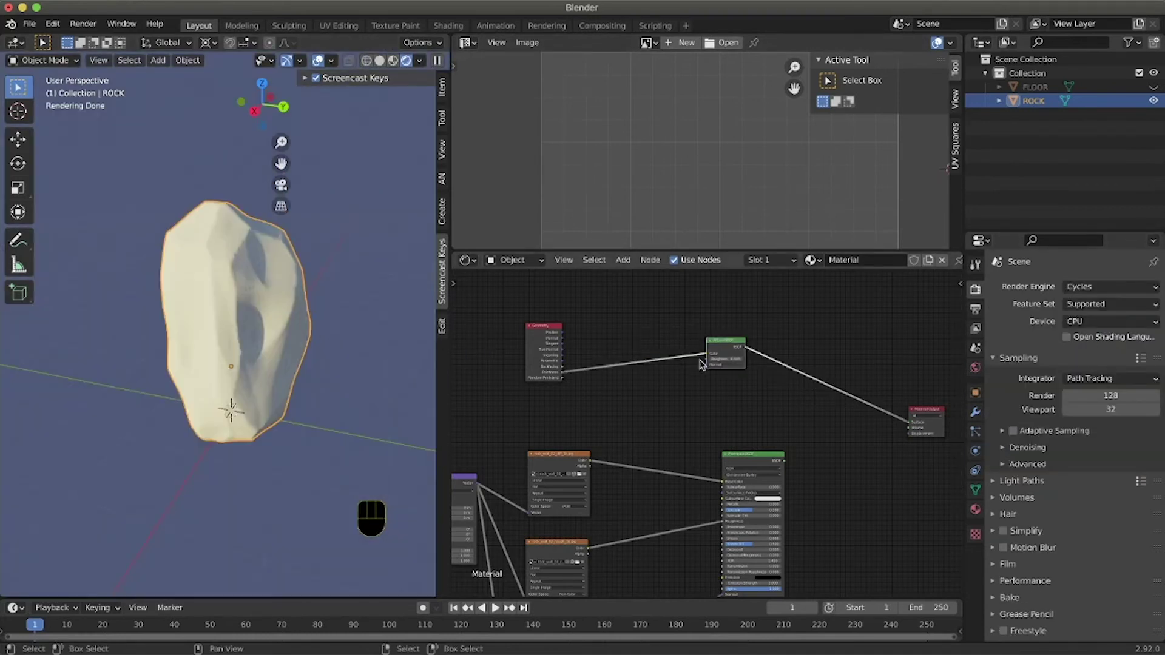
drag(716, 340, 736, 331)
click(674, 387)
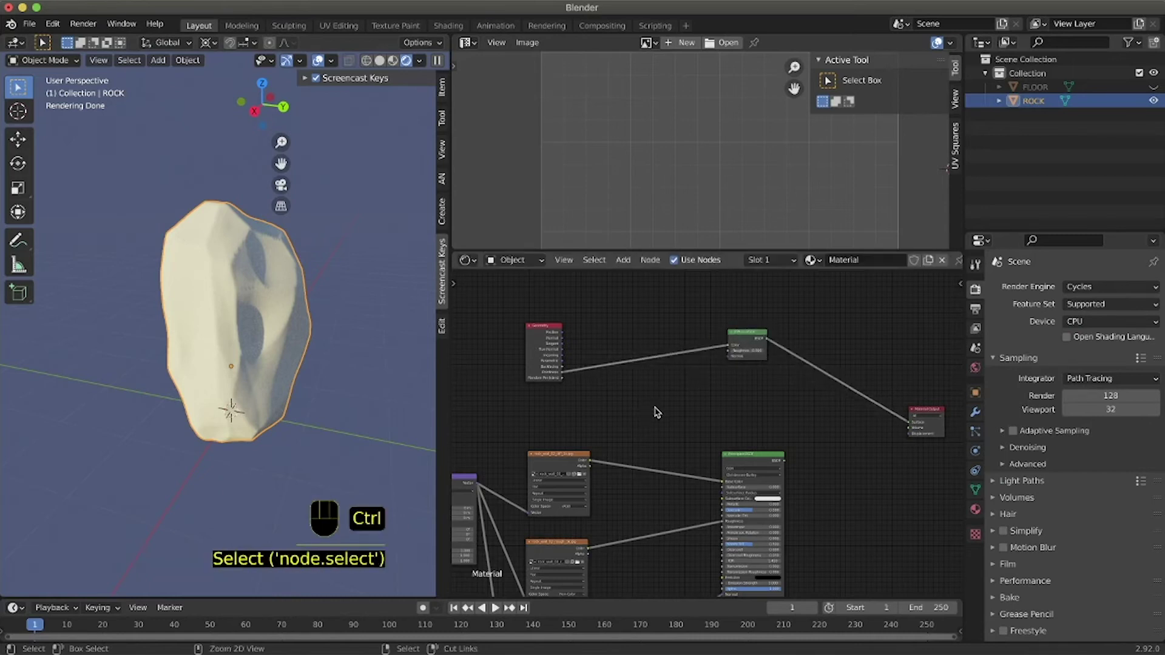
Step: Insert a ColorRamp node on the link between the Geometry node's Pointiness and the Diffuse BSDF's Color
ctrl+scroll(654, 408, up, 3)
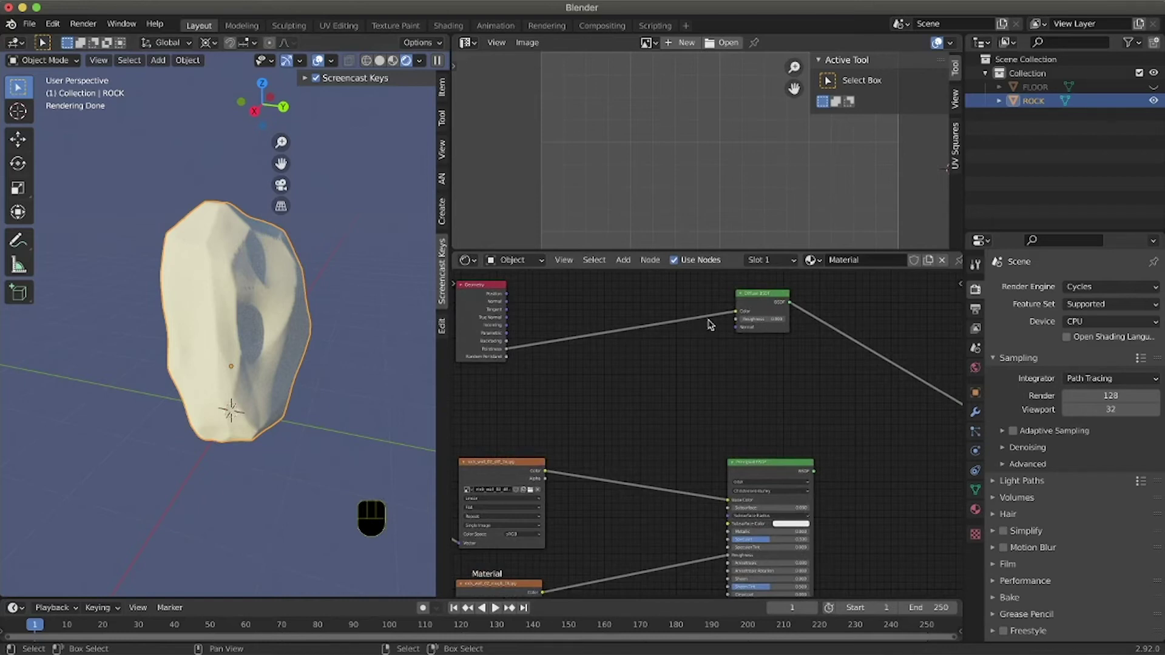
click(655, 364)
key(shift+a)
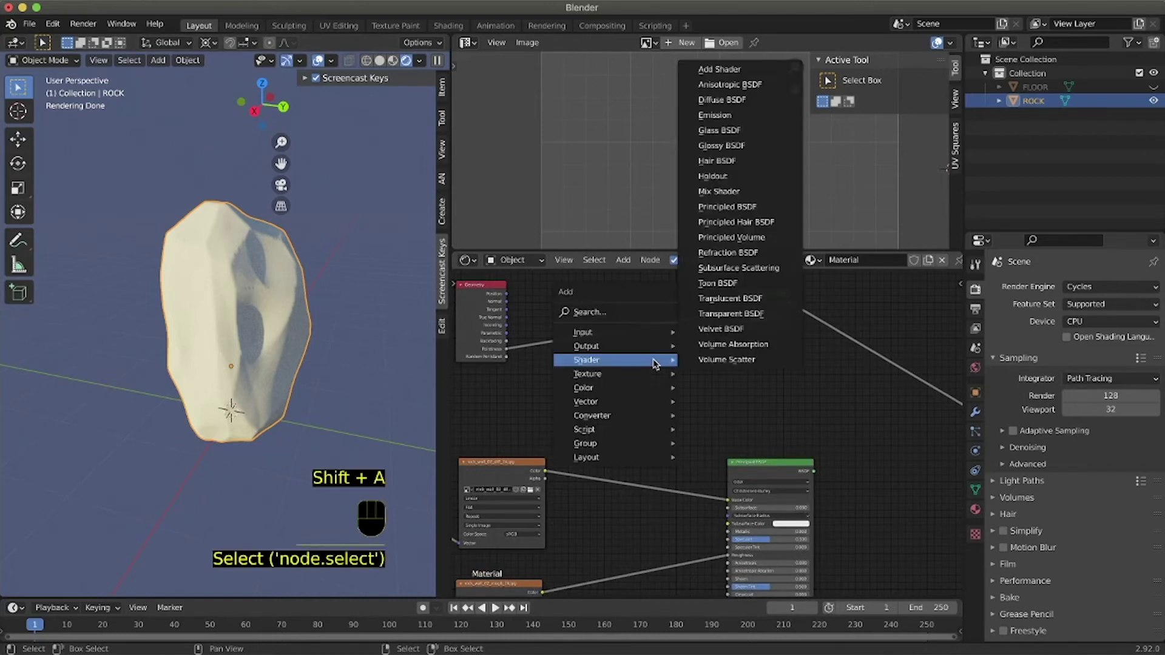
mouse_move(637, 419)
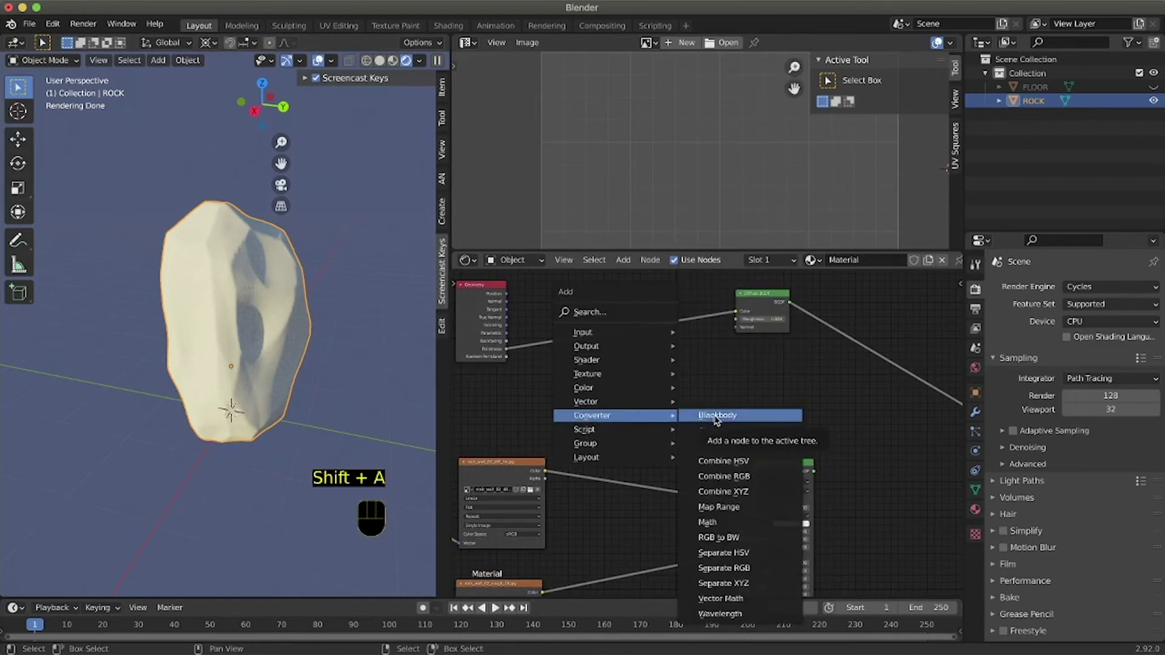
click(718, 445)
click(577, 298)
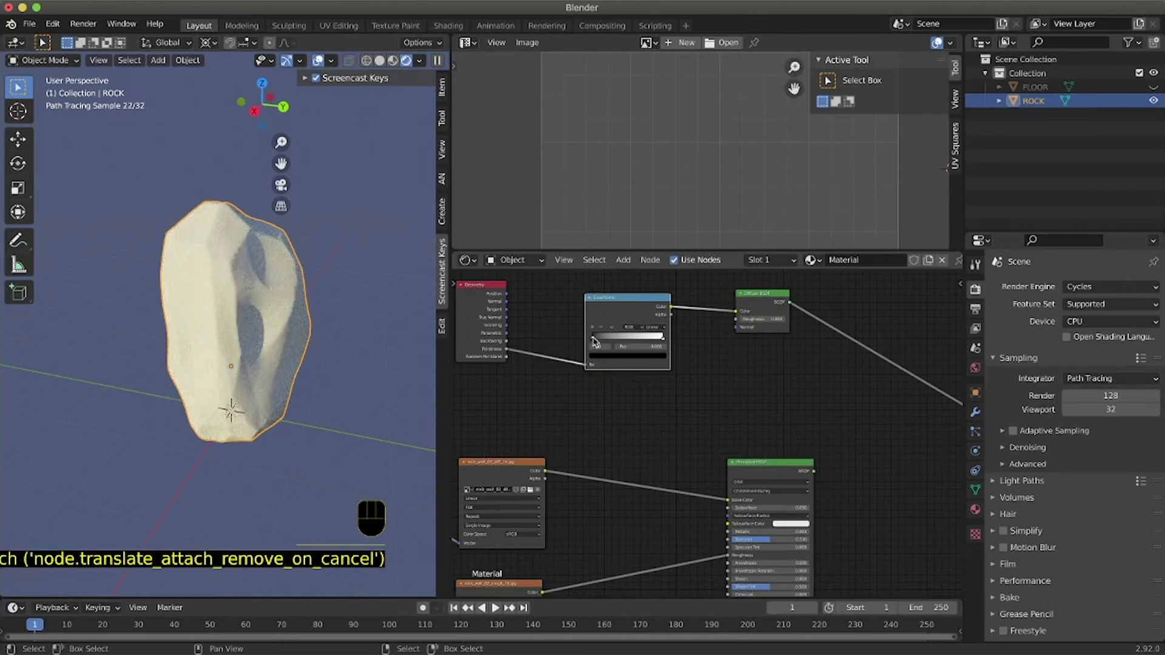
Step: Move the ColorRamp's black stop to about 0.5 and its white stop to about 0.7, and inspect the rock's edges
drag(594, 342, 628, 340)
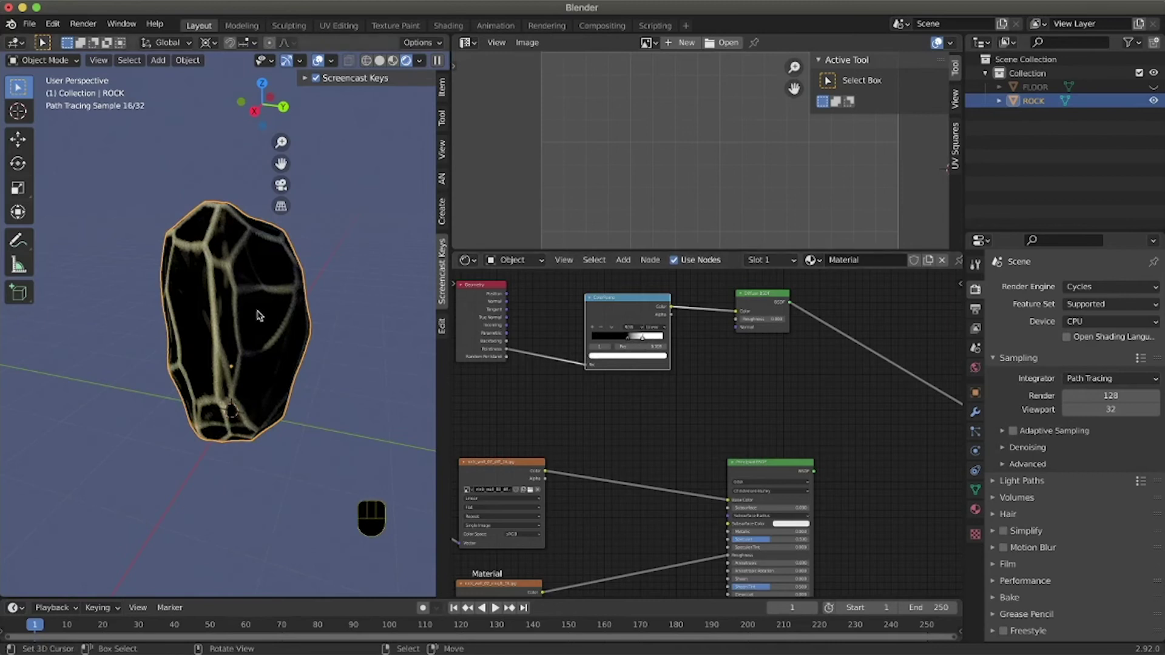
middle_drag(260, 312, 281, 313)
shift+scroll(281, 313, right, 5)
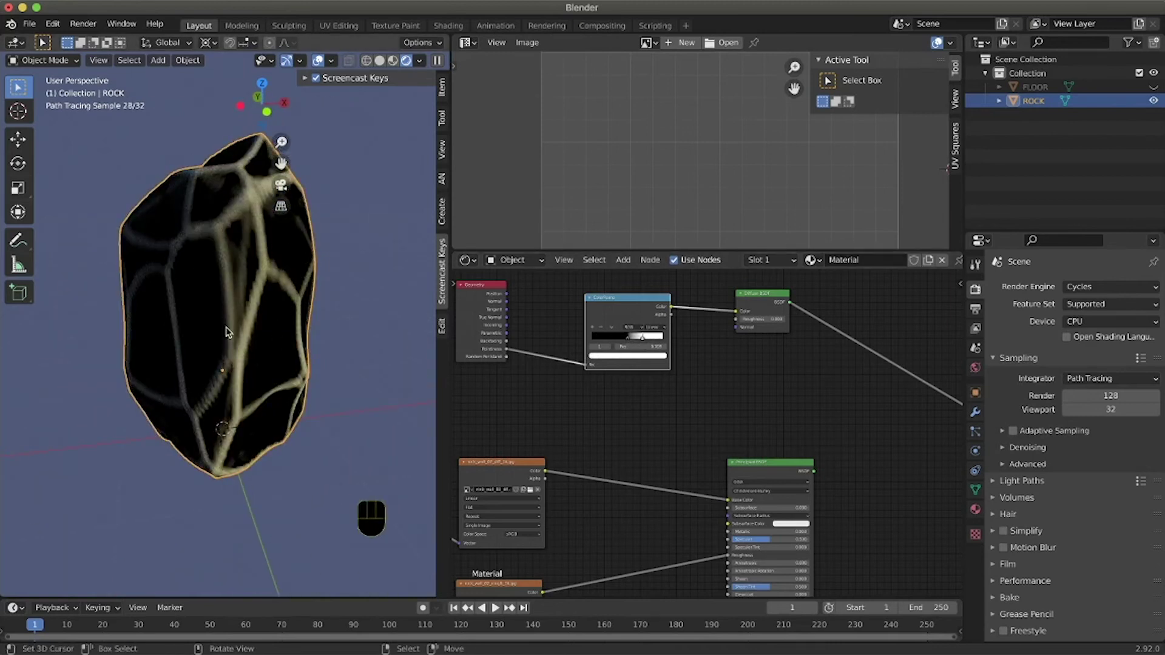
mouse_move(226, 329)
middle_down()
mouse_move(247, 329)
mouse_move(231, 335)
middle_up()
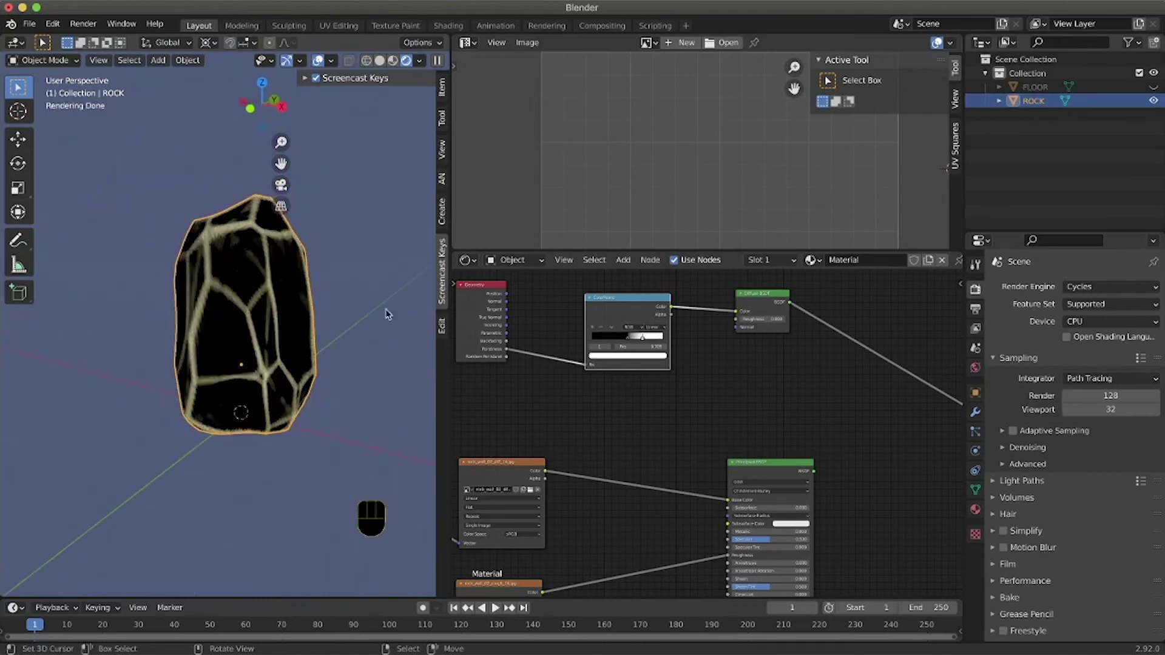
Step: Bring the ColorRamp's white stop close to the black stop to sharpen the edge mask, and check it around the rock
drag(628, 341, 630, 342)
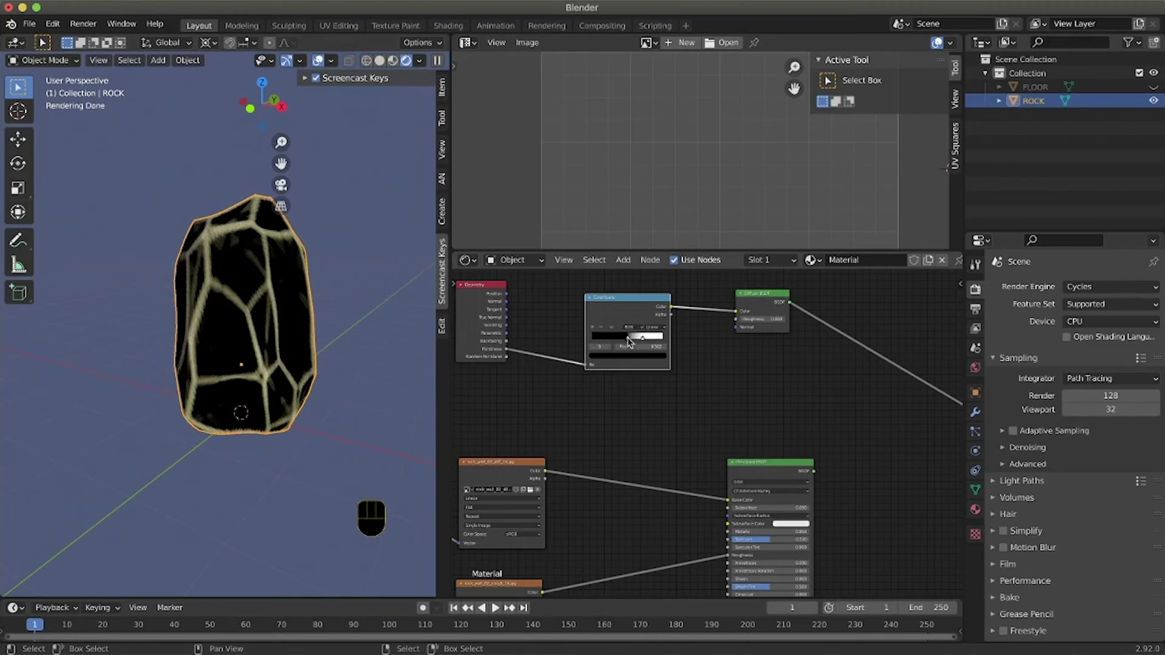
scroll(246, 341, right, 5)
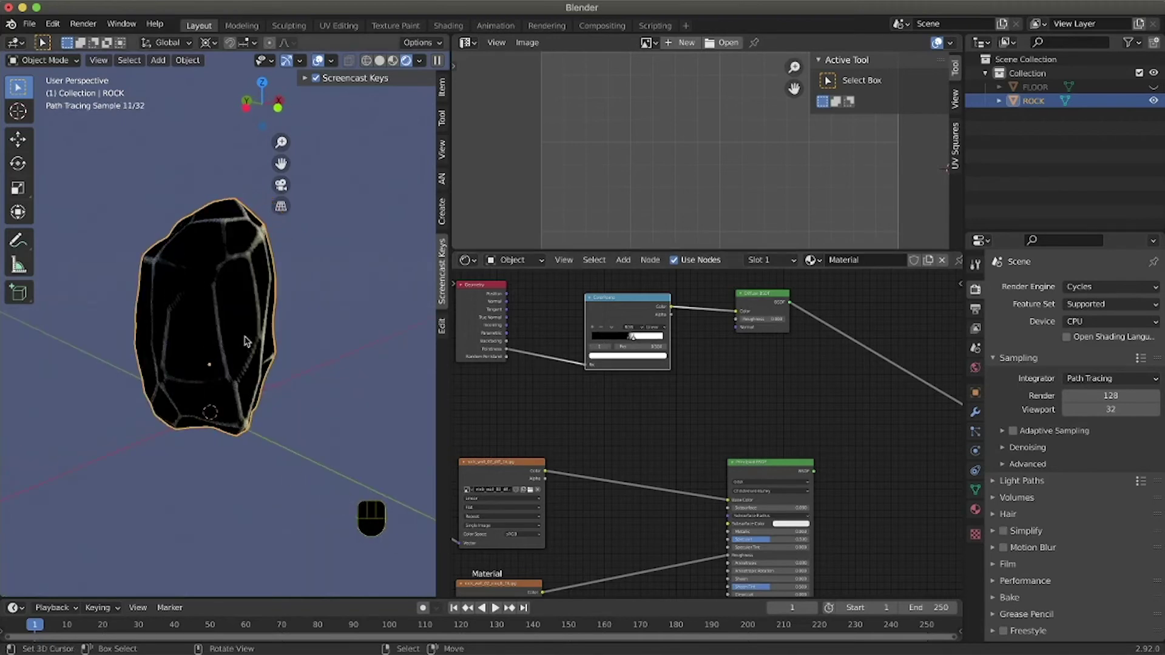
scroll(247, 341, right, 5)
ctrl+scroll(248, 341, up, 2)
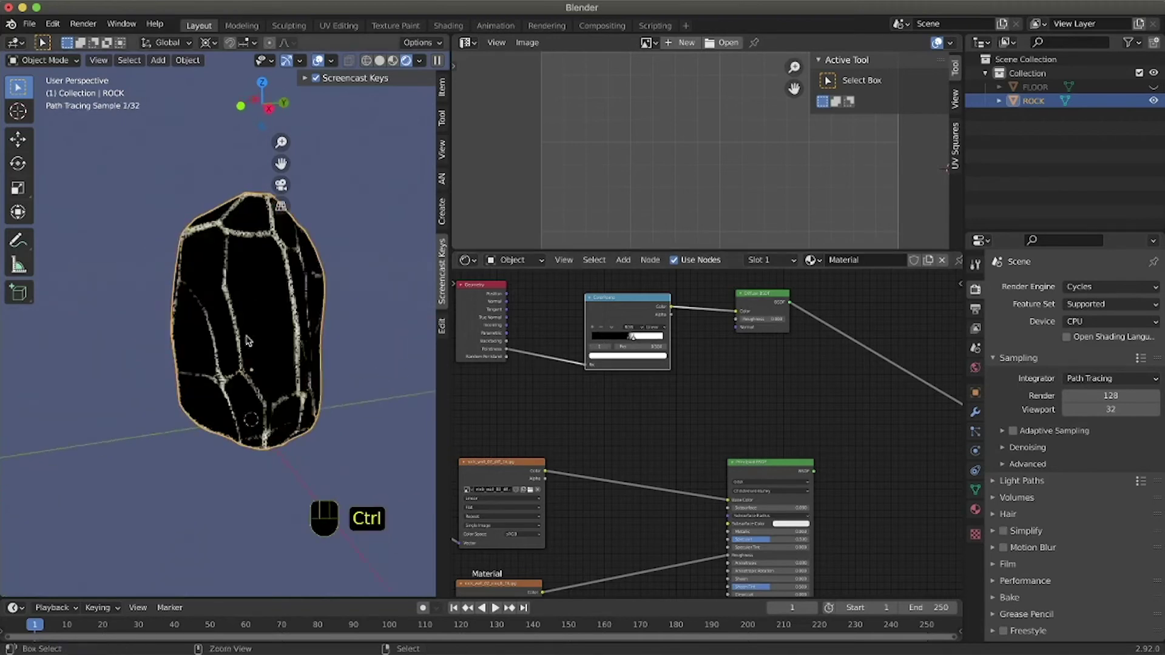
Step: Examine the sharpened edge mask from another side of the rock
scroll(248, 341, right, 5)
ctrl+scroll(248, 341, down, 3)
ctrl+scroll(248, 341, down, 3)
ctrl+scroll(248, 341, up, 5)
scroll(247, 341, left, 5)
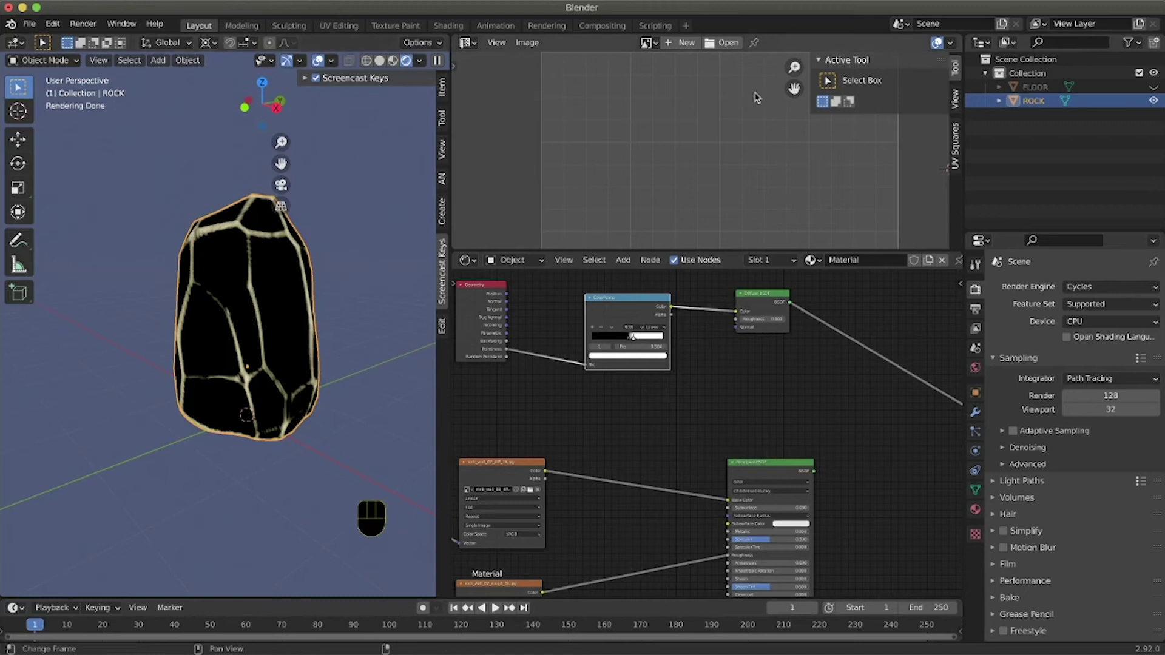
Step: Enlarge the image editor above the node editor so that its whole empty canvas fits in view
drag(808, 411, 742, 197)
scroll(699, 512, up, 3)
ctrl+scroll(700, 512, down, 3)
scroll(782, 346, left, 3)
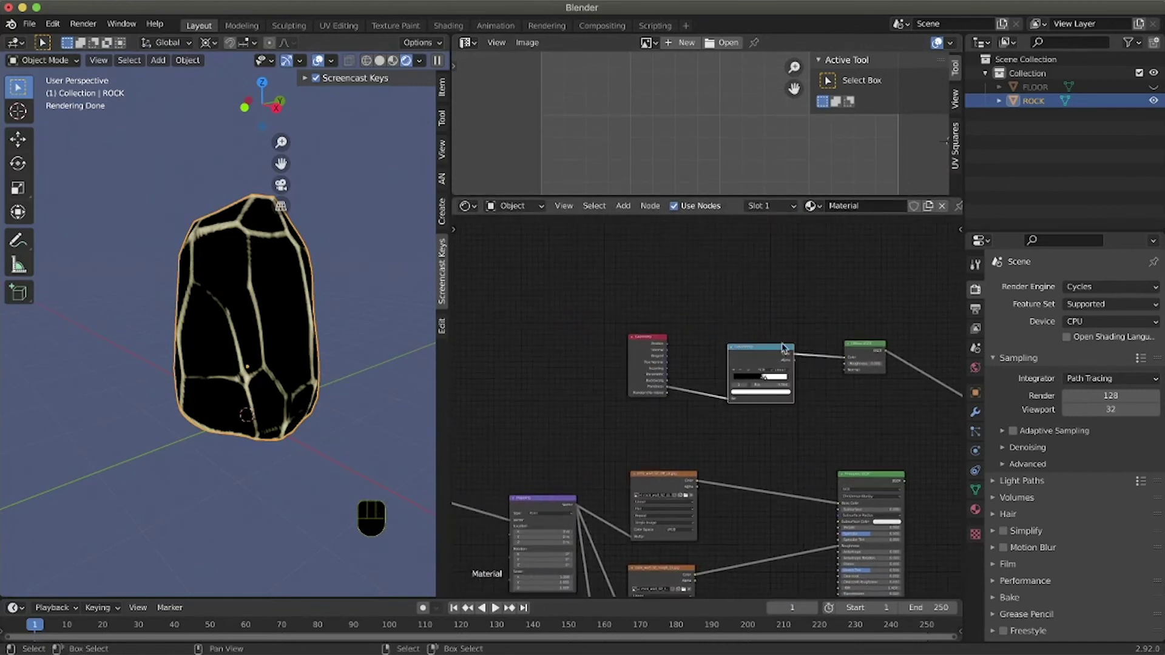
scroll(689, 264, up, 4)
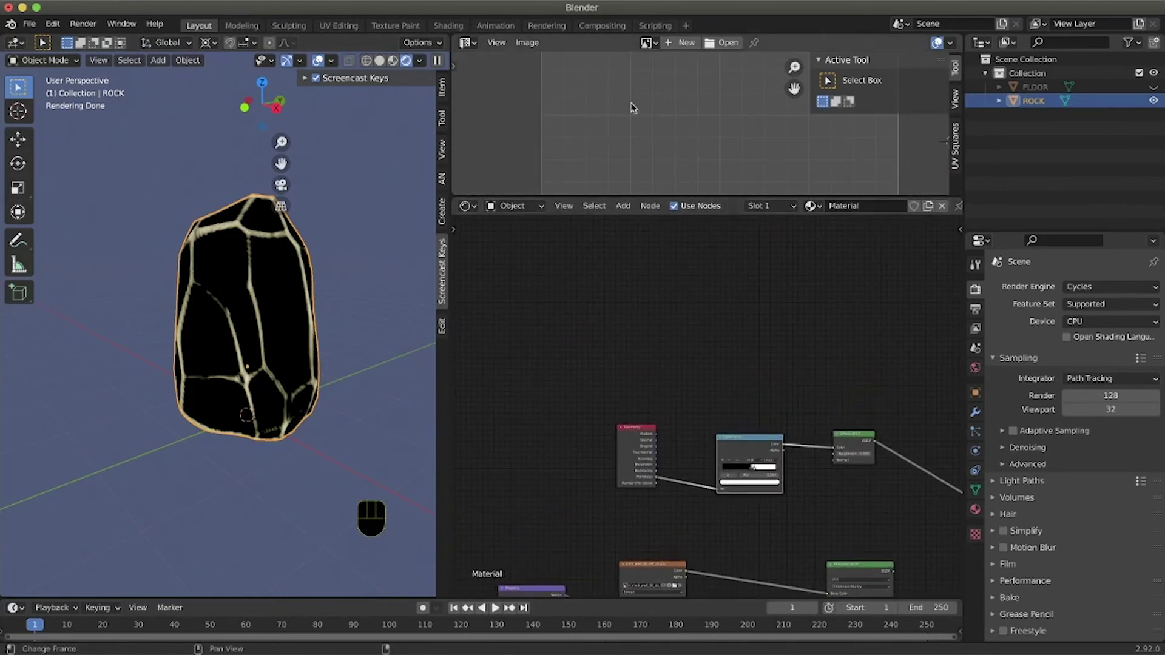
drag(731, 197, 729, 367)
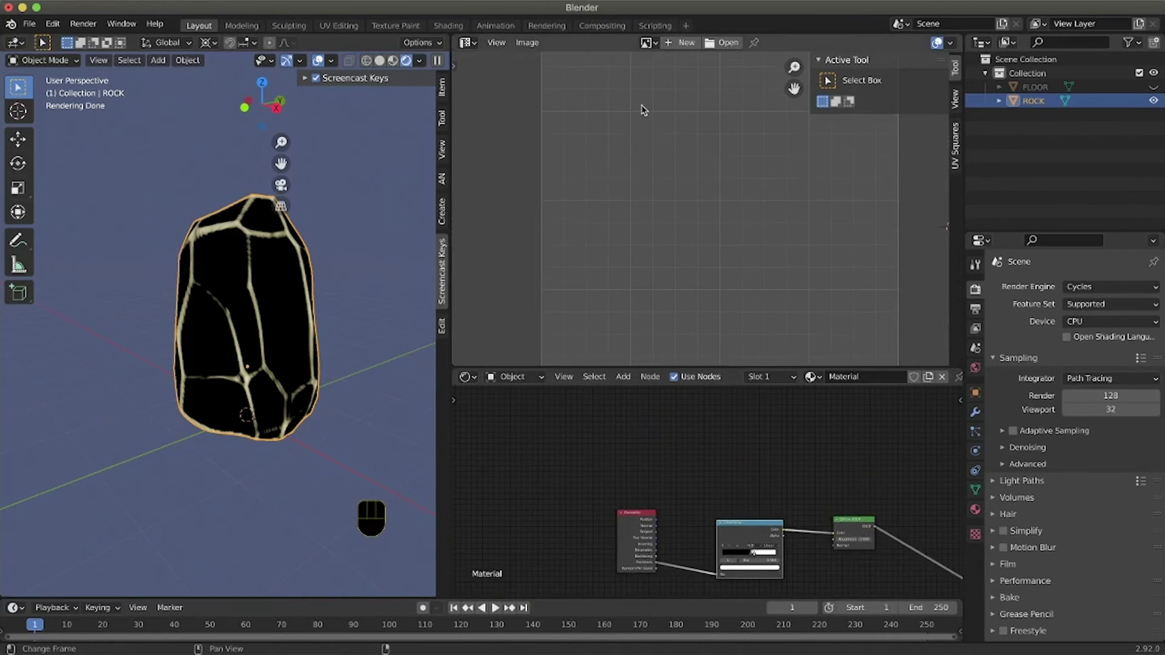
scroll(635, 208, right, 1)
ctrl+scroll(635, 208, down, 3)
scroll(668, 211, right, 2)
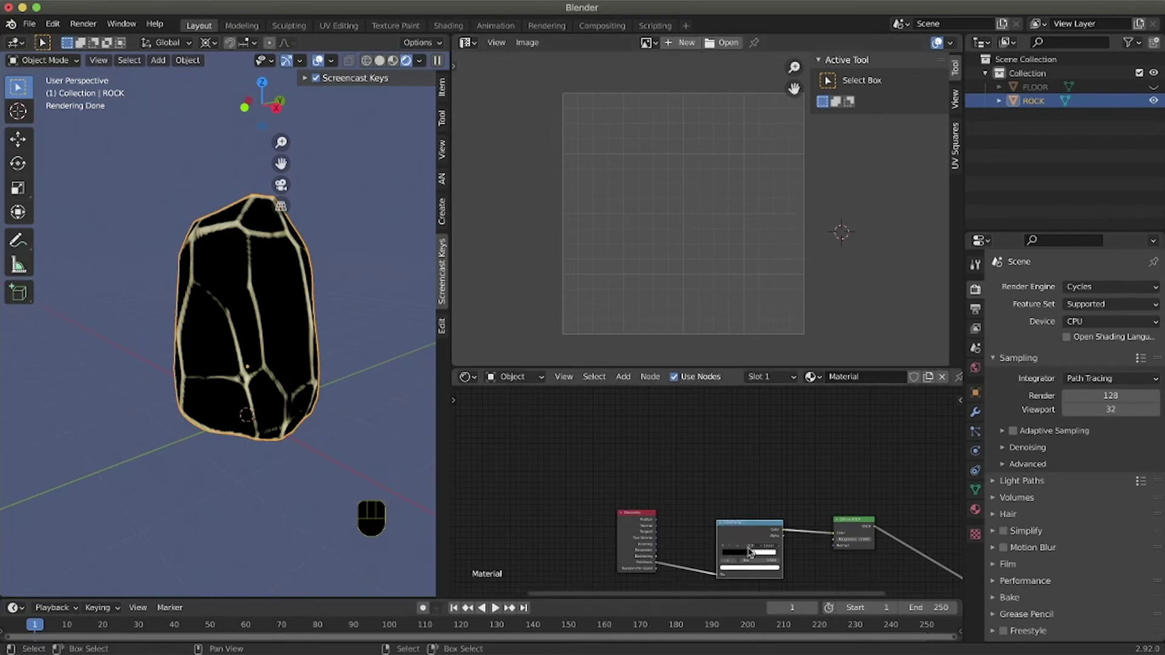
Step: Start a new image named EDGES with a width and height of 2048 px
click(688, 43)
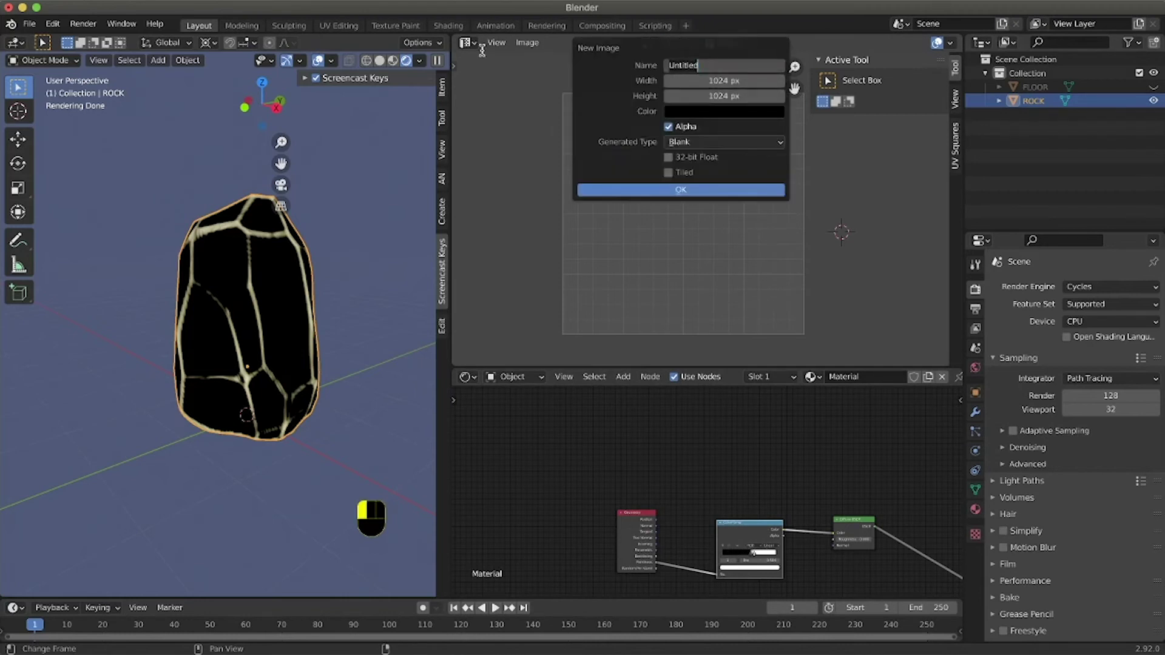
key(shift)
text(EDGES)
click(748, 80)
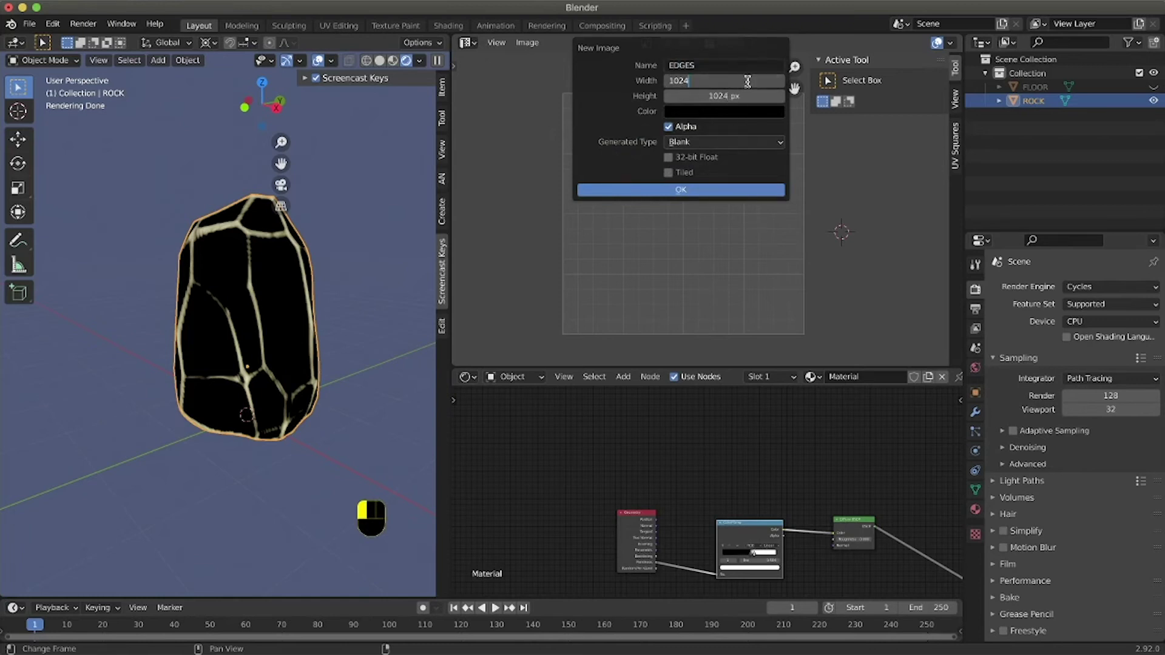
key(shift)
text(*2)
key(Return)
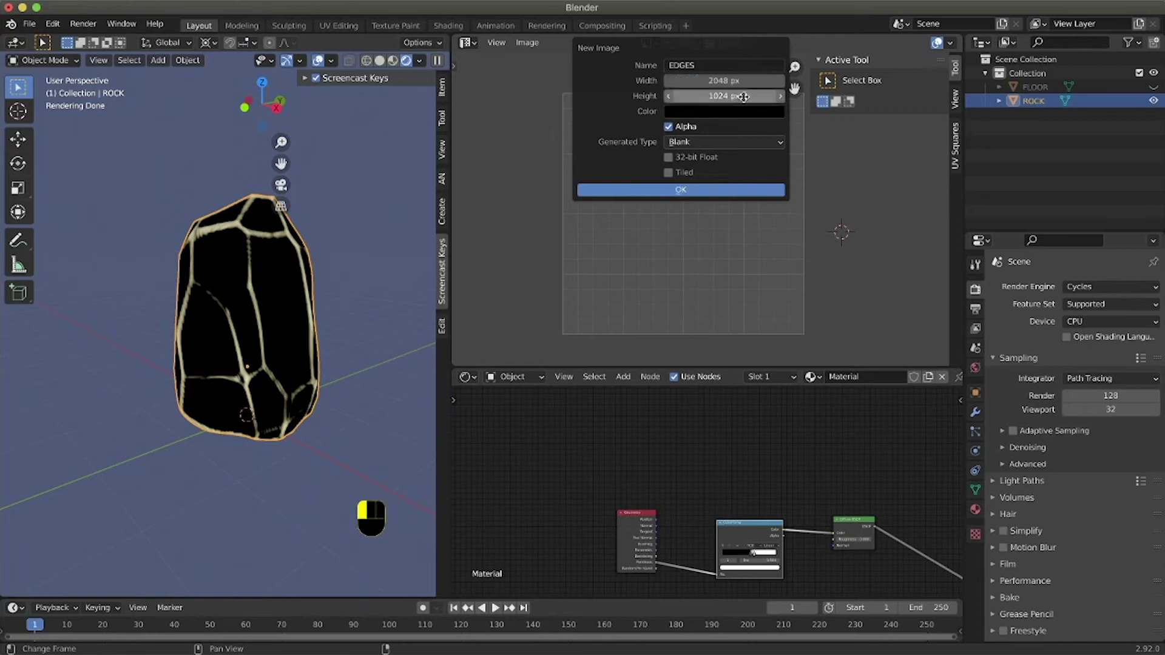
click(743, 96)
key(shift)
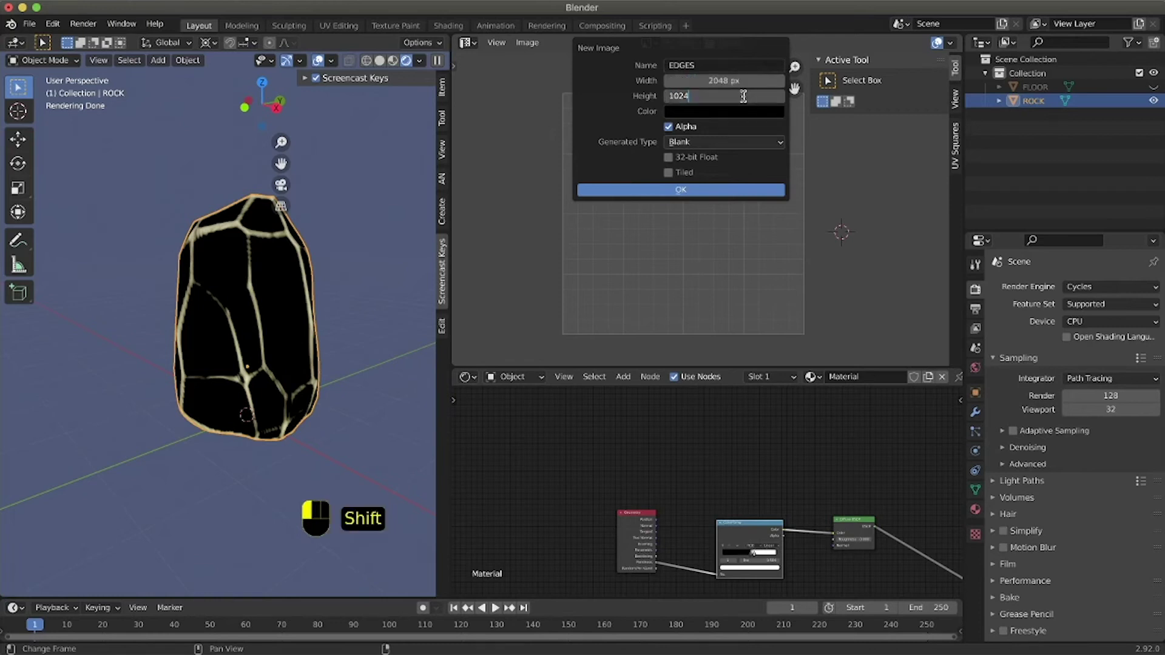
text(*)
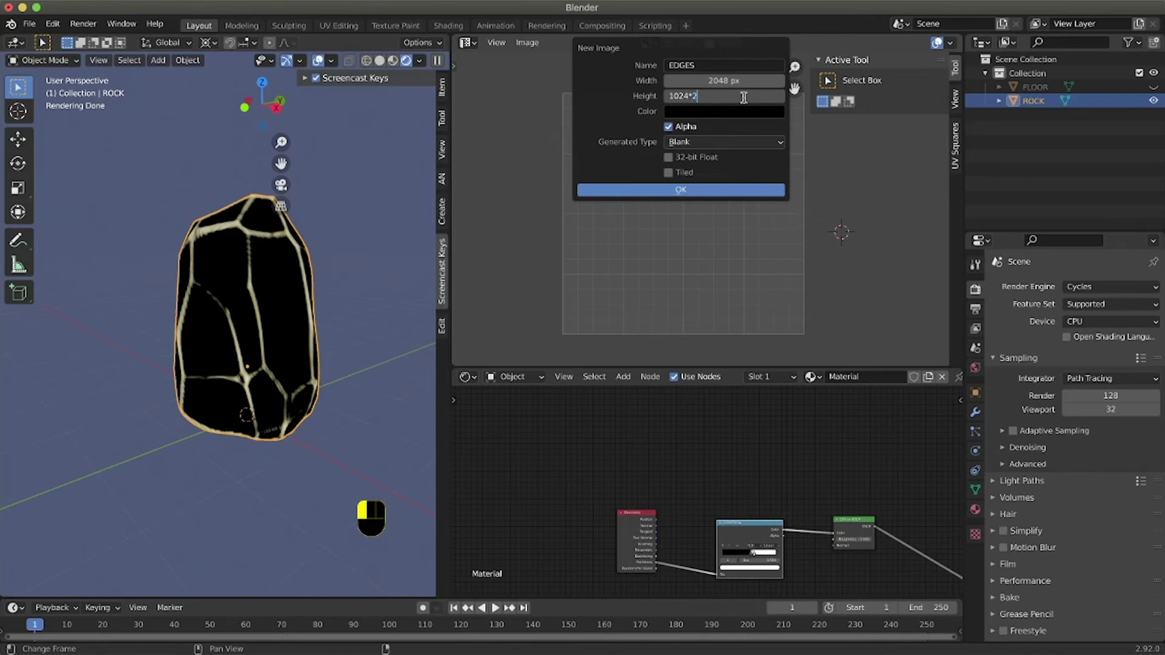
text(2)
key(Return)
Step: Give the new EDGES image a mid-grey fill colour, turn its alpha off and create it
click(709, 113)
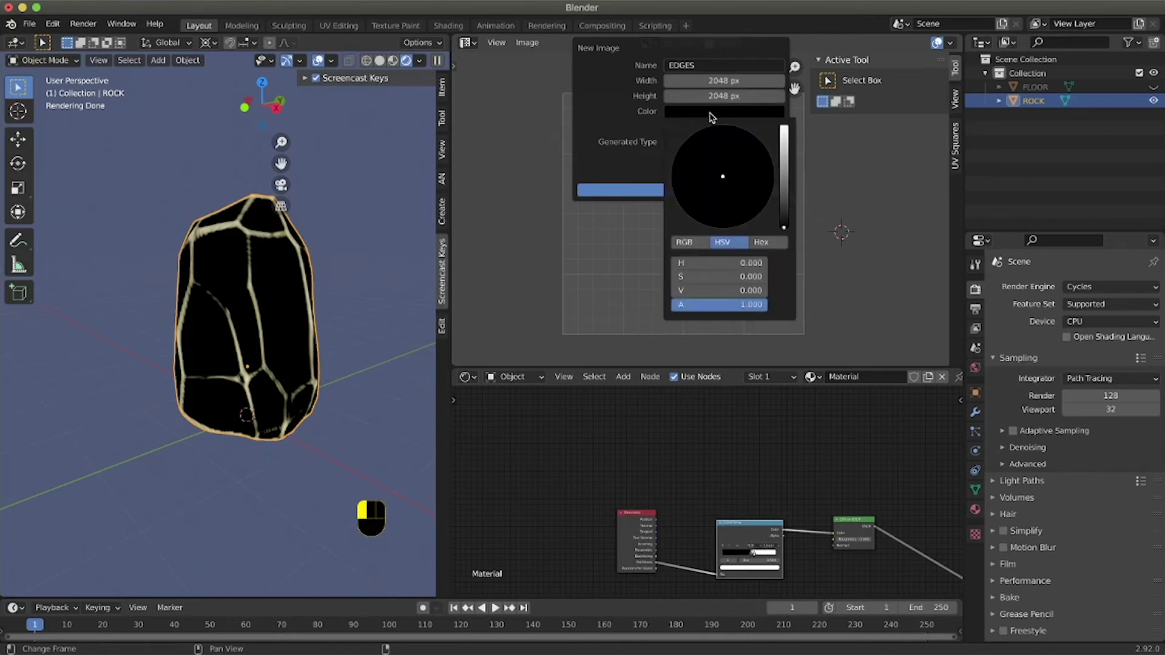
click(784, 185)
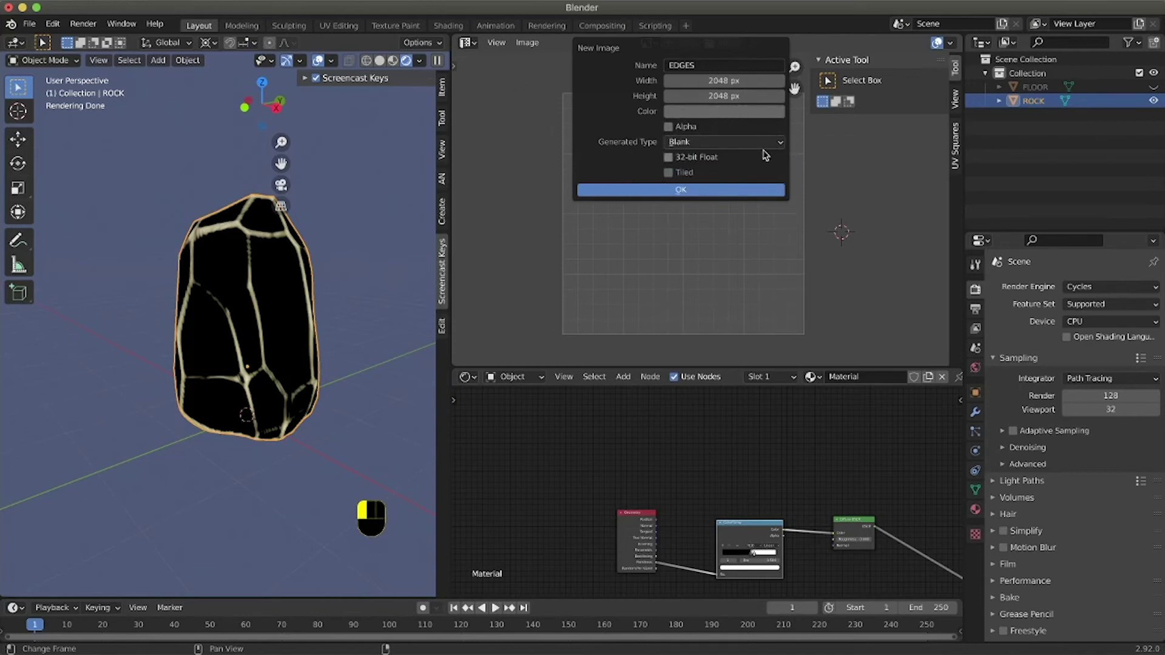
click(711, 190)
ctrl+scroll(694, 216, down, 6)
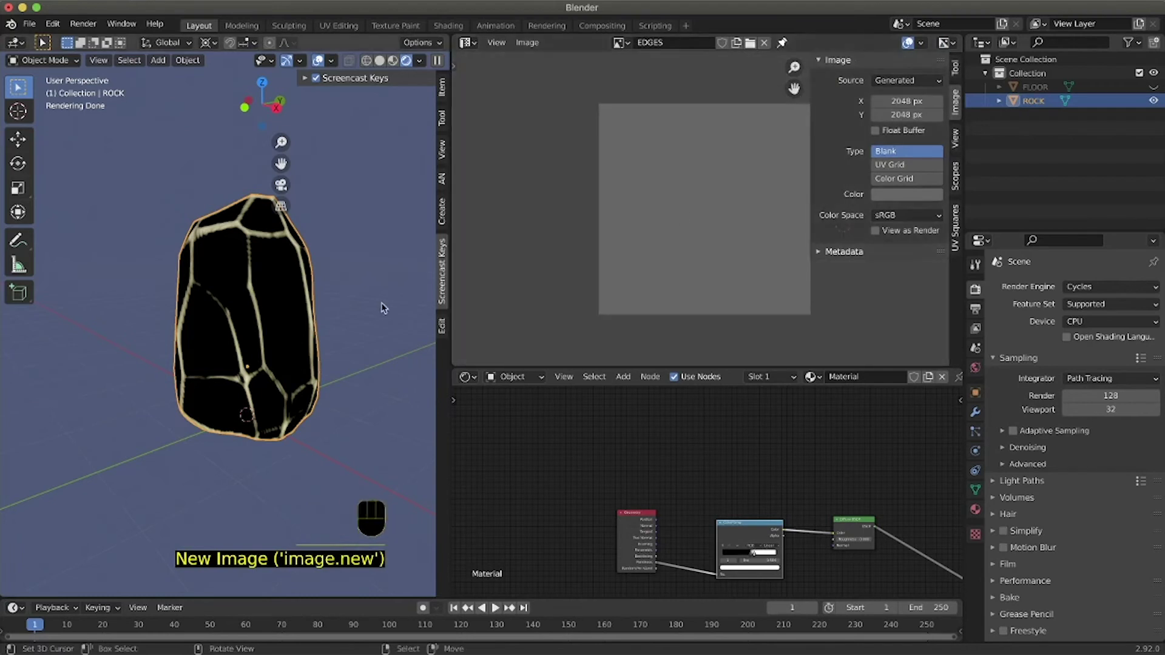
Step: Enter Edit Mode on the rock and examine the gaps between its UV islands over the EDGES image
key(Tab)
click(408, 297)
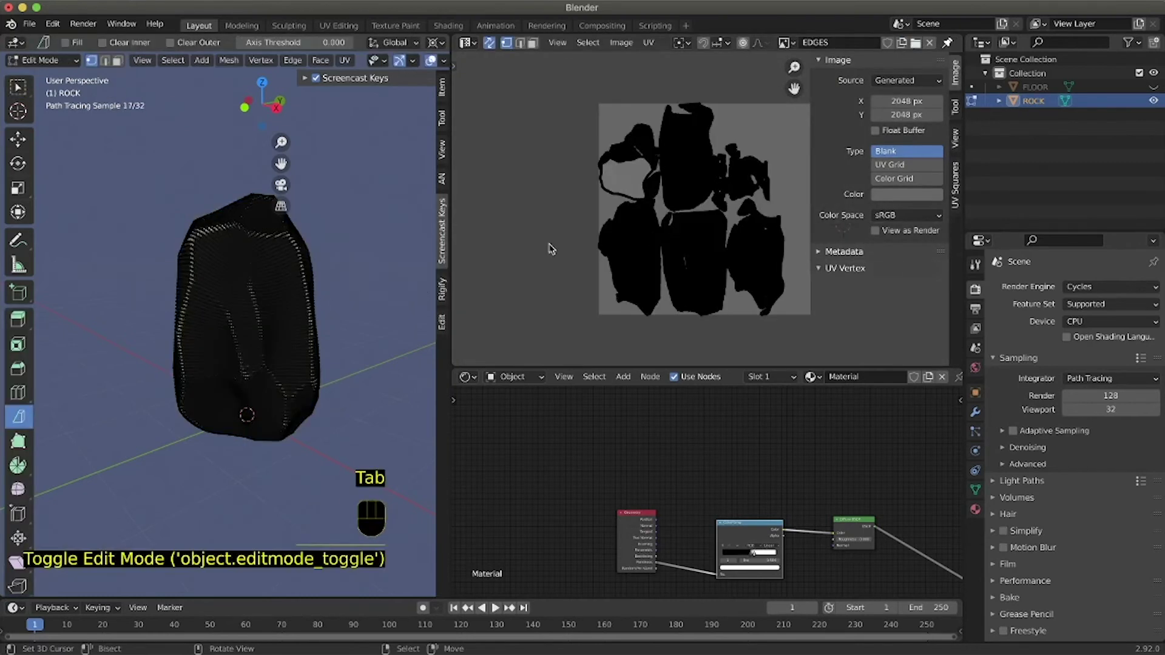
ctrl+scroll(739, 290, up, 3)
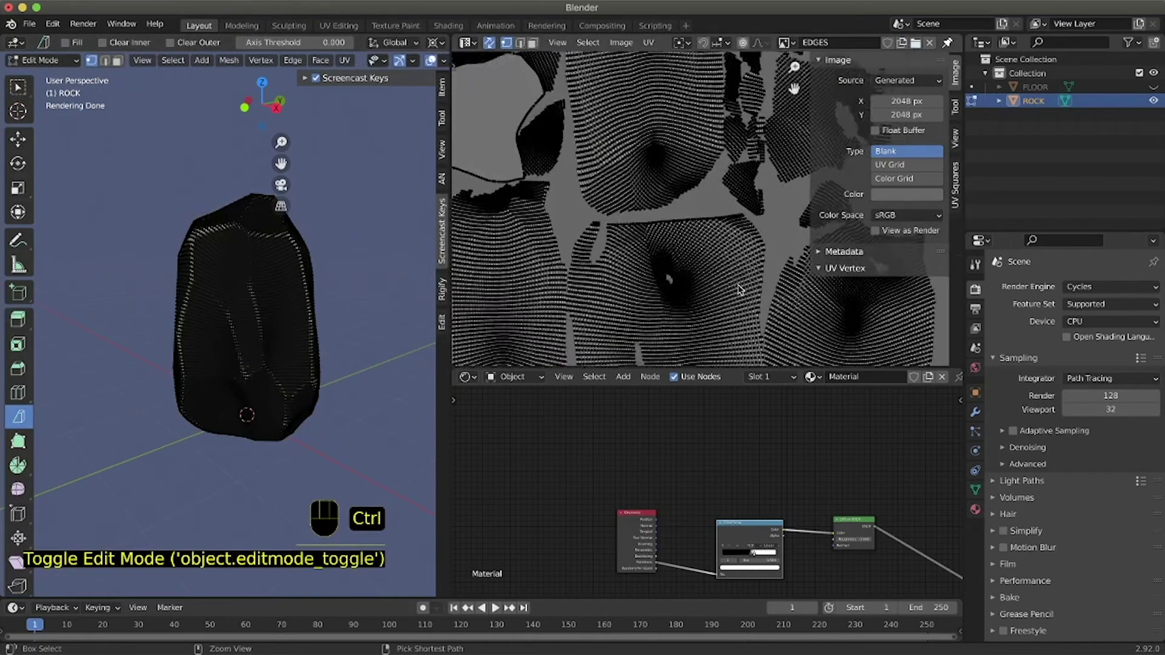
ctrl+scroll(739, 290, down, 2)
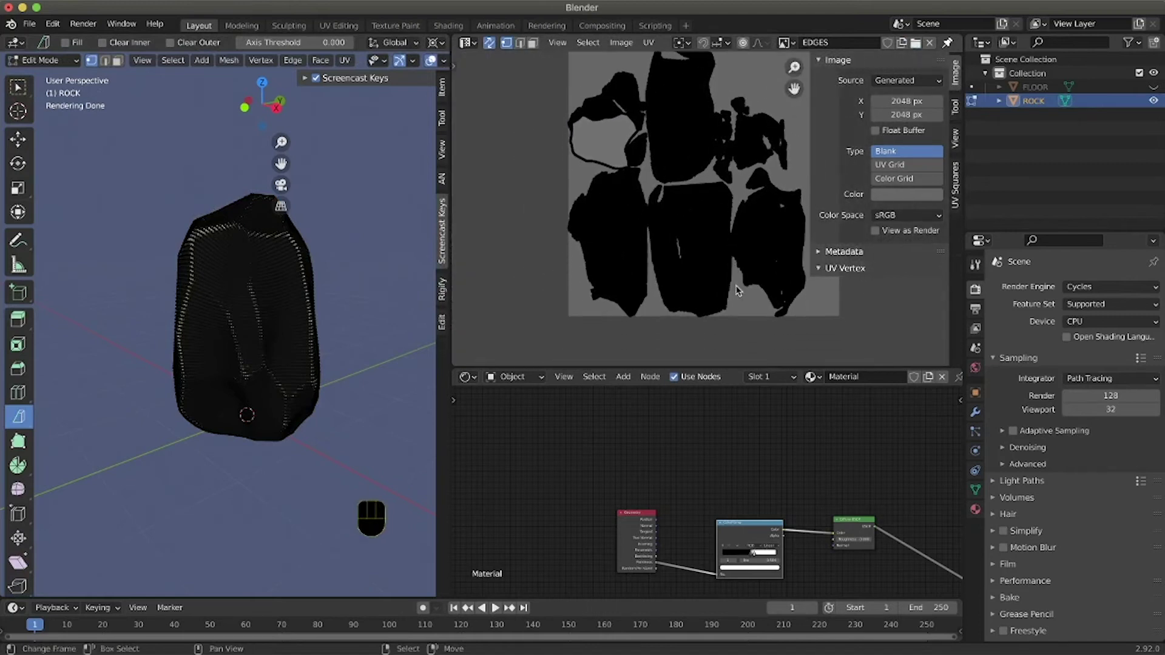
scroll(736, 289, down, 2)
scroll(736, 288, right, 1)
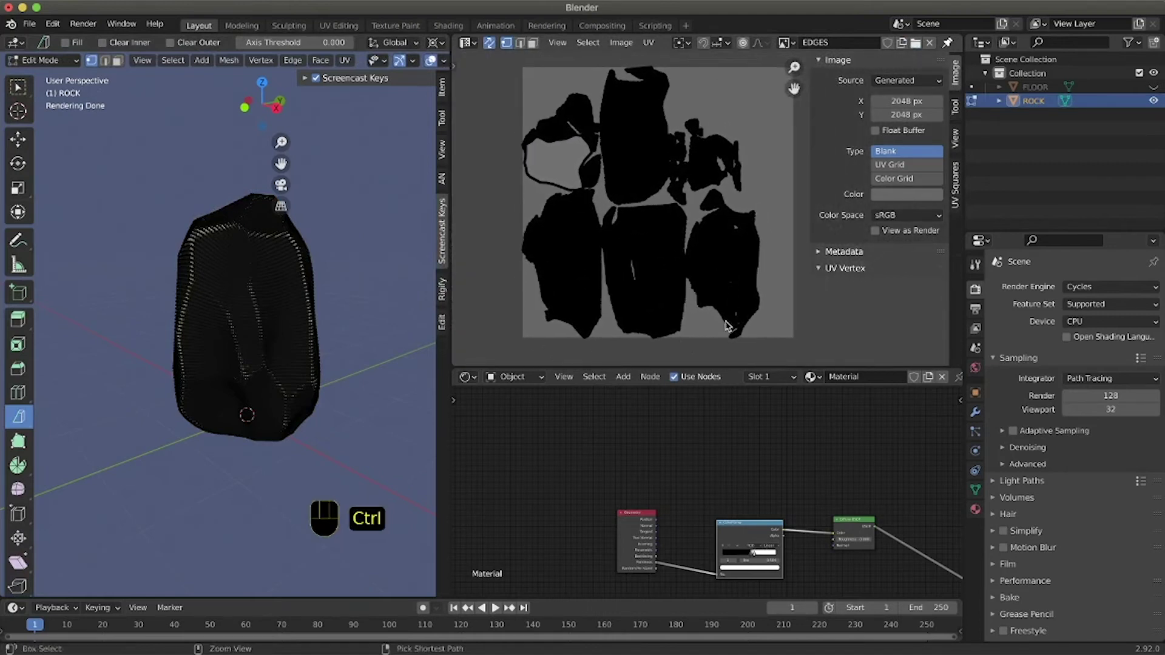
ctrl+scroll(728, 325, up, 6)
scroll(728, 325, down, 5)
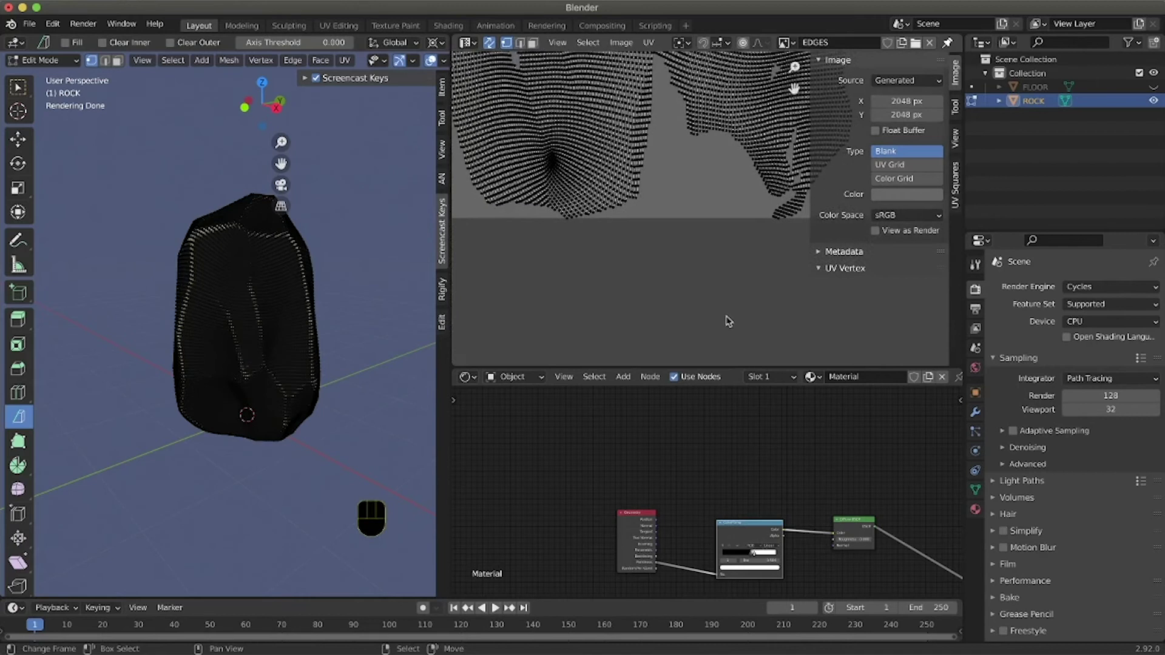
ctrl+scroll(723, 307, up, 6)
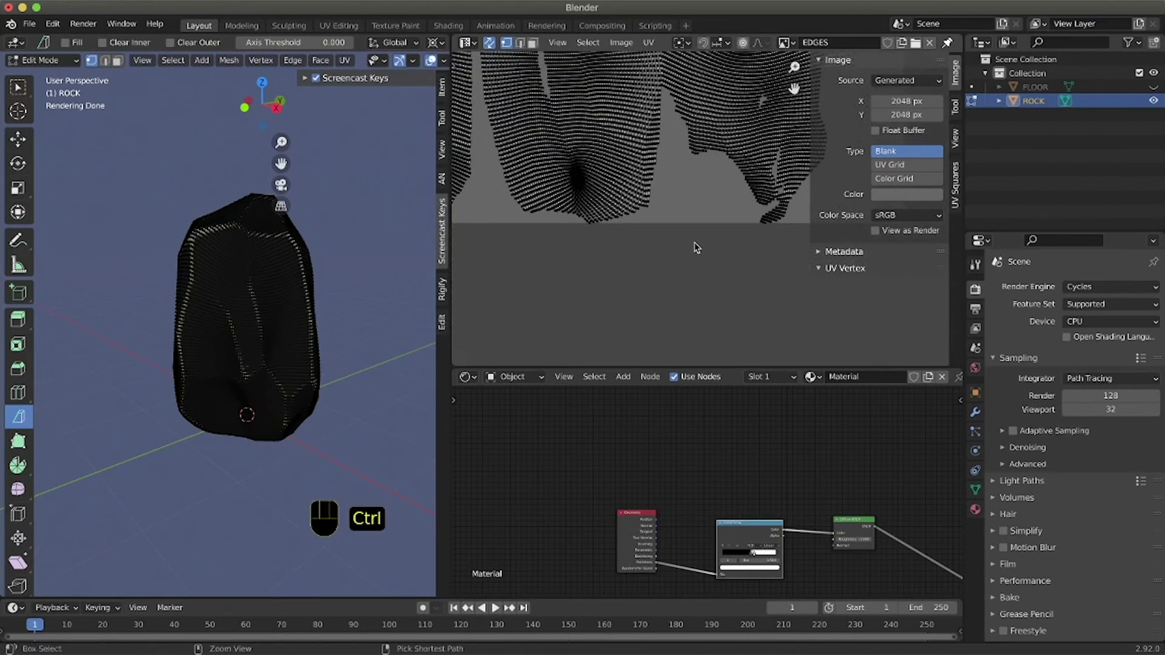
ctrl+scroll(695, 248, down, 8)
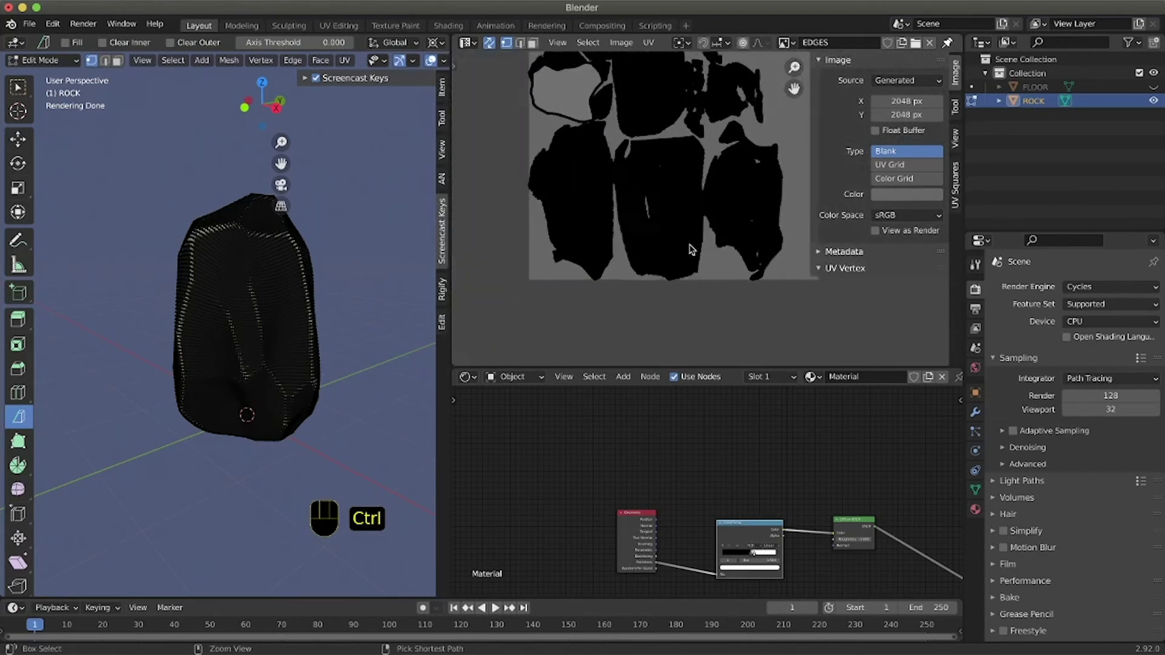
scroll(690, 246, up, 3)
Step: Select all the rock's UVs and pack the islands with rotation on and a margin of 0.045
key(a)
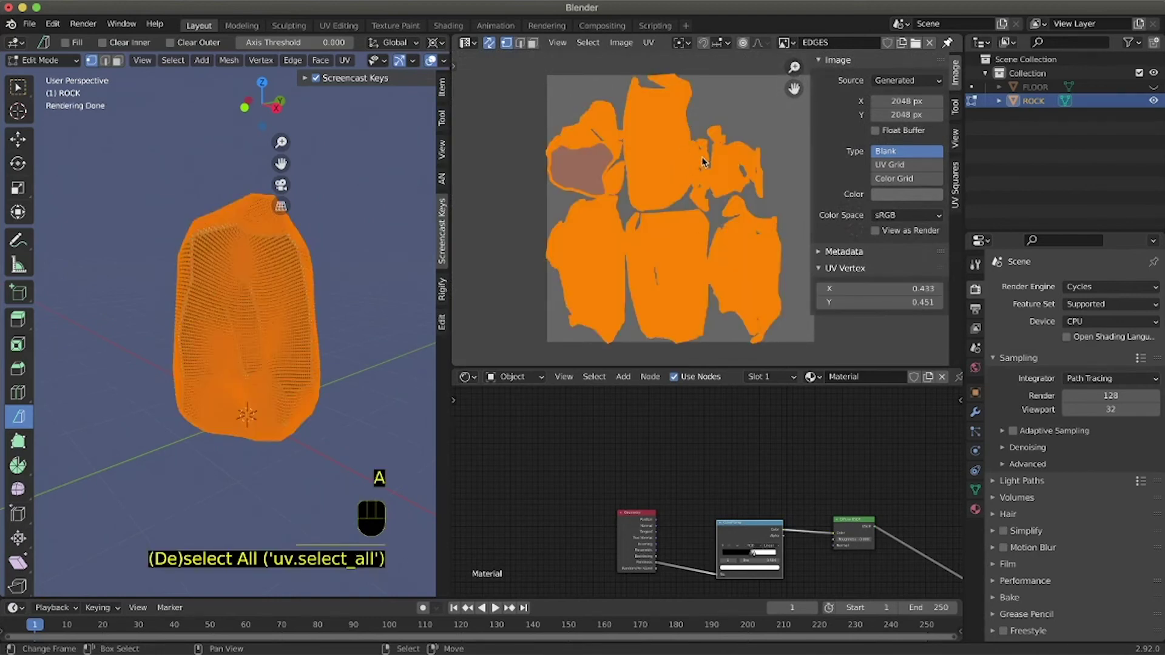
click(648, 42)
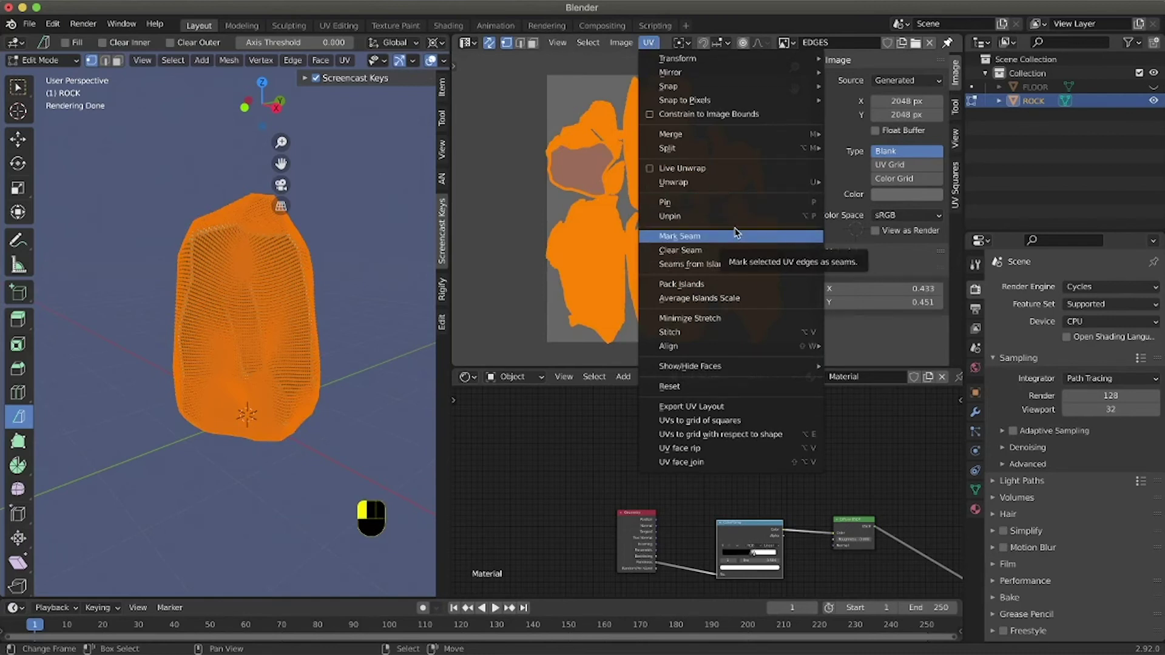
click(721, 283)
click(494, 354)
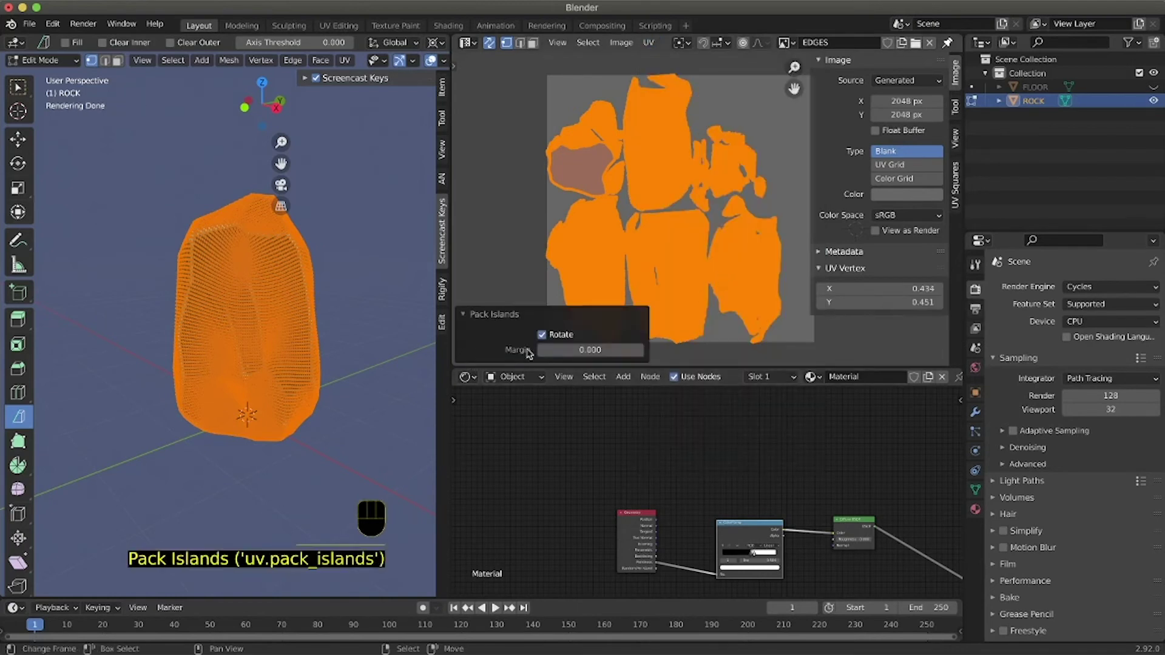
click(590, 350)
mouse_move(590, 350)
mouse_down()
mouse_move(622, 350)
mouse_move(604, 350)
mouse_up()
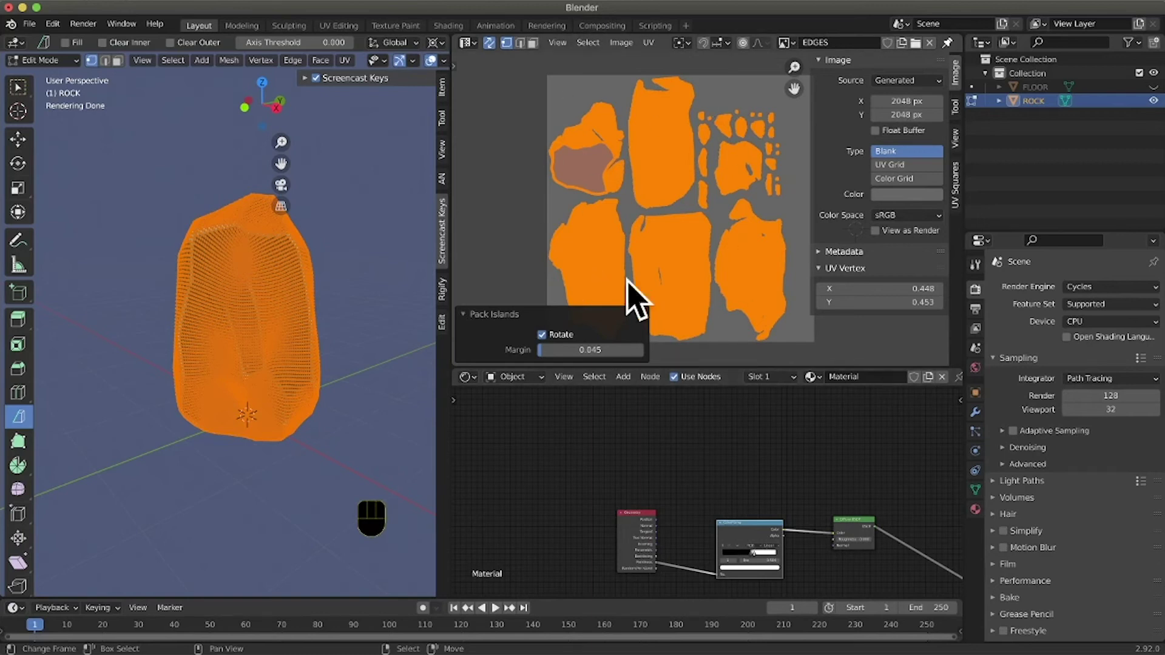
click(466, 316)
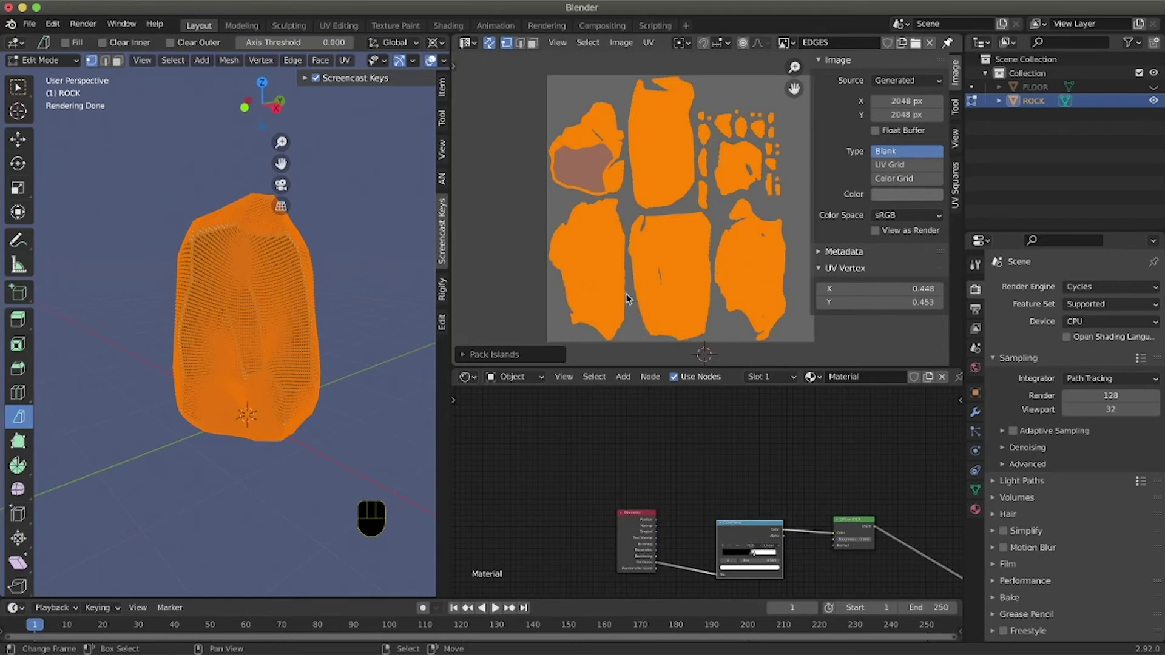
Step: Enlarge the node editor and add an Image Texture node above the Geometry and ColorRamp nodes
scroll(694, 456, right, 3)
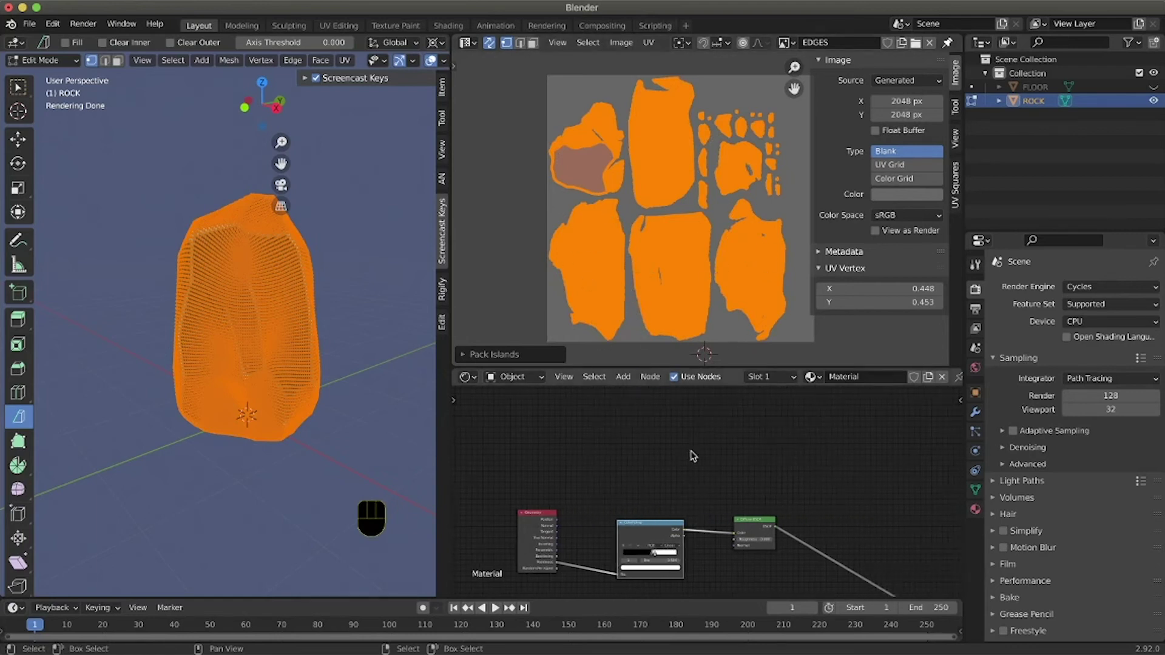
scroll(692, 456, left, 1)
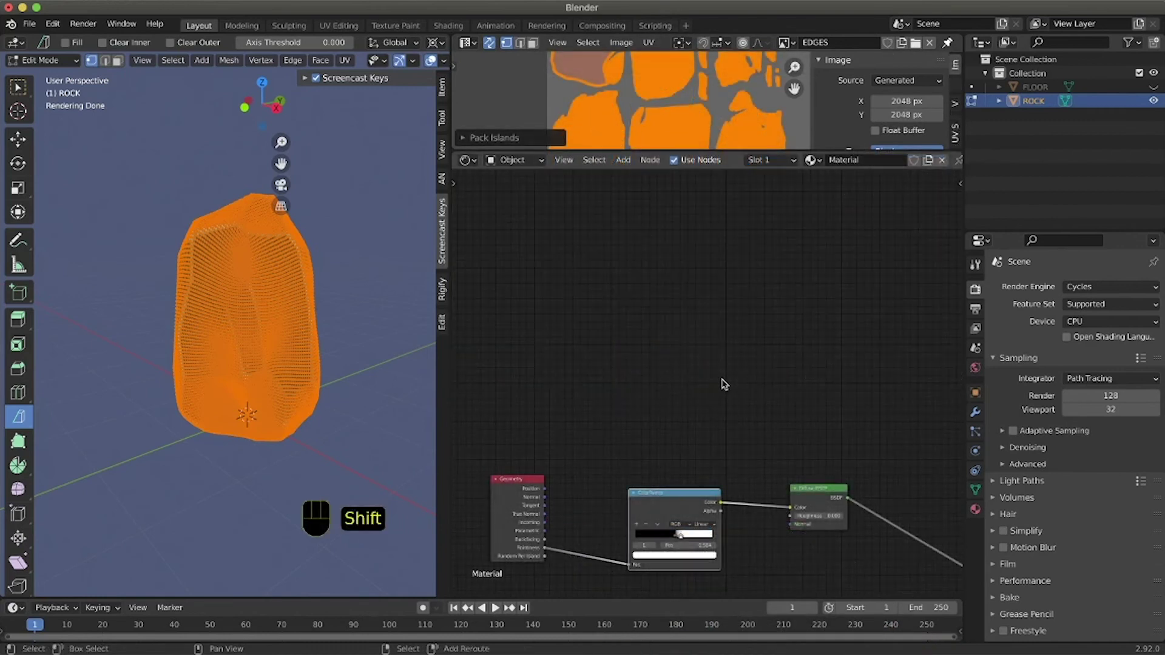
key(shift+a)
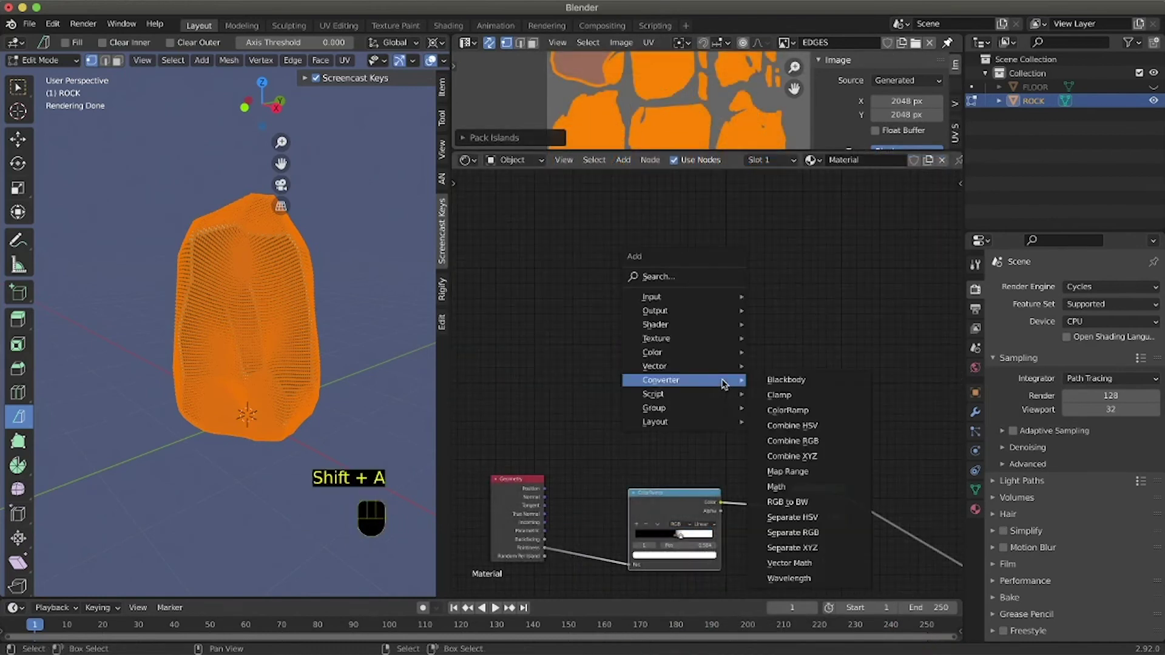
mouse_move(707, 340)
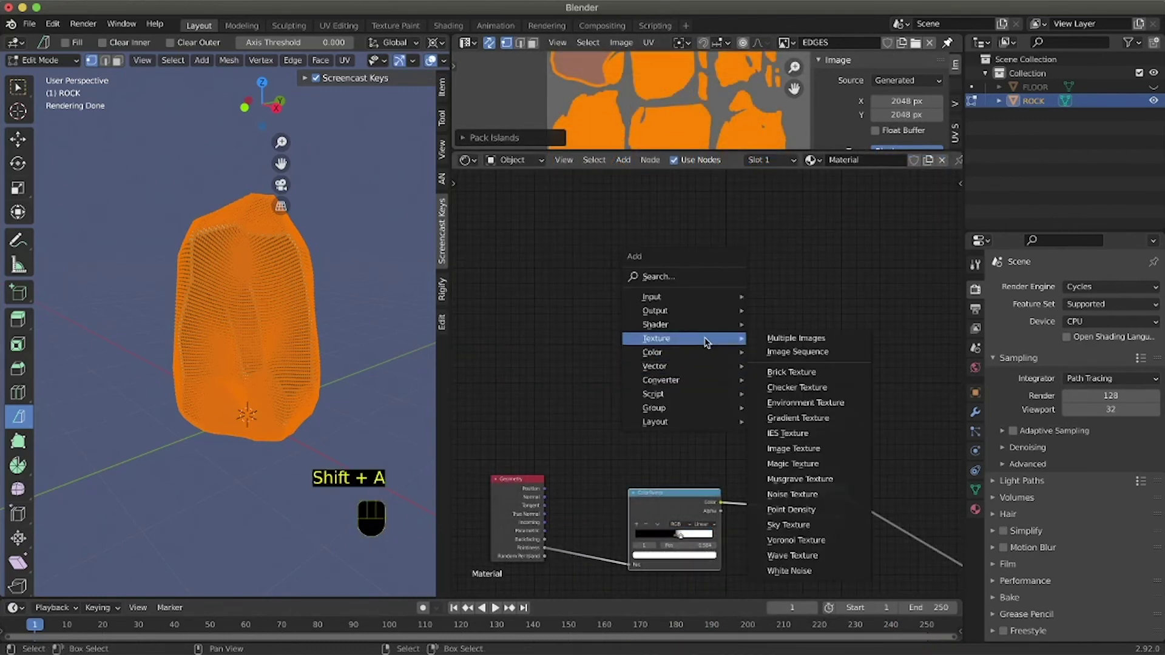
click(804, 453)
click(593, 262)
ctrl+scroll(764, 333, up, 3)
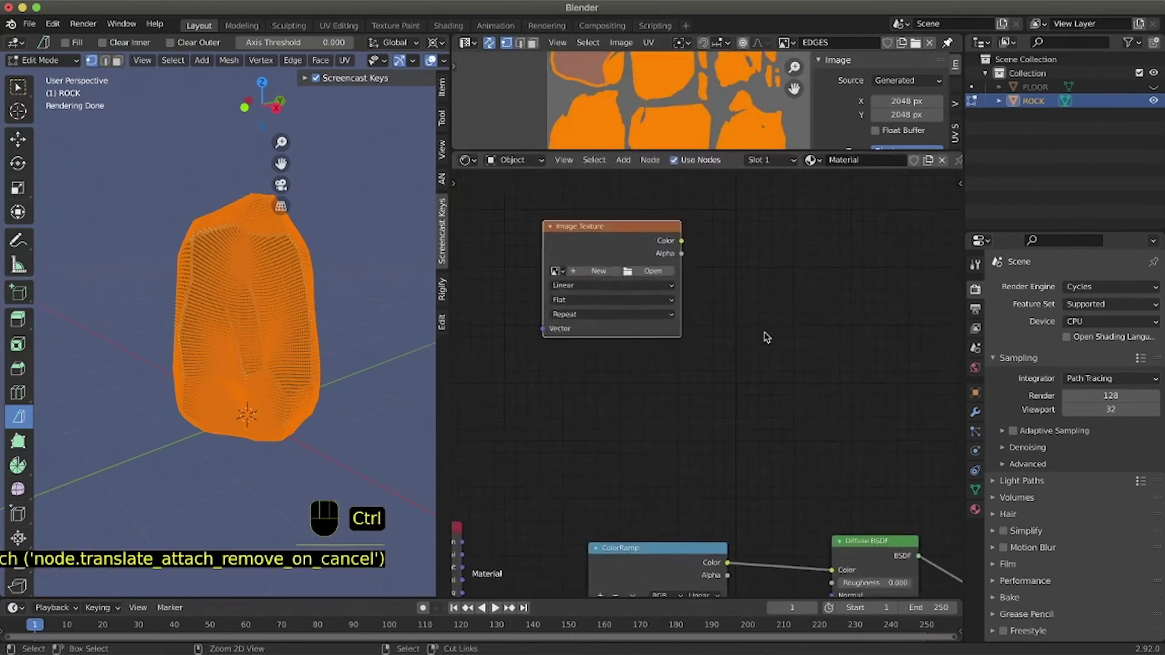
Step: Assign the EDGES image to the new Image Texture node and select that node, leaving it unconnected
click(556, 271)
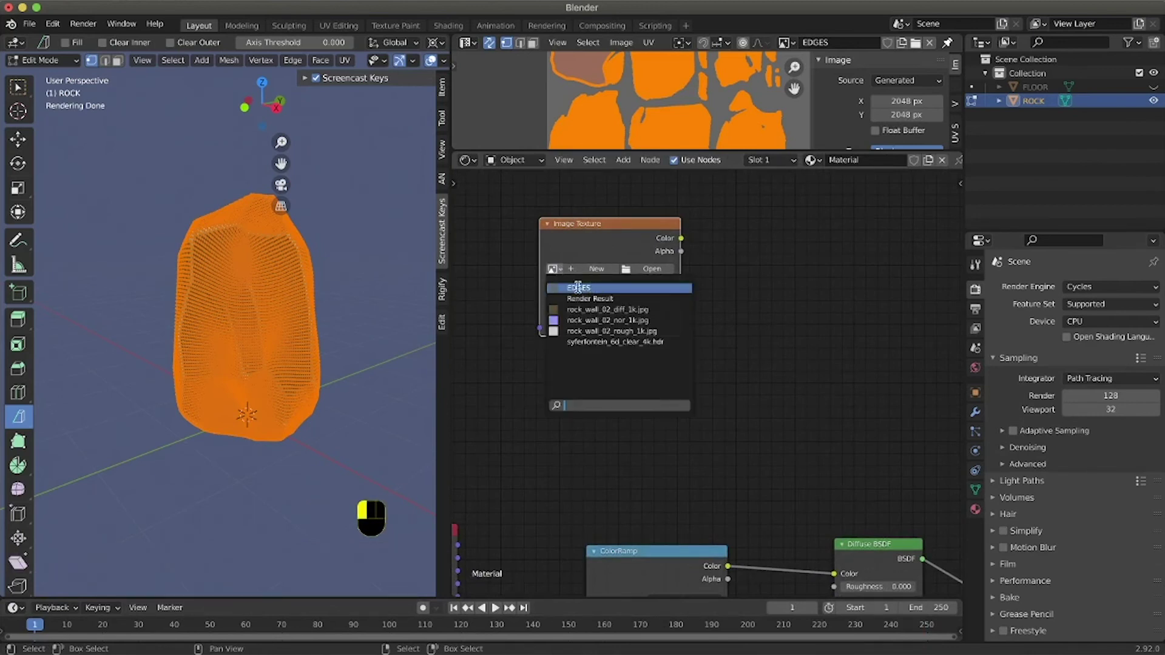
click(577, 287)
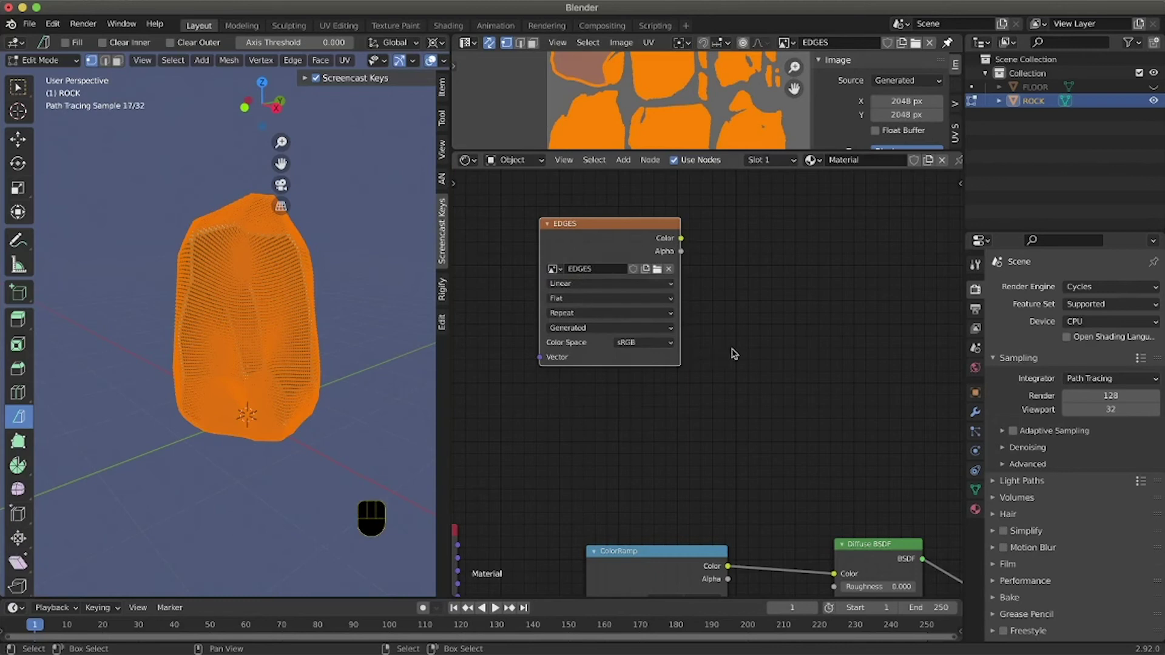
click(609, 231)
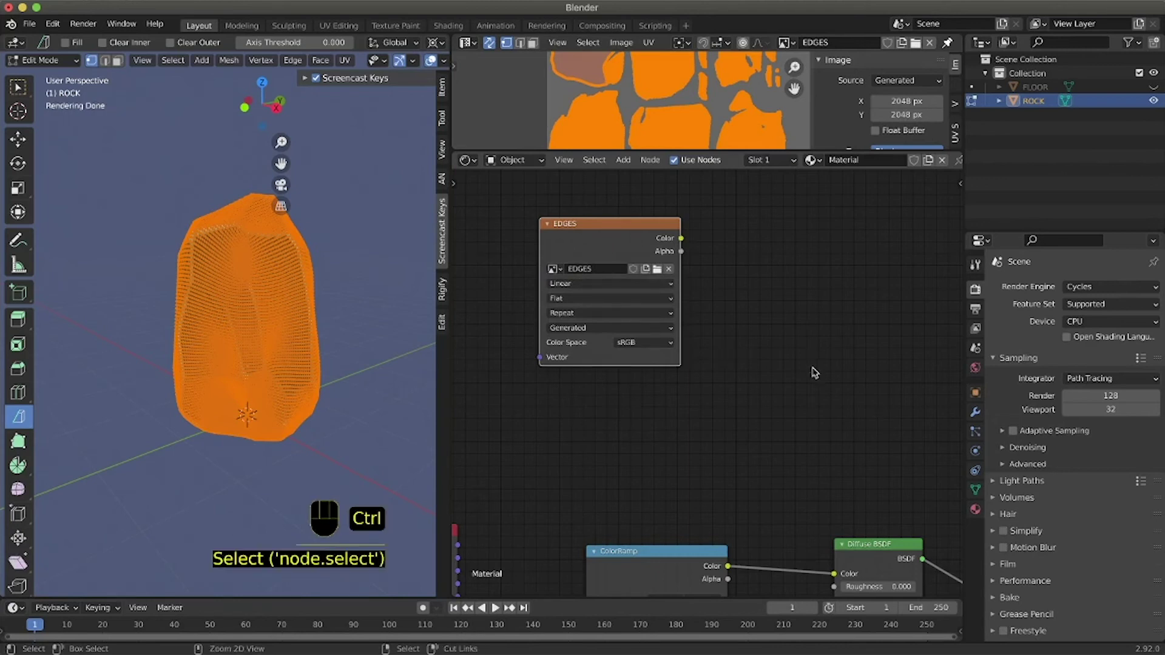
ctrl+scroll(812, 368, down, 3)
shift+scroll(804, 378, down, 3)
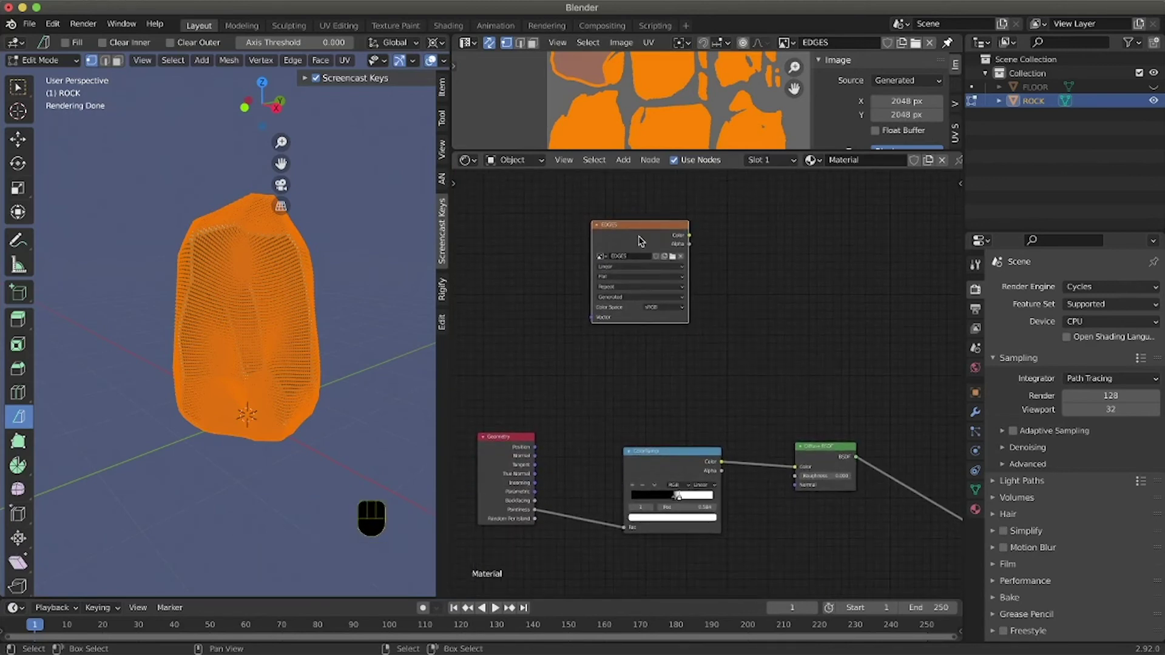
scroll(640, 228, up, 1)
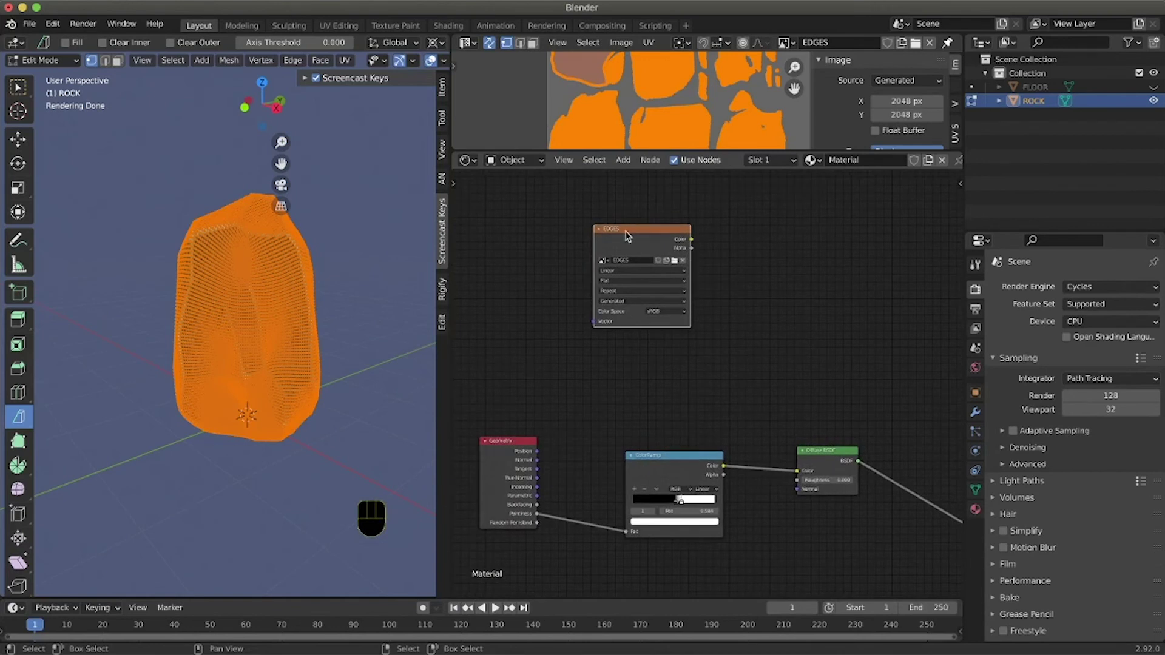
Step: Select the EDGES texture node and shift it slightly up and left above the Geometry and ColorRamp nodes
click(628, 236)
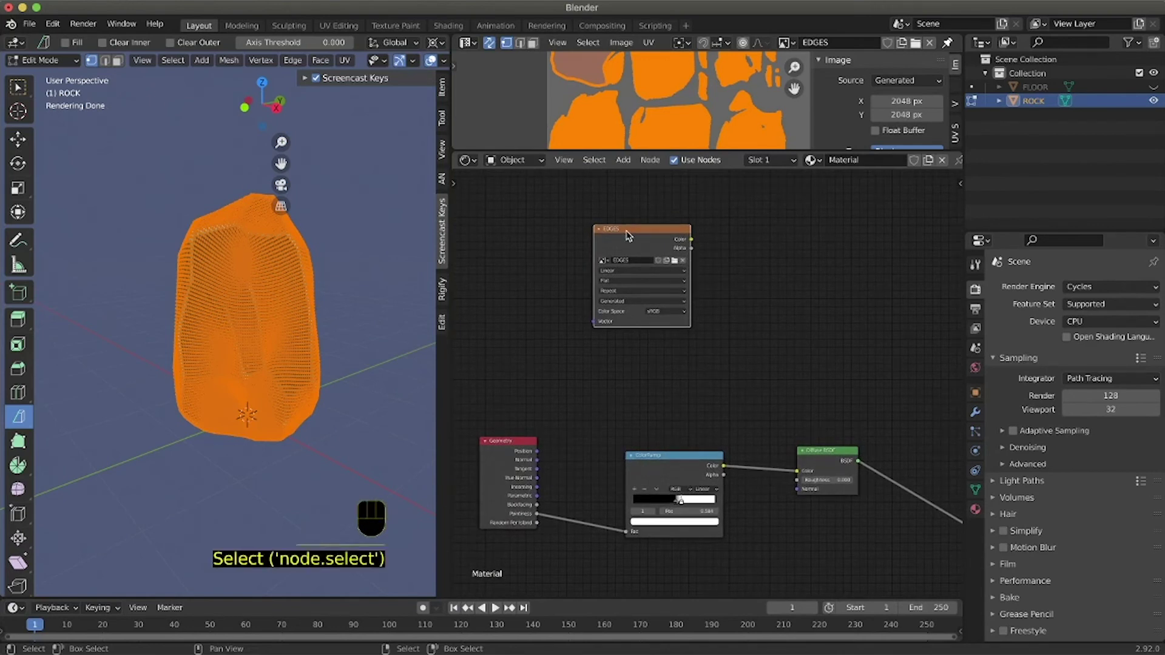
drag(631, 234, 609, 227)
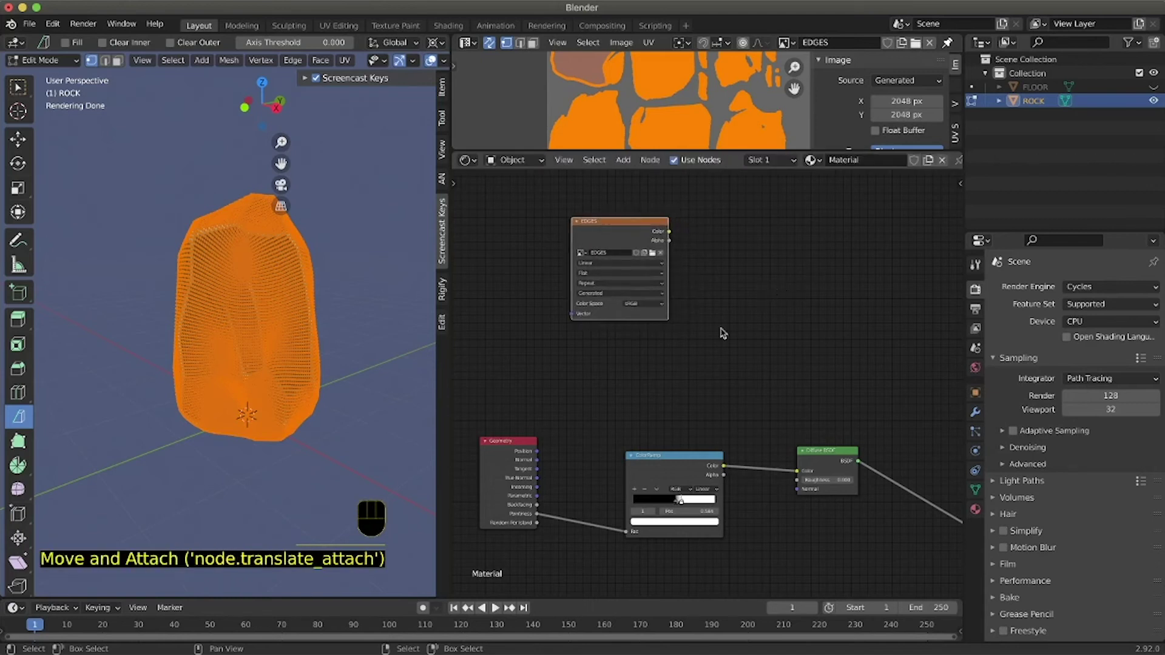
scroll(770, 425, down, 5)
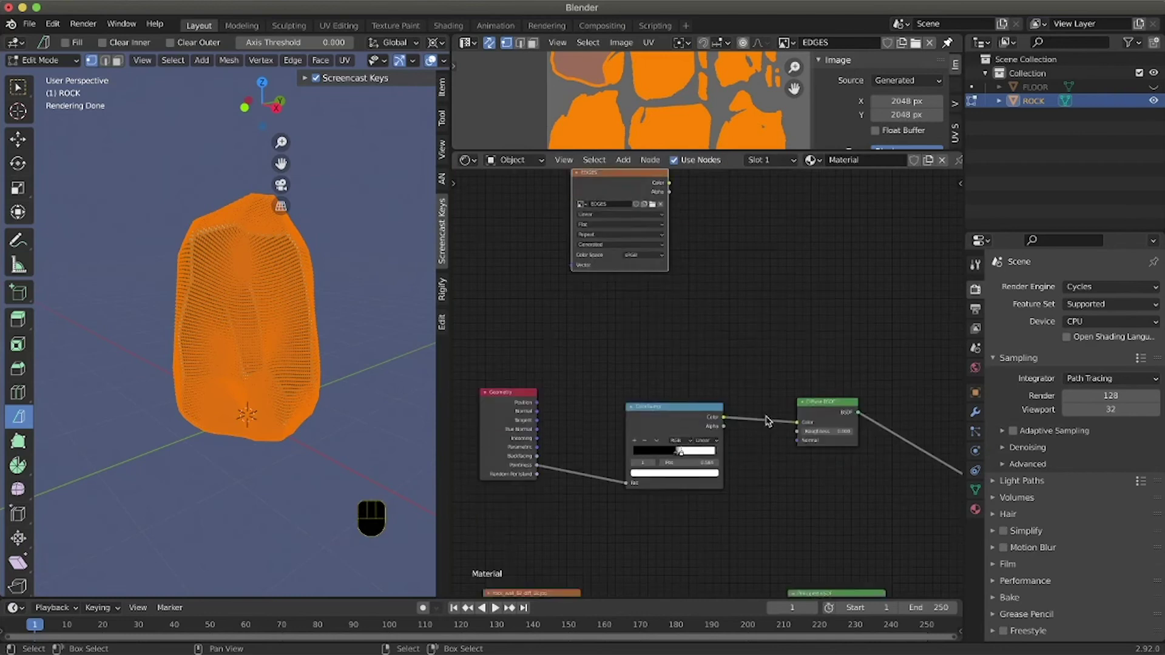
ctrl+scroll(769, 420, down, 3)
scroll(788, 404, right, 4)
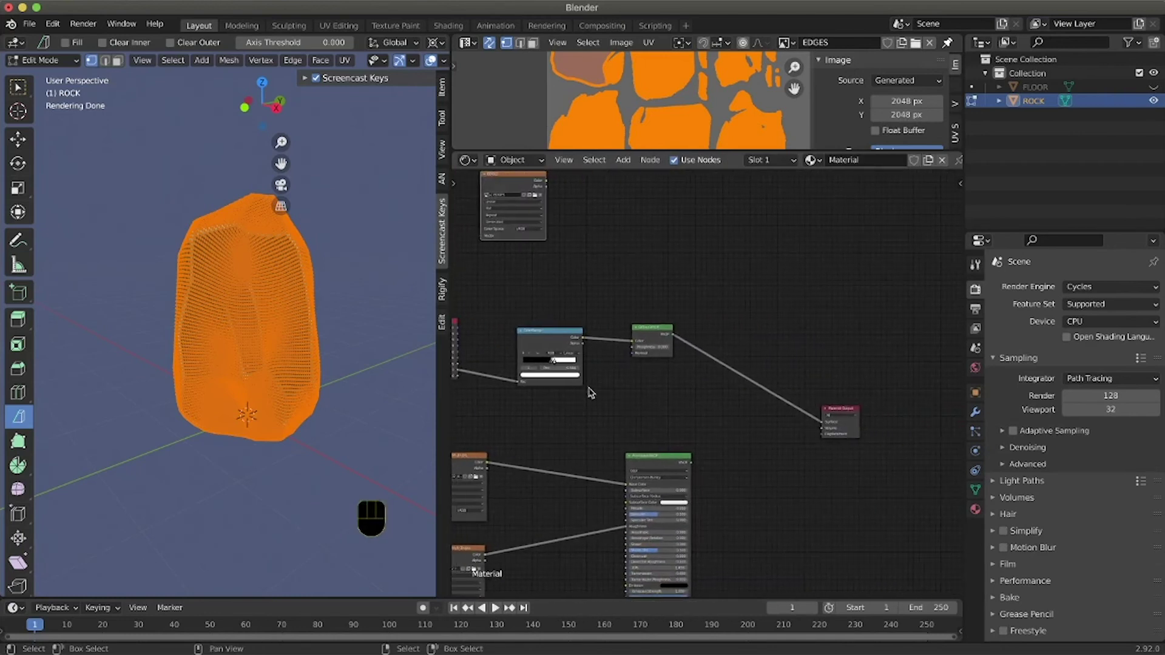
scroll(617, 394, left, 2)
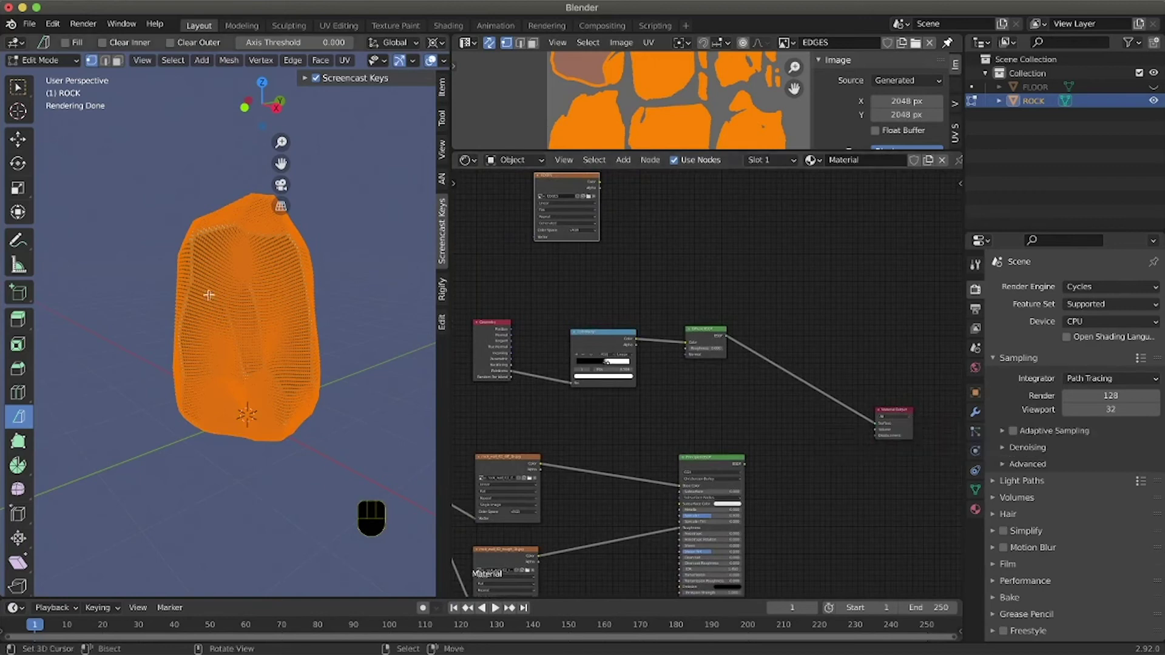
Step: Return the rock to Object Mode and enlarge the image editor above the node graph
key(Tab)
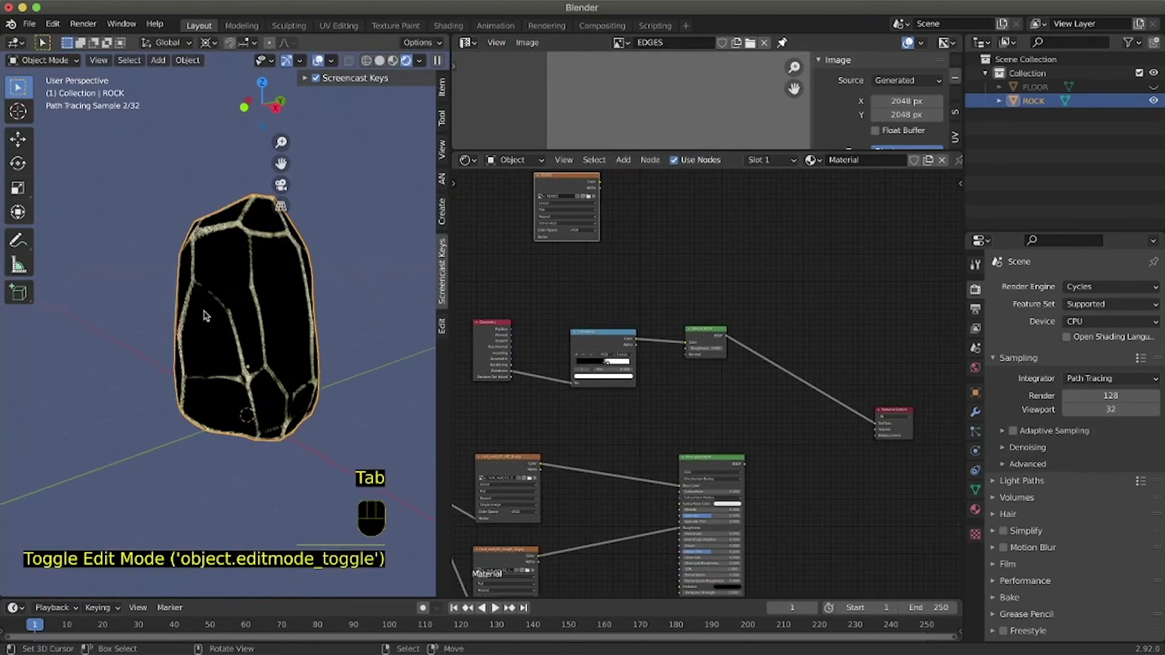
ctrl+scroll(229, 312, down, 3)
drag(741, 150, 742, 331)
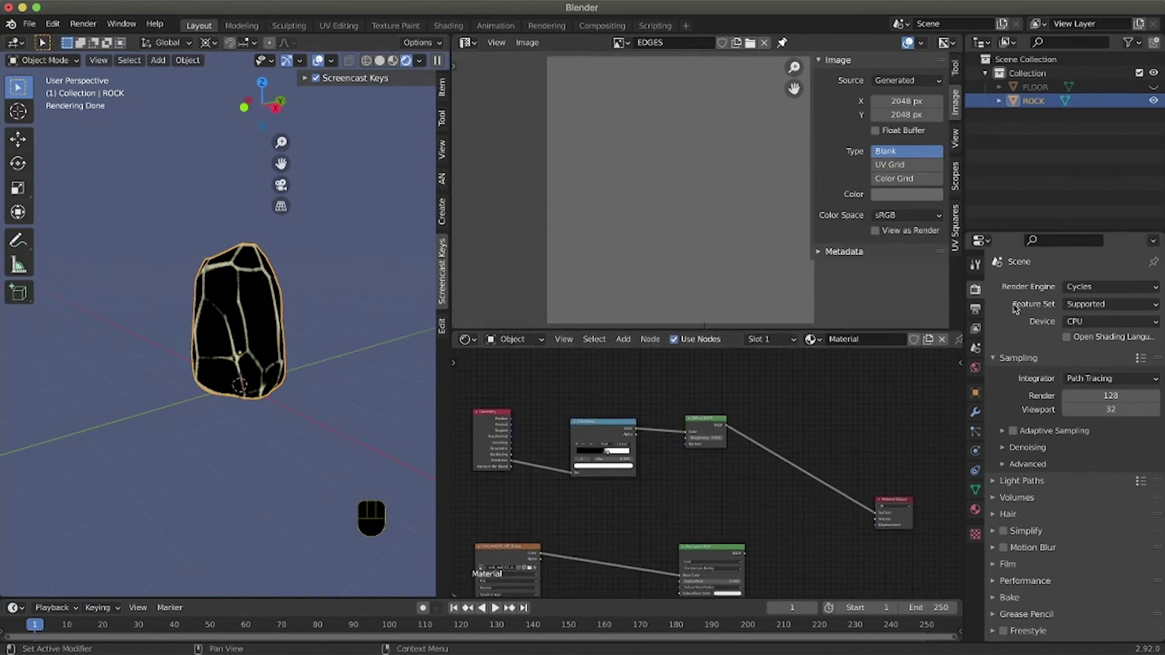
Step: Set the bake type to Diffuse with the Direct and Indirect contributions off, leaving only Color
scroll(1014, 488, down, 1)
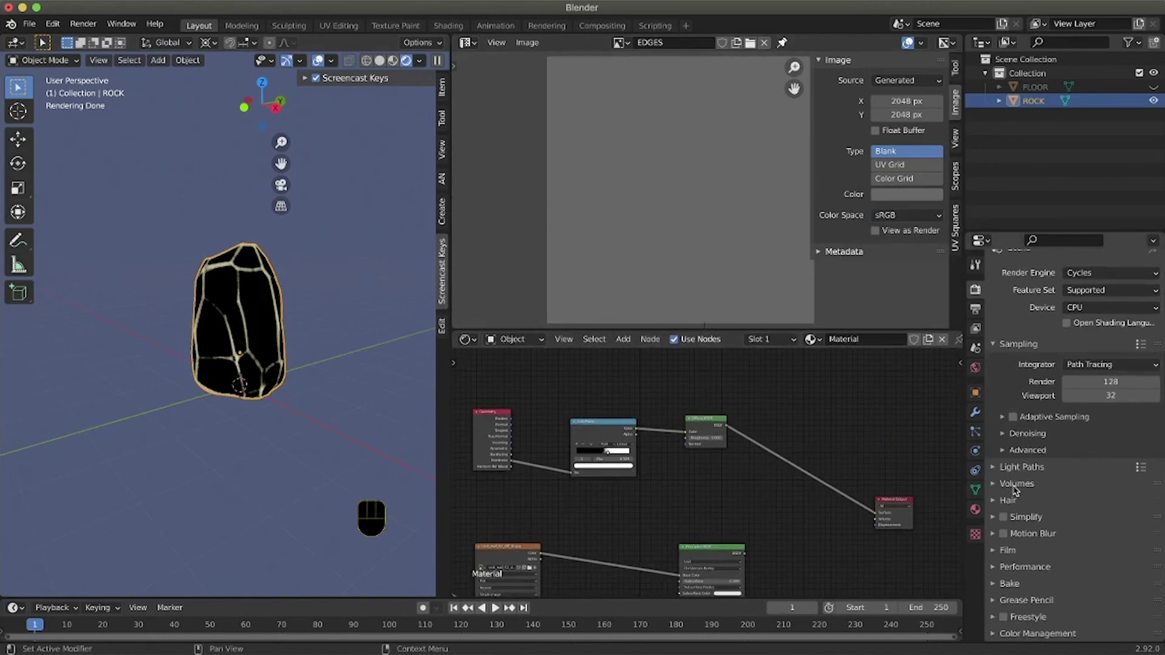
click(997, 585)
scroll(1093, 461, down, 10)
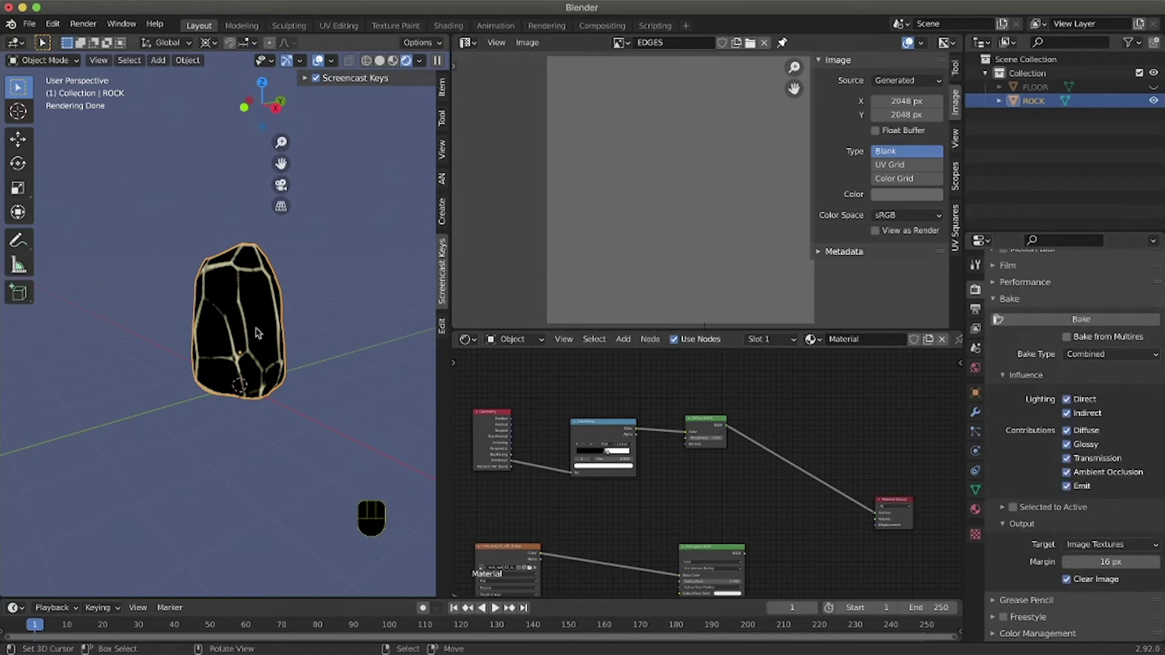
click(1132, 355)
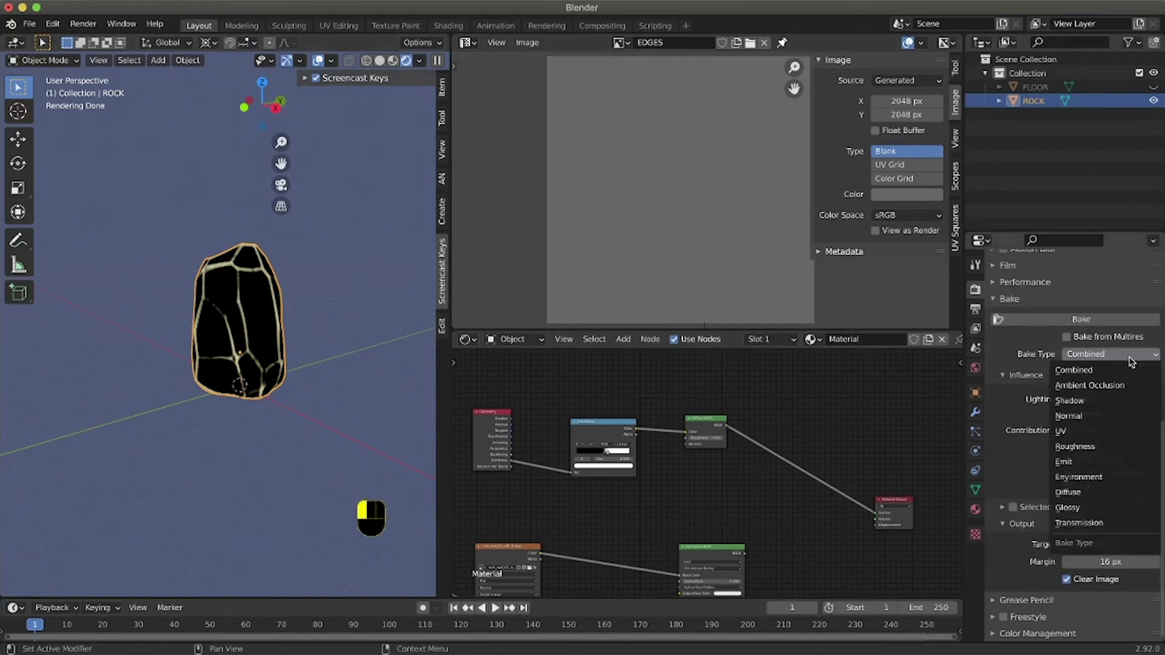
click(1118, 493)
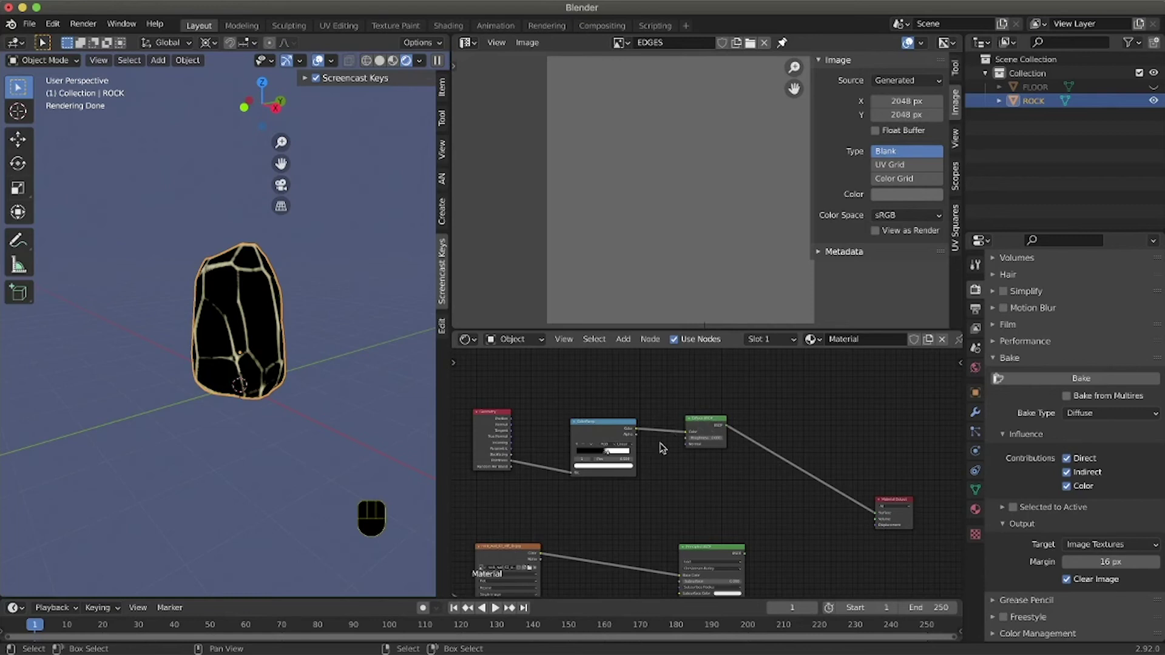
click(1067, 458)
click(1067, 472)
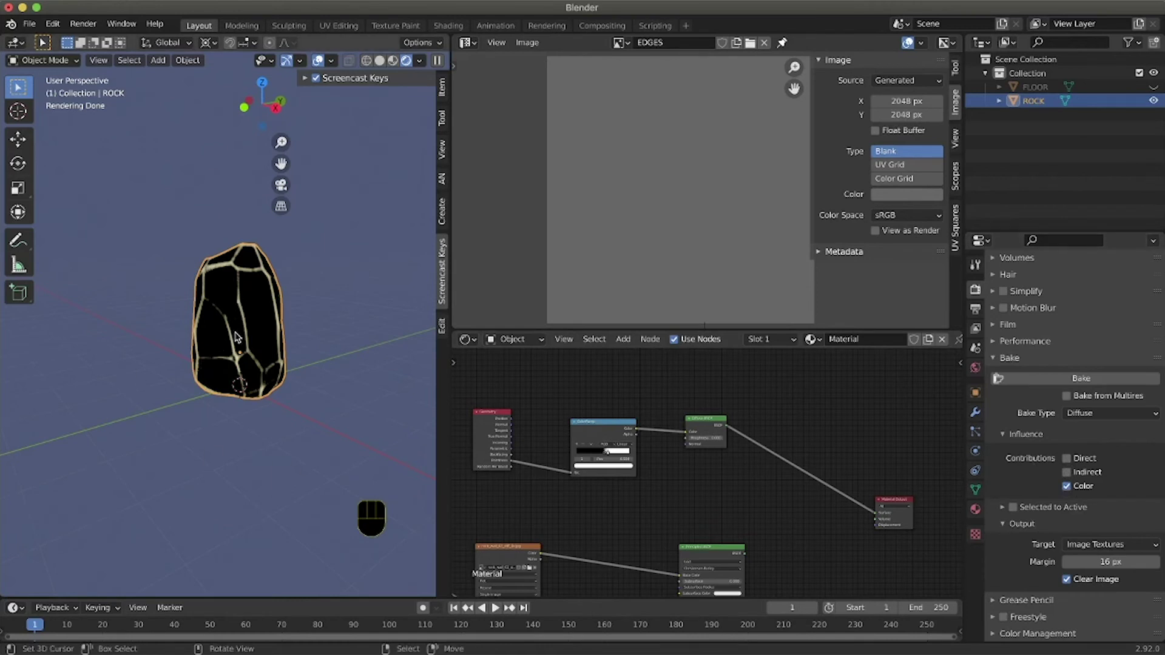
Step: Set the bake margin to 6 px, turn off Clear Image and bake the edge mask to the EDGES image
click(1104, 563)
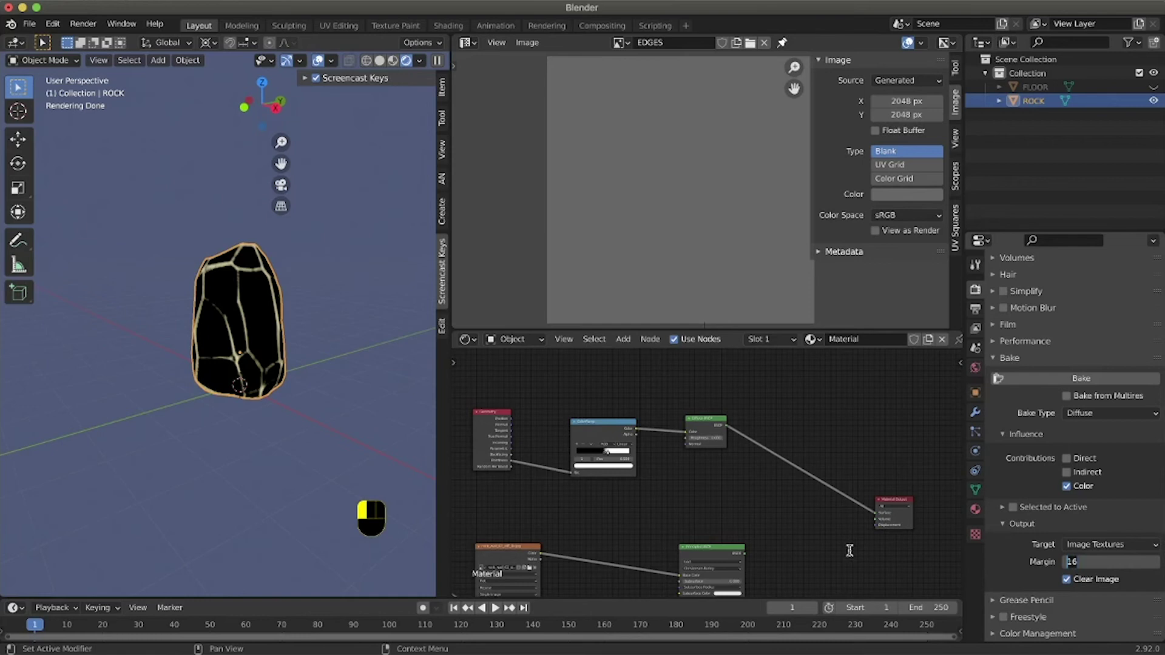
text(6)
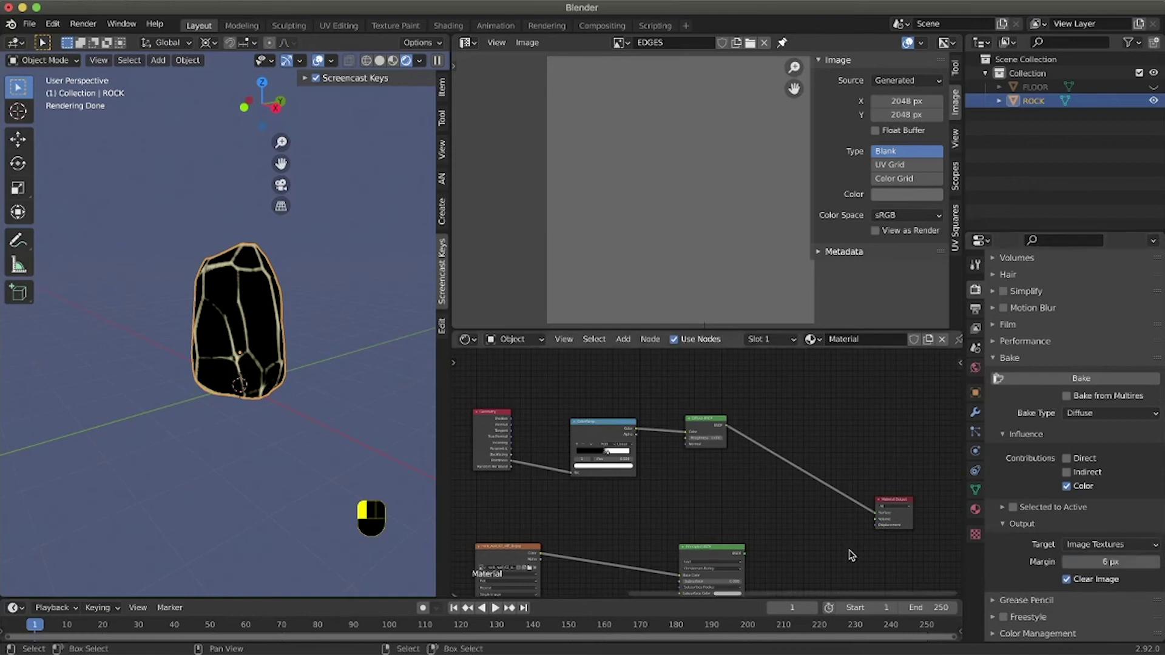
key(Return)
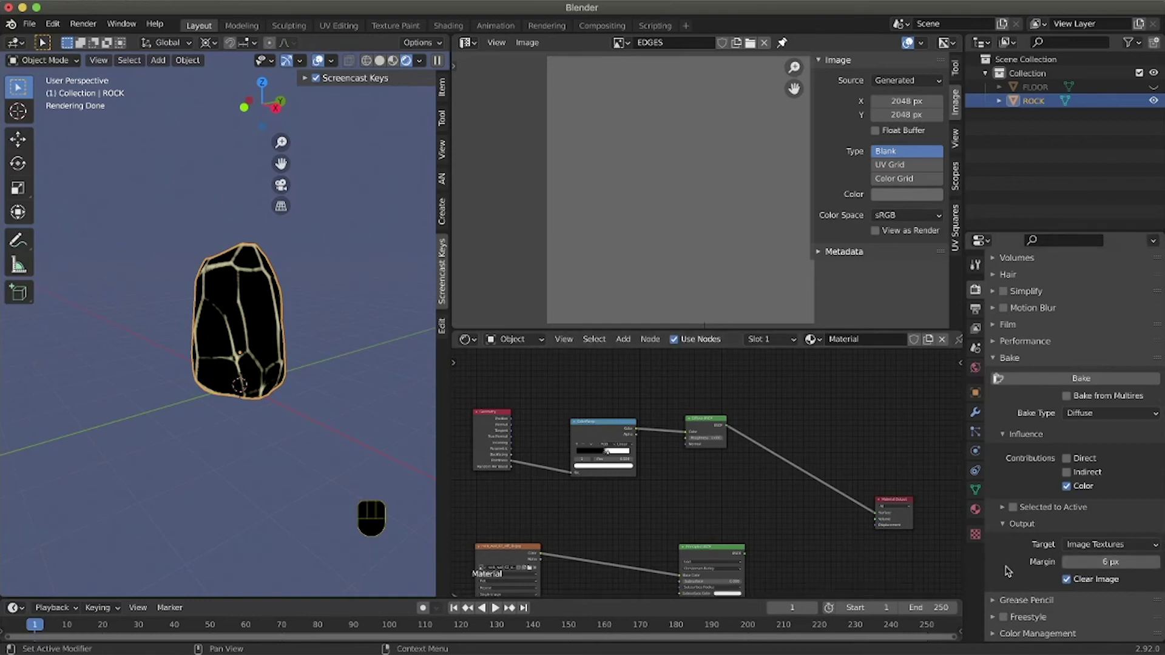
click(1067, 580)
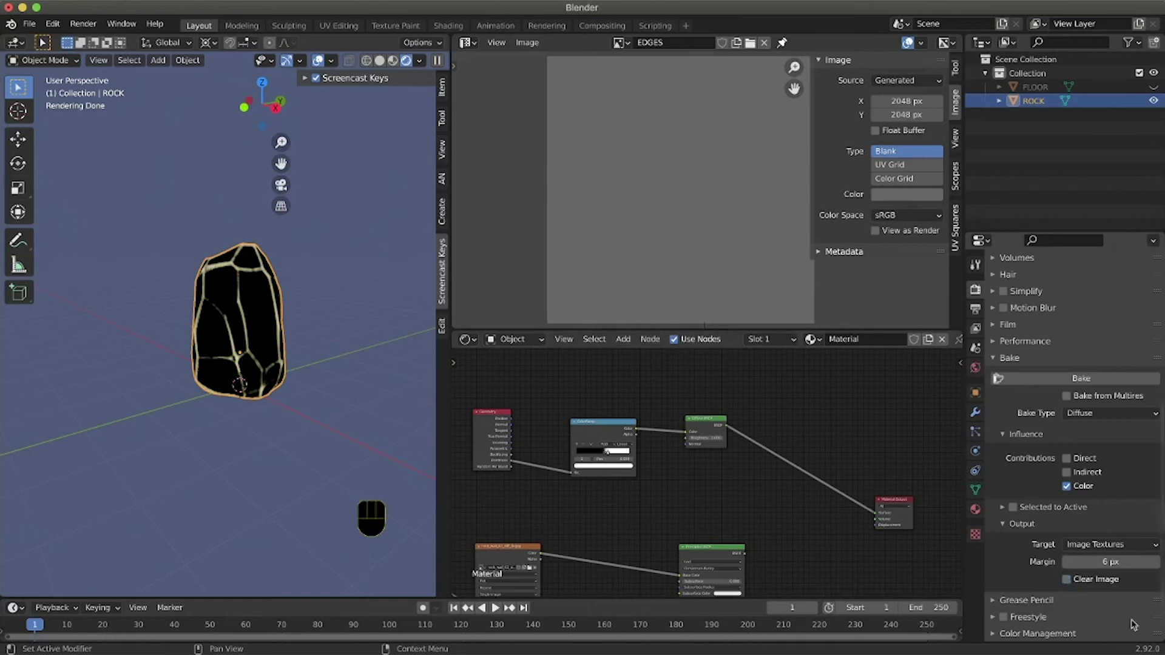
click(1099, 380)
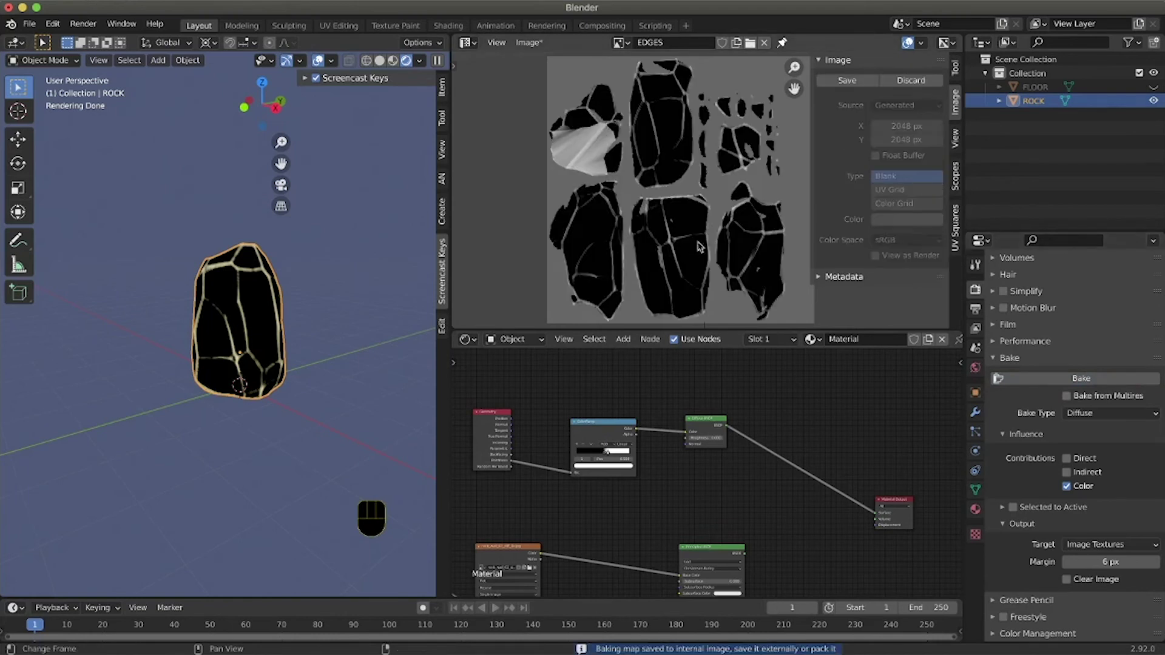
Step: Examine the baked edge lines and margins across the UV islands in the EDGES image
ctrl+scroll(697, 197, up, 5)
scroll(696, 197, left, 4)
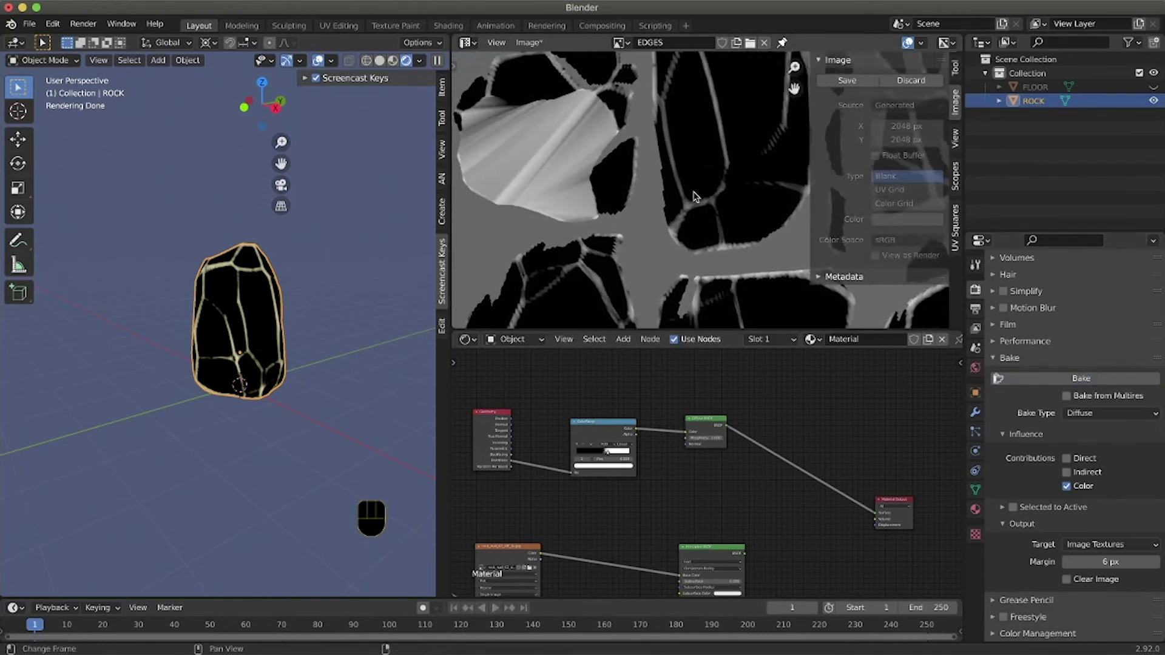
scroll(696, 197, up, 3)
scroll(695, 197, right, 8)
scroll(694, 200, down, 2)
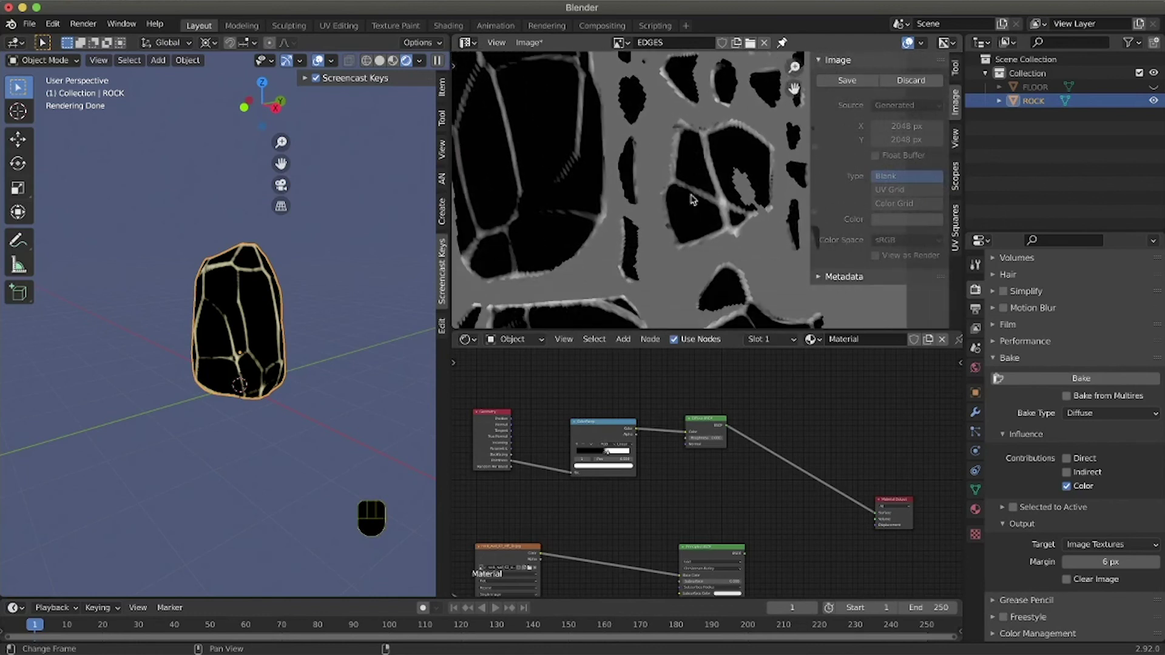
scroll(693, 199, right, 4)
scroll(690, 200, left, 9)
scroll(686, 199, down, 3)
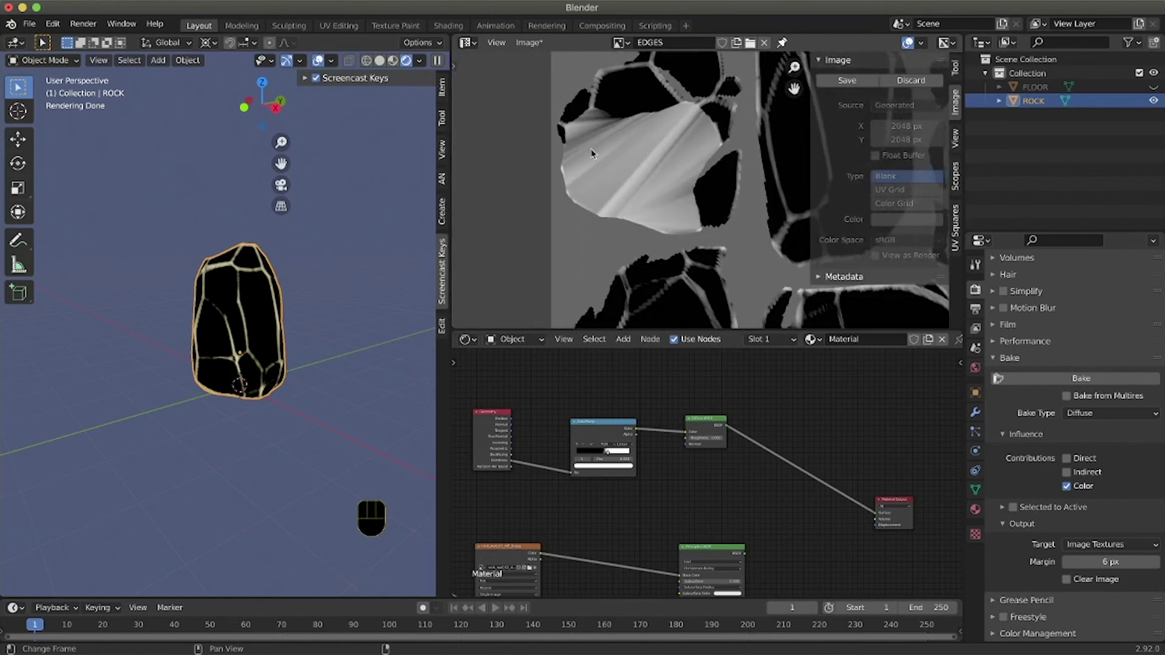
Step: Examine the rock's underside and sides in the viewport to compare them with the baked mask
scroll(271, 347, down, 8)
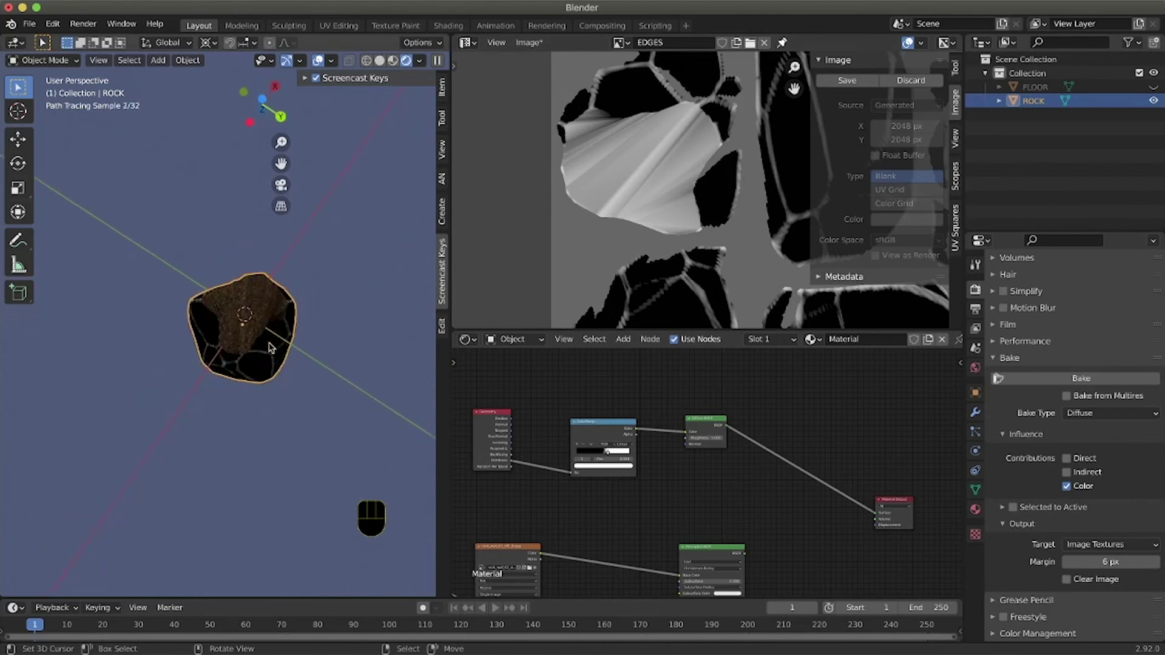
ctrl+middle_drag(279, 338, 307, 273)
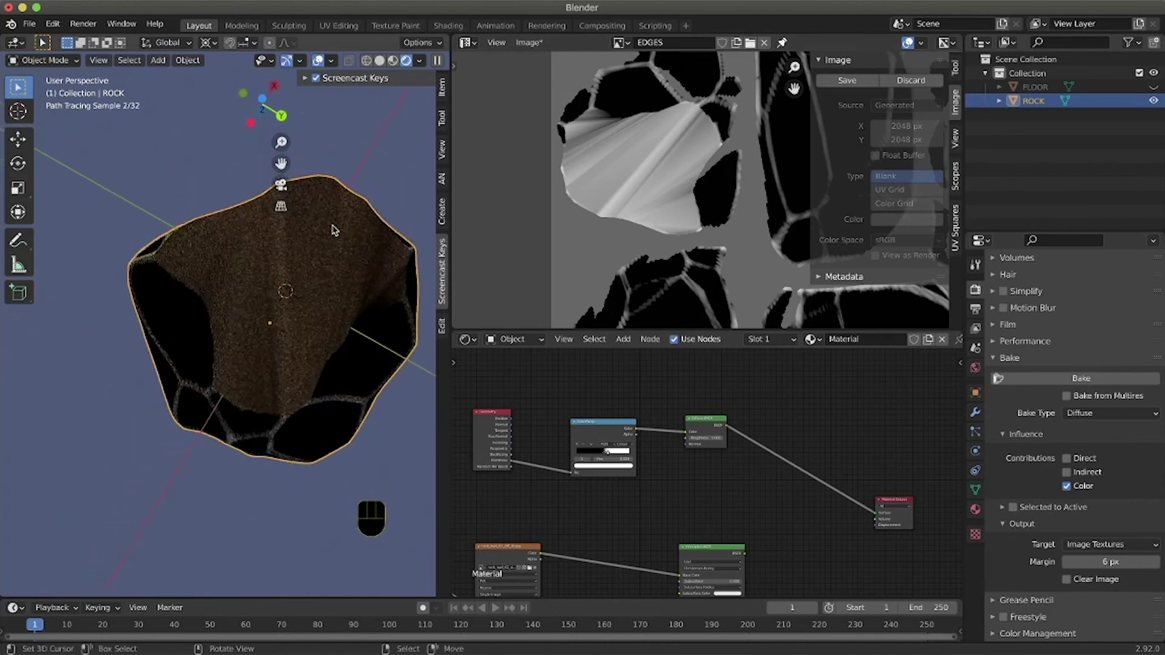
scroll(332, 231, up, 10)
scroll(332, 234, right, 10)
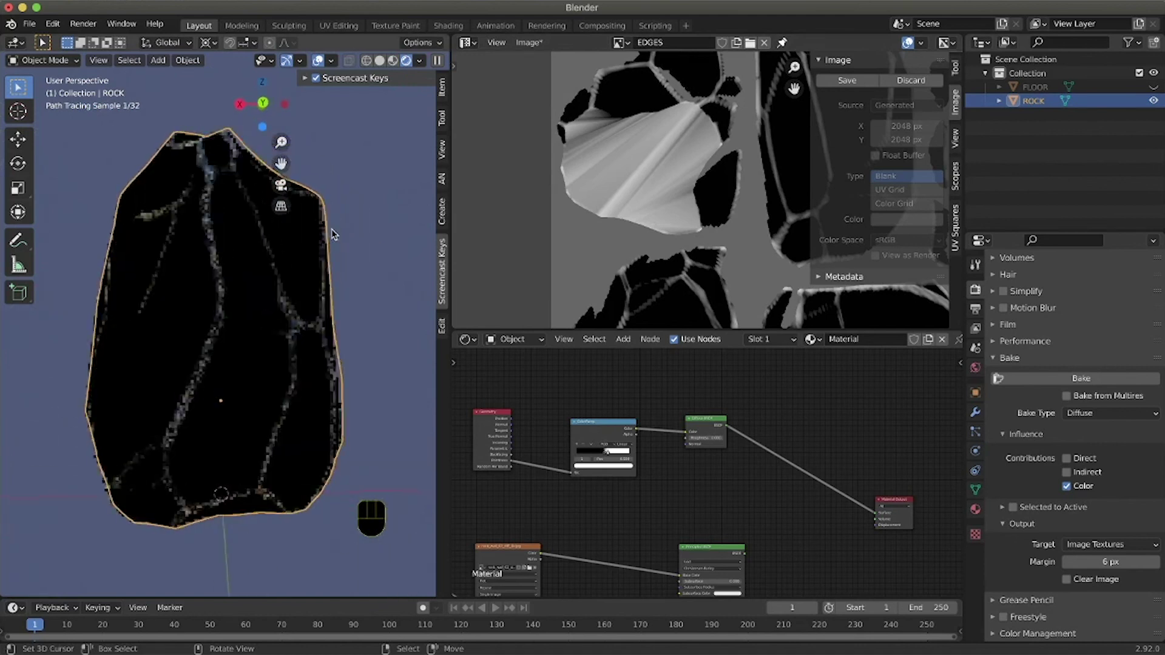
scroll(333, 234, left, 5)
scroll(319, 308, left, 5)
scroll(324, 305, left, 10)
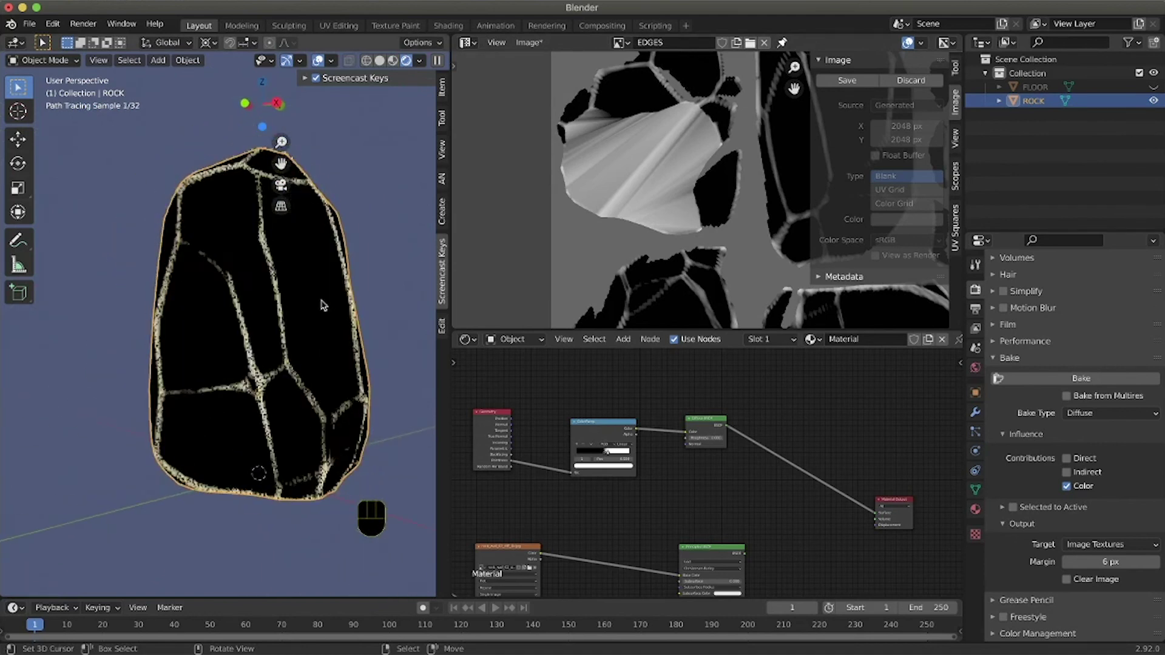
scroll(324, 305, right, 10)
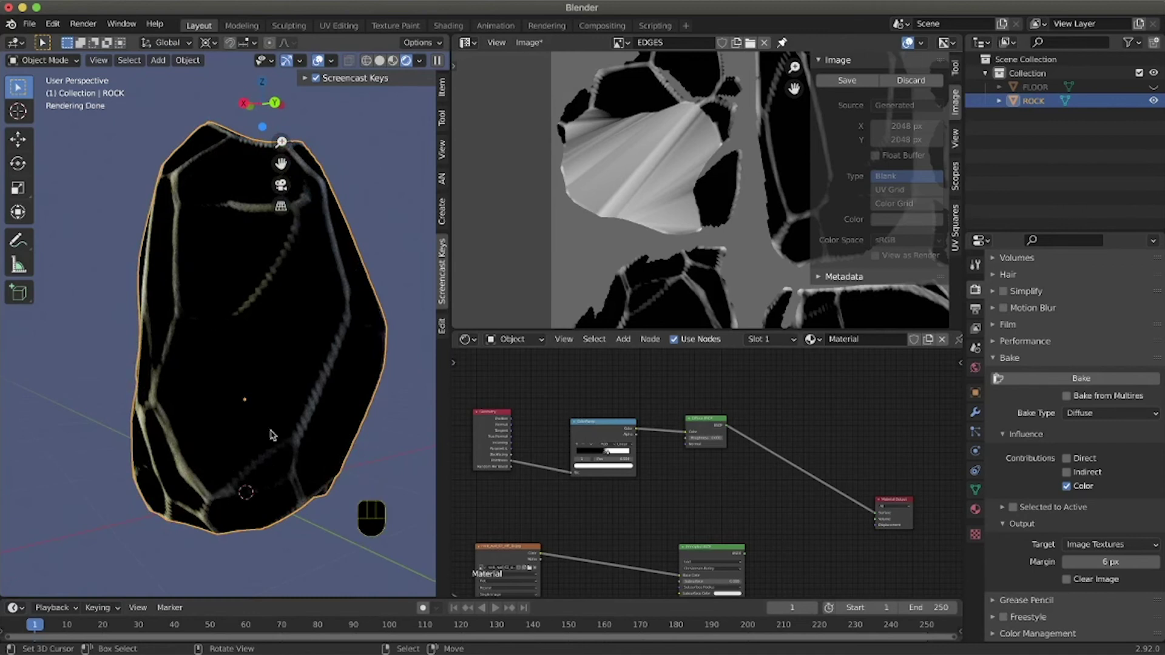
scroll(271, 436, left, 10)
scroll(272, 436, down, 5)
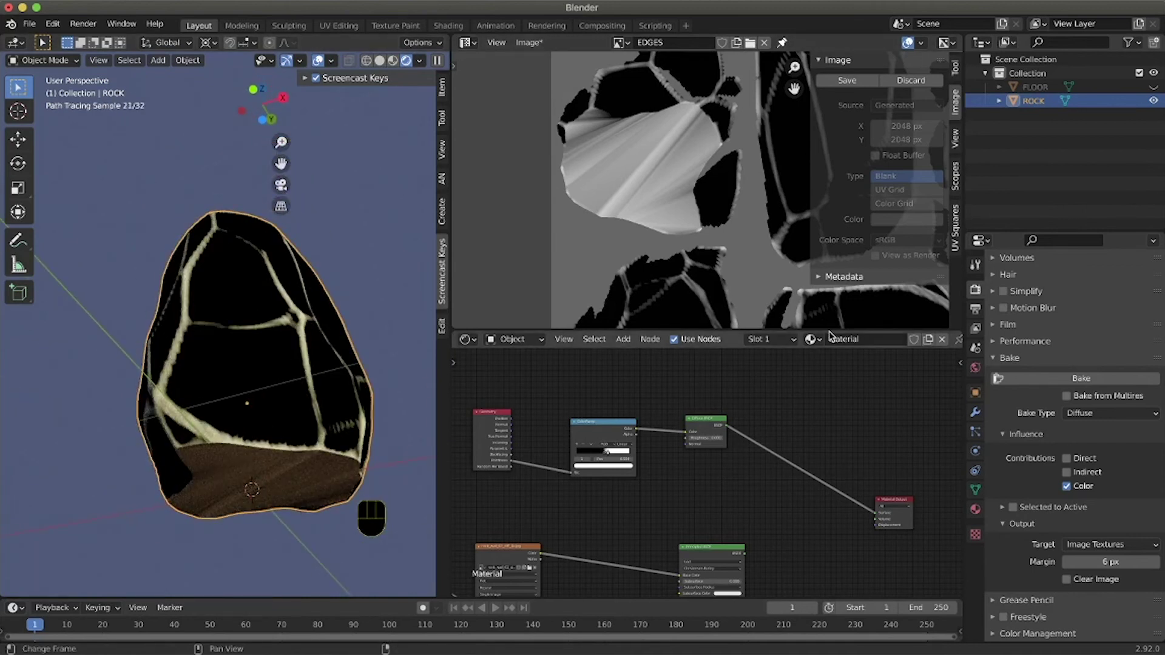
Step: Expand the node editor over the image editor and move the EDGES texture node to the left of the Geometry node
drag(830, 329, 826, 265)
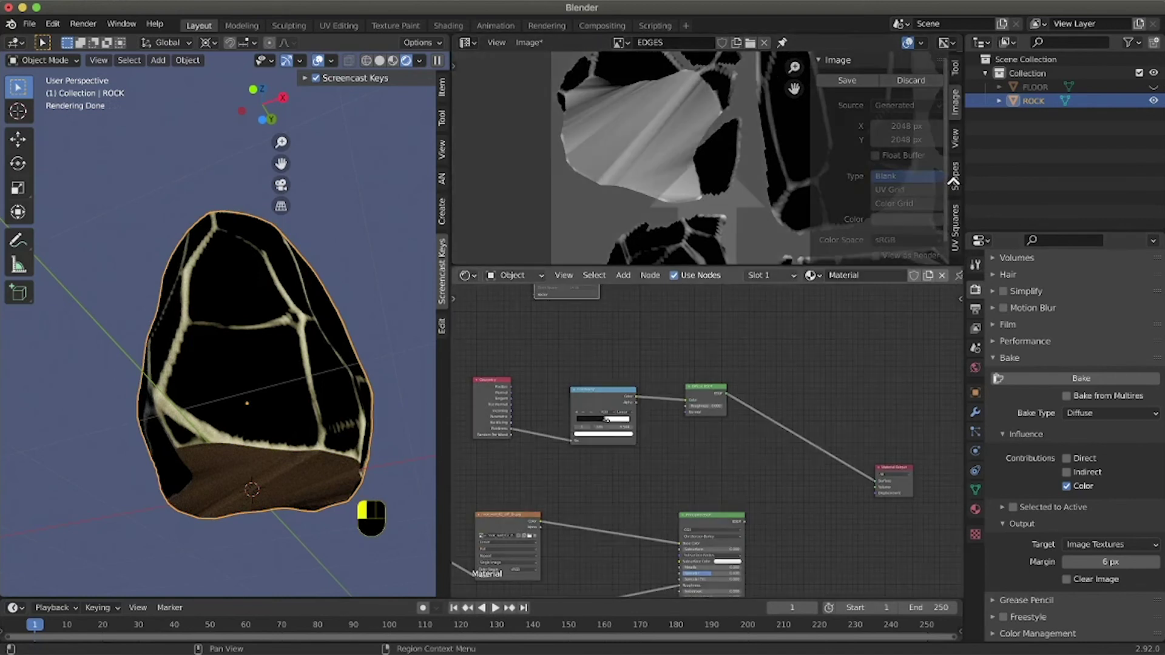
drag(953, 182, 953, 181)
scroll(745, 357, left, 5)
scroll(750, 365, right, 1)
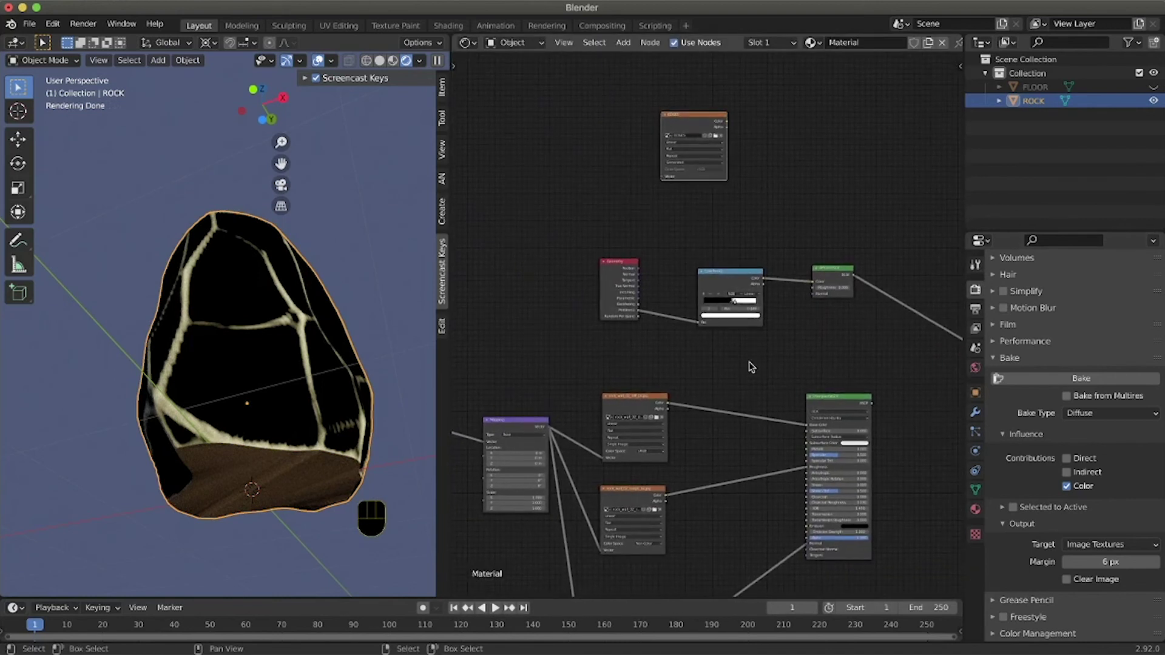
drag(699, 119, 499, 299)
scroll(662, 364, right, 2)
scroll(662, 365, left, 1)
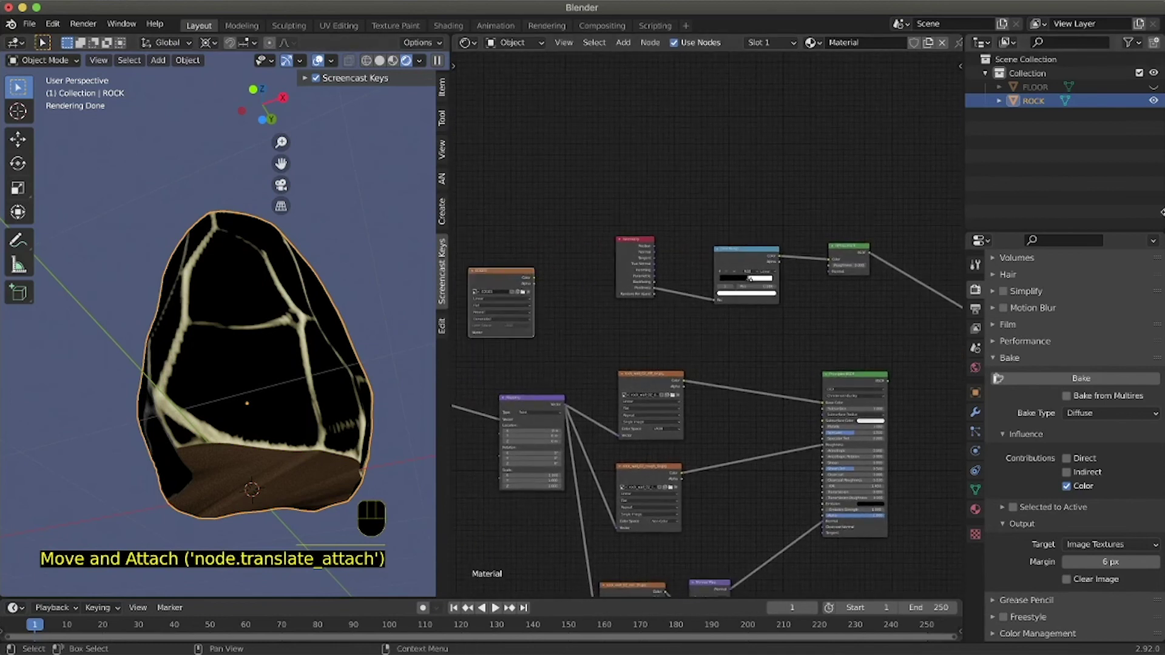
Step: Switch the render engine to Eevee and the viewport shading to Material Preview
click(975, 265)
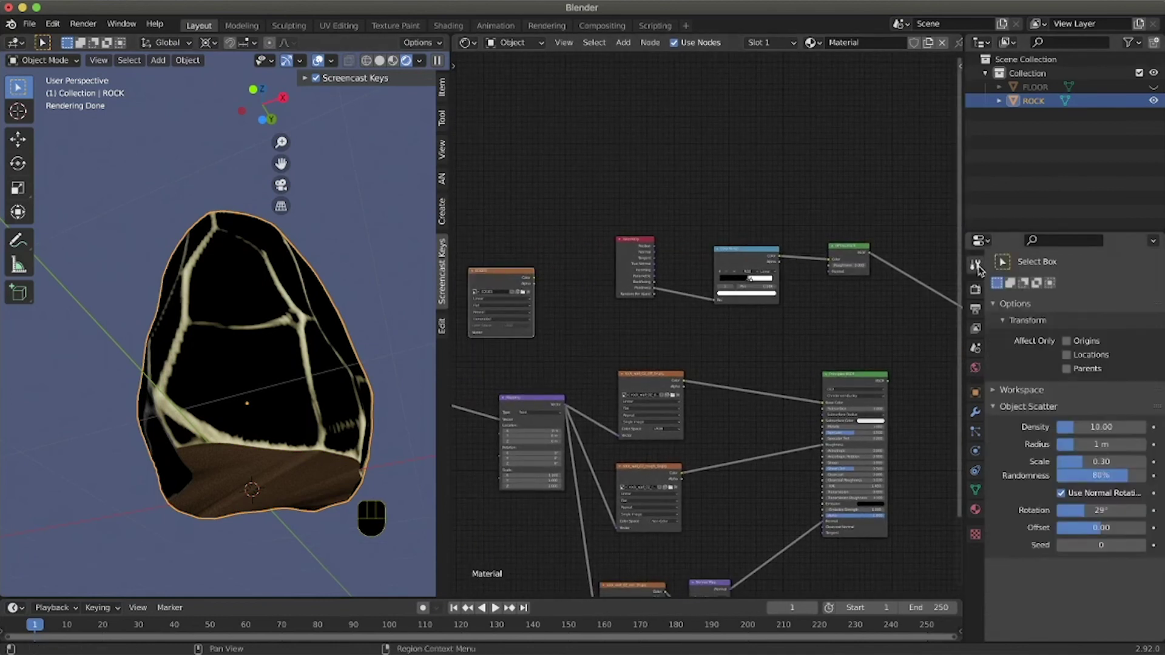
click(975, 290)
click(1080, 287)
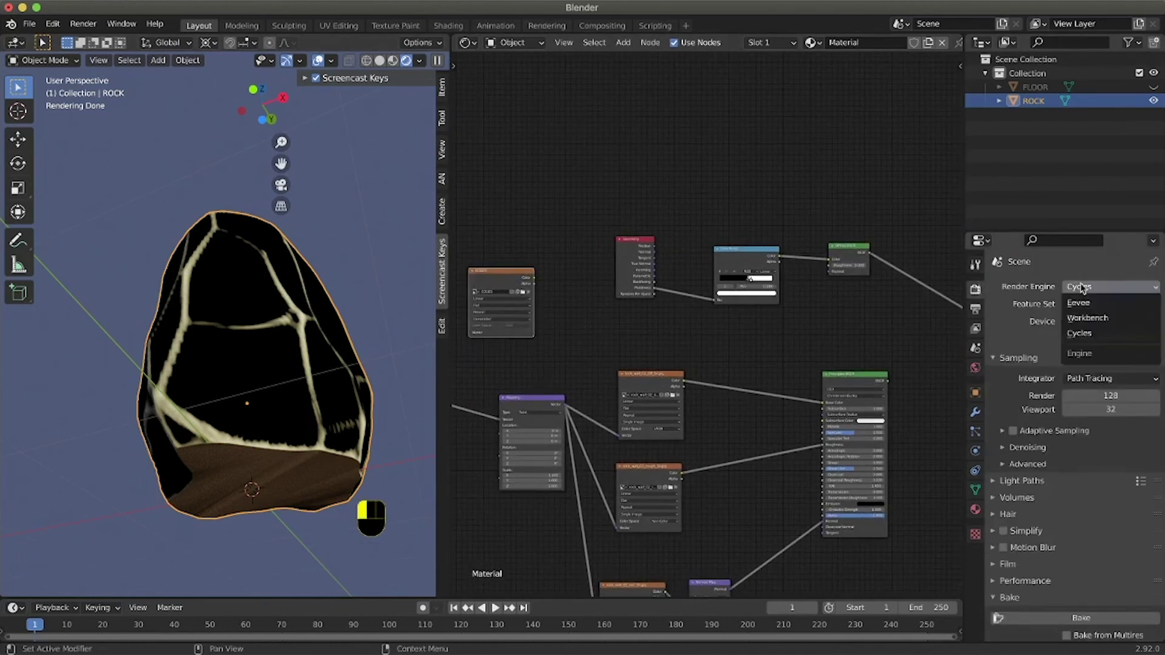
click(1080, 304)
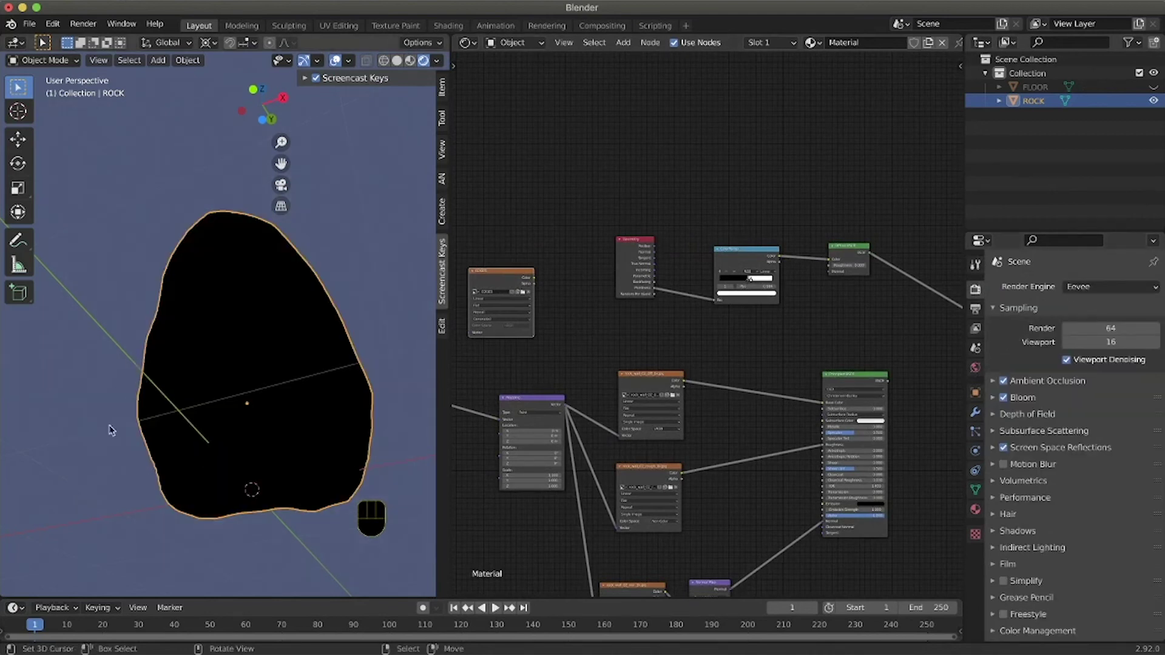
click(411, 60)
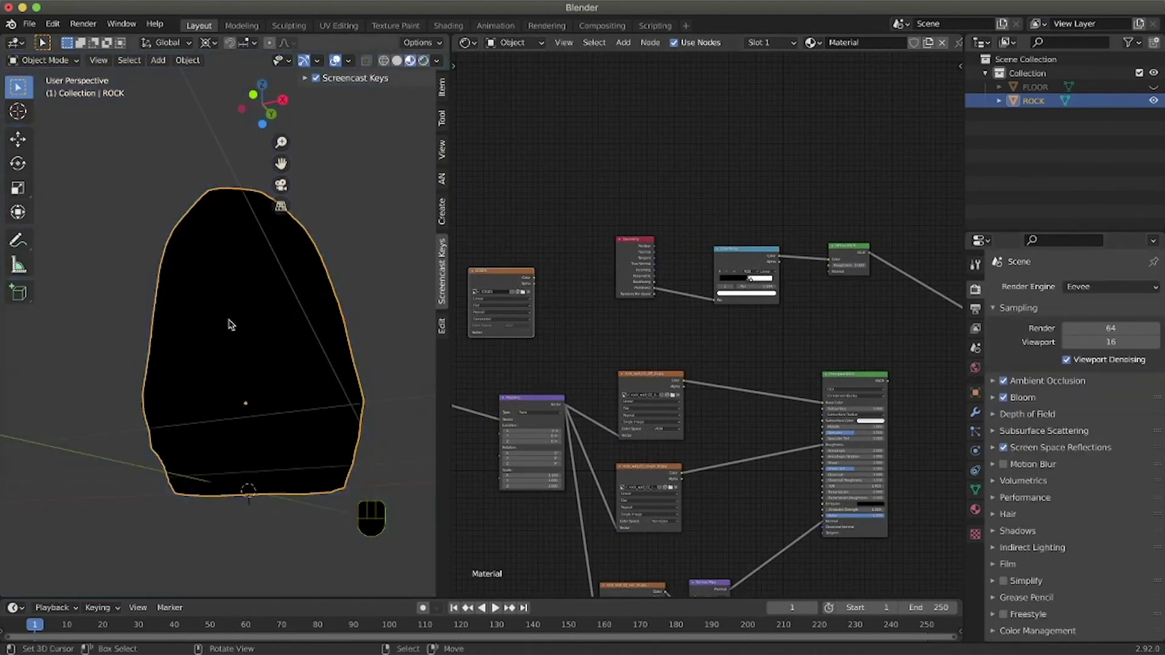
middle_drag(231, 322, 367, 140)
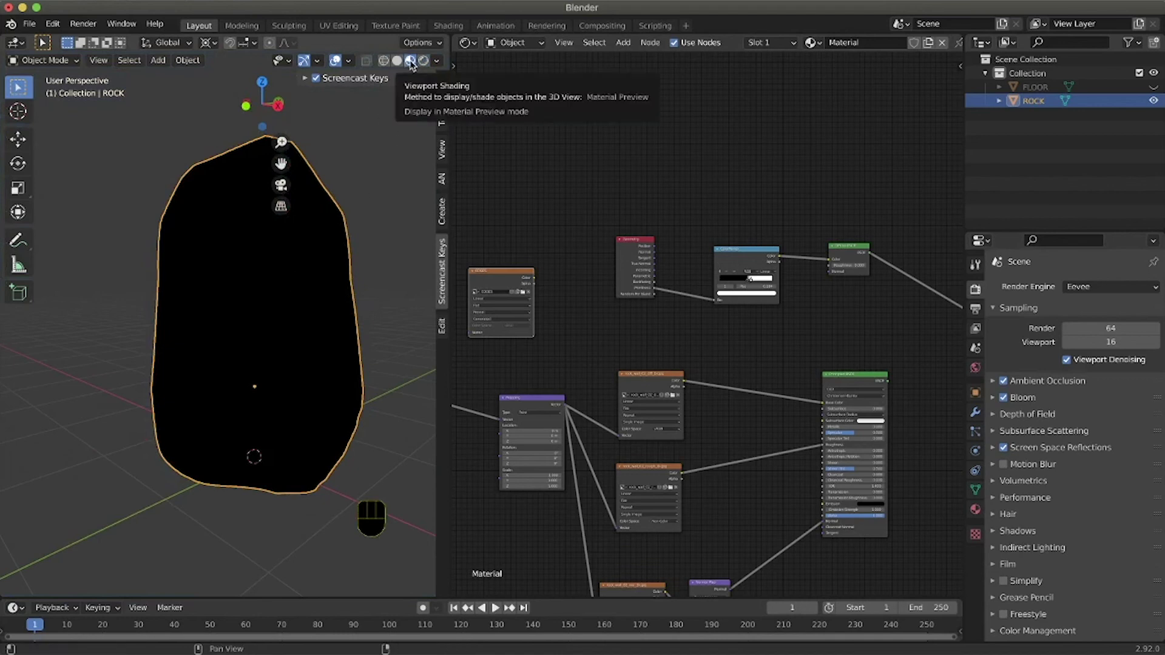
mouse_move(387, 363)
shift+middle_down()
mouse_move(256, 362)
mouse_move(310, 362)
shift+middle_up()
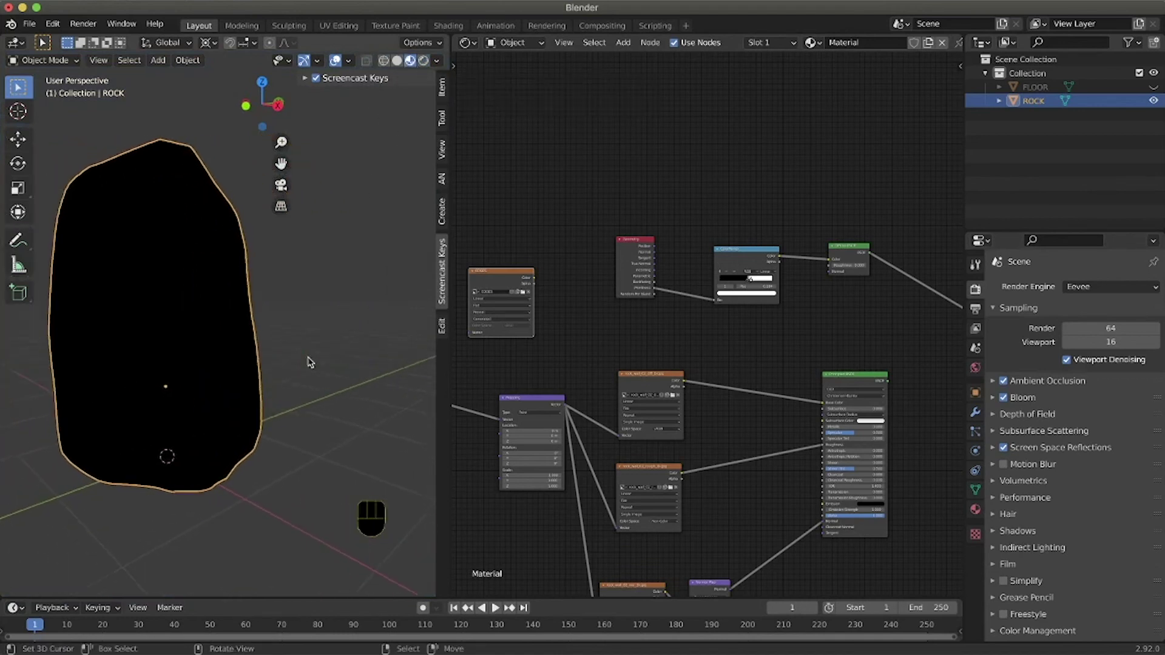
Step: Connect the Texture Coordinate node's UV output to the Vector input of the EDGES texture node
scroll(309, 362, right, 10)
ctrl+scroll(308, 361, down, 5)
shift+scroll(308, 361, right, 2)
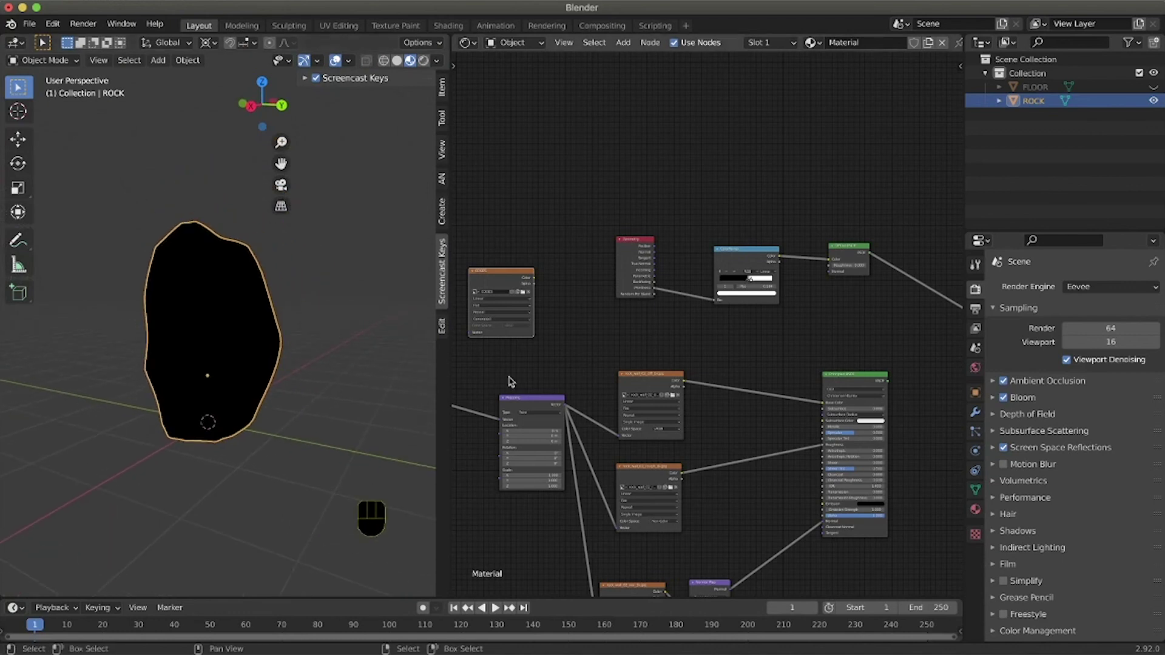
scroll(748, 419, down, 5)
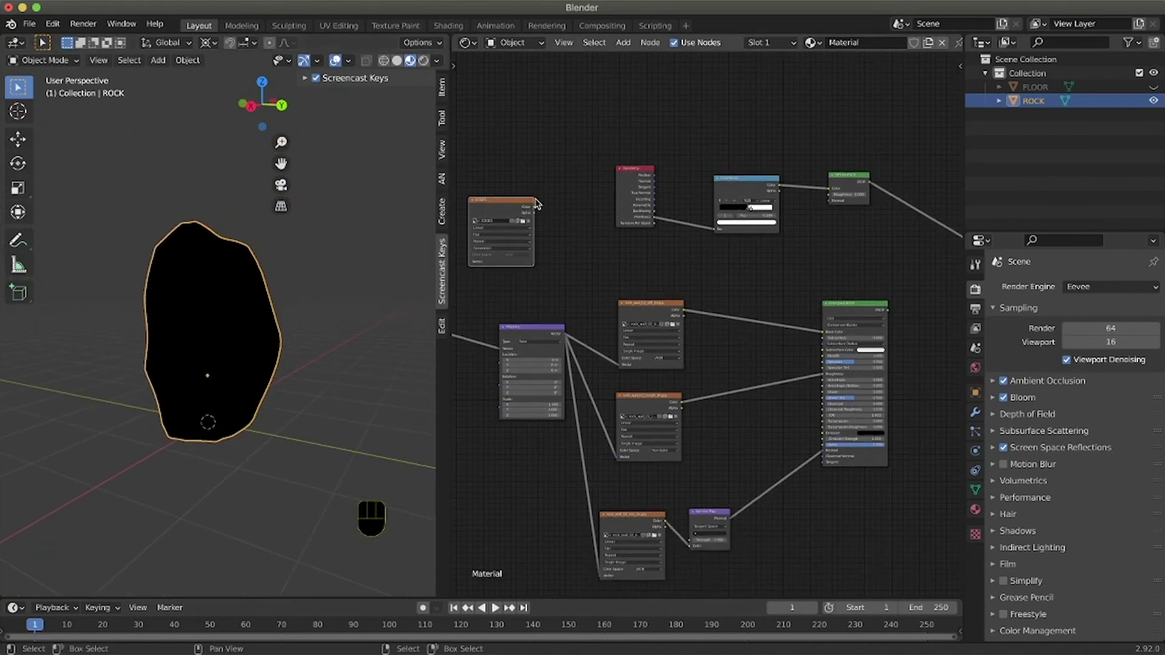
ctrl+scroll(555, 285, left, 5)
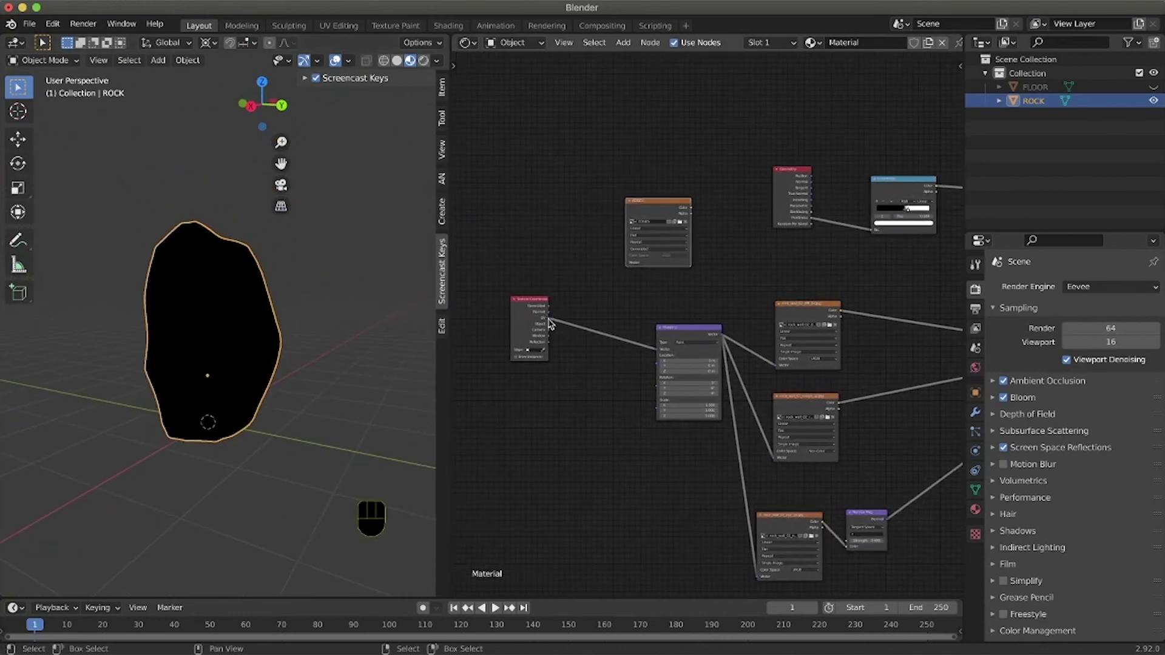
drag(549, 324, 629, 264)
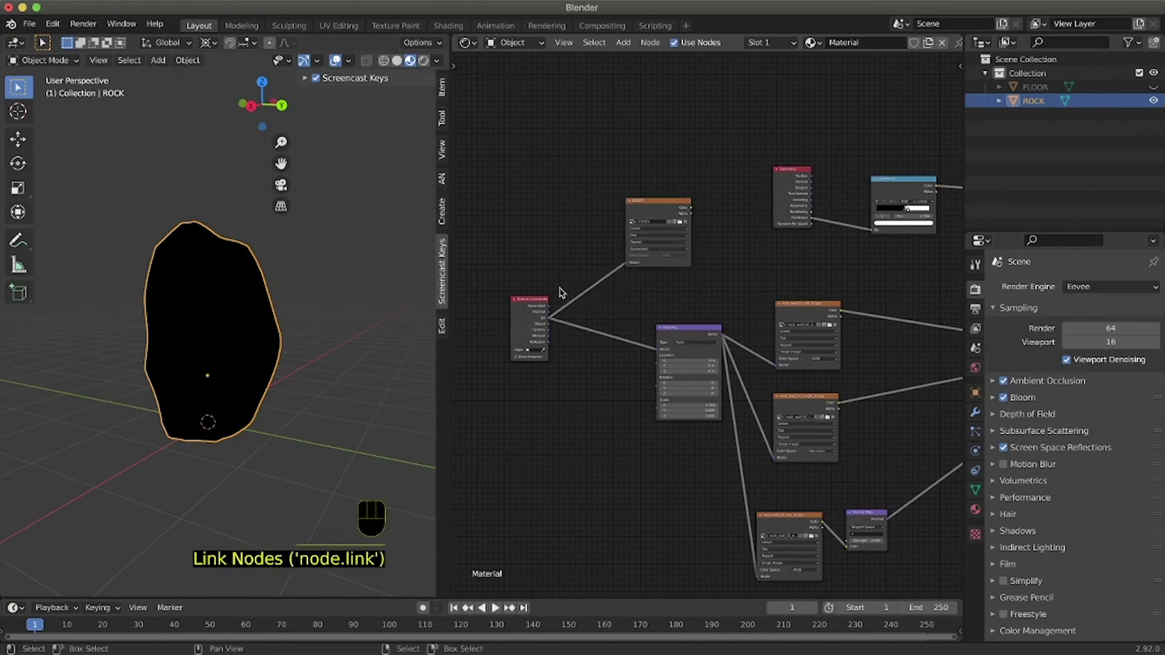
Step: Connect the EDGES color to the Principled BSDF's Base Color, link that shader to the Material Output, and inspect the mask around the rock
ctrl+scroll(698, 241, right, 2)
drag(622, 213, 912, 332)
ctrl+scroll(824, 362, right, 5)
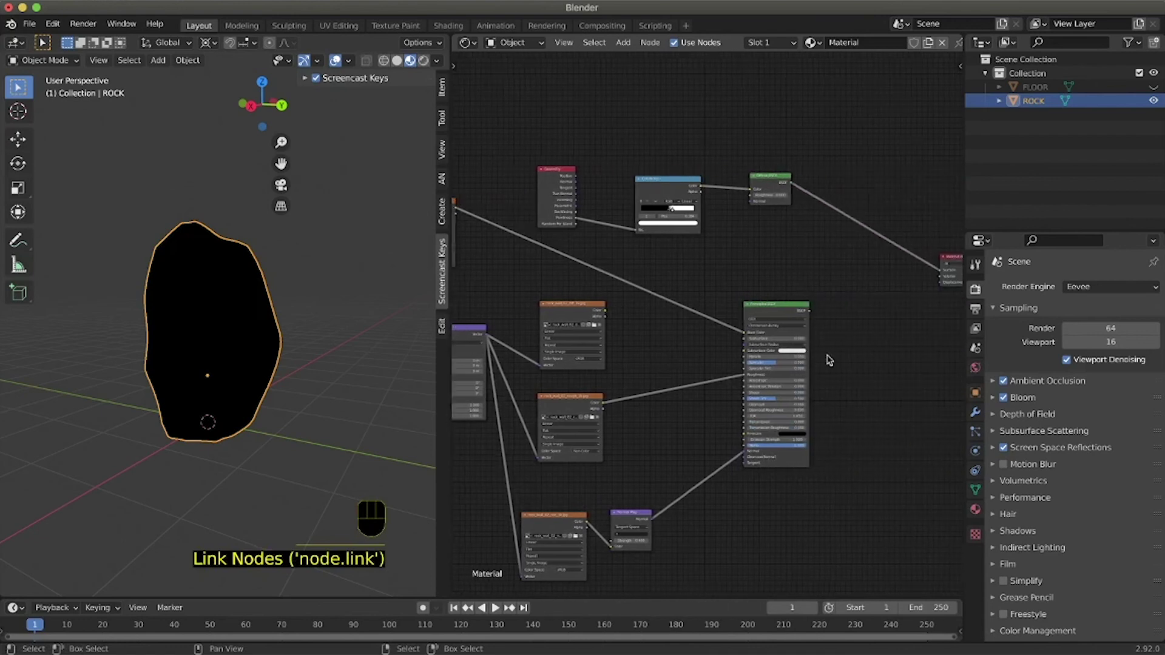
ctrl+shift+click(769, 306)
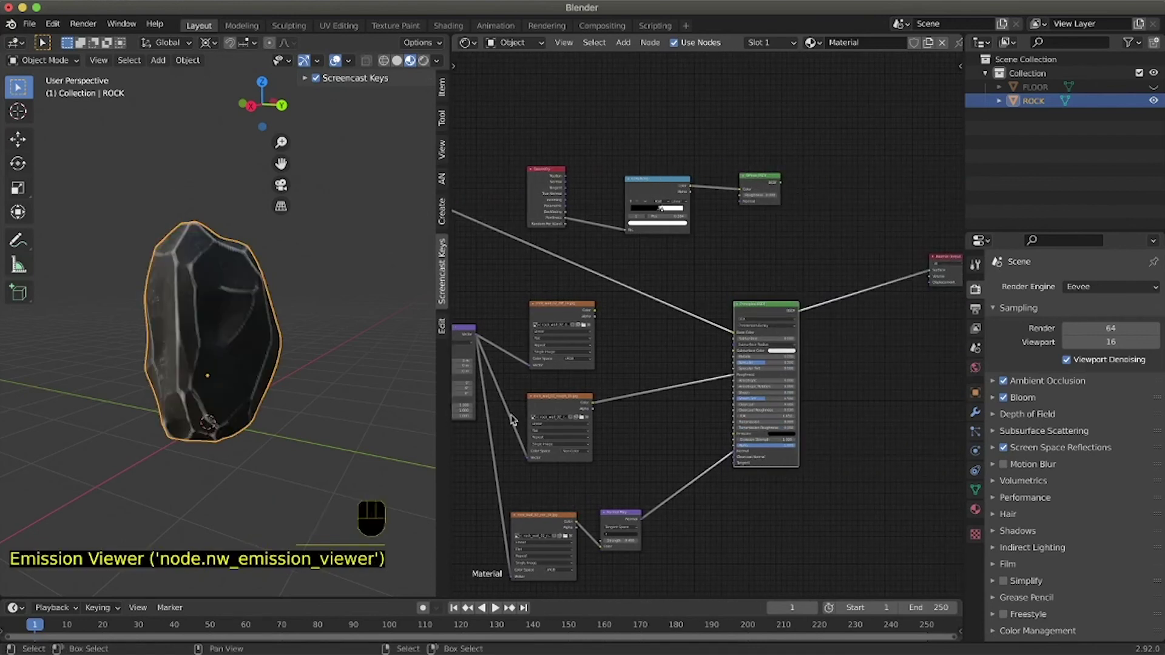
scroll(182, 407, left, 10)
scroll(182, 405, left, 3)
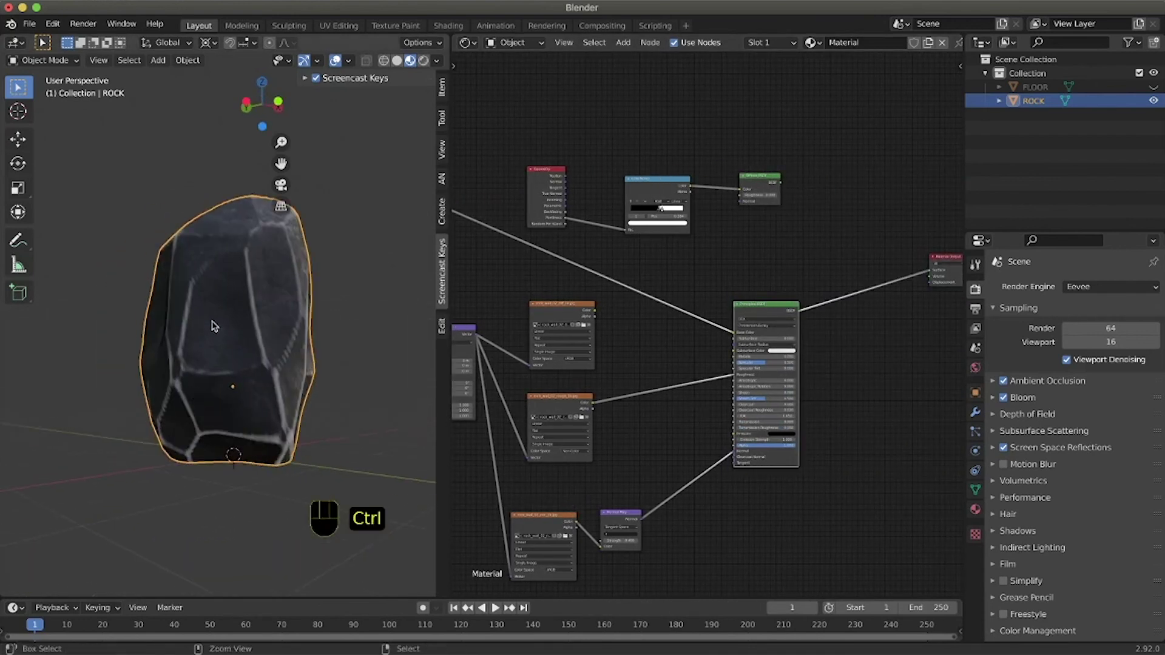
ctrl+scroll(212, 324, up, 5)
scroll(212, 324, left, 10)
scroll(207, 332, left, 10)
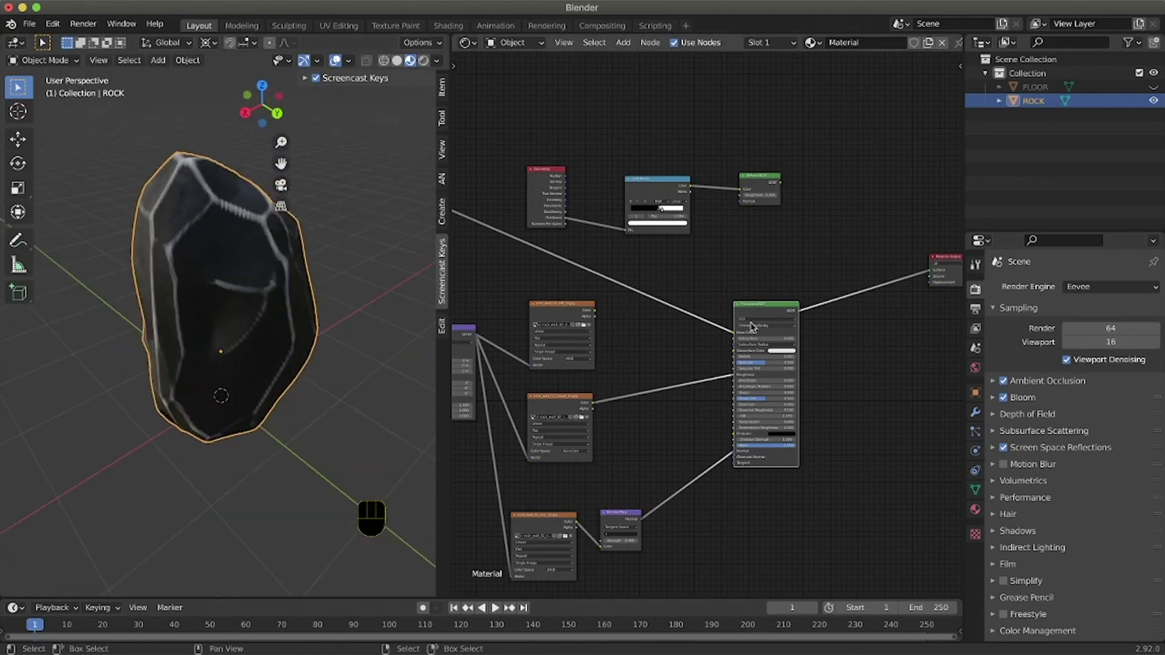
Step: Move the Geometry, ColorRamp and Diffuse BSDF nodes up out of the way and raise the Principled BSDF slightly
drag(782, 303, 783, 267)
drag(759, 183, 805, 77)
drag(663, 177, 727, 60)
drag(544, 170, 605, 70)
scroll(727, 293, left, 5)
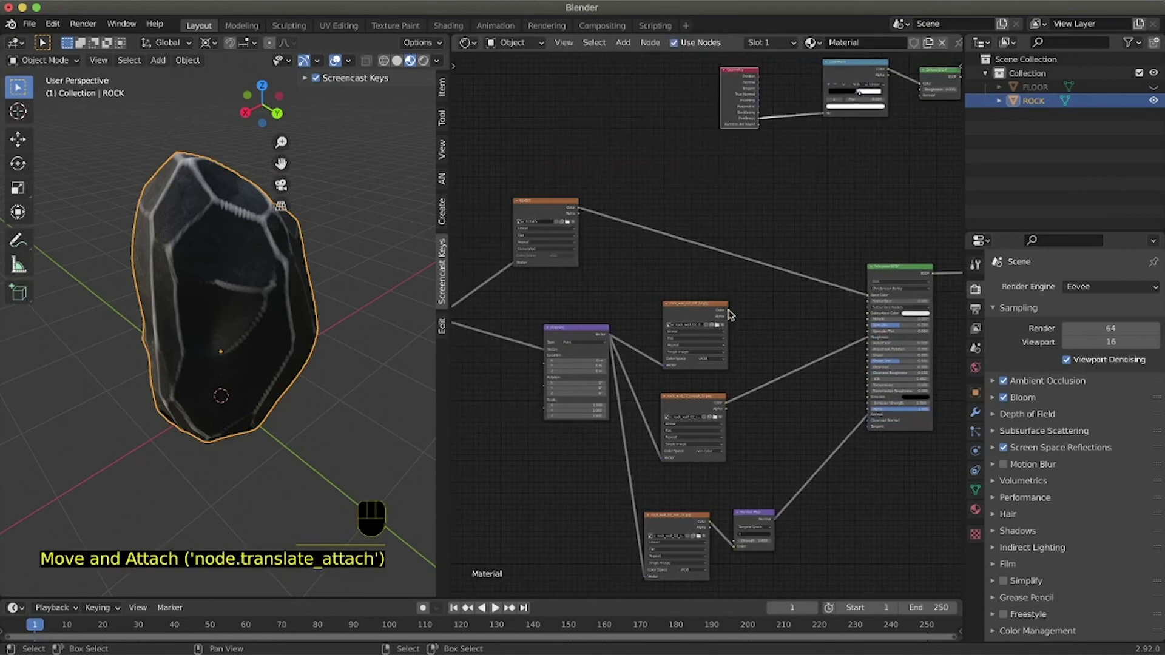
Step: Move the EDGES texture node higher and shift the rock_wall_02_diff_1k.jpg texture node up to free space before the Principled BSDF
drag(704, 303, 683, 278)
click(732, 295)
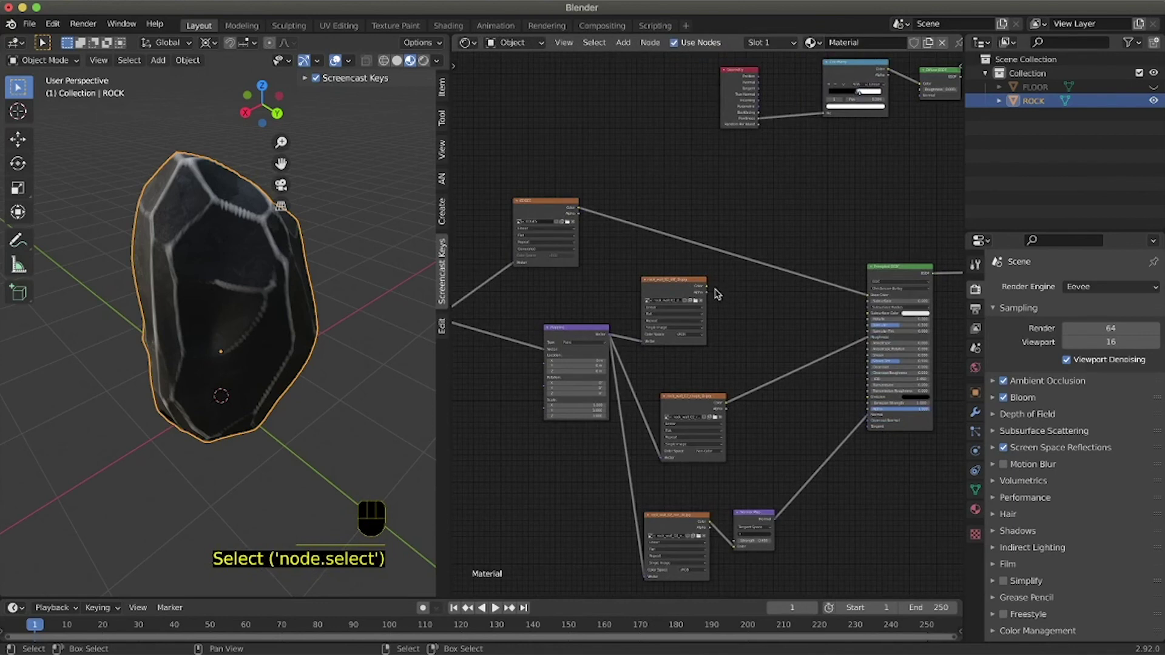
drag(544, 214, 511, 147)
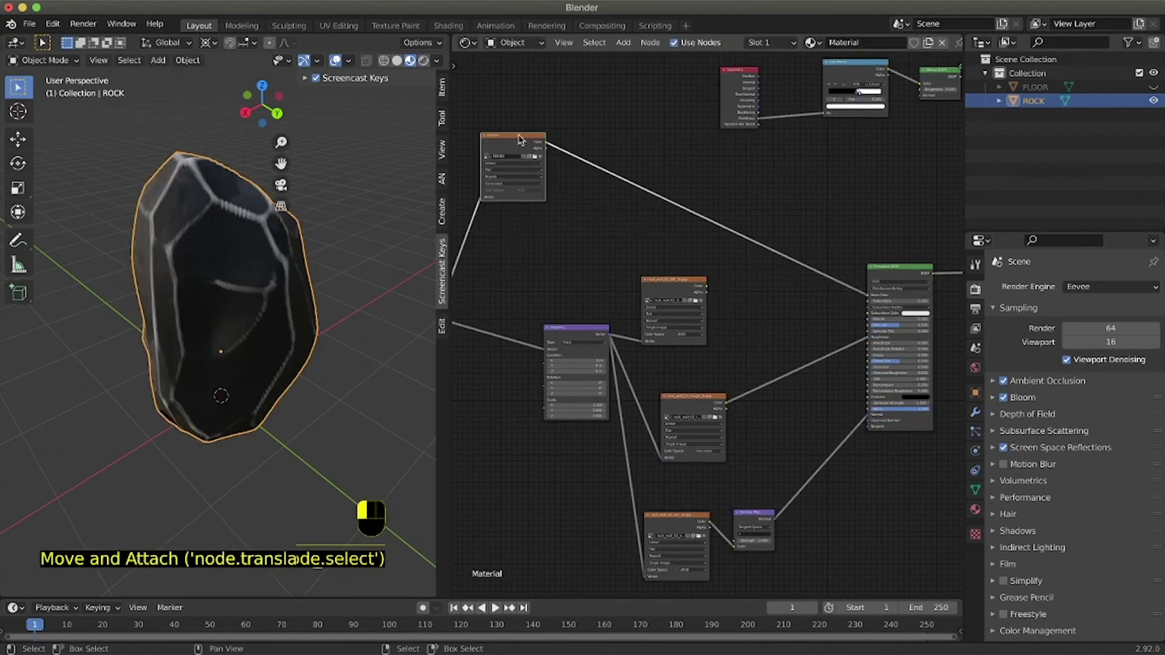
drag(675, 287, 679, 293)
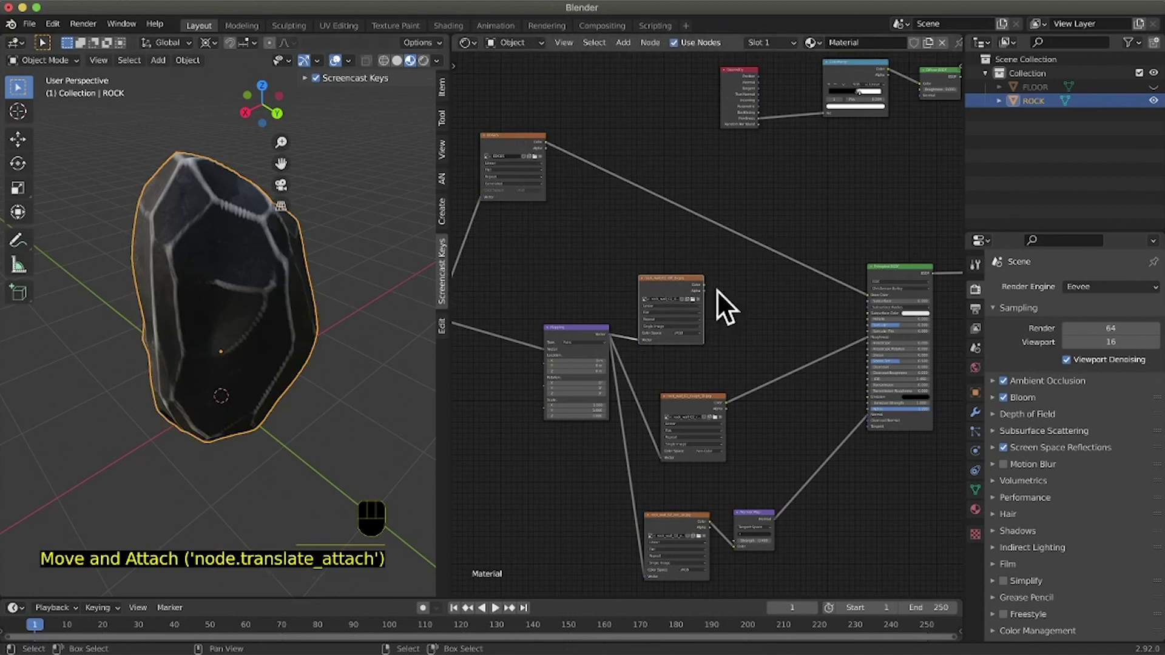
drag(678, 281, 670, 264)
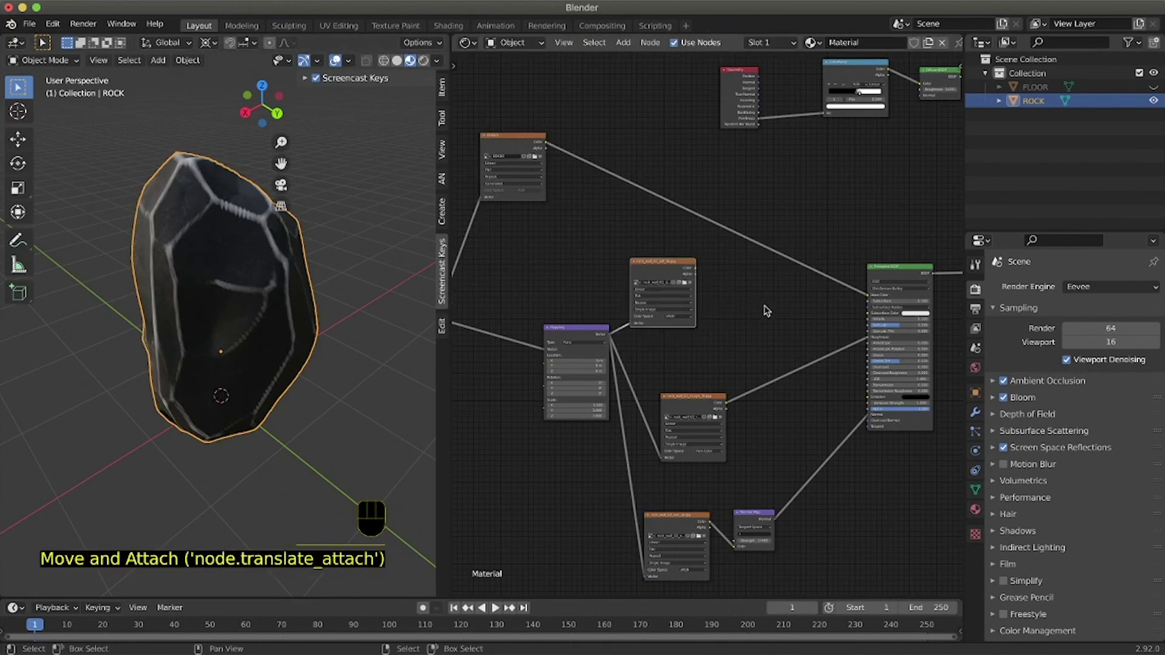
click(665, 265)
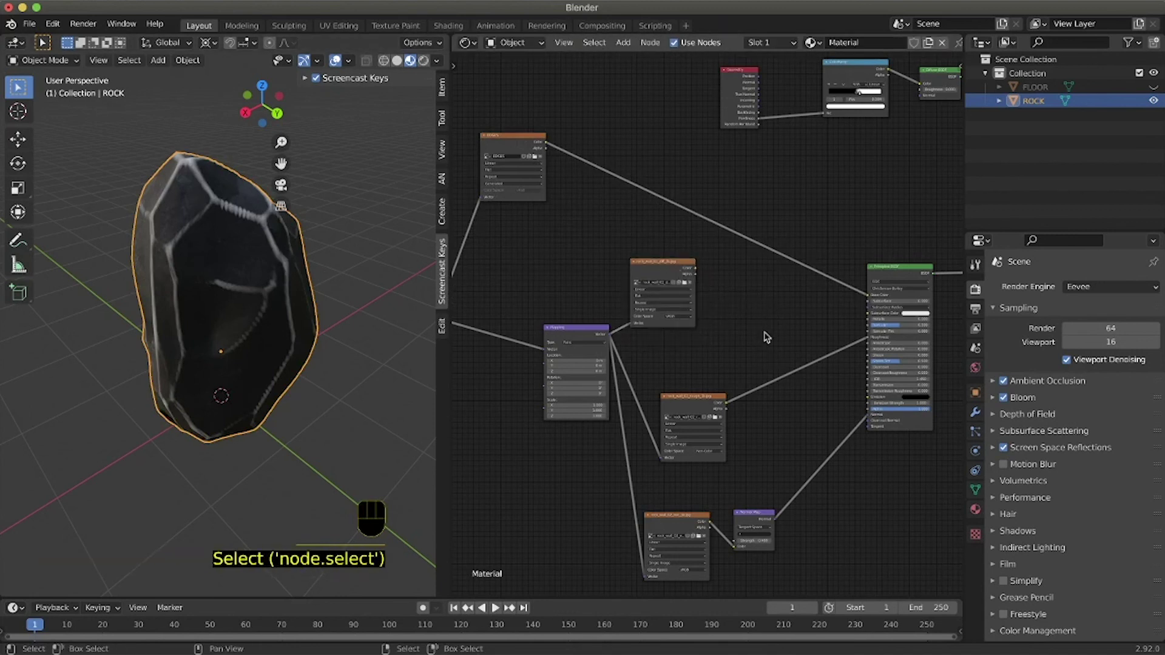
Step: Reconnect the diffuse texture's color to the Principled BSDF's Base Color and shift the diffuse and Mapping nodes away from the shader
drag(696, 269, 868, 295)
drag(670, 263, 657, 206)
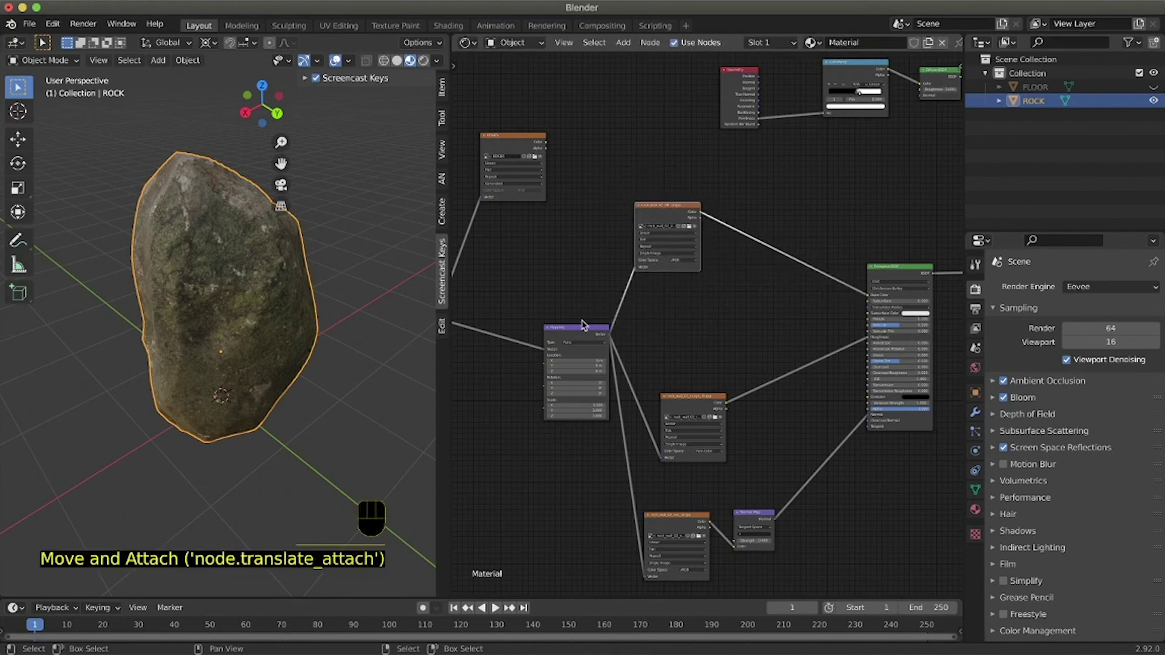
drag(583, 325, 491, 314)
drag(656, 206, 601, 216)
Step: Insert a MixRGB node on the link between the diffuse texture and the Principled BSDF, and space out the two nodes
click(744, 325)
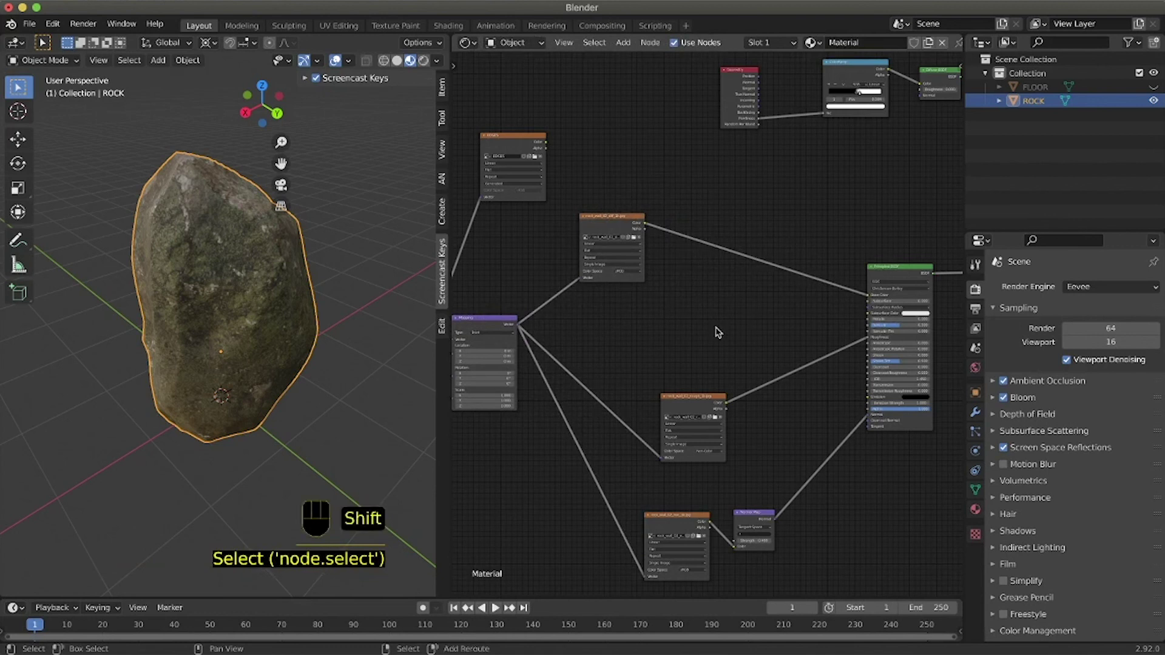
key(shift+a)
mouse_move(716, 342)
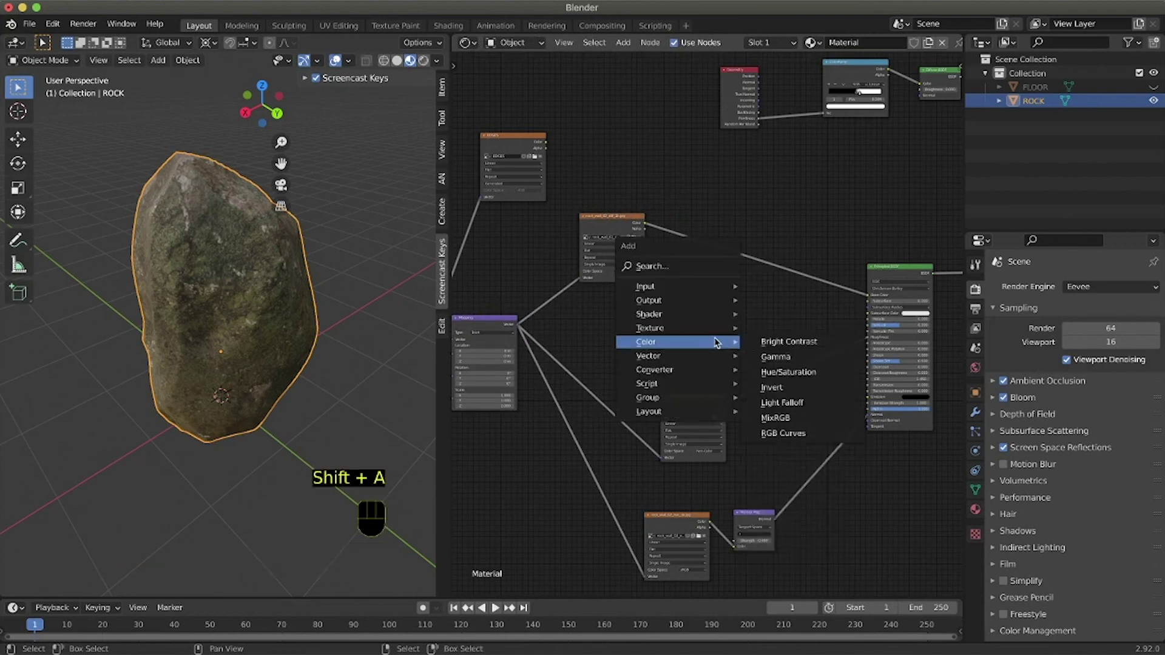
click(786, 403)
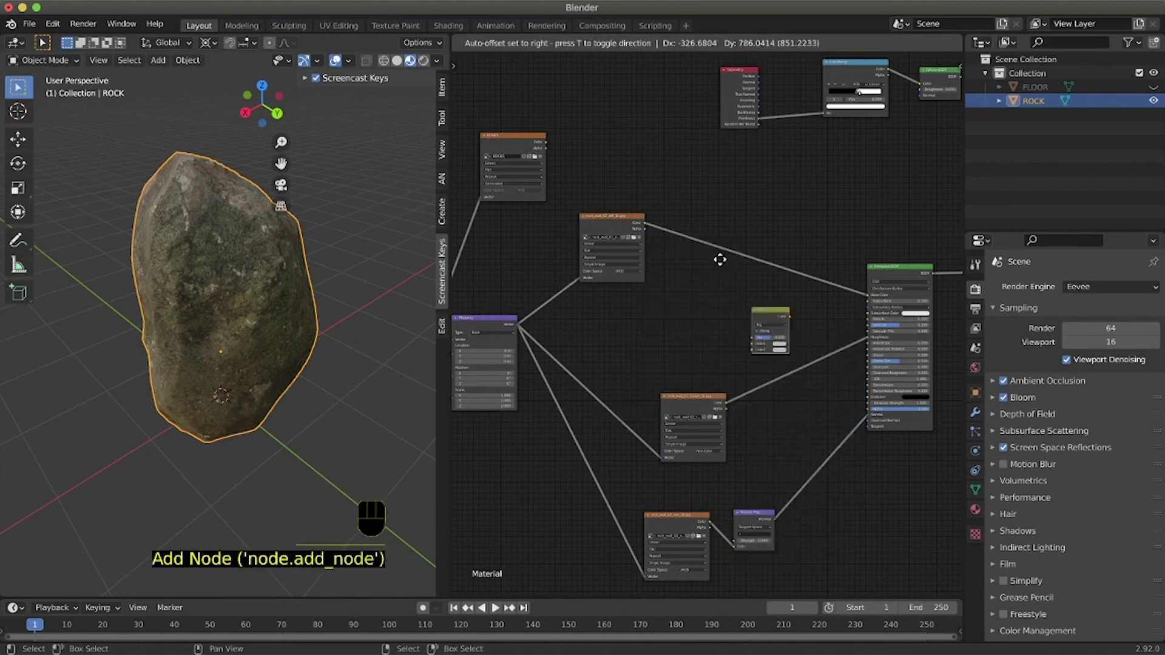
click(734, 229)
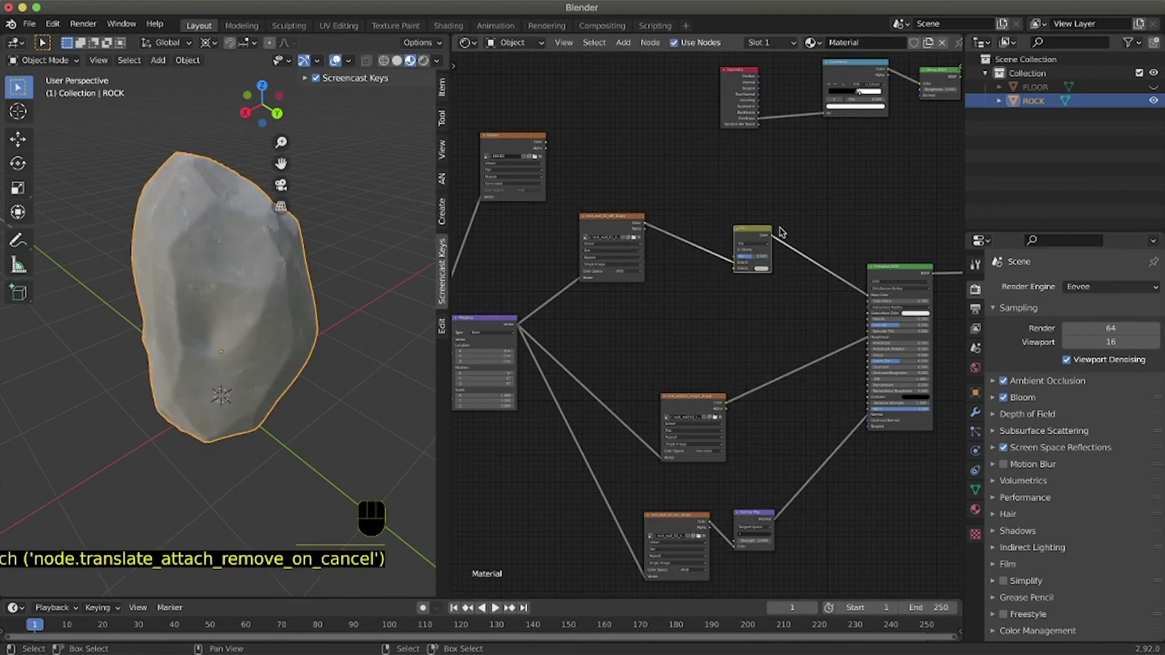
drag(747, 230, 764, 199)
drag(637, 219, 640, 187)
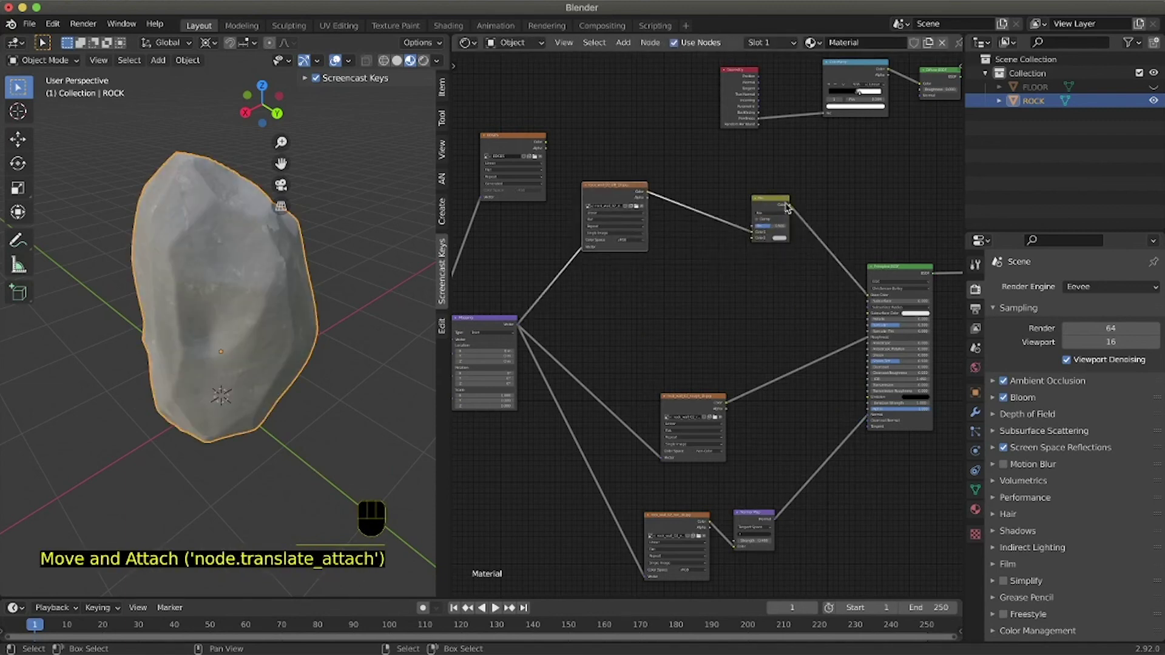
drag(780, 201, 790, 238)
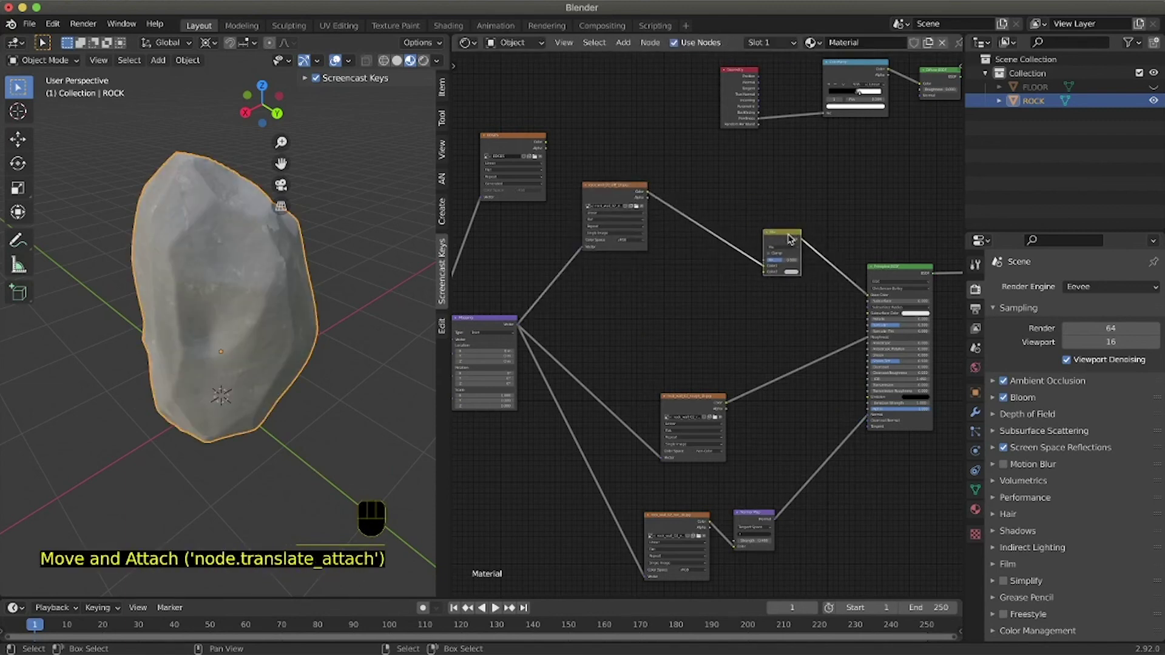
Step: Add an RGB Curves node below the link between the diffuse texture and the Mix node
click(689, 300)
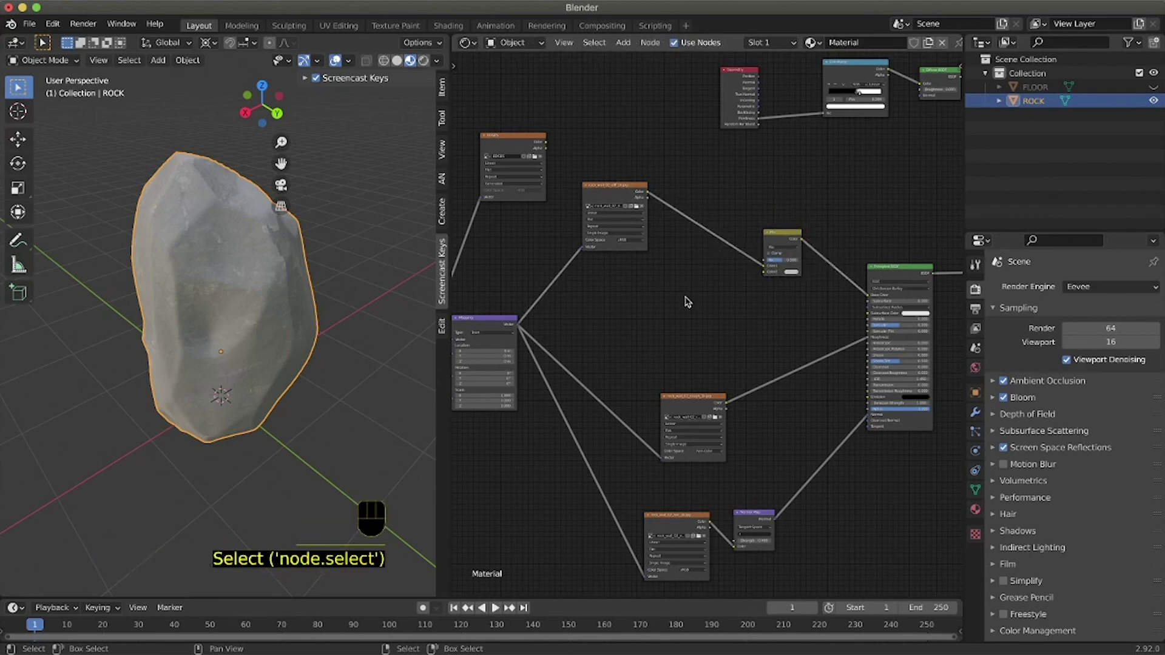
key(shift+a)
mouse_move(688, 299)
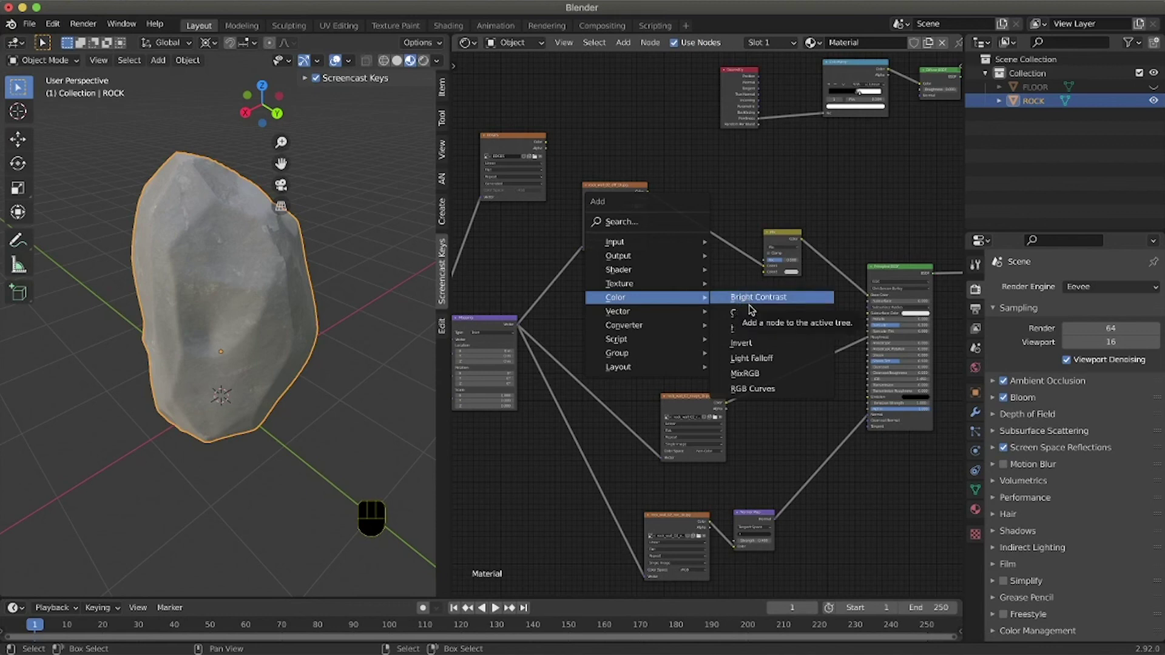
click(766, 389)
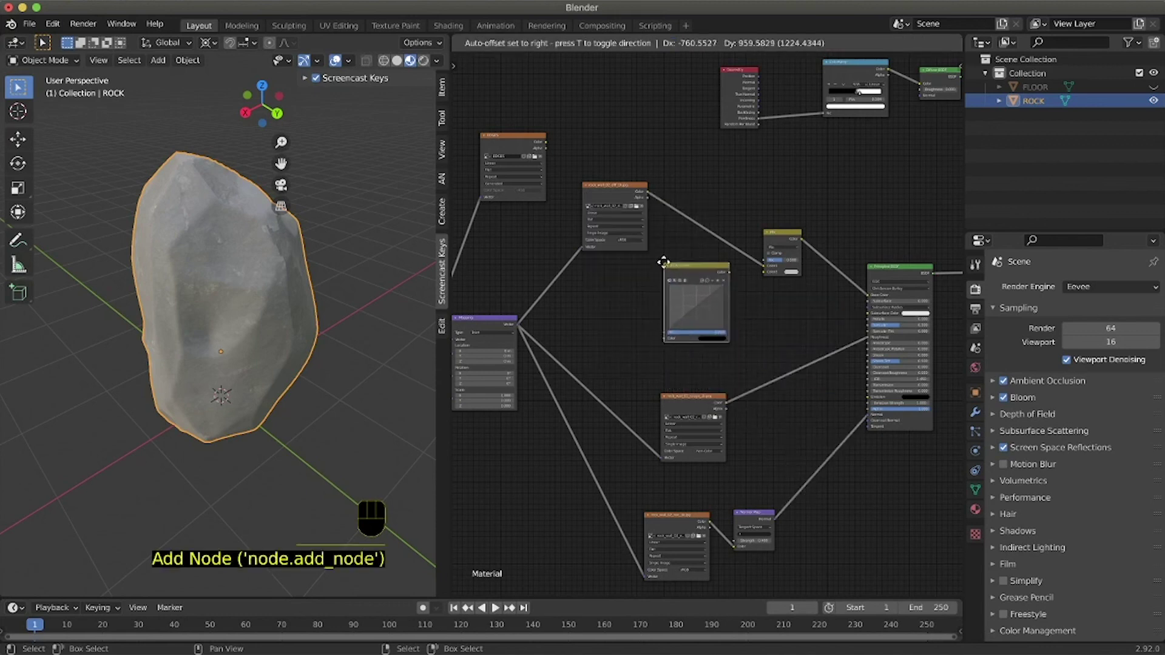
click(662, 257)
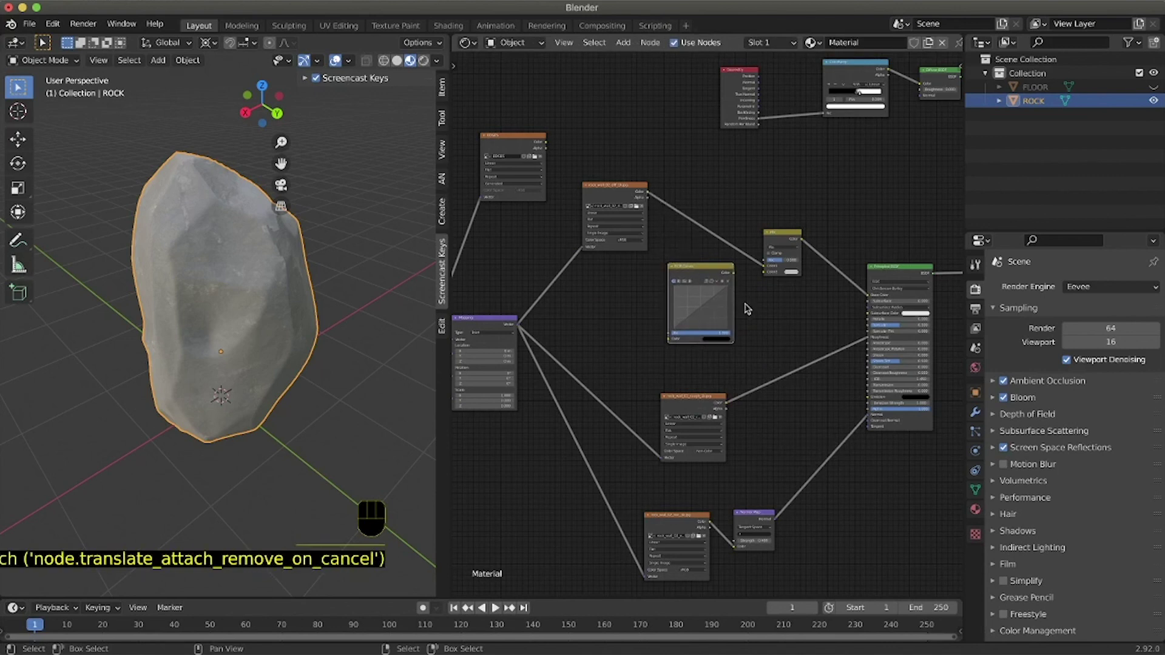
Step: Connect the diffuse texture's color to the RGB Curves input and the curves' output to the Mix node's Color2
ctrl+scroll(716, 243, up, 6)
scroll(646, 180, up, 2)
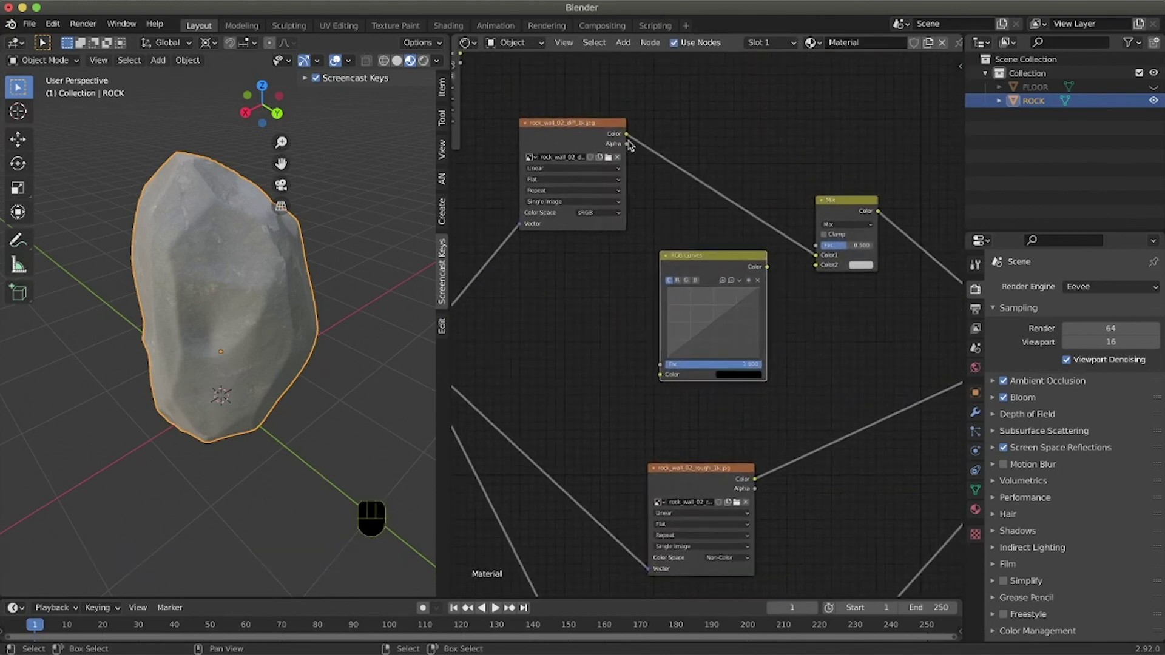
drag(629, 144, 663, 378)
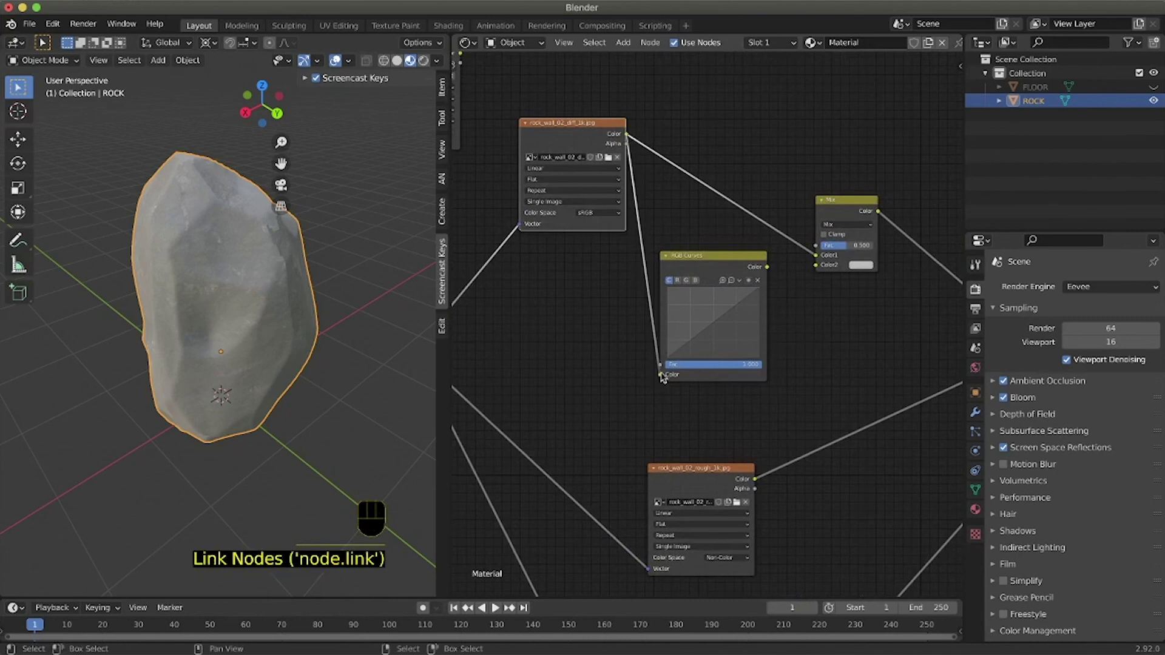
drag(750, 261, 816, 265)
drag(571, 123, 527, 155)
Step: Reposition the EDGES texture node above the diffuse texture and connect its color to the Mix node's Fac input
ctrl+scroll(871, 346, down, 3)
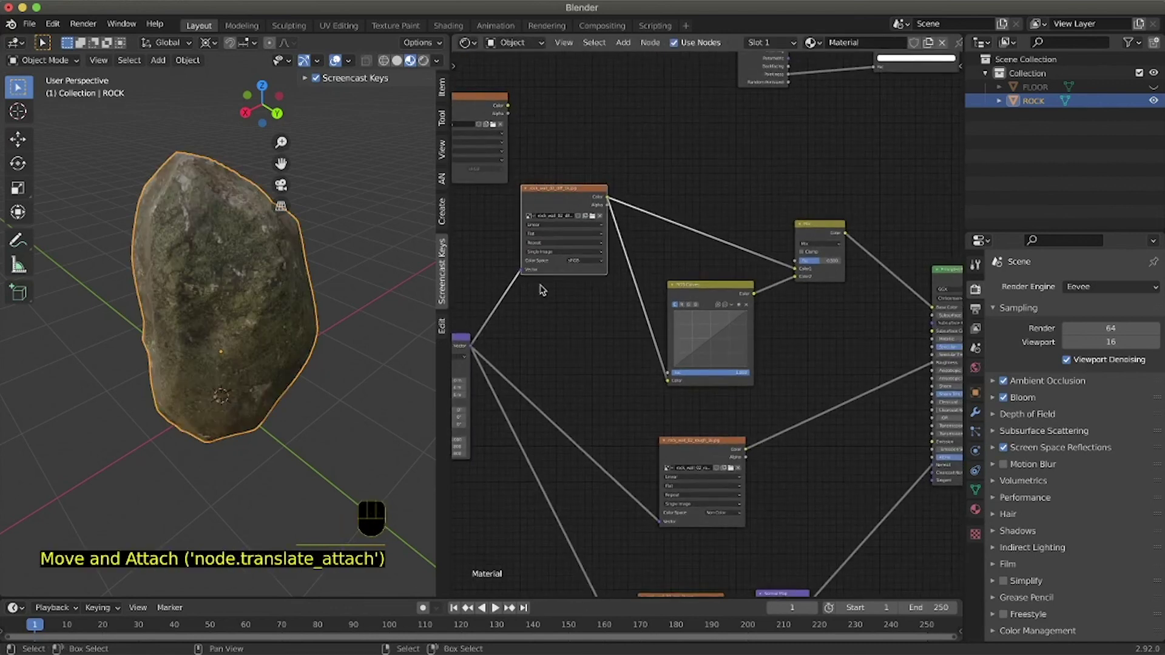
shift+scroll(592, 130, up, 2)
drag(481, 132, 547, 89)
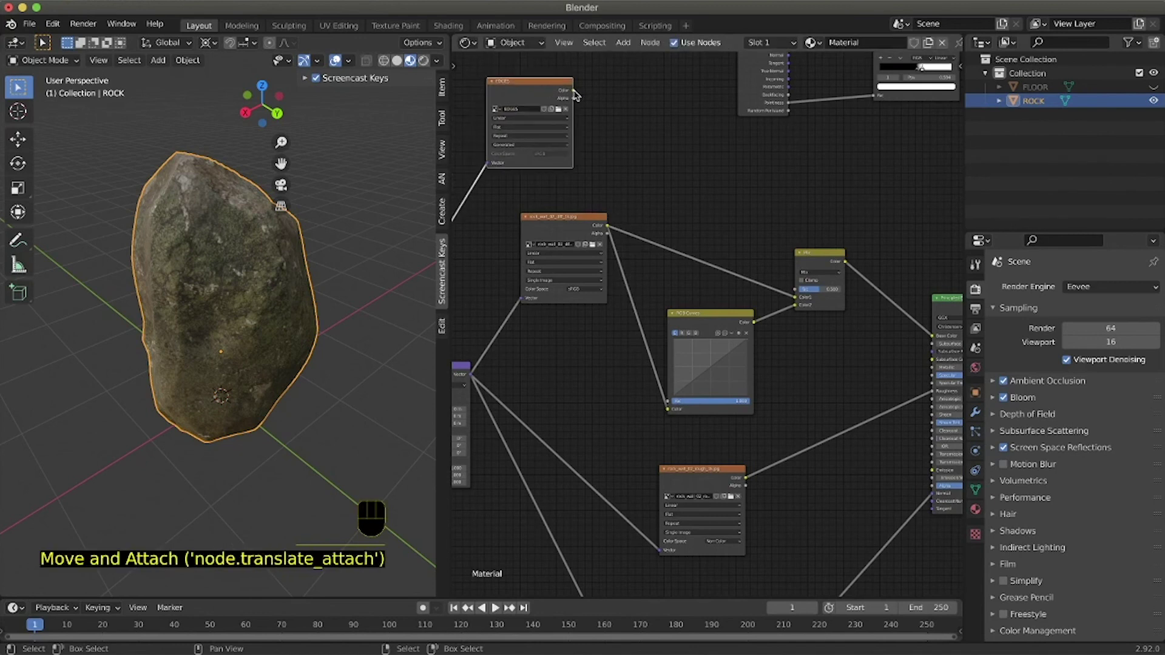
click(536, 94)
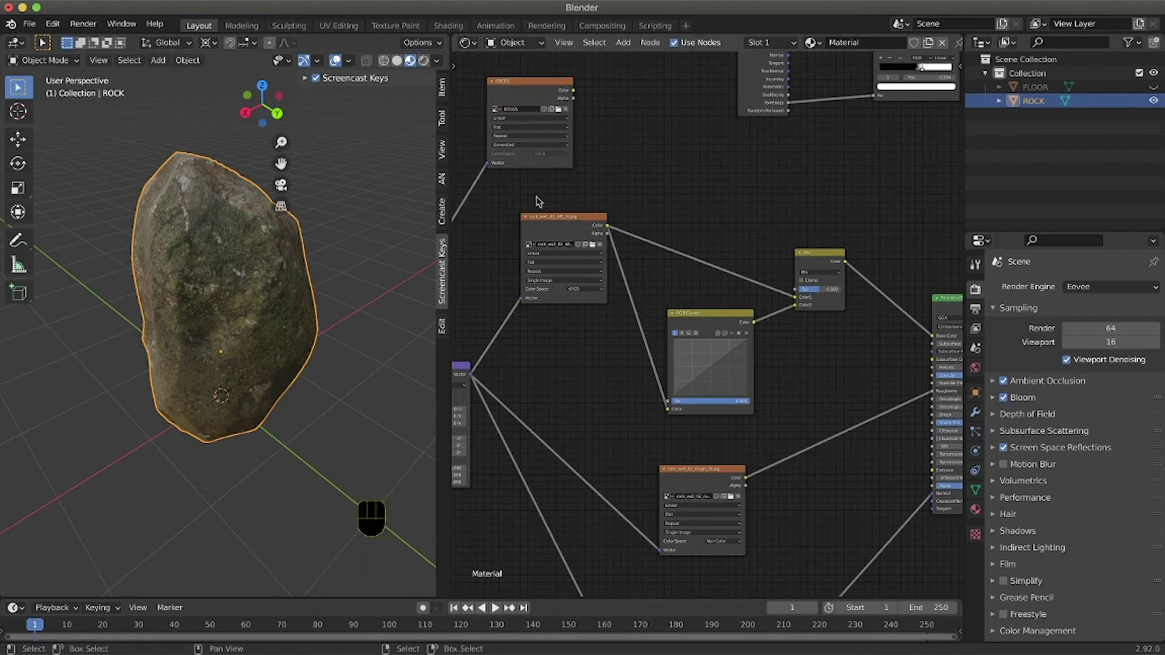
drag(574, 91, 797, 296)
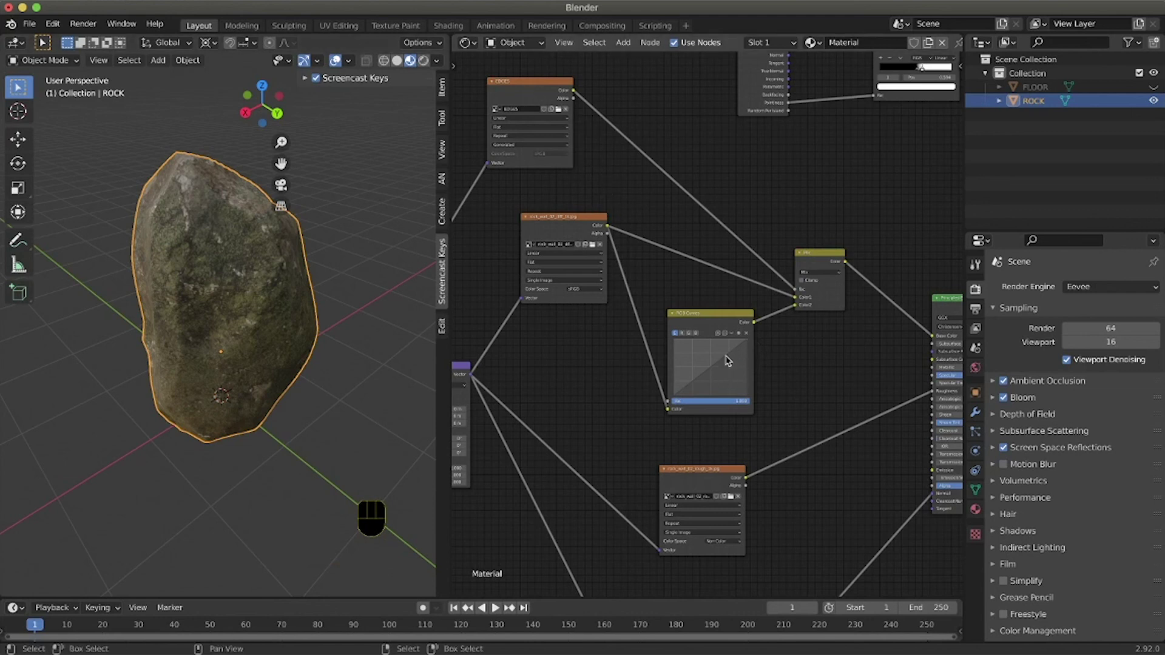
Step: Raise the RGB Curves curve to brighten the rock's edges and check the edge highlights from several sides
drag(728, 361, 722, 355)
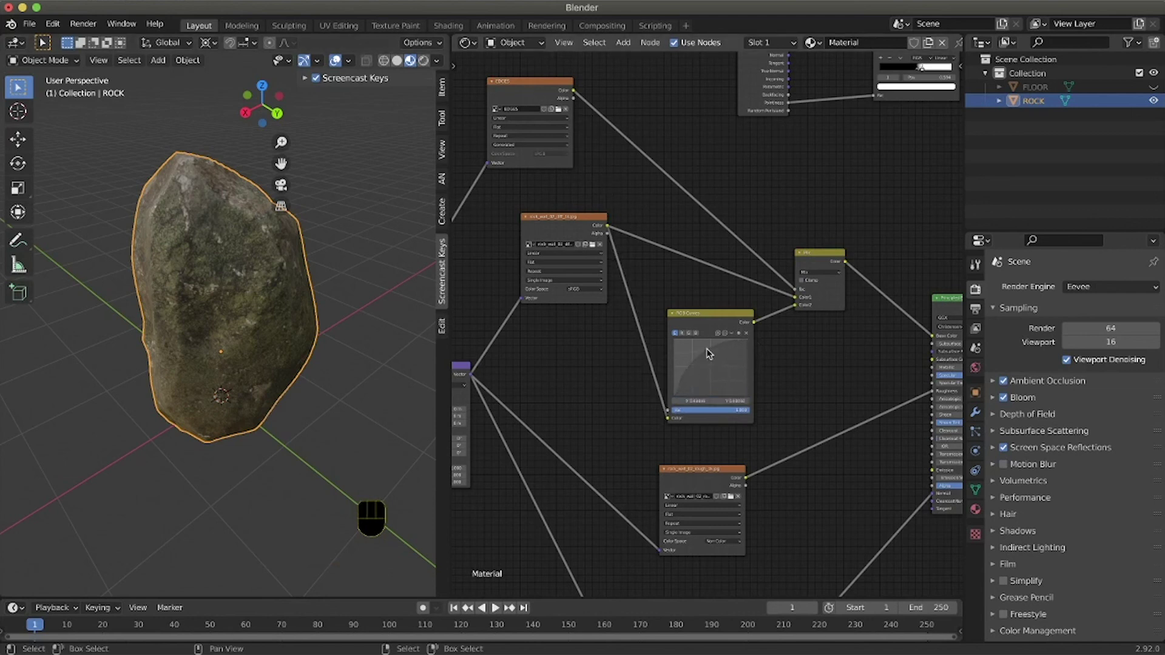
scroll(180, 314, left, 10)
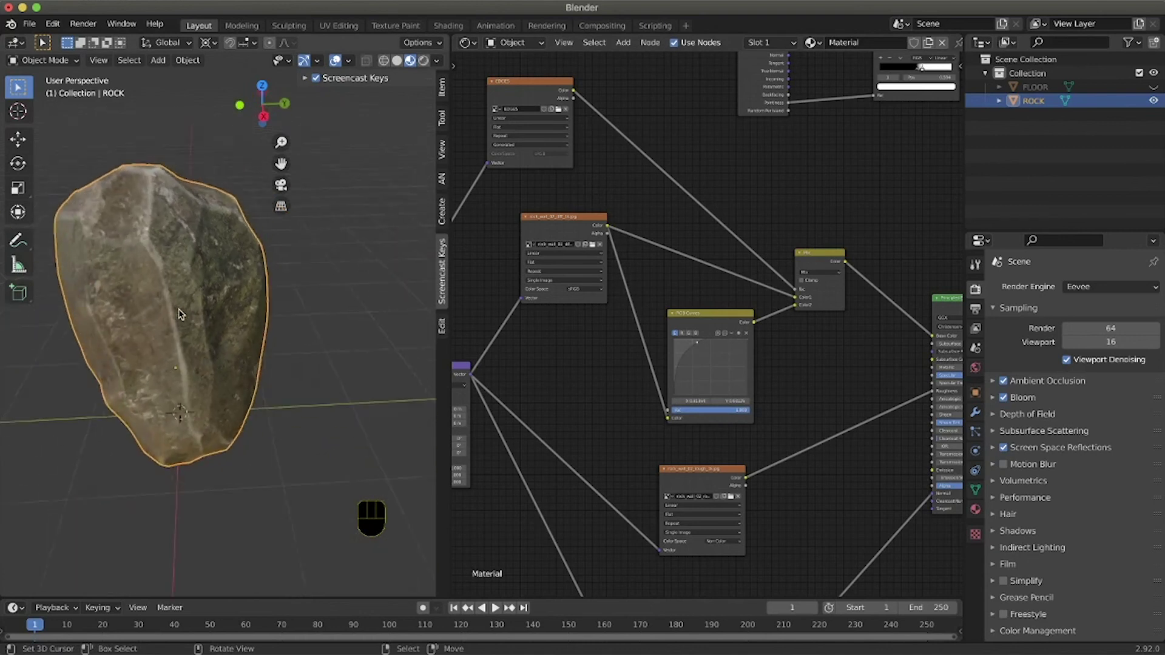
scroll(181, 314, right, 10)
scroll(180, 314, right, 10)
scroll(221, 339, up, 4)
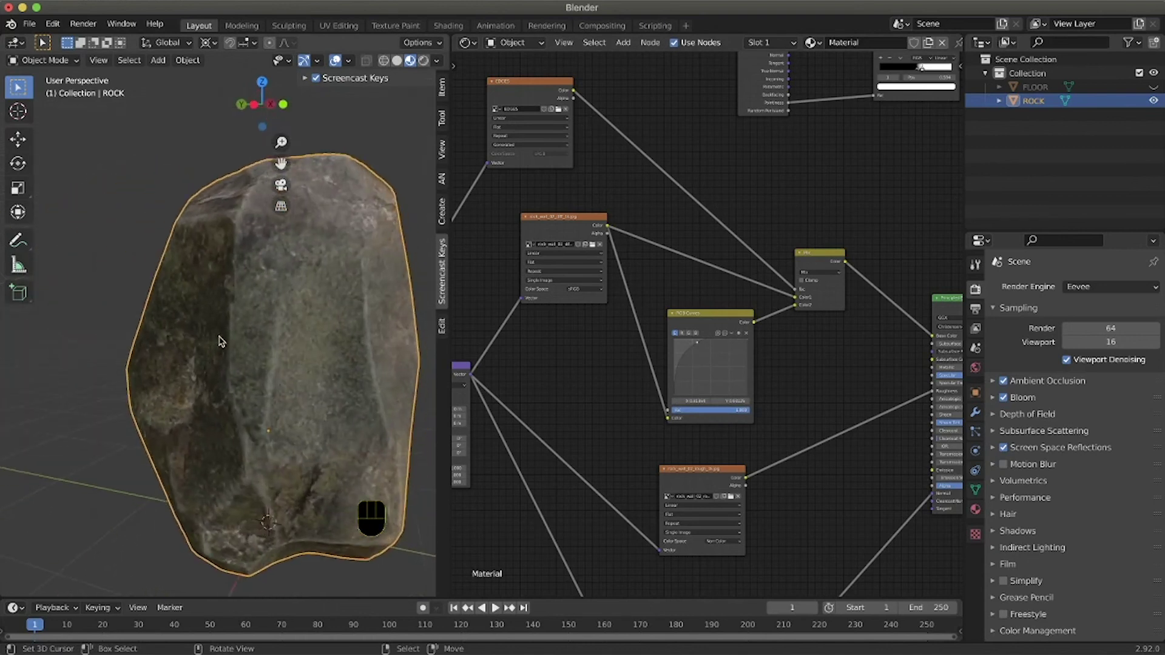
scroll(221, 341, right, 10)
scroll(327, 420, right, 10)
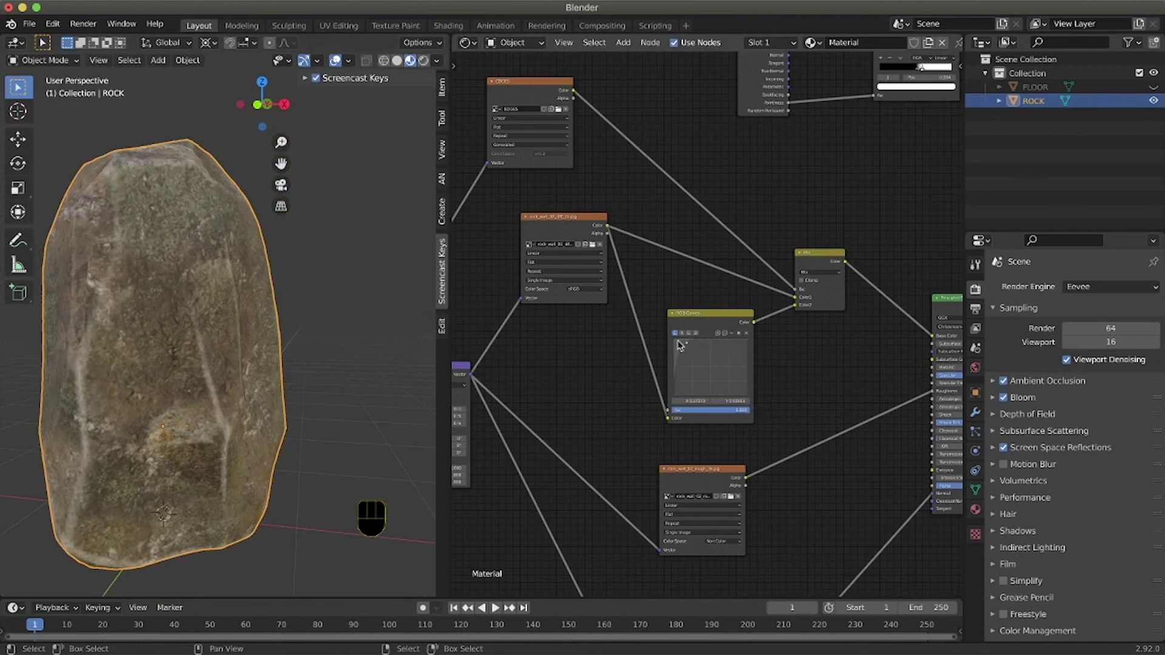
Step: Examine the brightened edge highlights on the rock from several sides, near and far
scroll(211, 322, left, 10)
scroll(210, 322, right, 10)
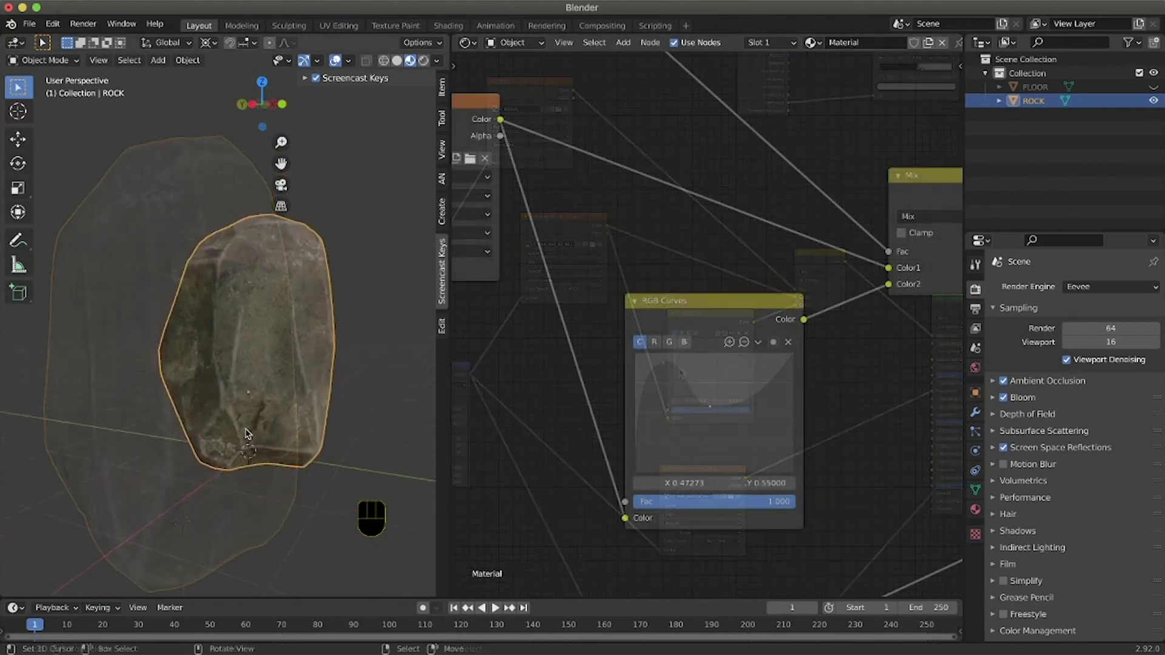
scroll(246, 434, right, 5)
scroll(248, 430, right, 5)
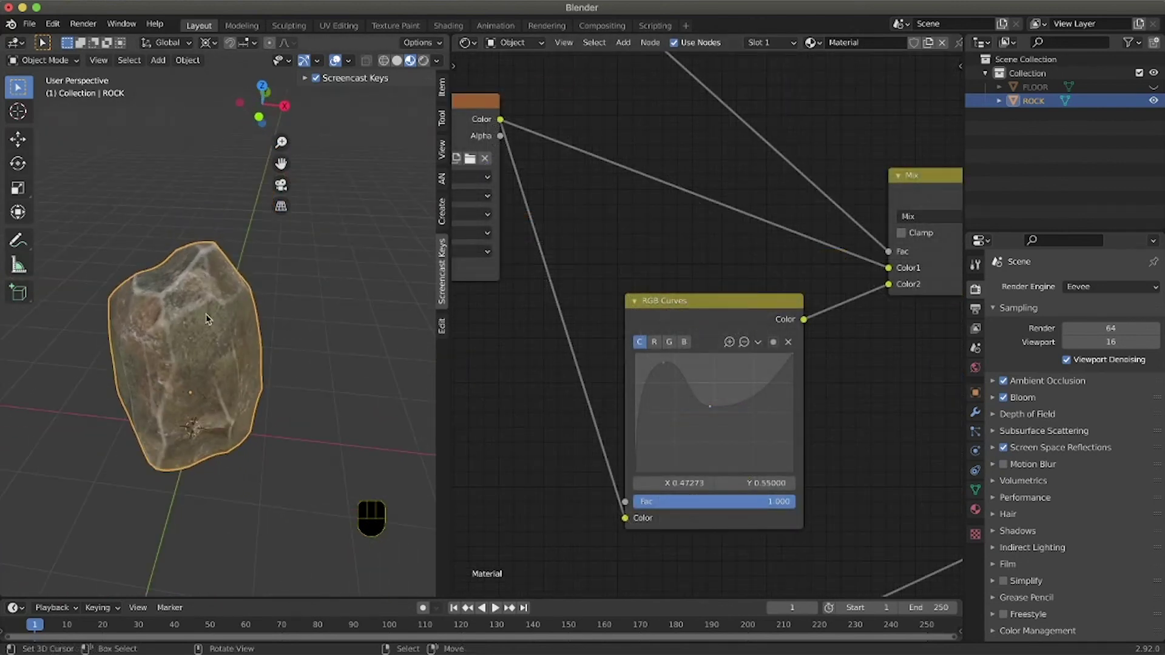
scroll(254, 366, left, 8)
ctrl+scroll(252, 367, down, 4)
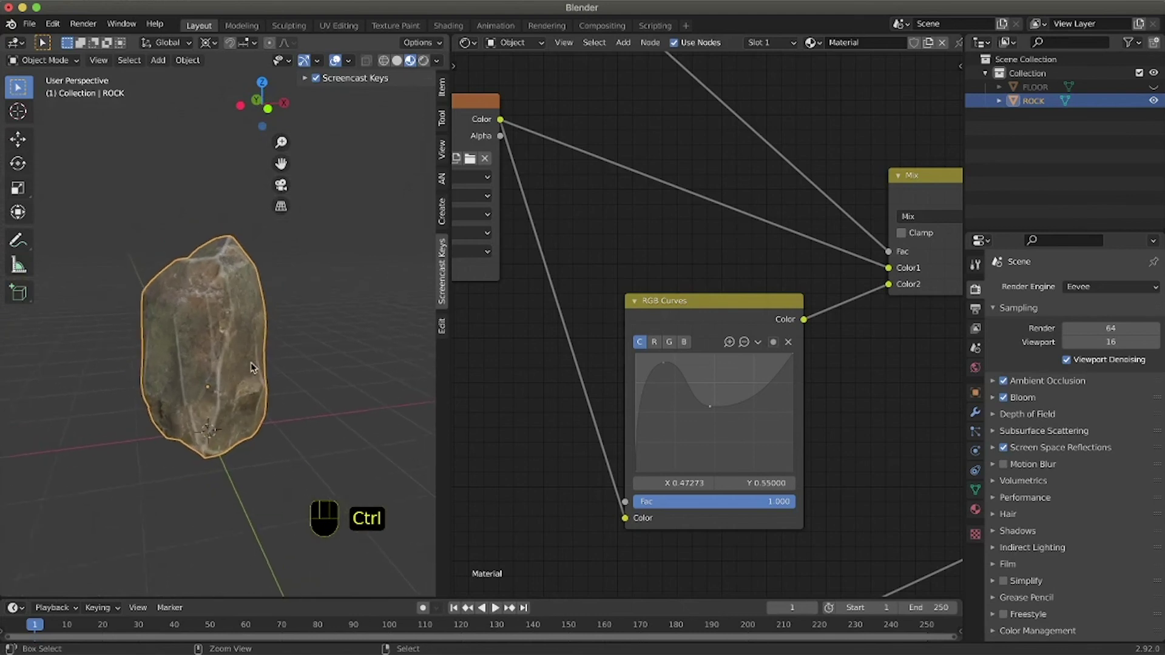
ctrl+scroll(252, 367, up, 2)
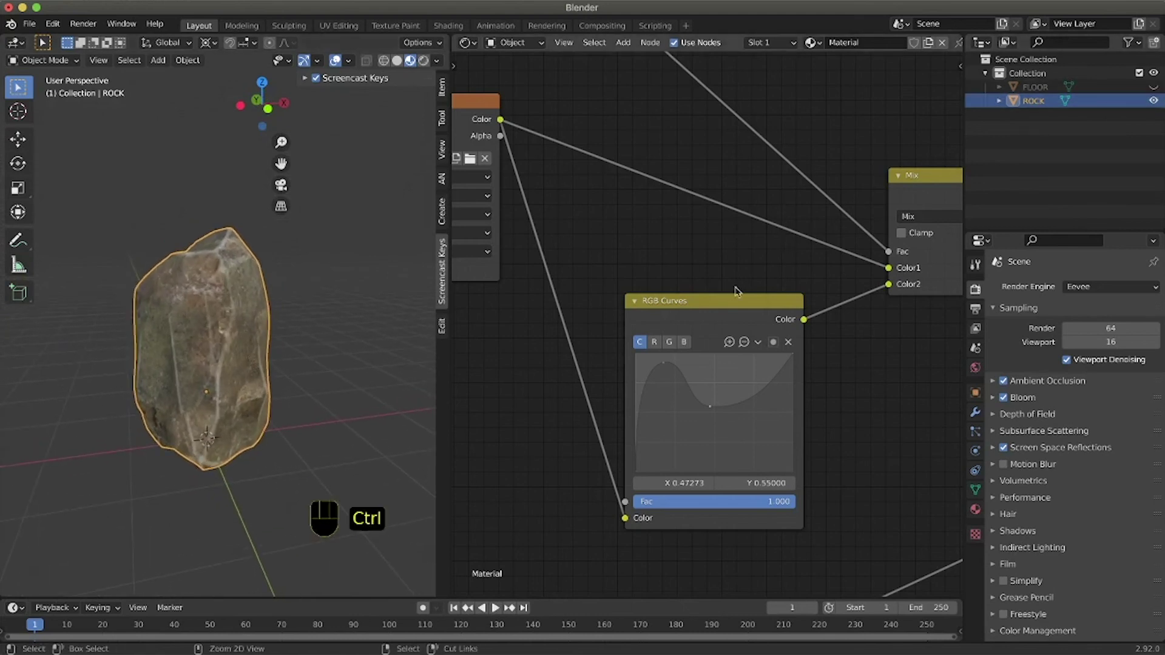
Step: Tidy the node layout by moving the Mix node up, the diffuse texture down and the EDGES texture down just above it
scroll(913, 408, down, 3)
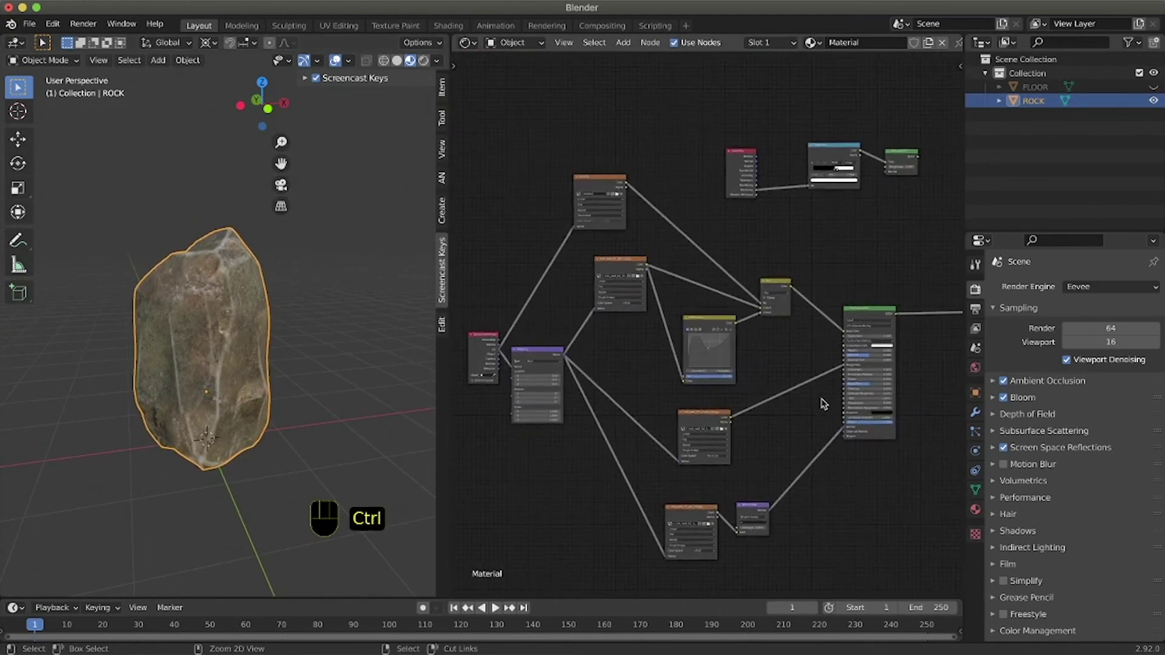
drag(777, 286, 787, 251)
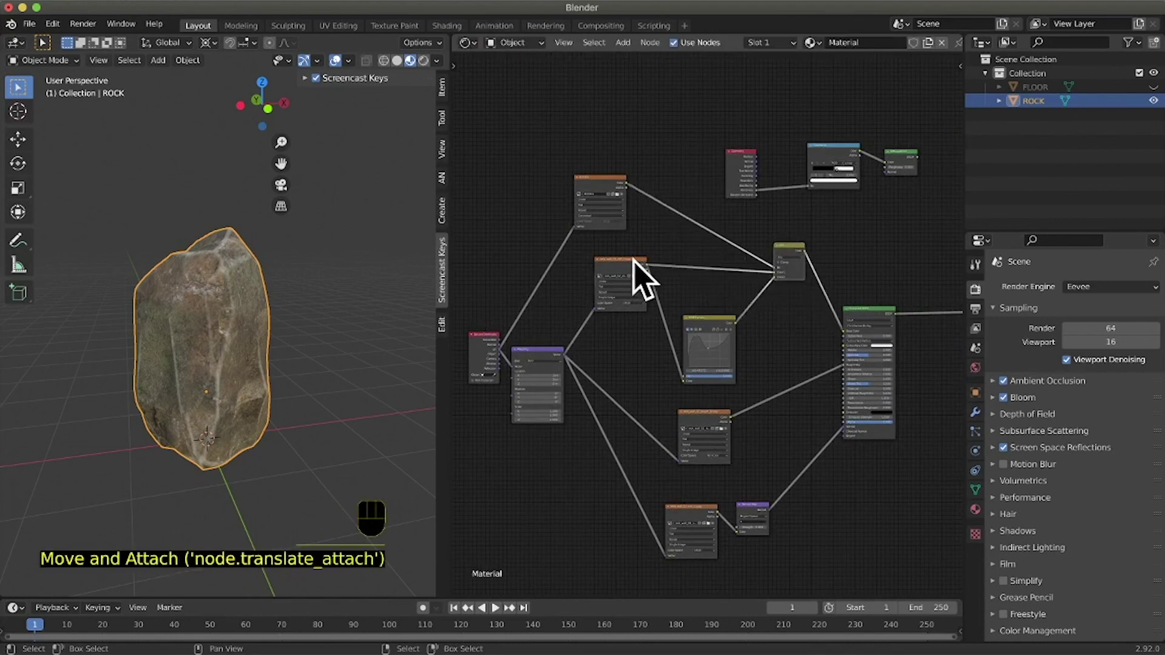
drag(637, 267, 634, 293)
drag(604, 179, 620, 216)
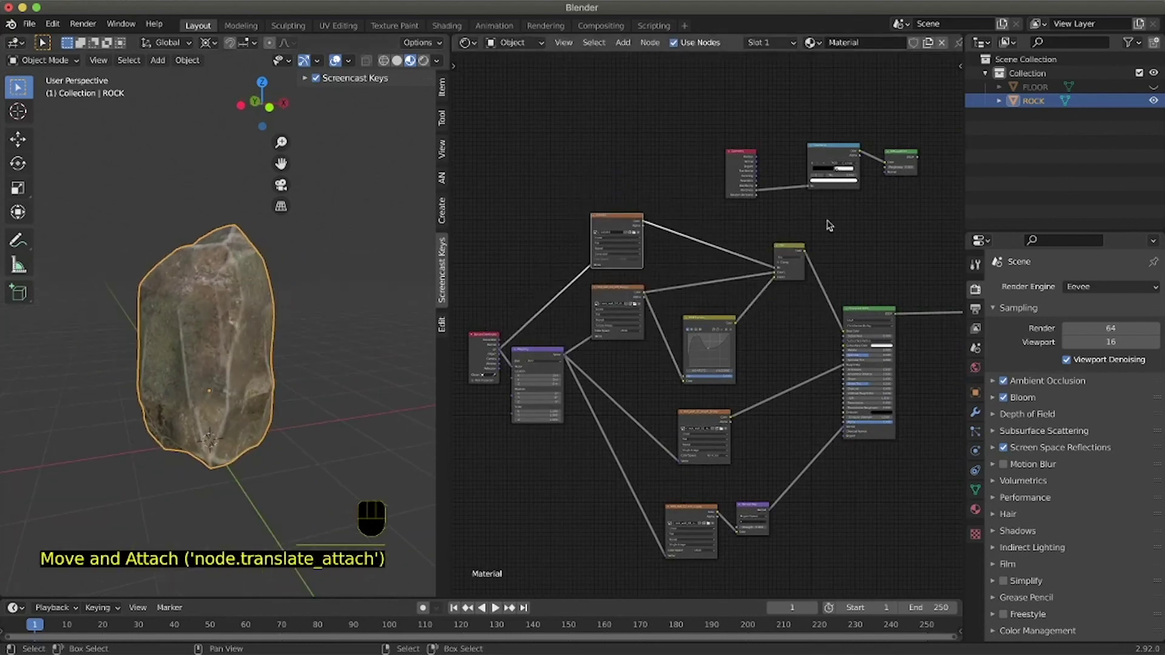
Step: Unhide the FLOOR object and examine the textured rock standing on it from all around at different distances
click(1152, 87)
scroll(249, 405, left, 10)
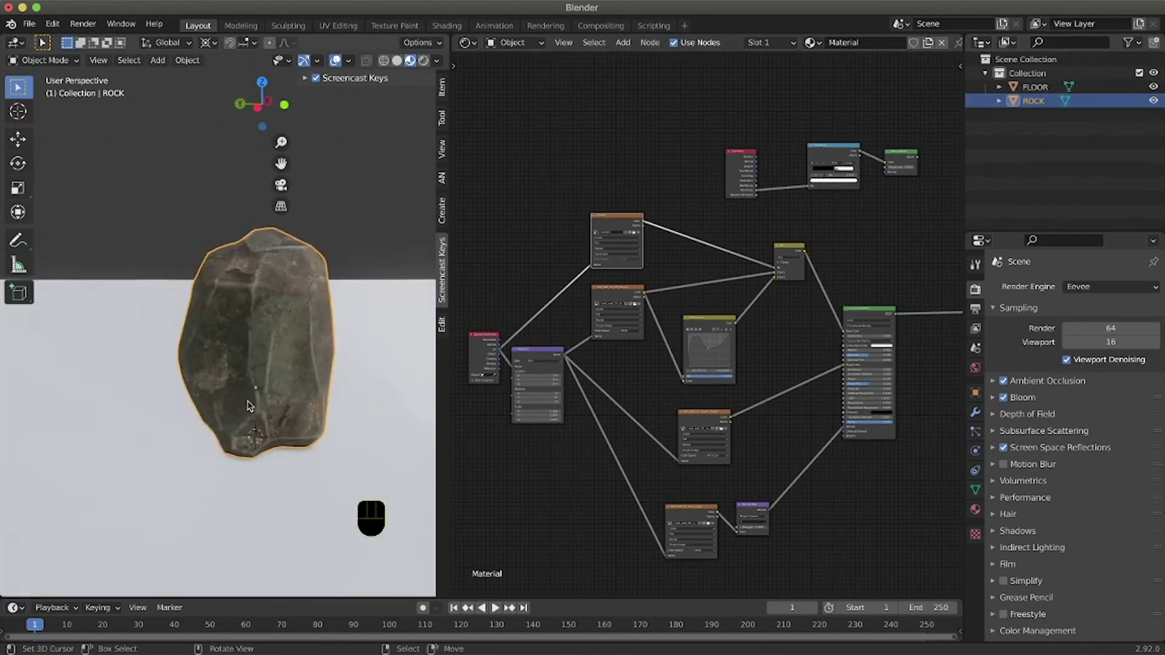
scroll(249, 406, up, 4)
ctrl+scroll(250, 407, down, 3)
scroll(250, 406, right, 8)
scroll(250, 404, down, 8)
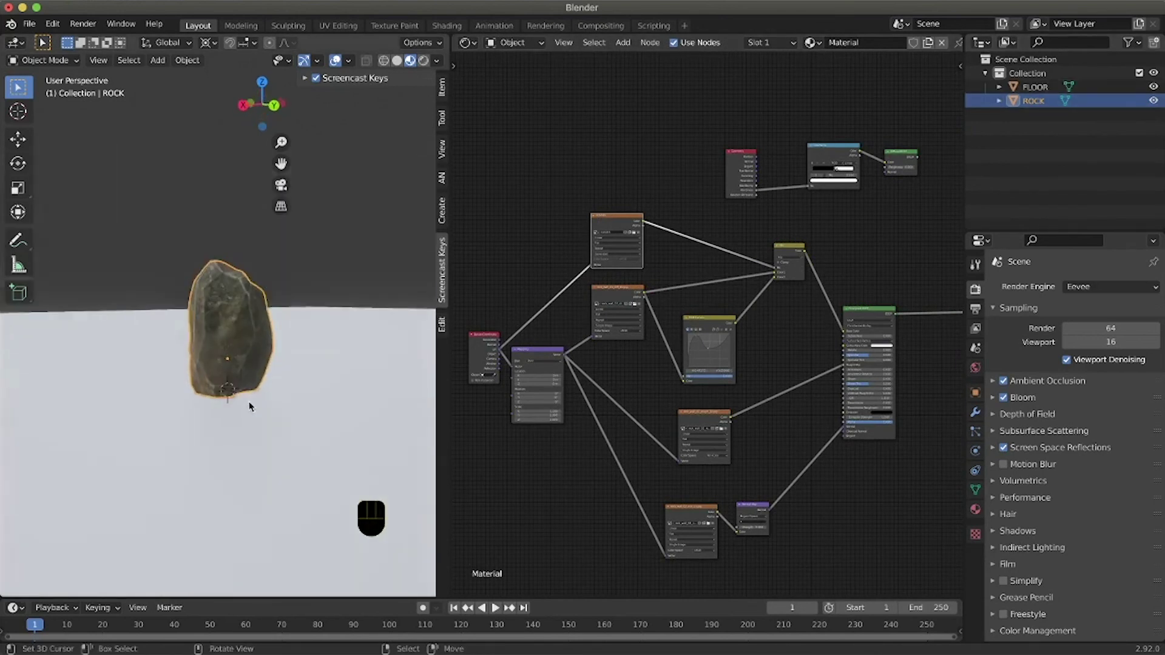
scroll(252, 406, left, 5)
scroll(252, 406, right, 8)
scroll(251, 406, up, 4)
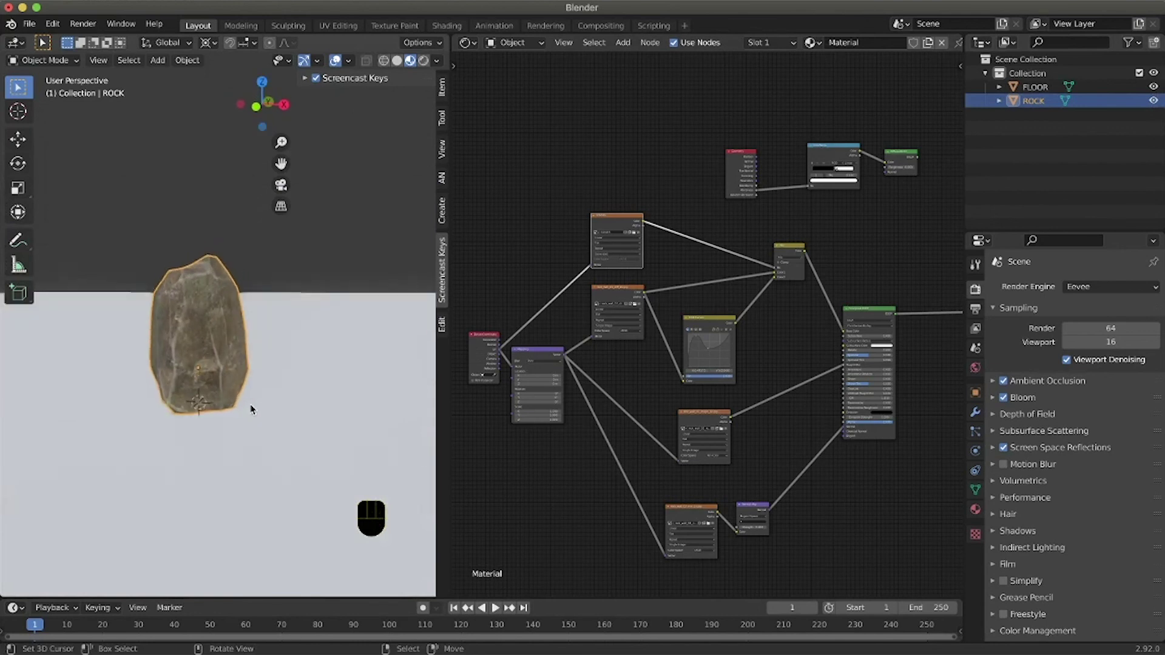
scroll(251, 405, left, 5)
scroll(249, 403, up, 4)
ctrl+scroll(246, 402, up, 5)
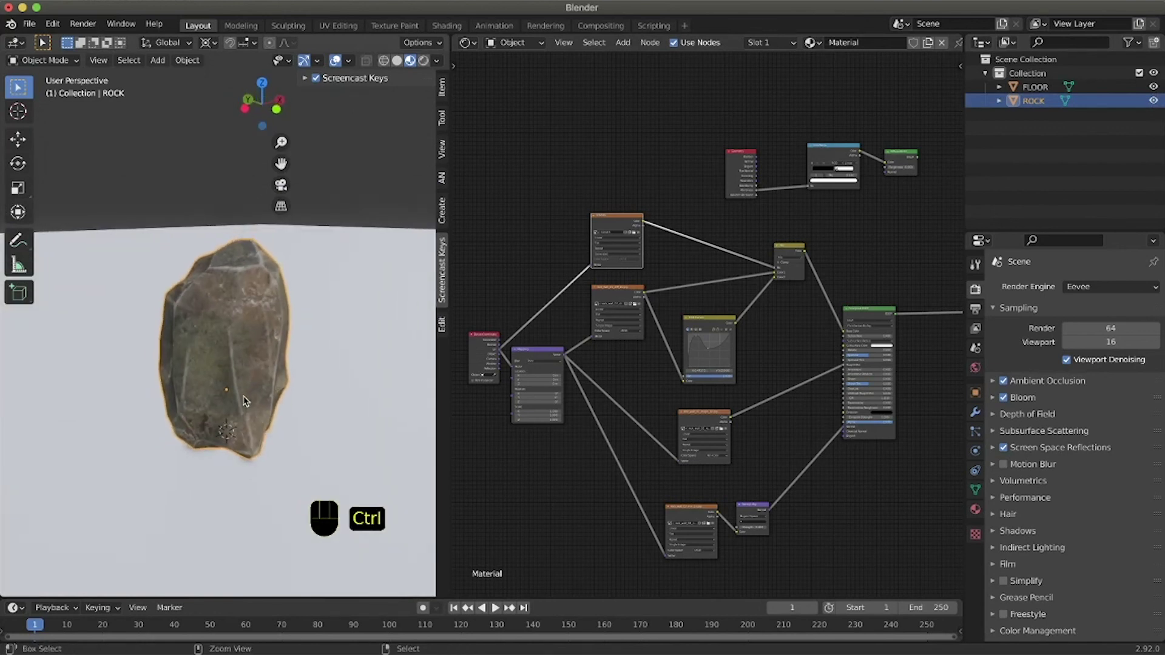
ctrl+scroll(245, 401, down, 2)
scroll(242, 401, down, 6)
scroll(243, 401, up, 5)
ctrl+scroll(240, 396, down, 3)
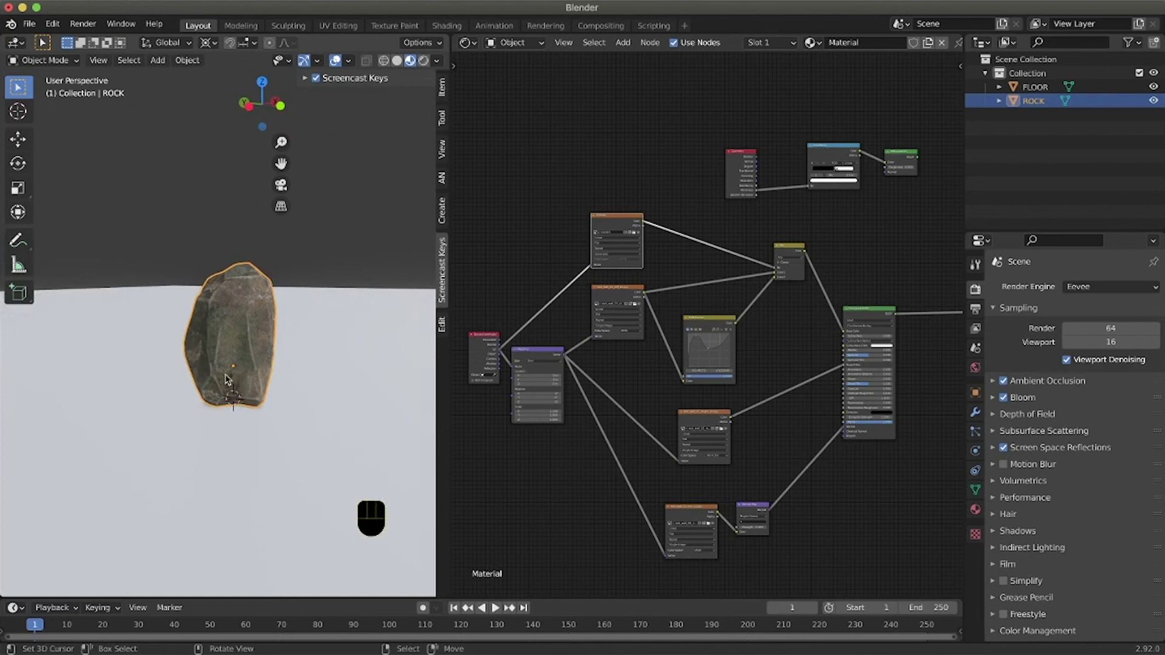
middle_drag(228, 381, 222, 388)
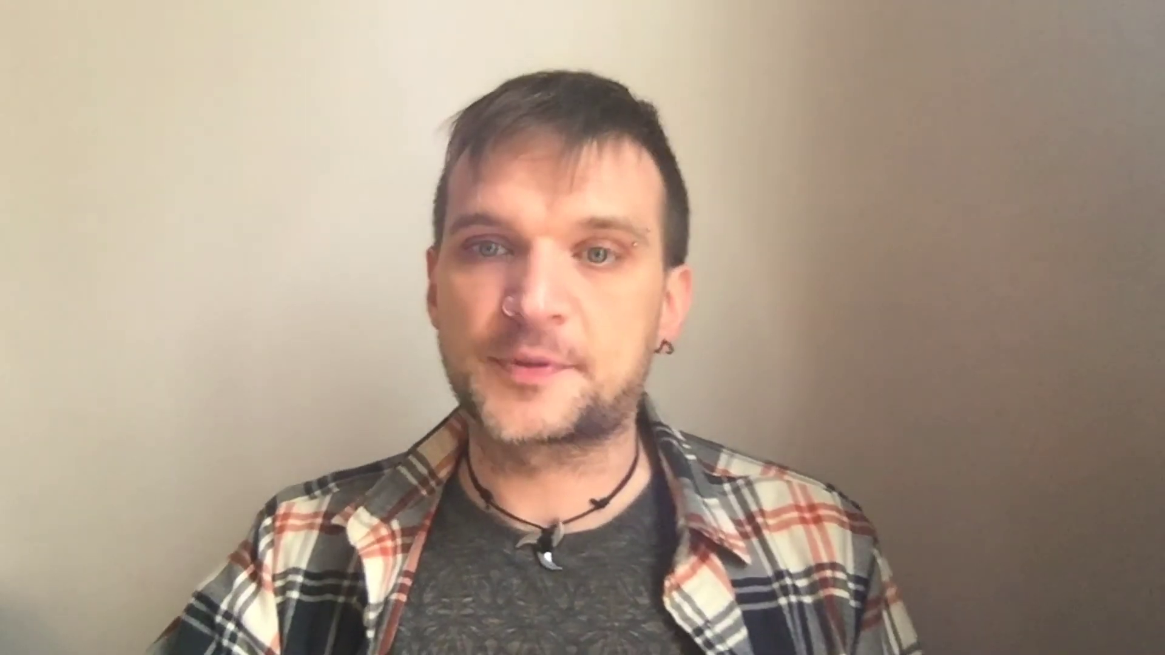